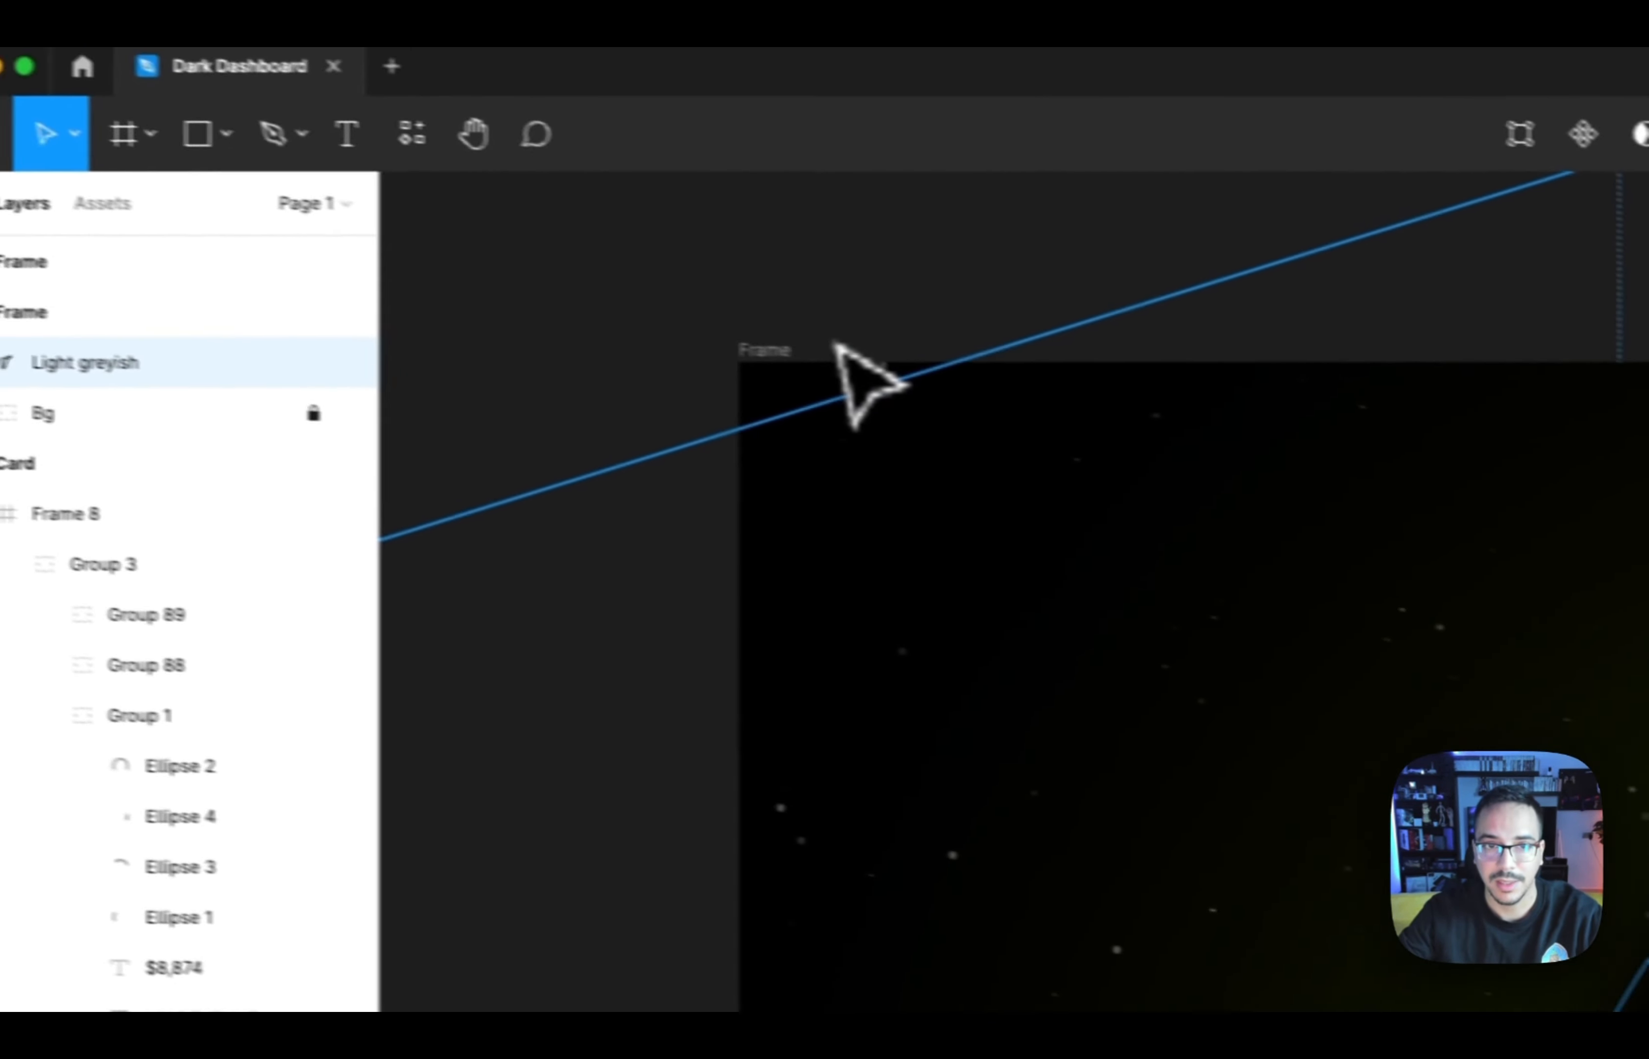
Draw a square frame about 322 px wide inside the dark starry frame and resize it to 382 × 382 with proportions constrained
click(831, 361)
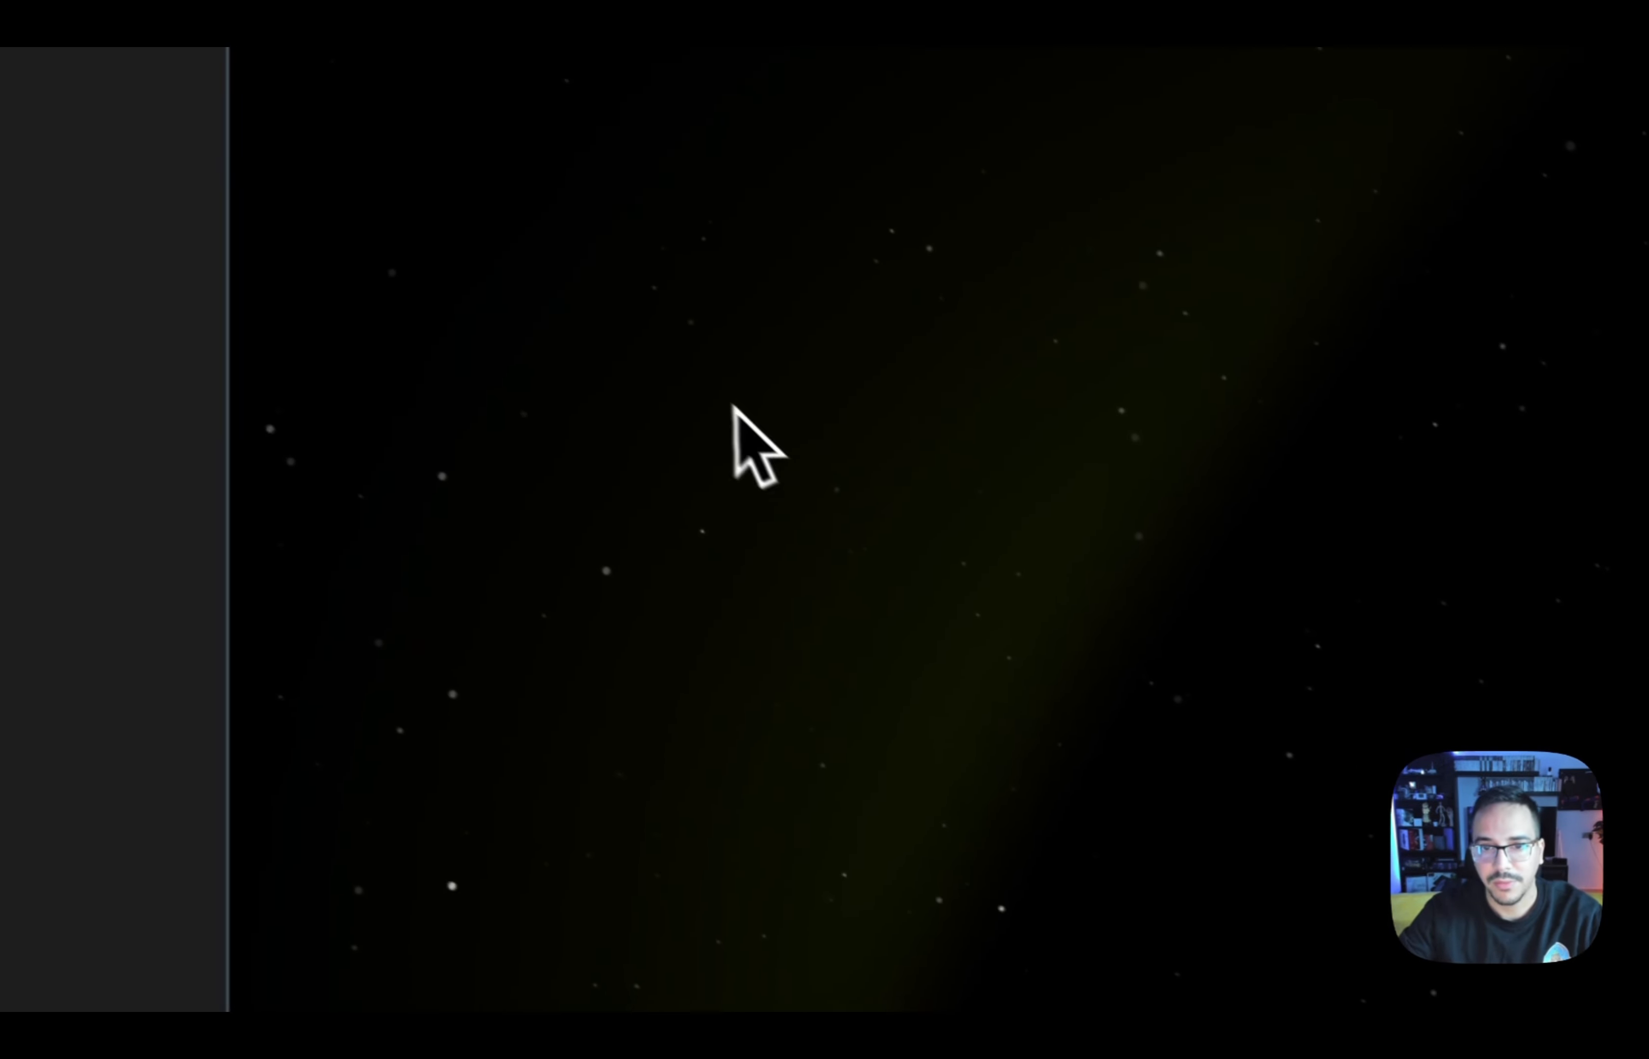
drag(721, 402, 1164, 935)
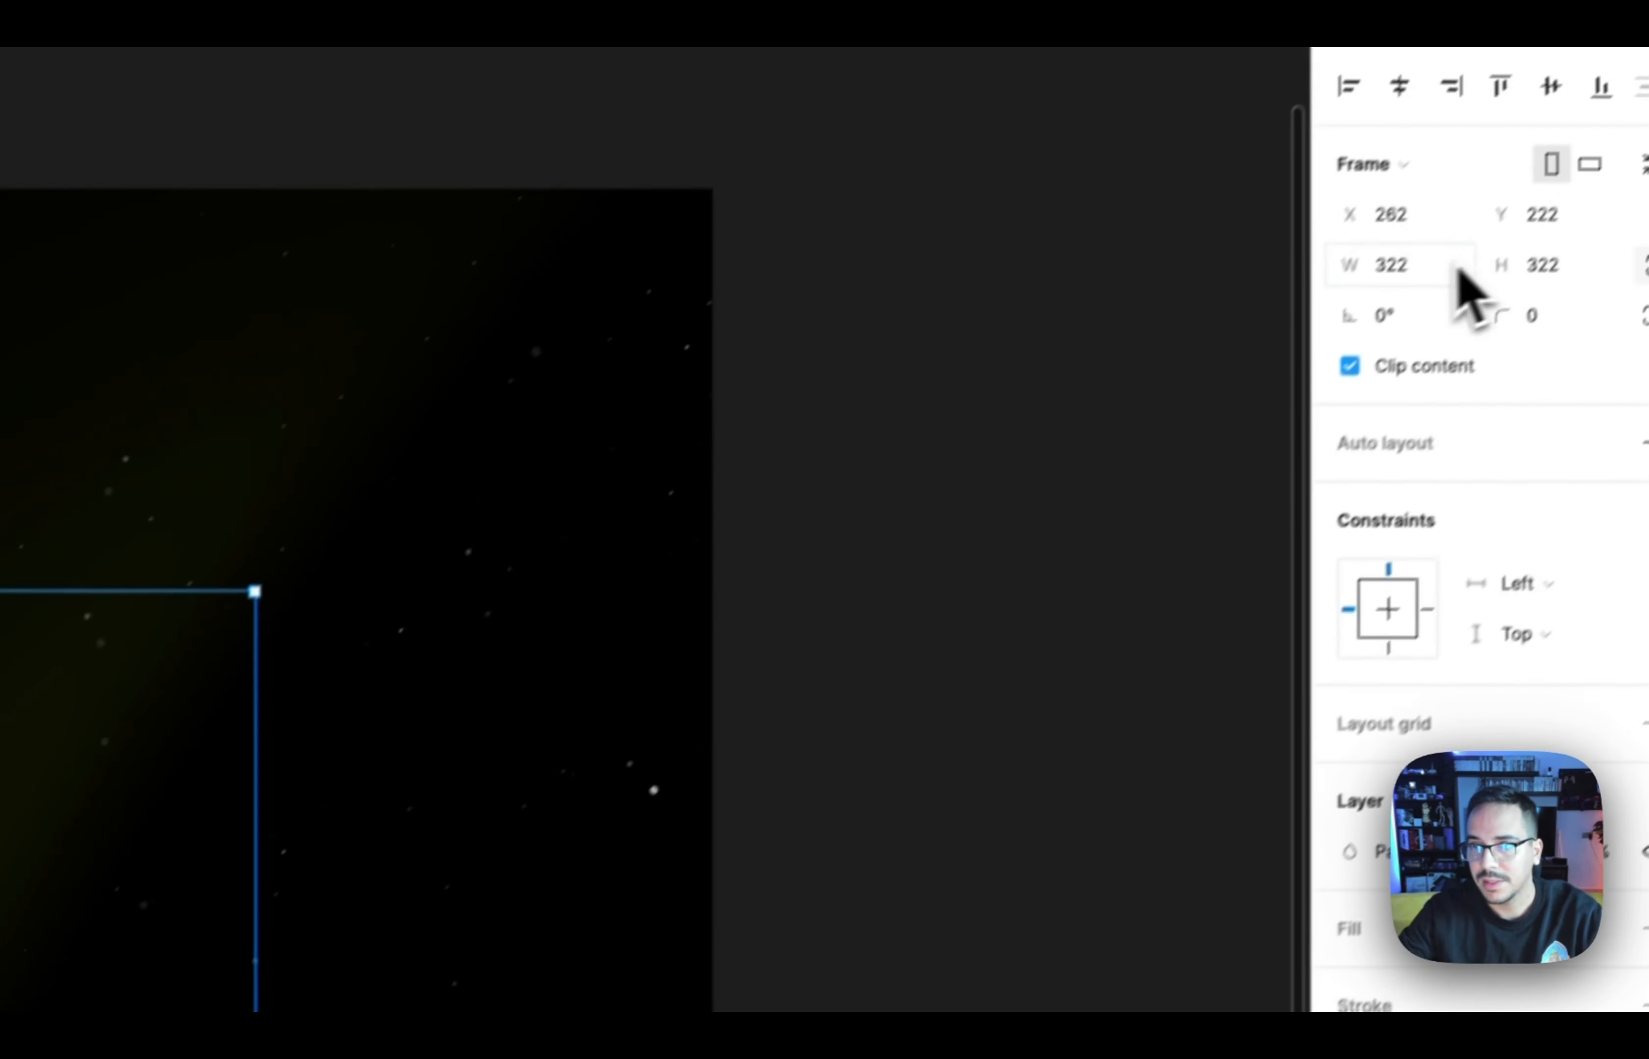
click(1375, 310)
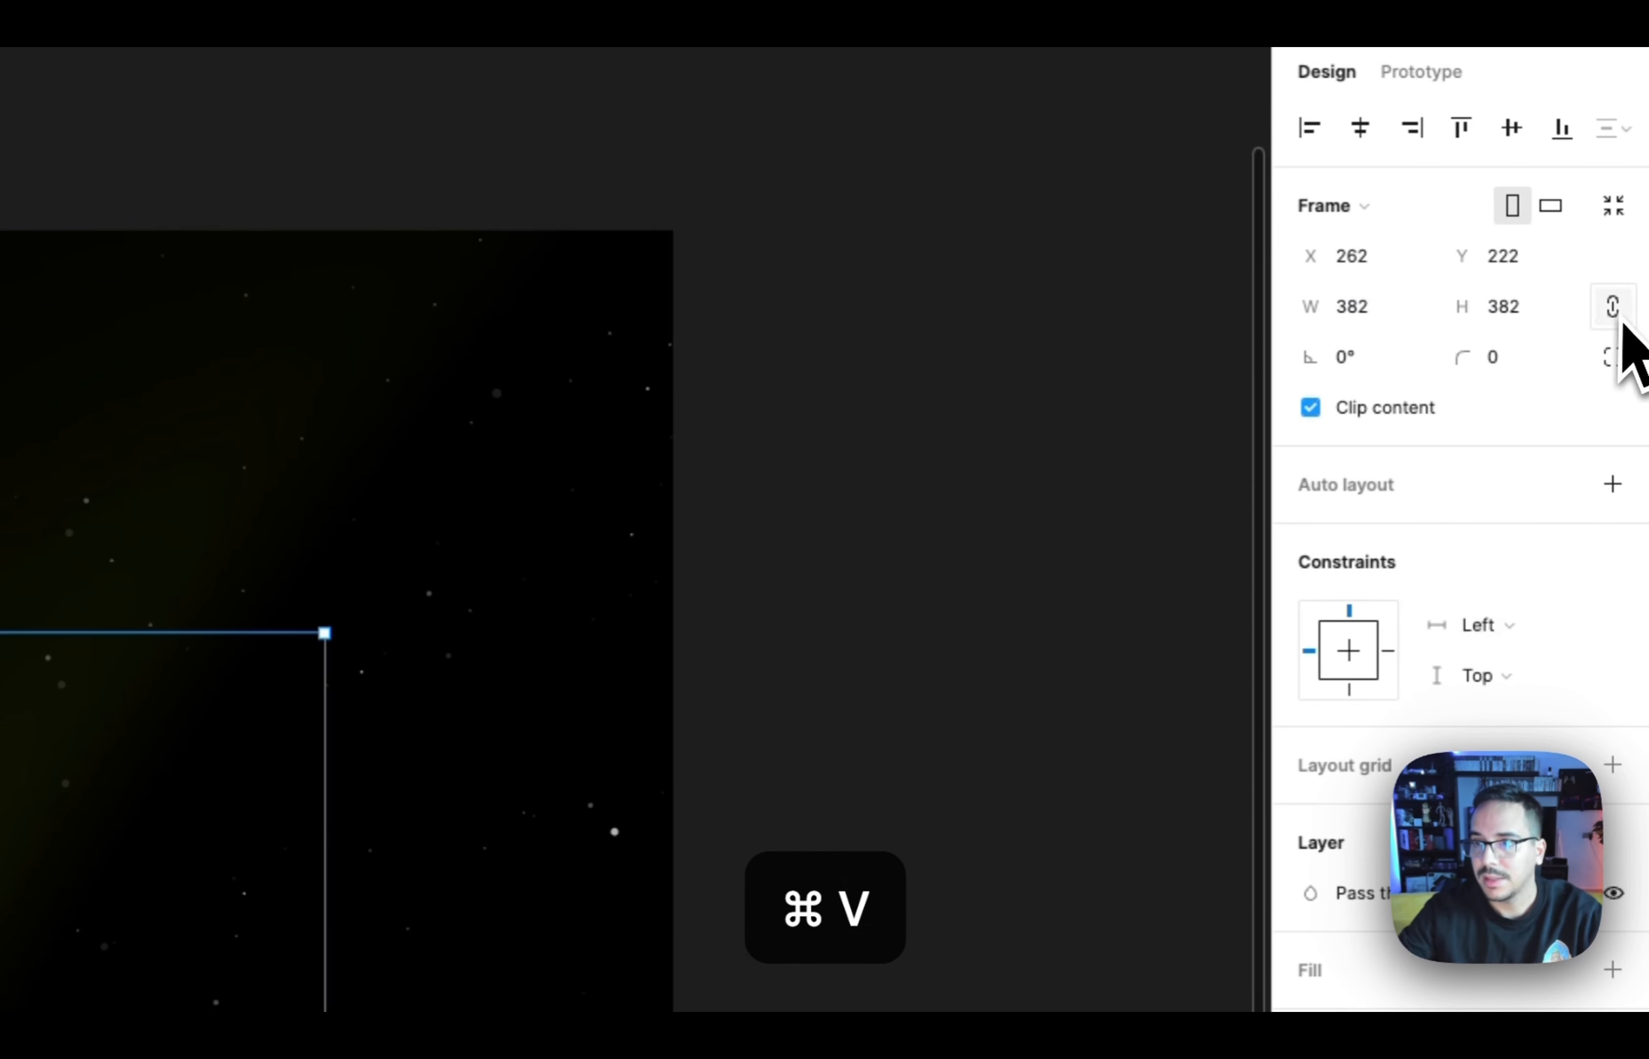
click(1612, 357)
click(1613, 357)
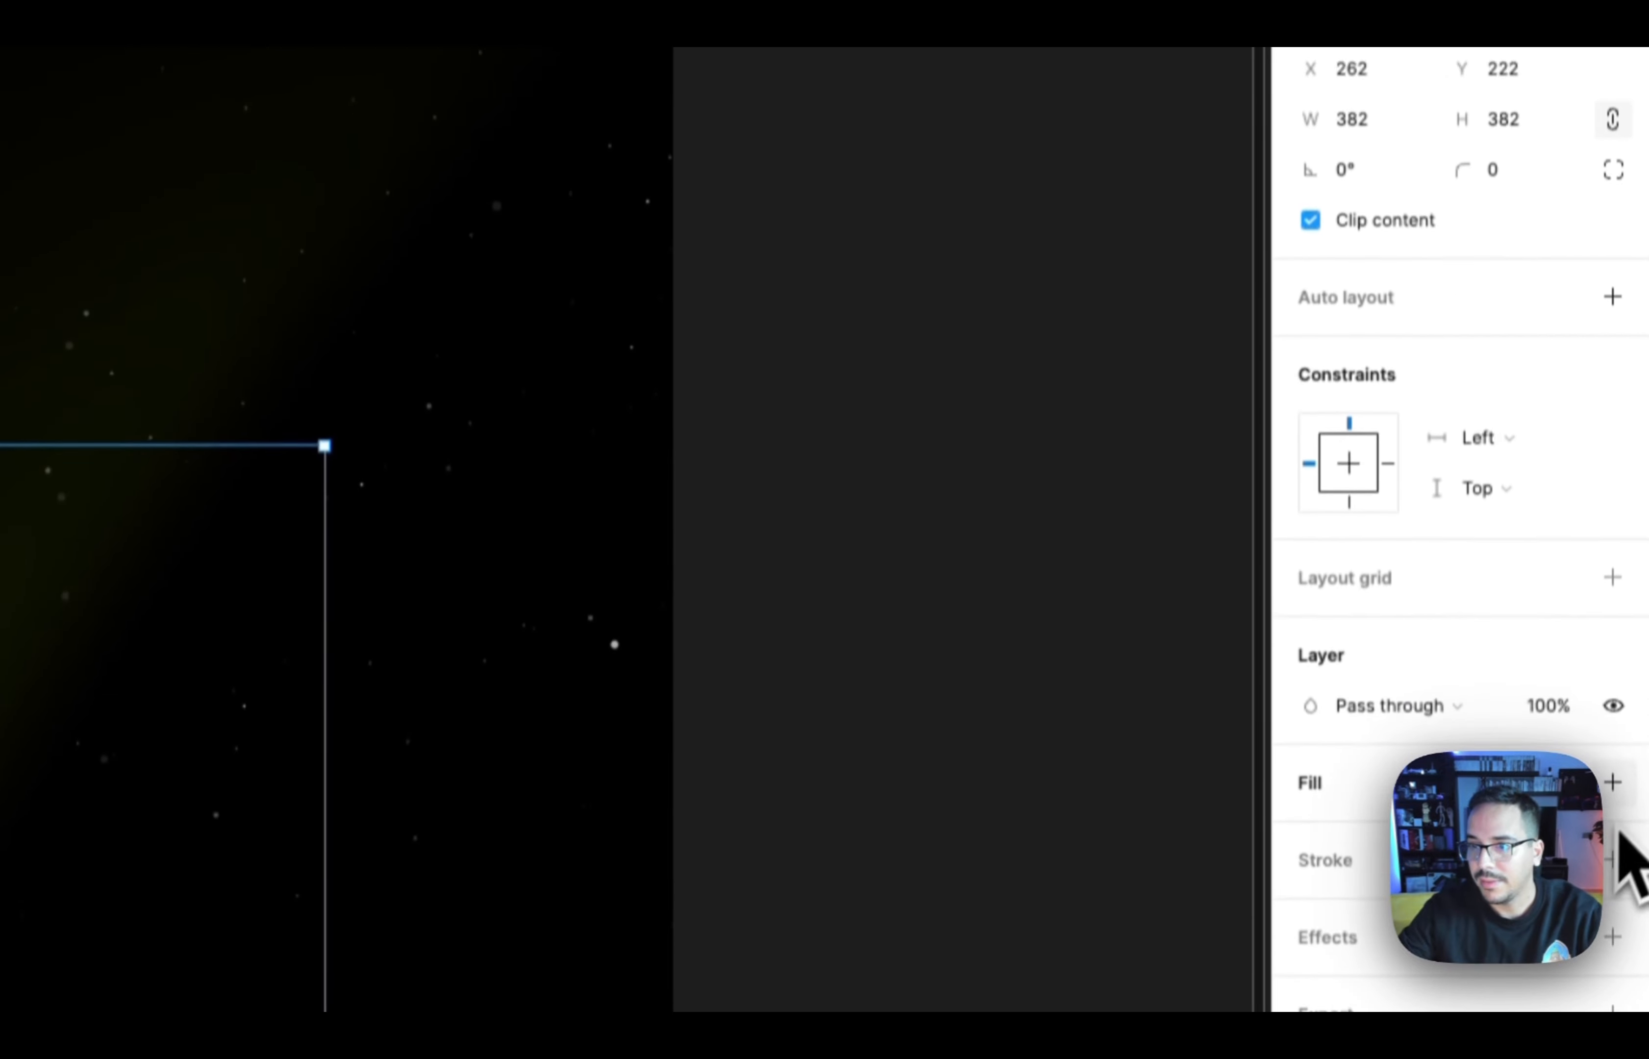
Give the square frame a white fill and a corner radius of 24
click(1612, 969)
click(1513, 217)
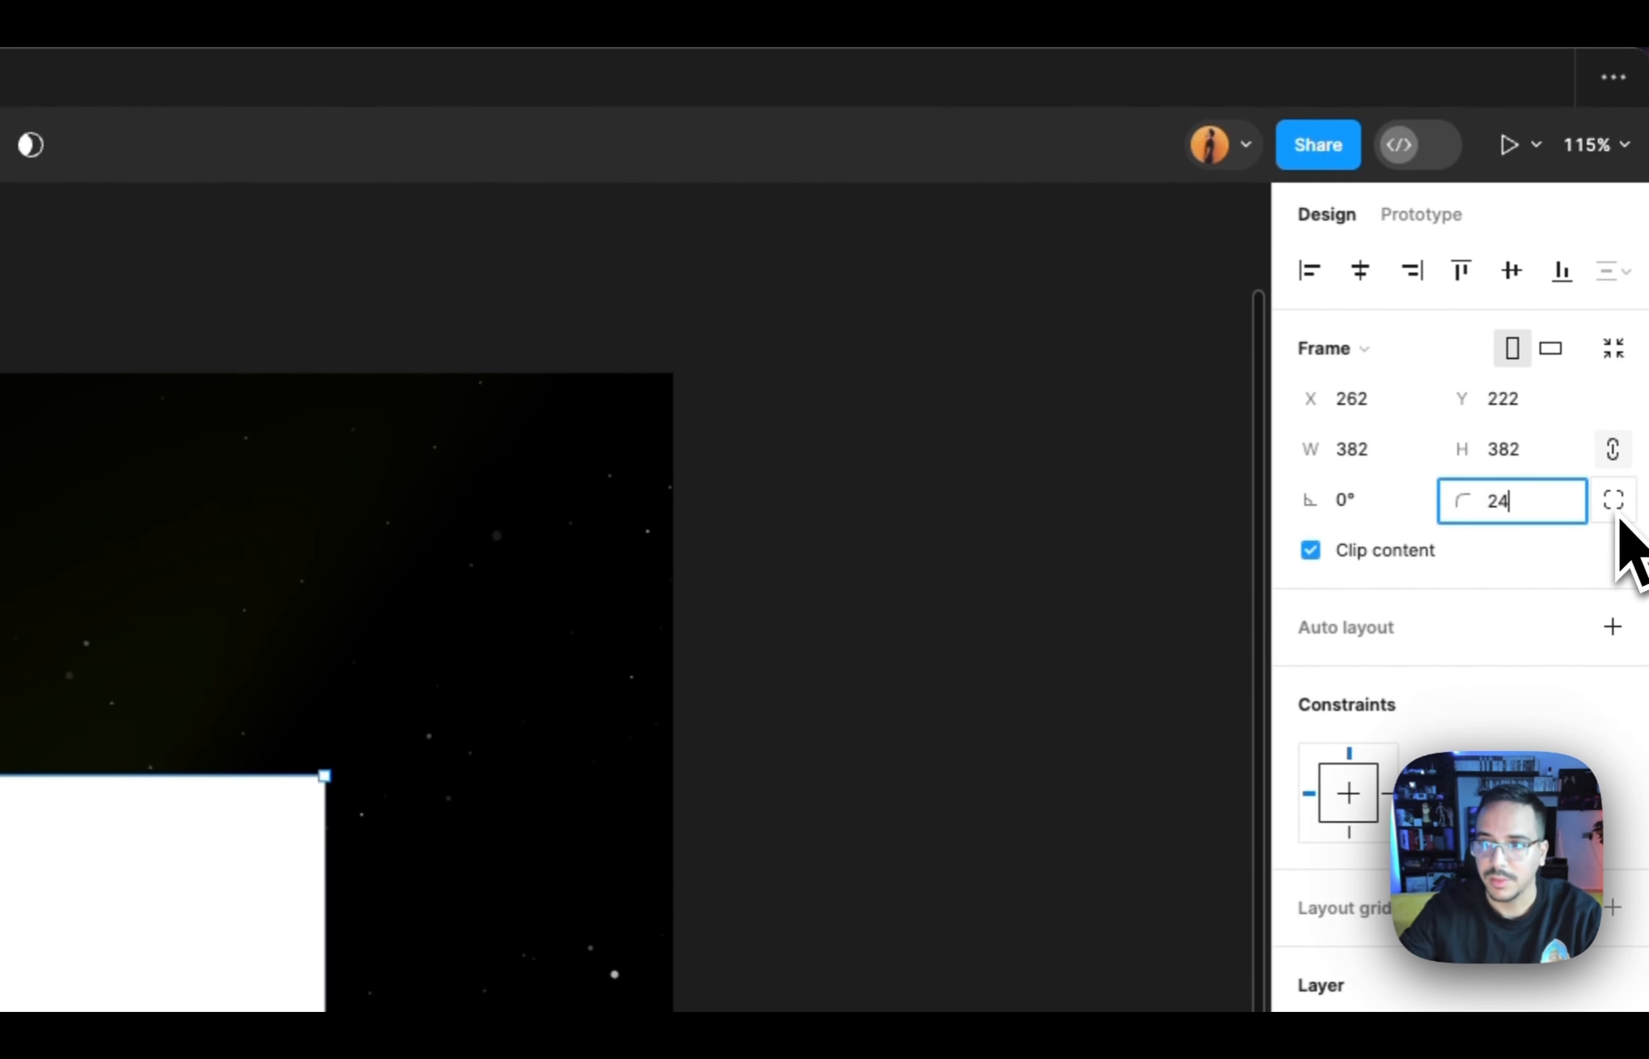
key(Return)
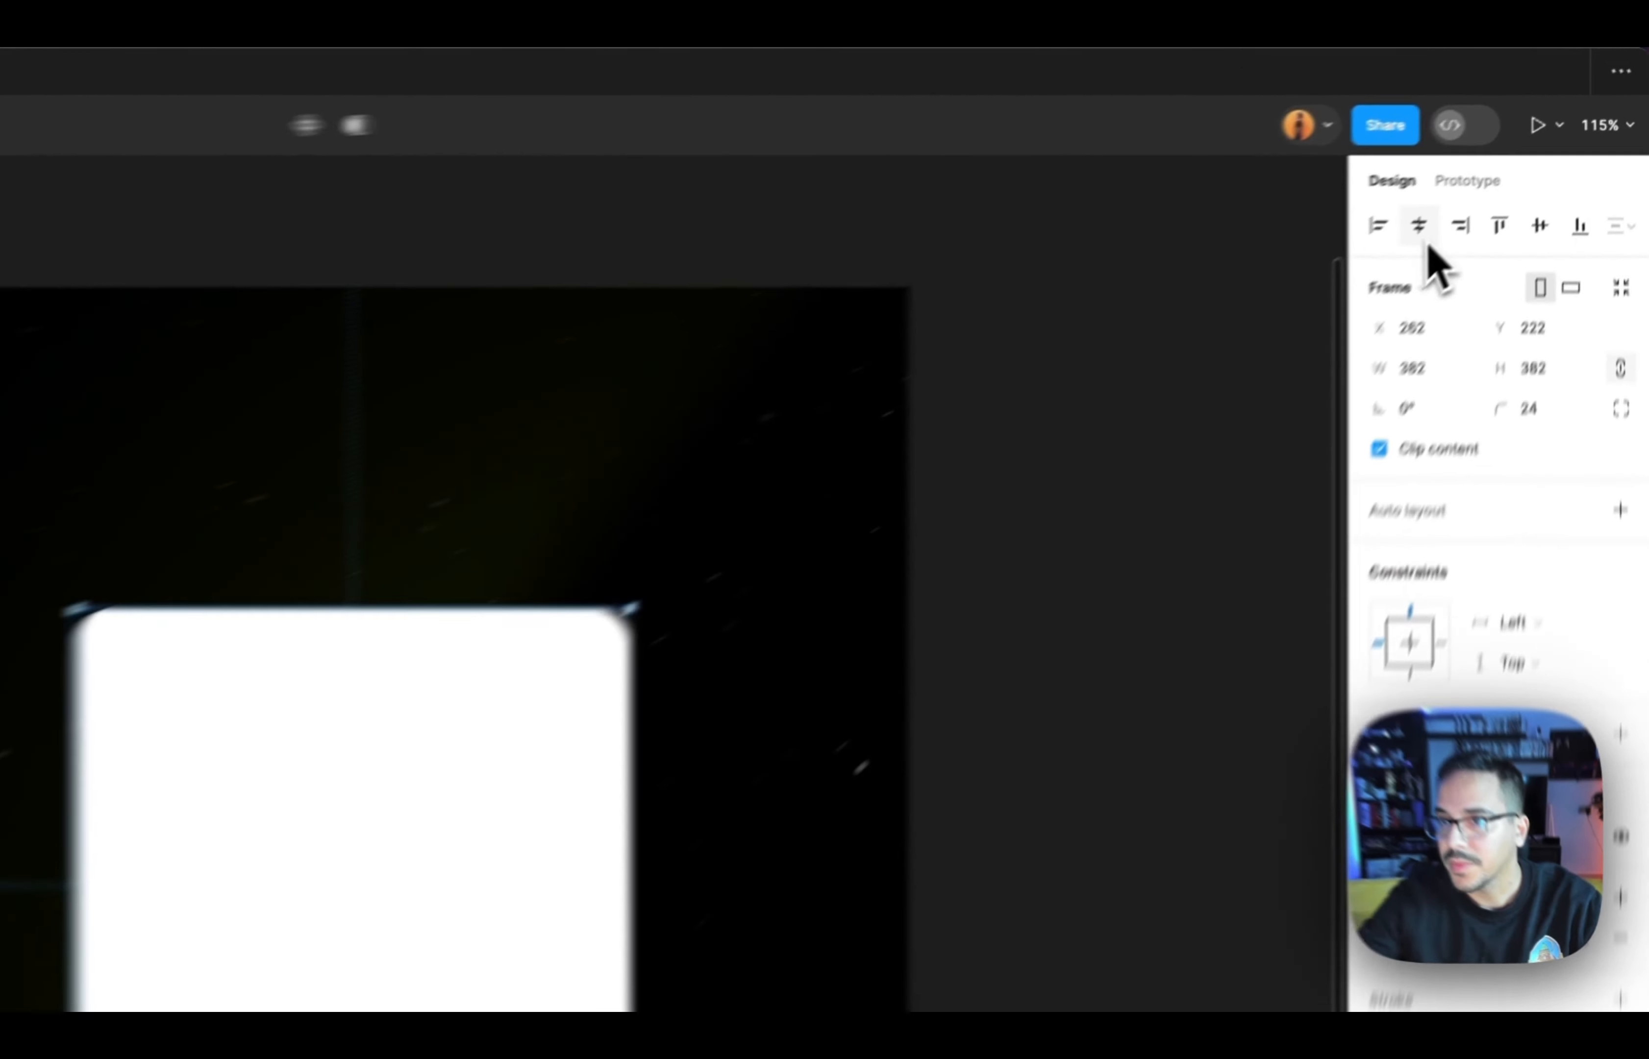
Center the rounded card horizontally and vertically within its parent frame
click(1506, 159)
click(1581, 159)
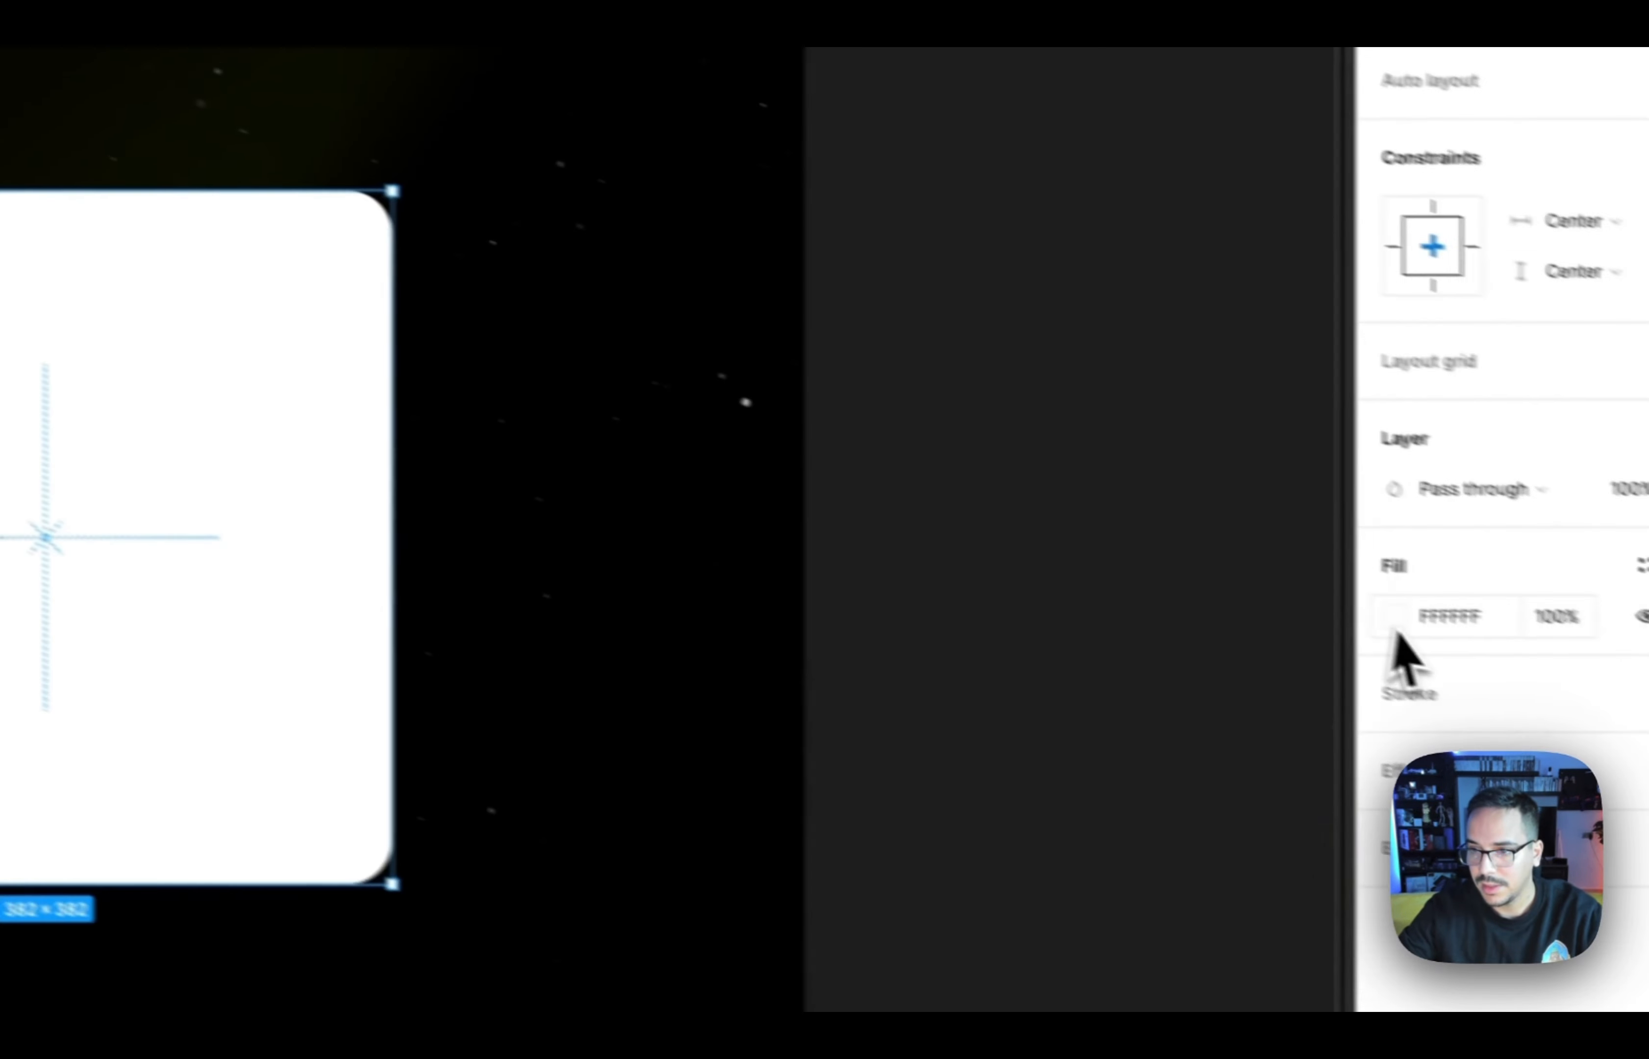
Change the card's fill to a white-to-transparent linear gradient, move the transparent stop slightly inward and set the fill opacity to 10%
click(1393, 617)
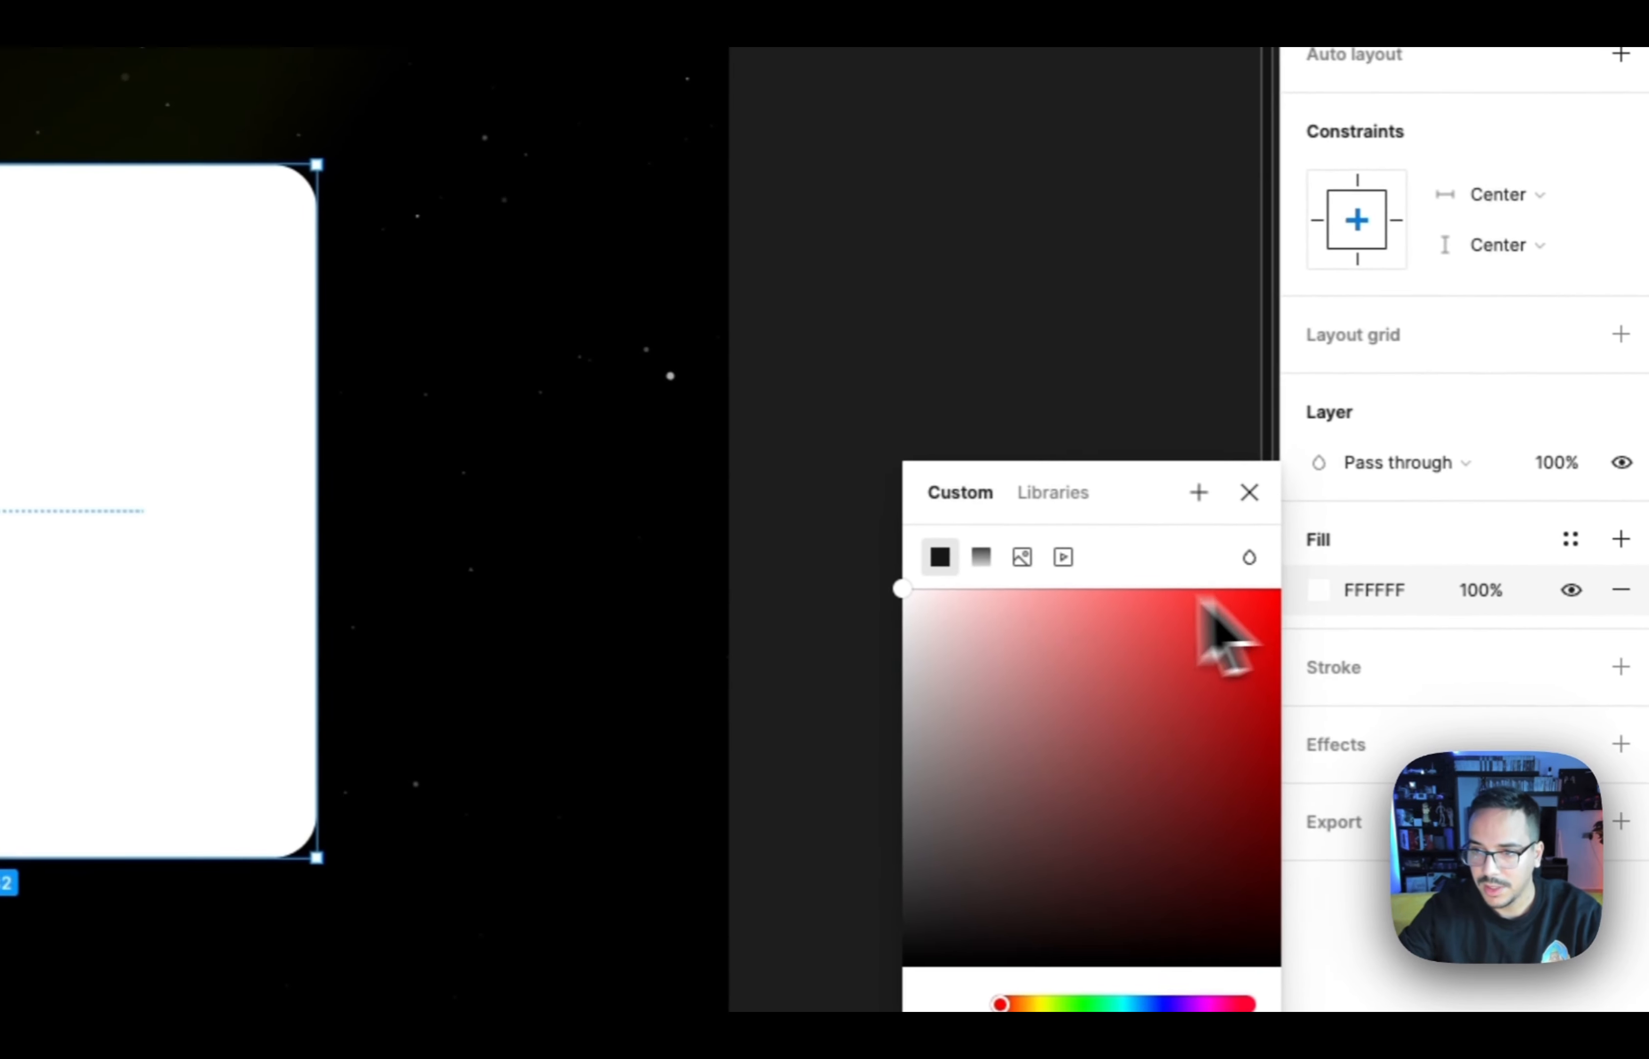
click(977, 556)
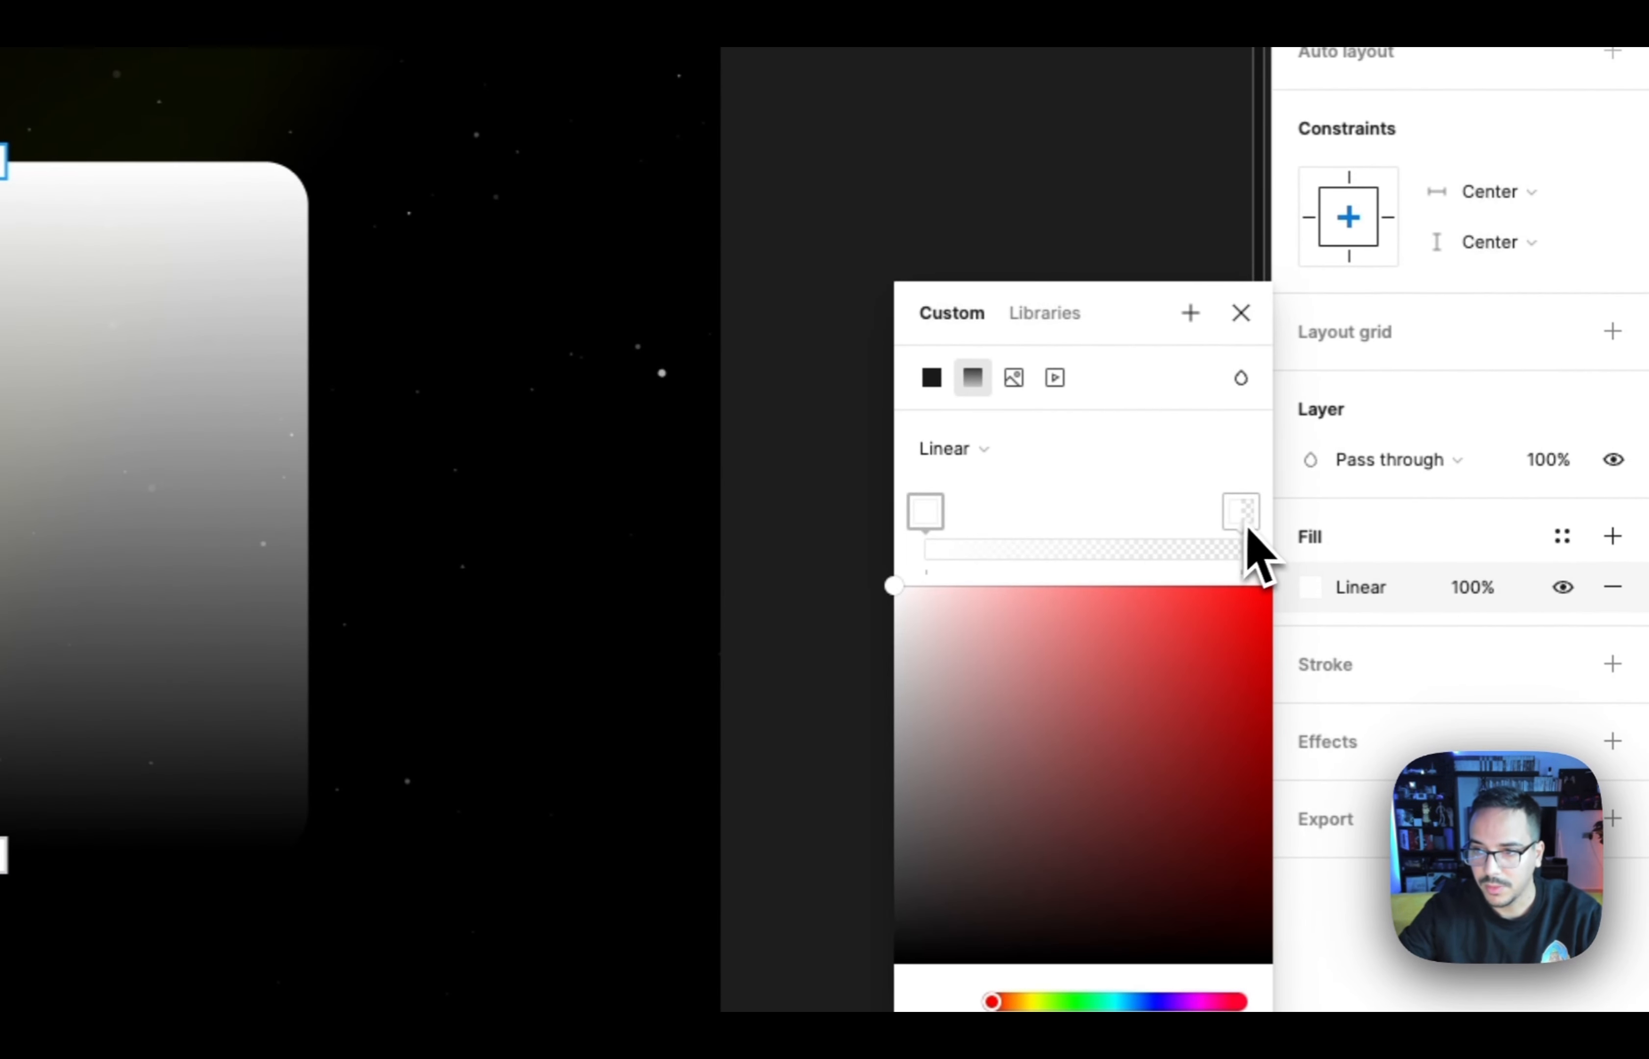
drag(1245, 529, 1205, 528)
click(1242, 315)
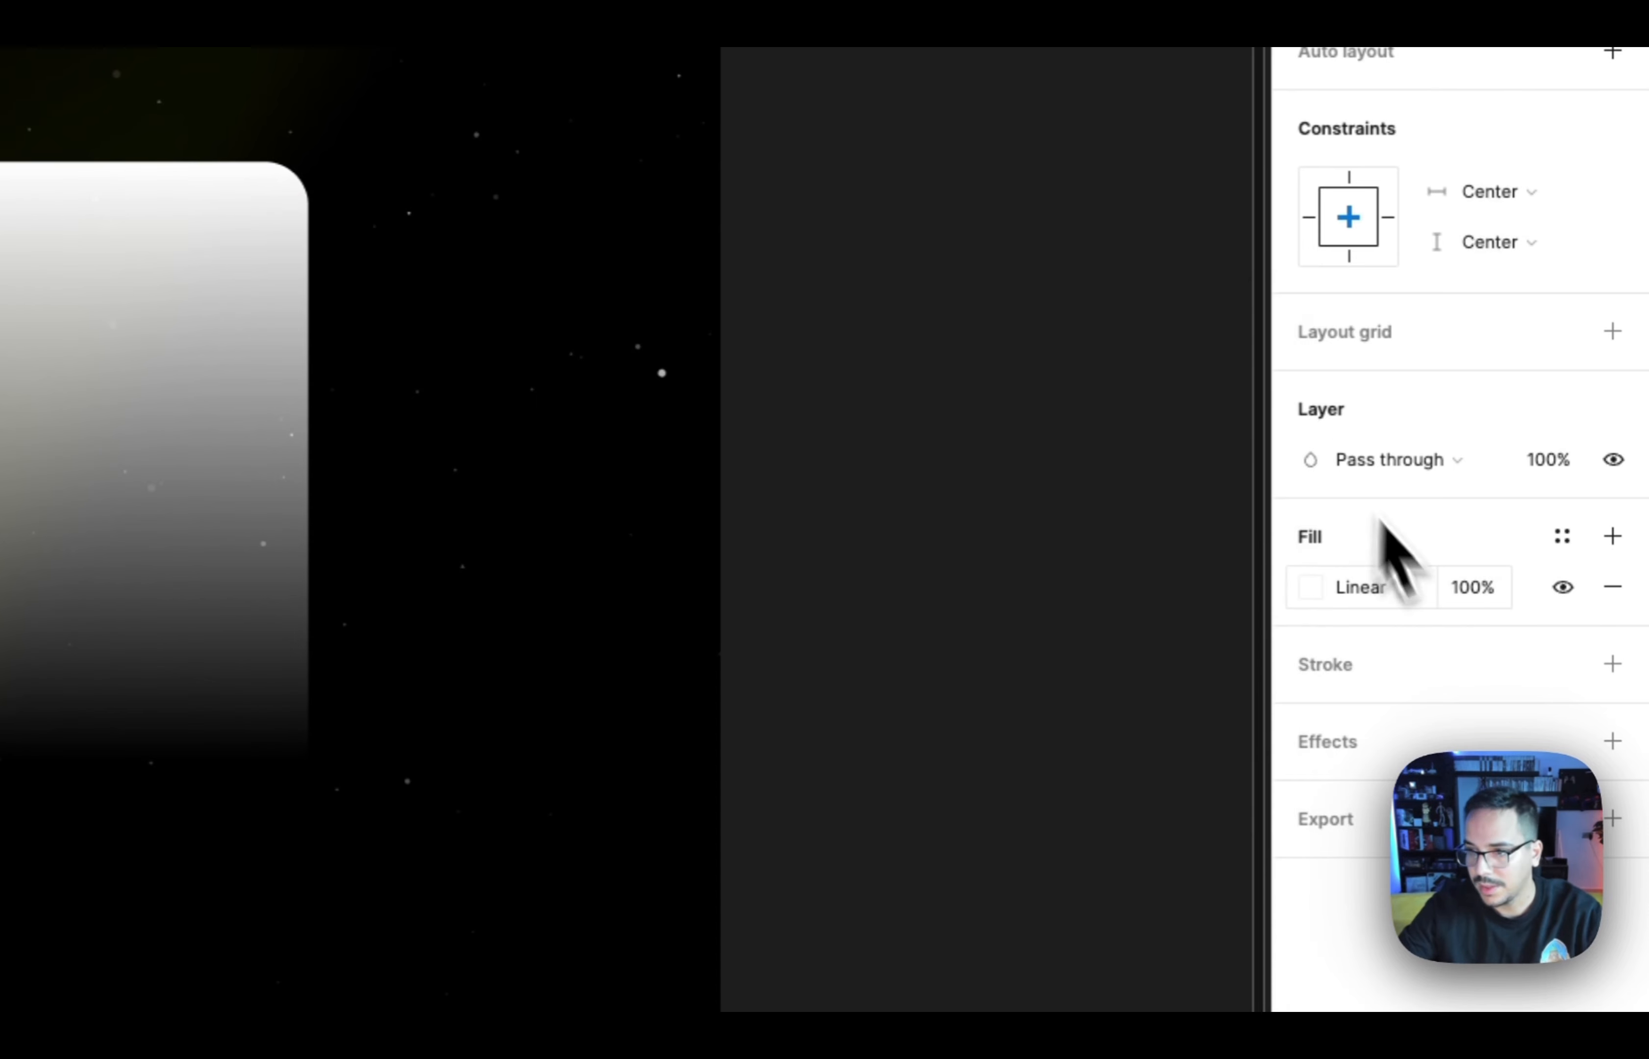
click(1485, 594)
text(10)
key(Return)
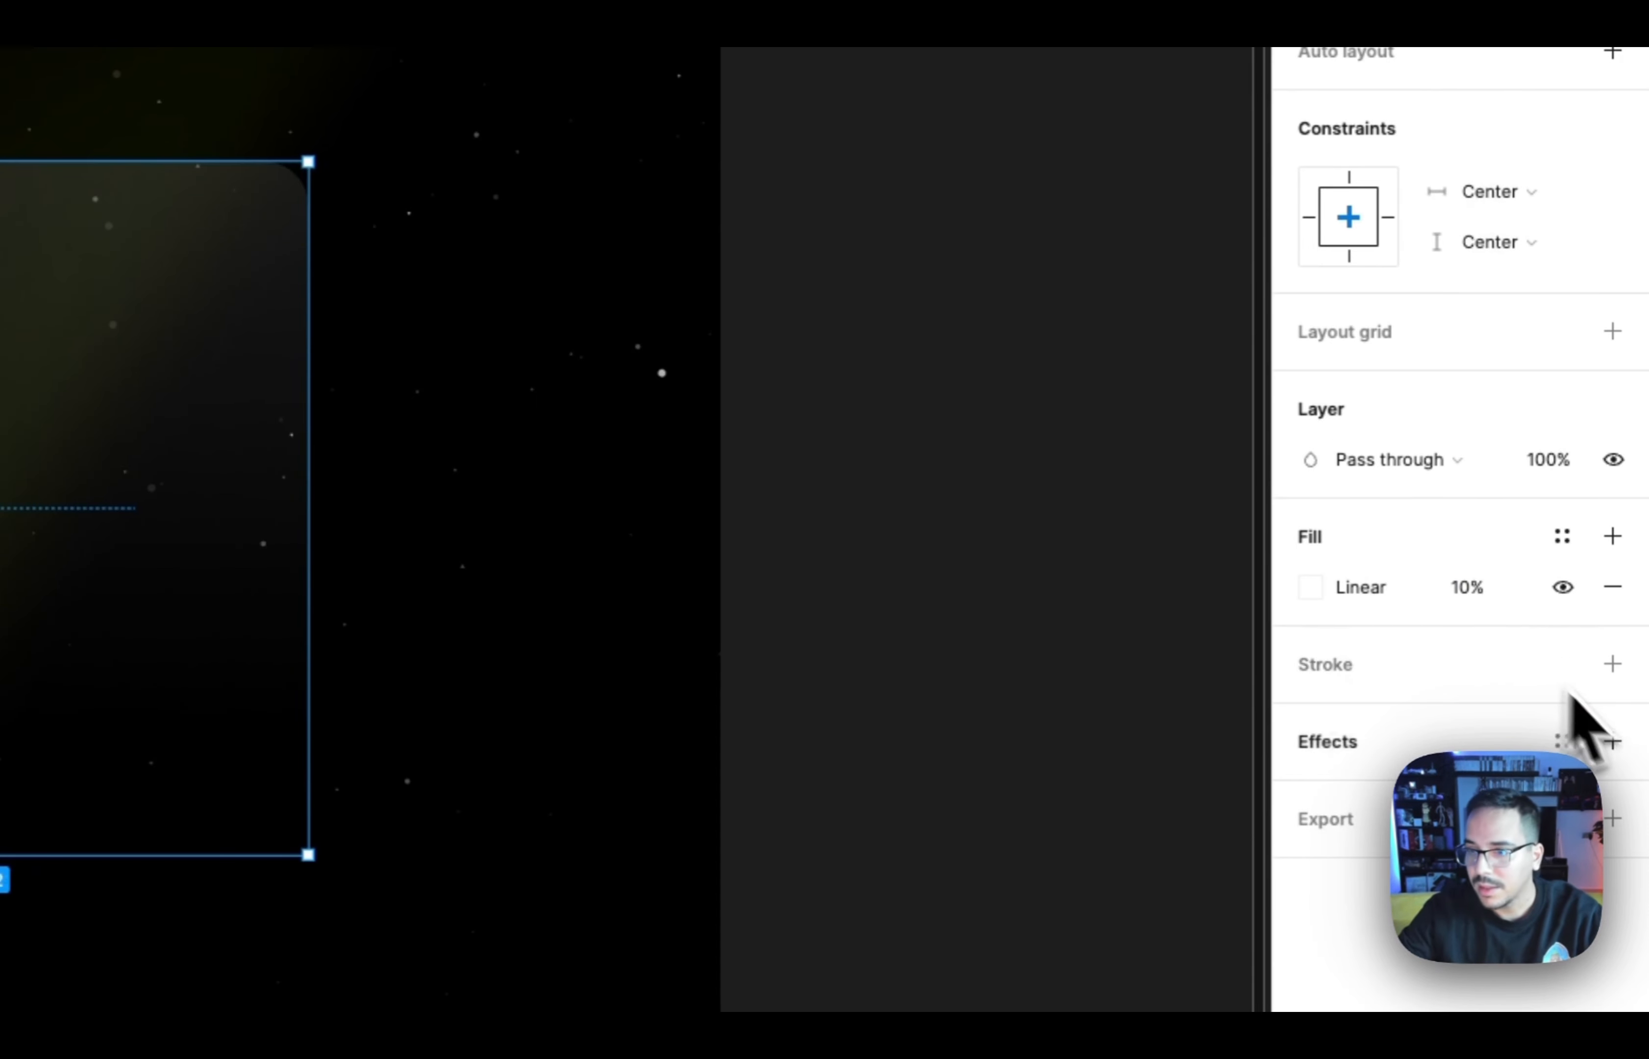
Add an inside stroke to the card with a linear gradient from white to transparent white at 15% opacity
click(1313, 719)
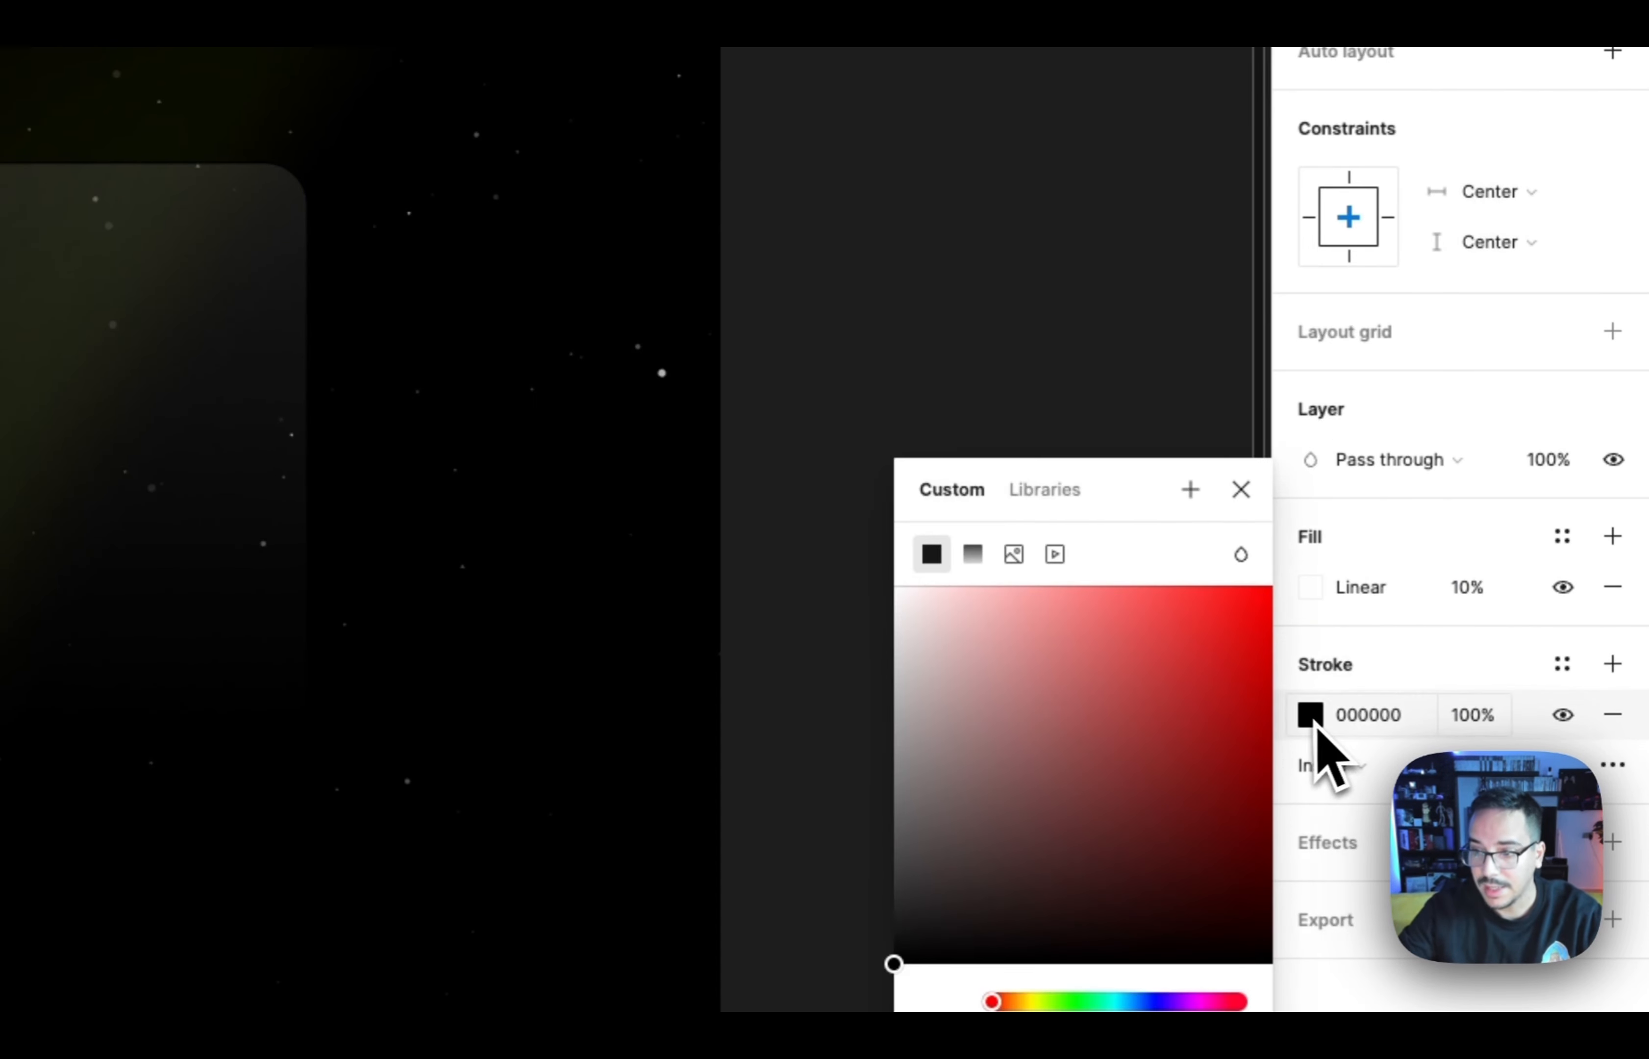
click(972, 555)
drag(1009, 684, 765, 220)
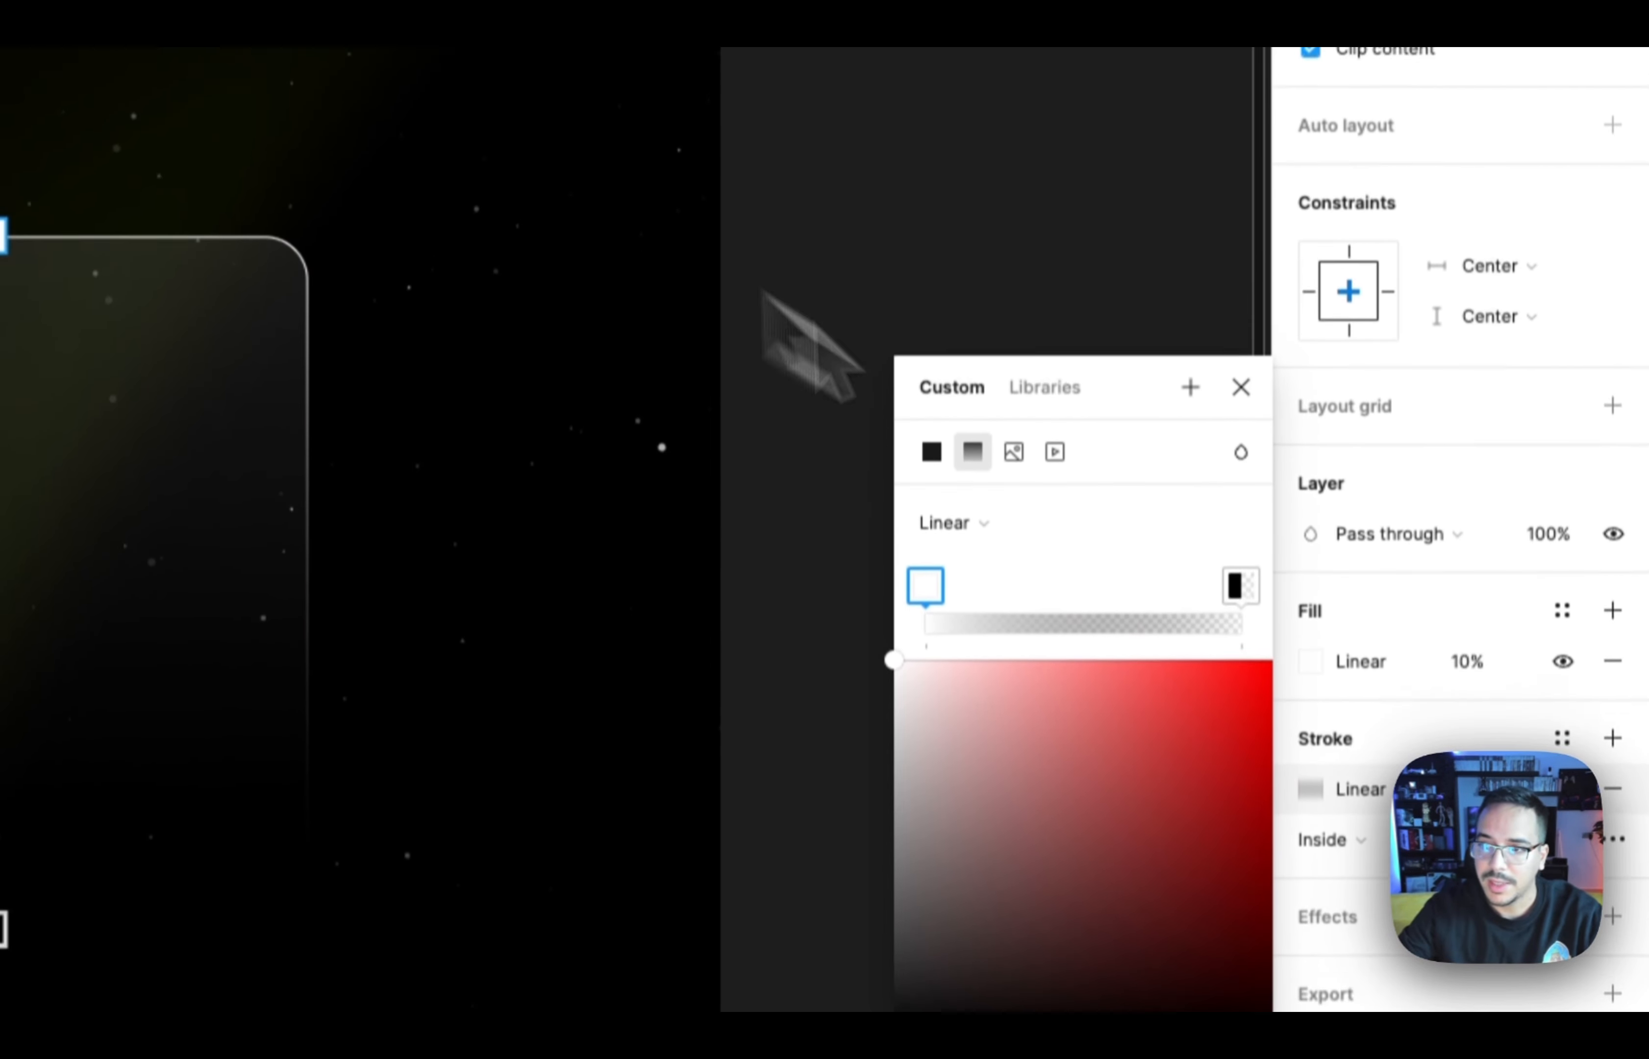
click(1240, 512)
drag(1039, 645, 415, 7)
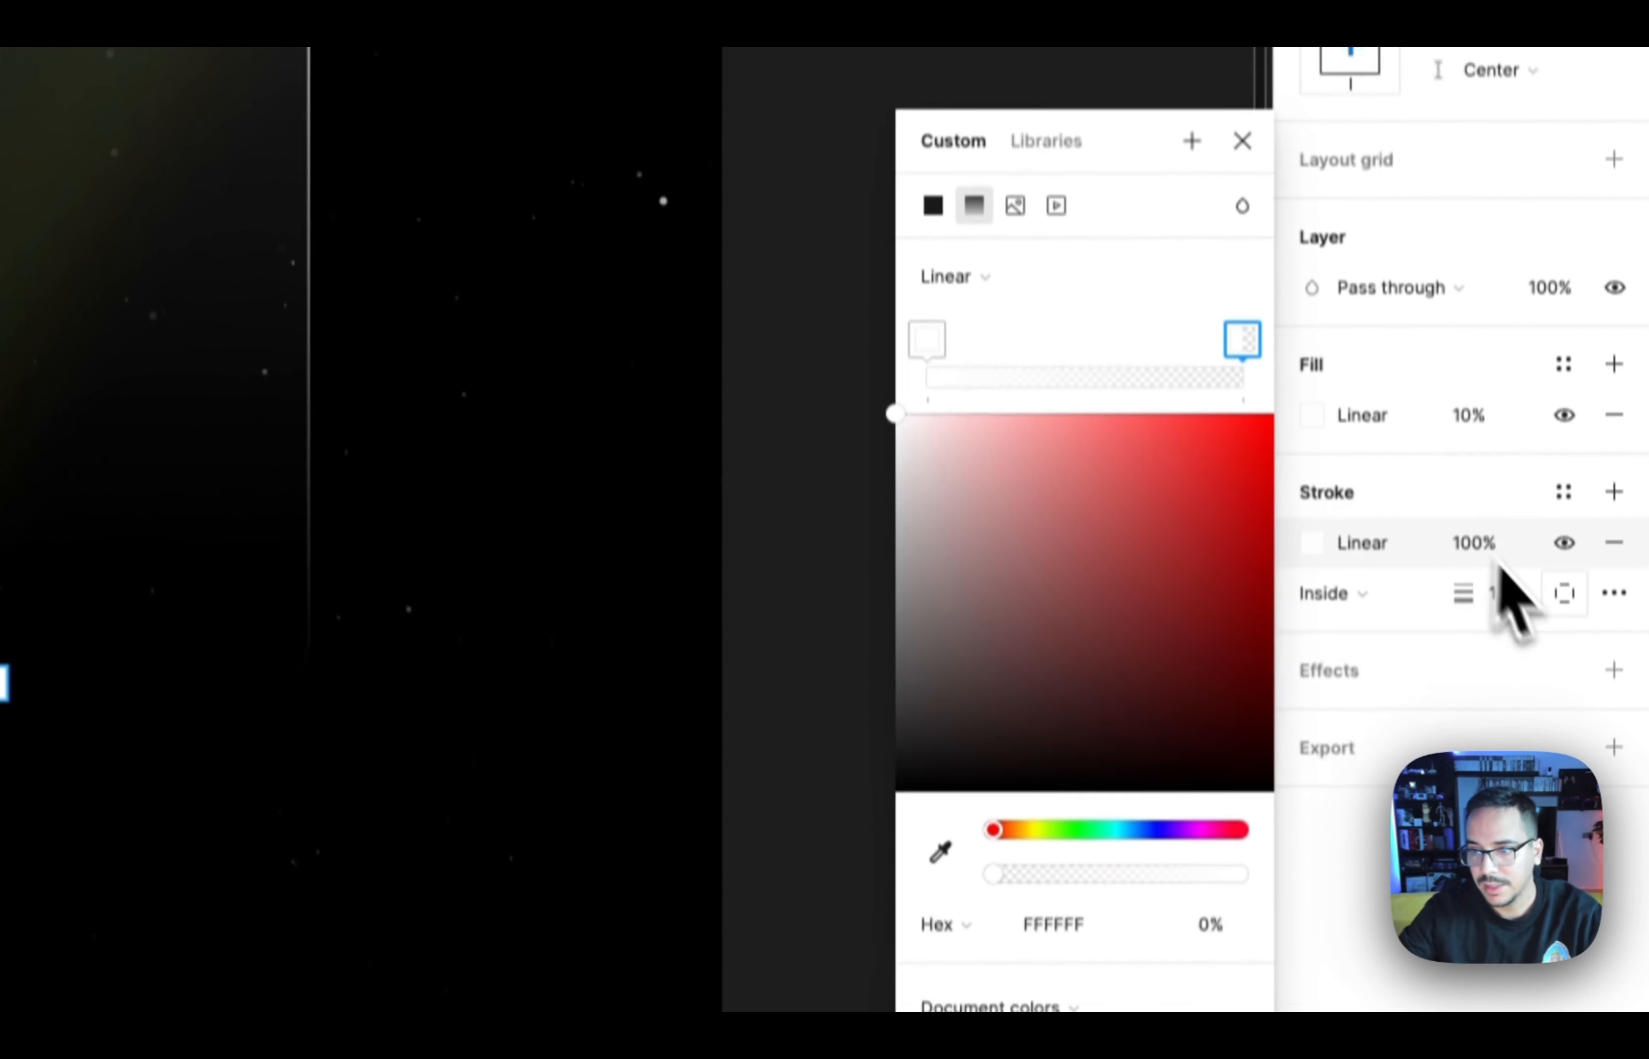
click(1486, 891)
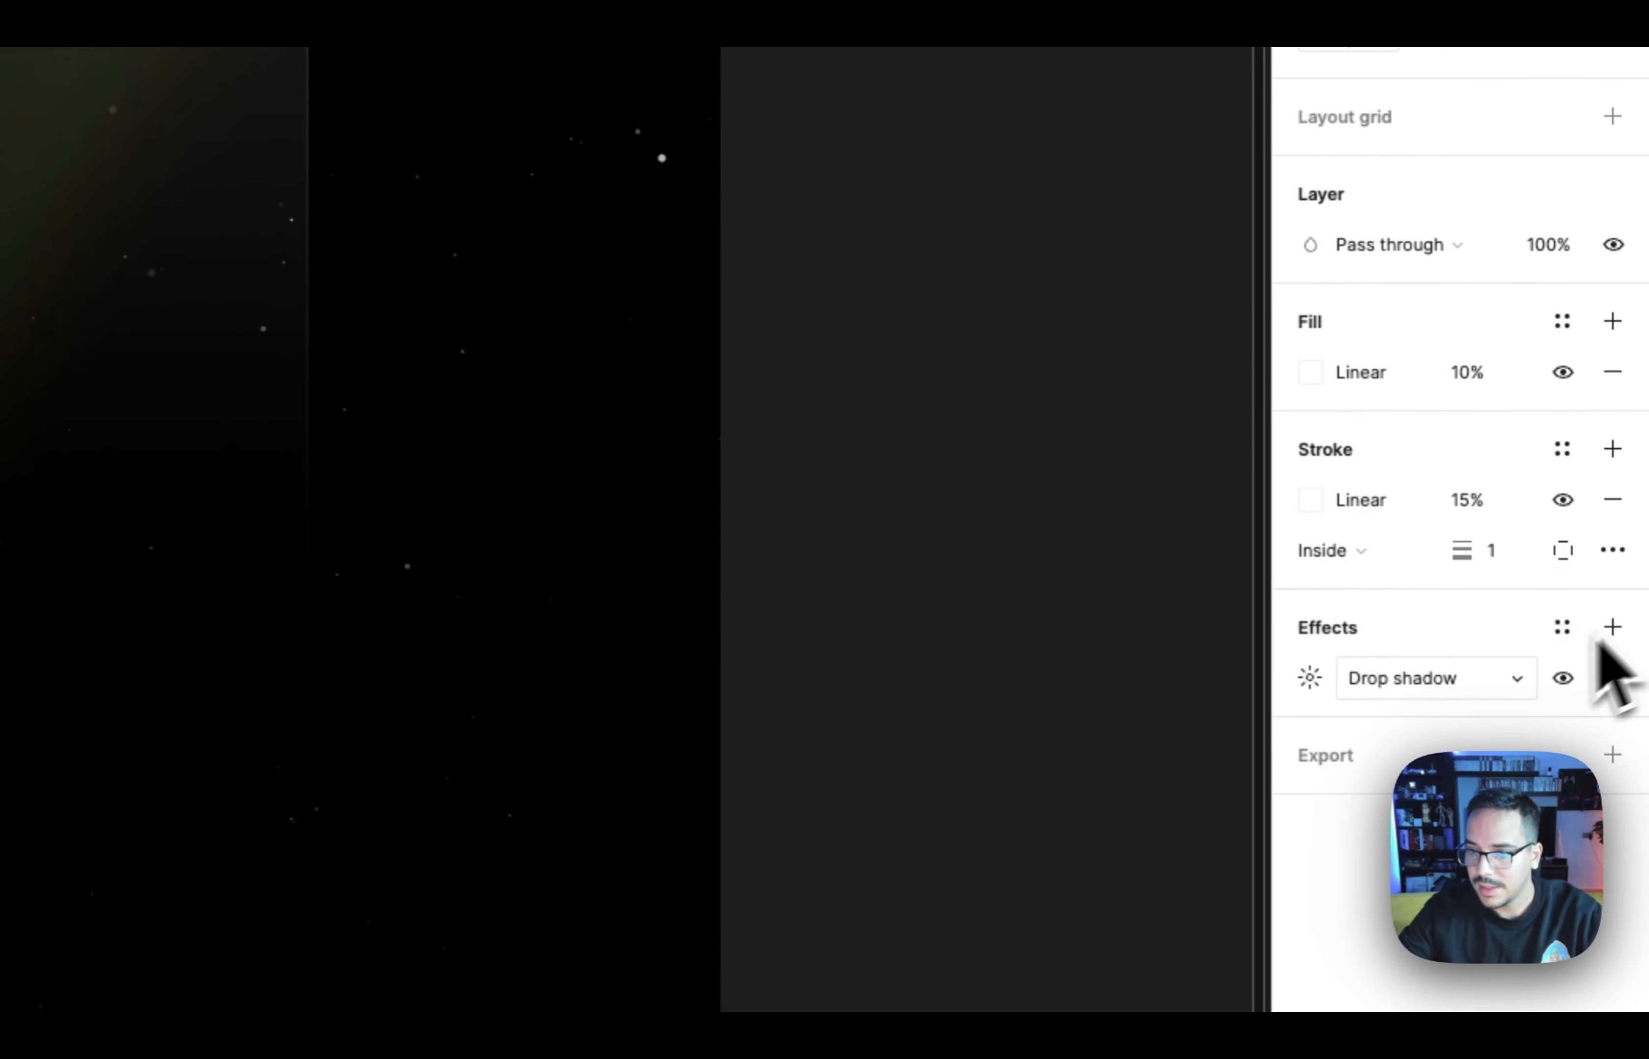
Apply a background blur effect of 40 to the card
click(1317, 683)
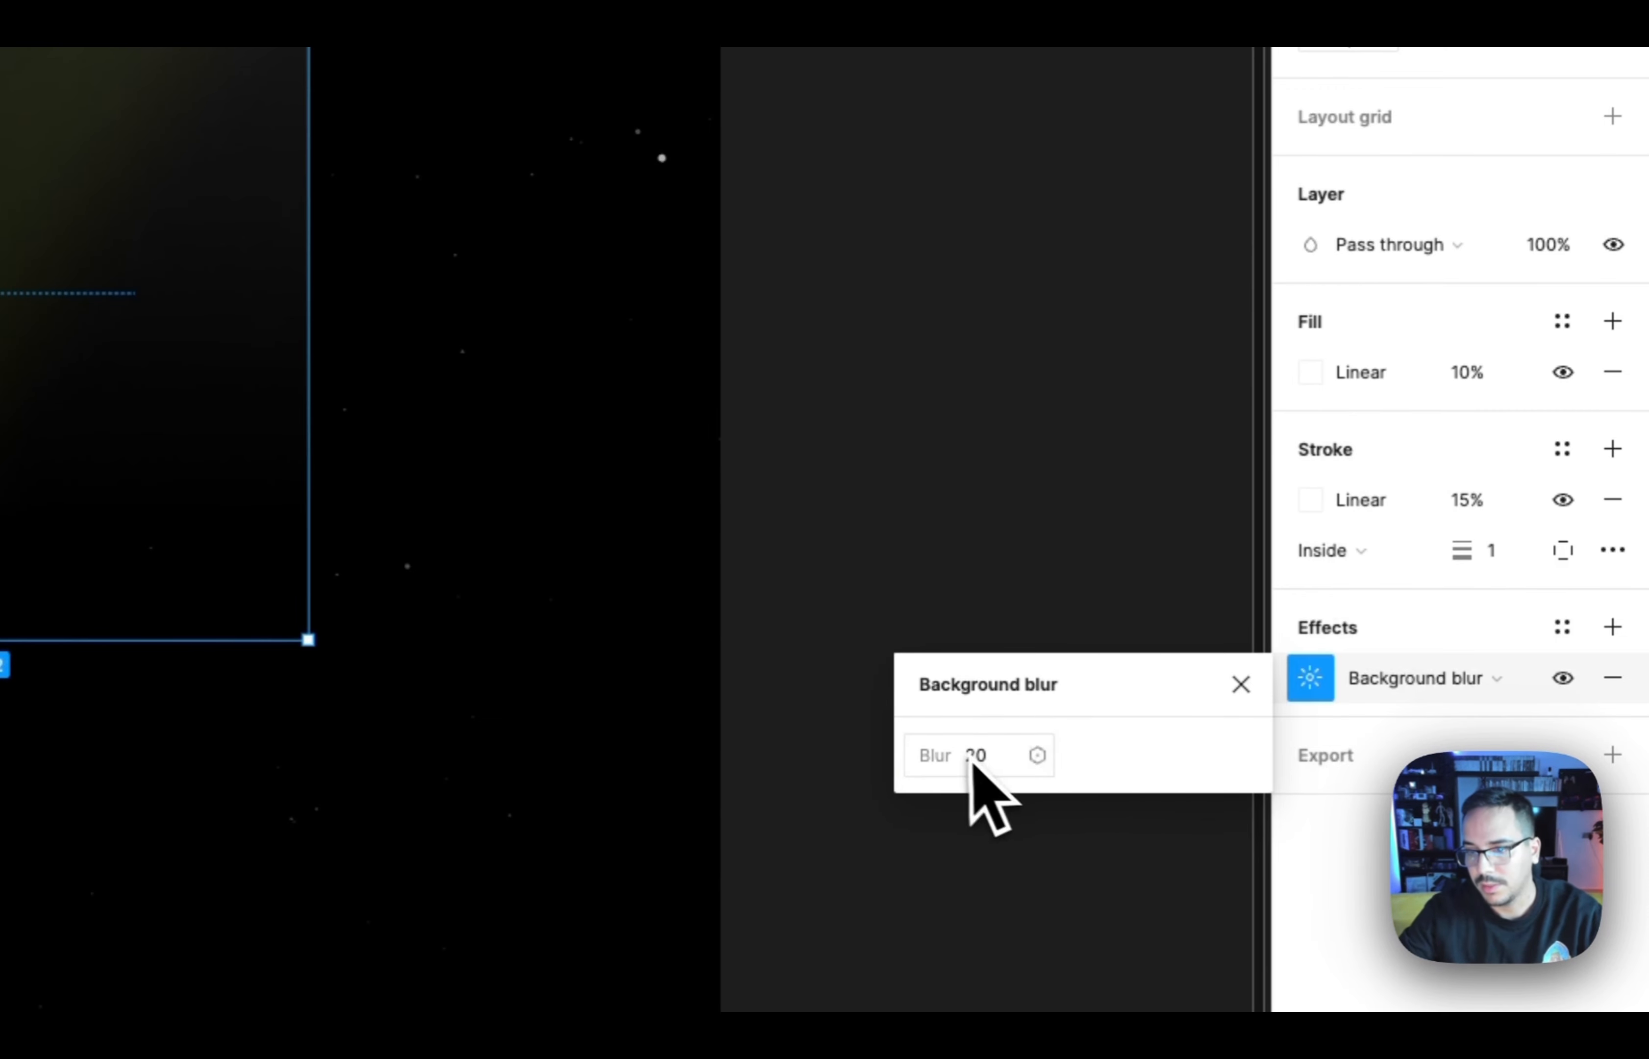
click(1226, 693)
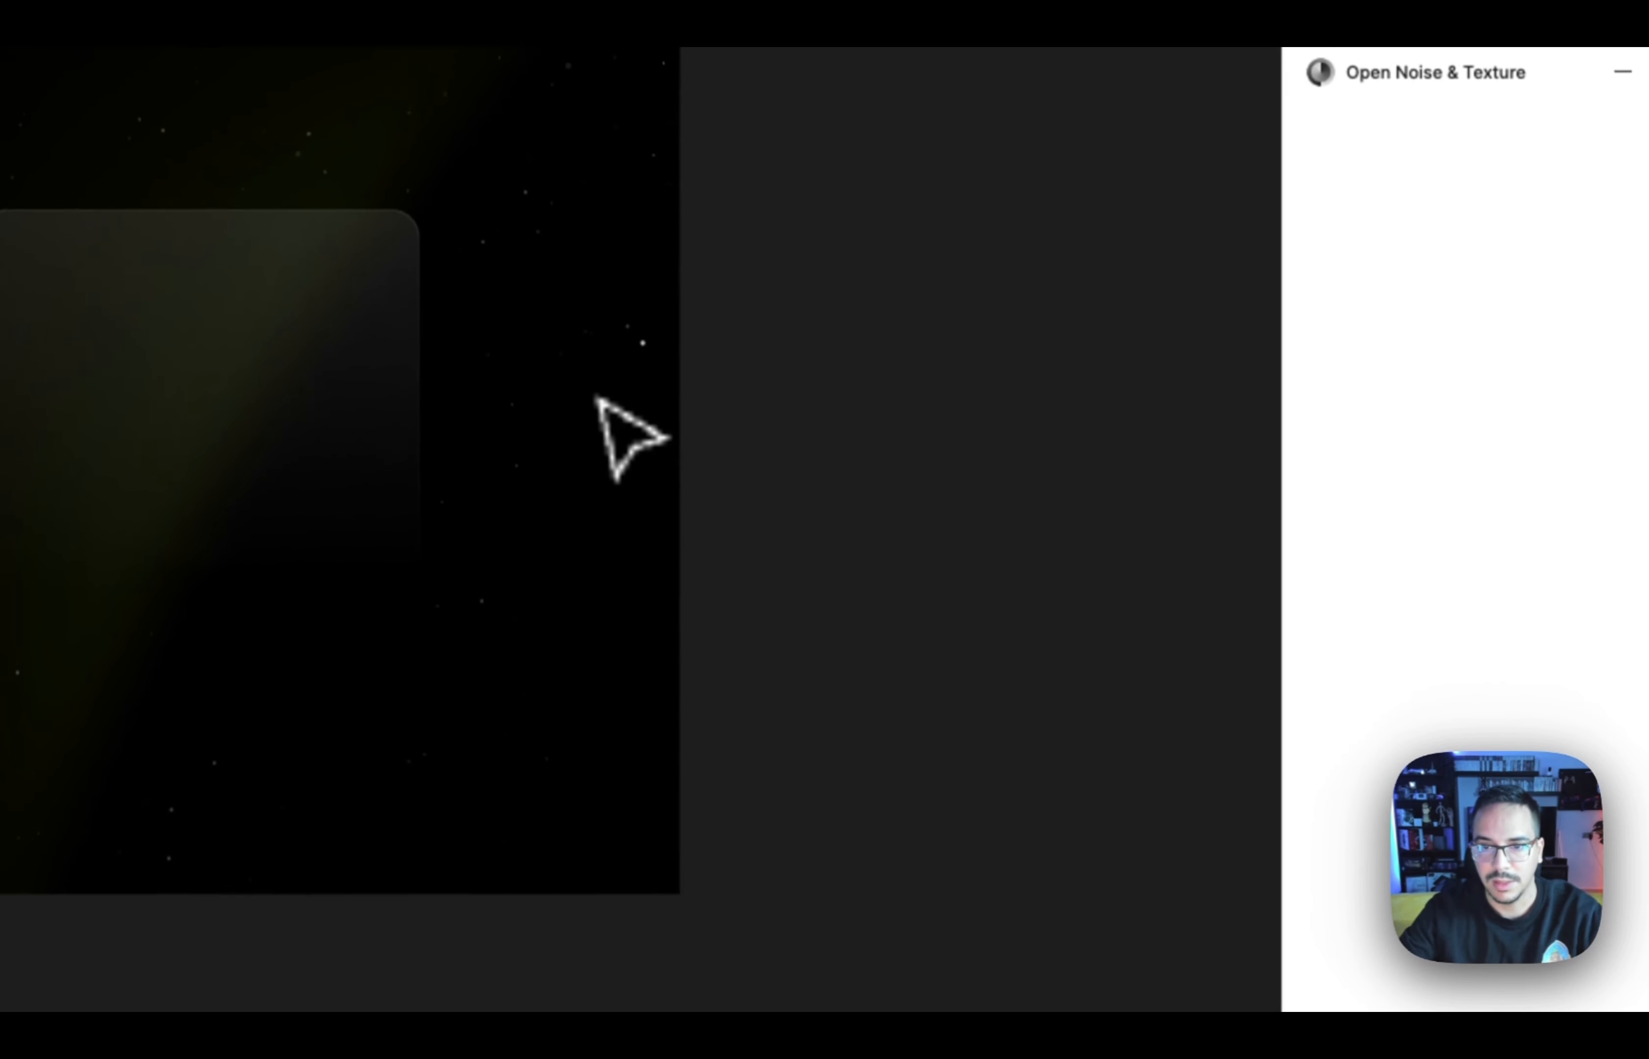
scroll(600, 405, up, 5)
click(471, 386)
click(1318, 792)
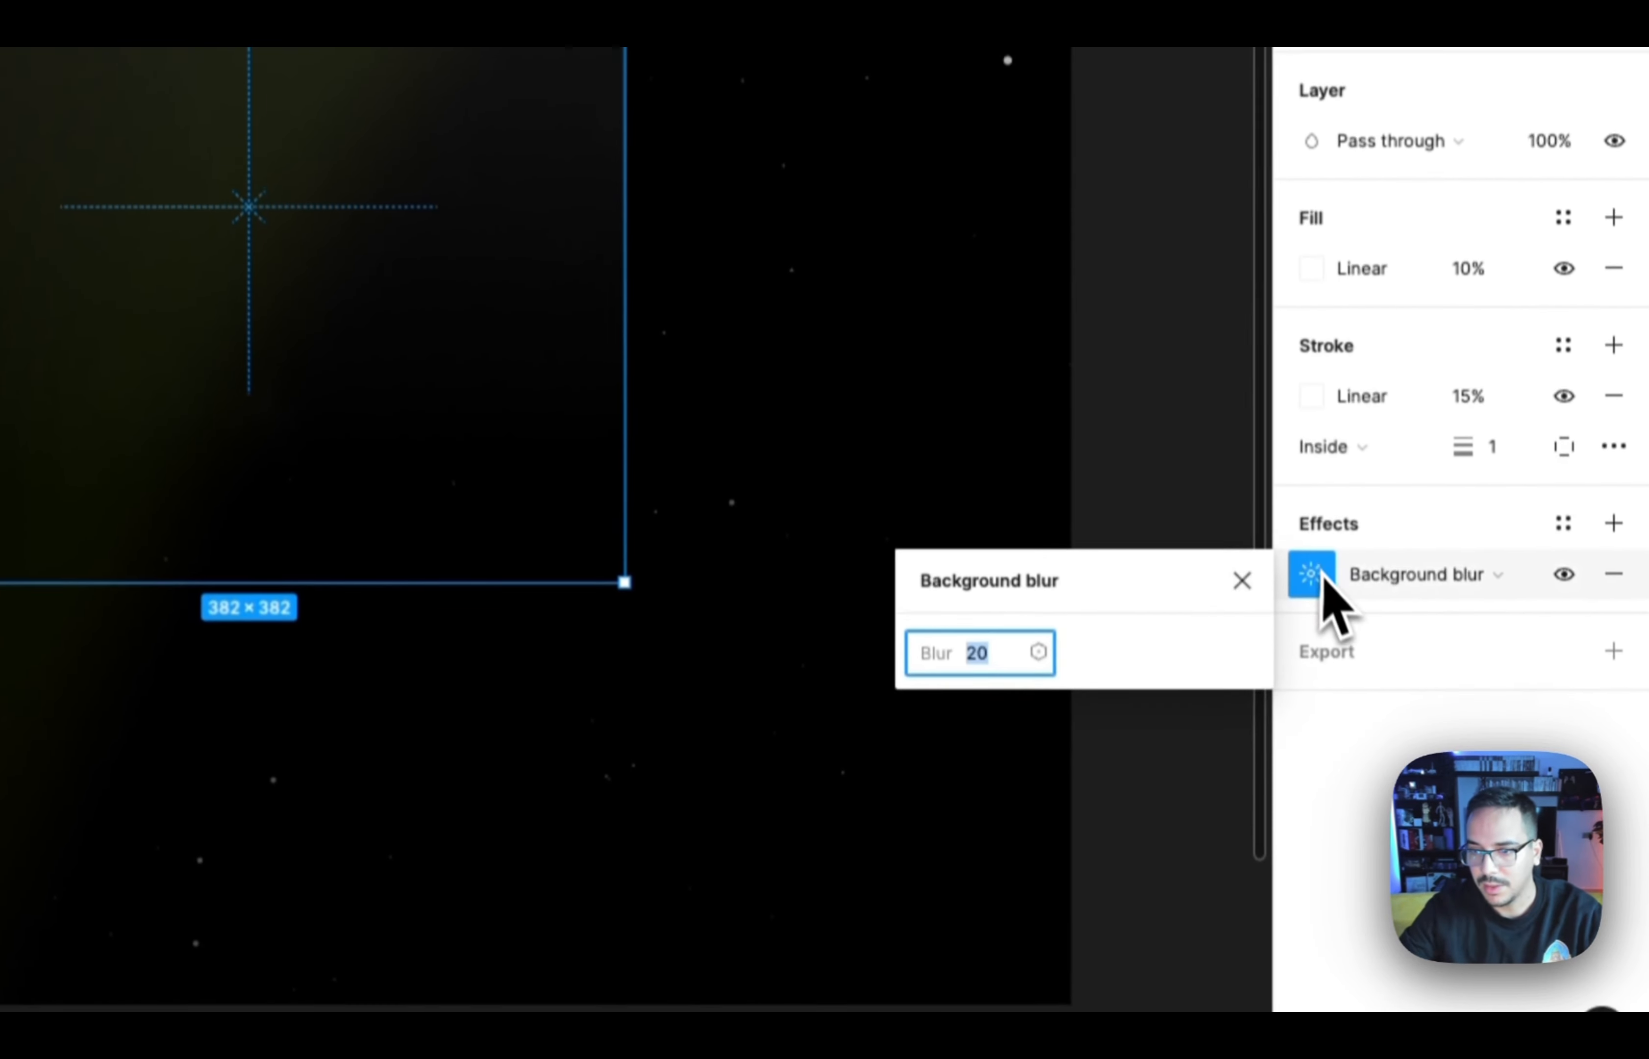
key(shift+Up)
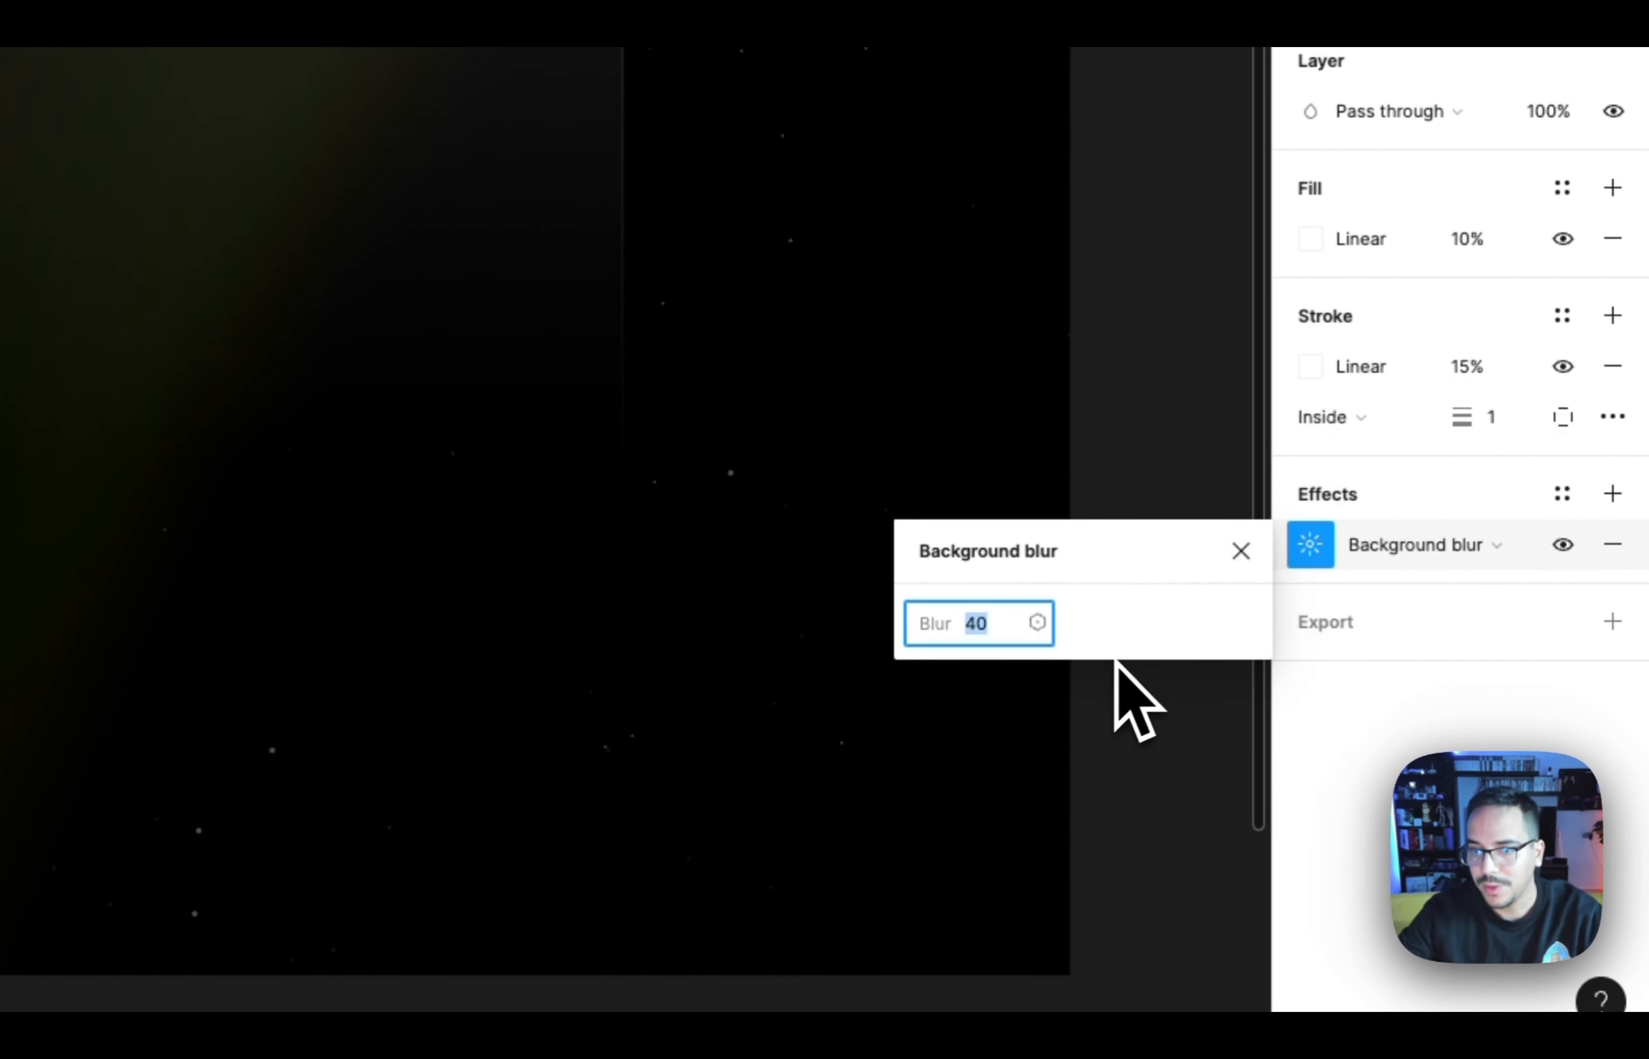
click(1221, 558)
Examine the blurred glass card against the starry background
scroll(1143, 520, down, 5)
scroll(1143, 519, left, 2)
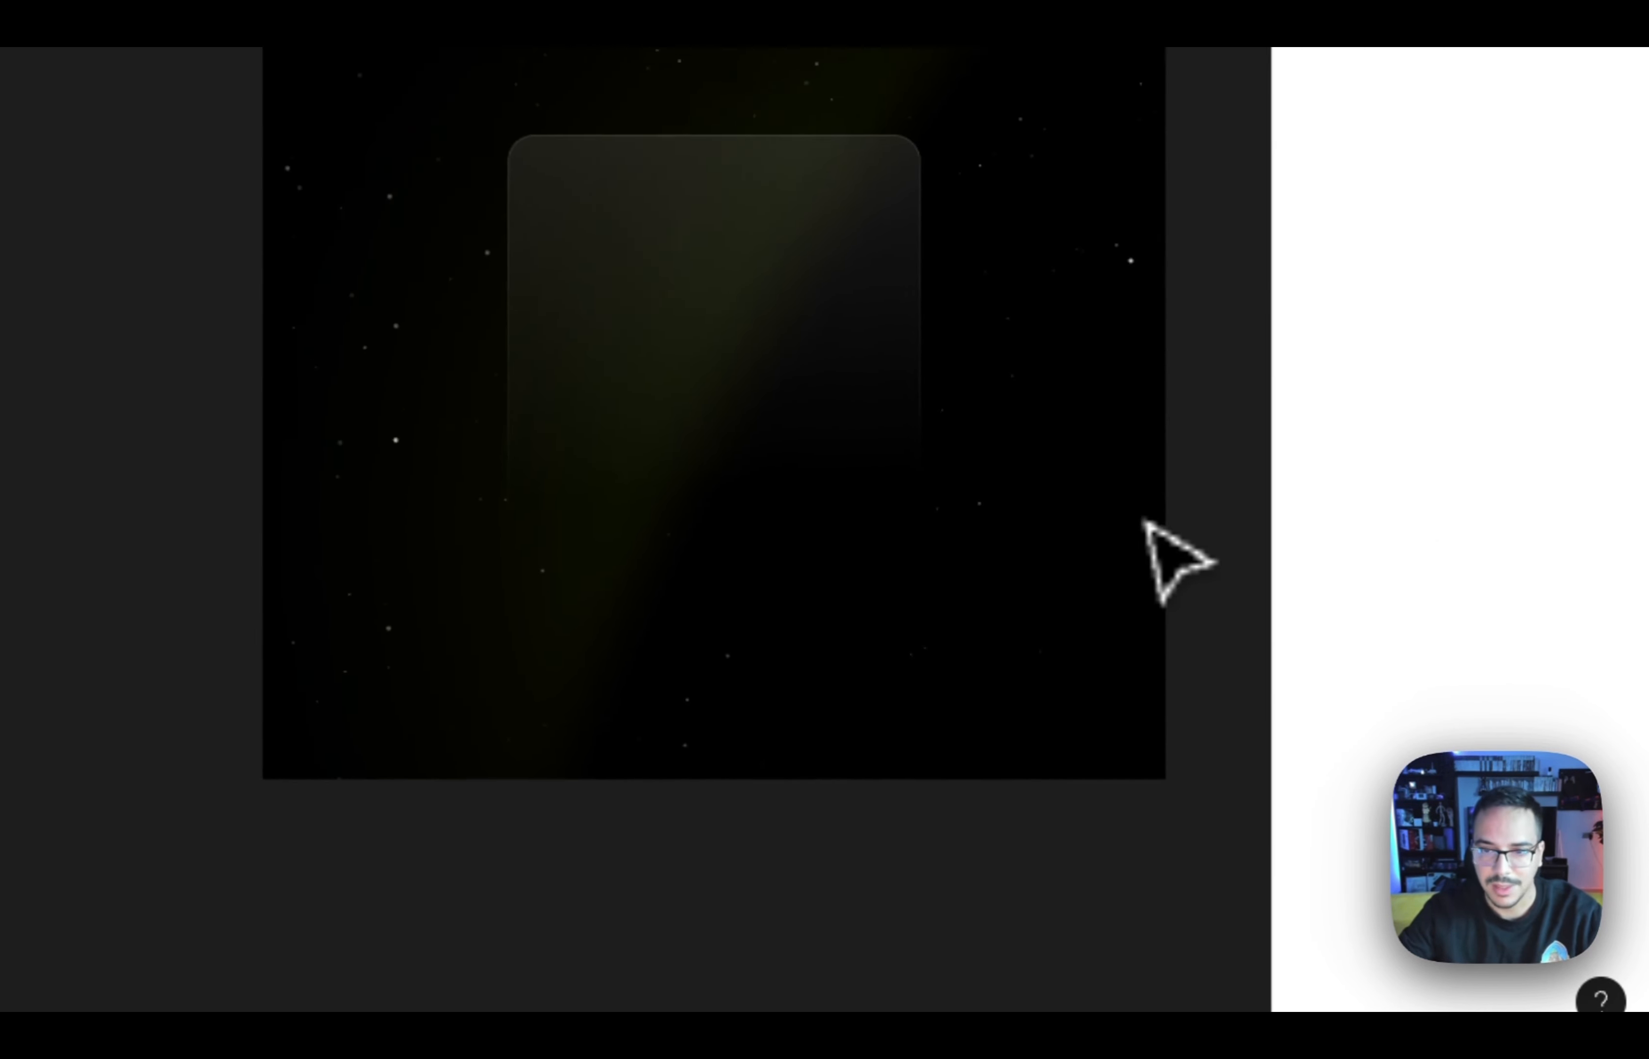
scroll(778, 332, right, 5)
click(868, 400)
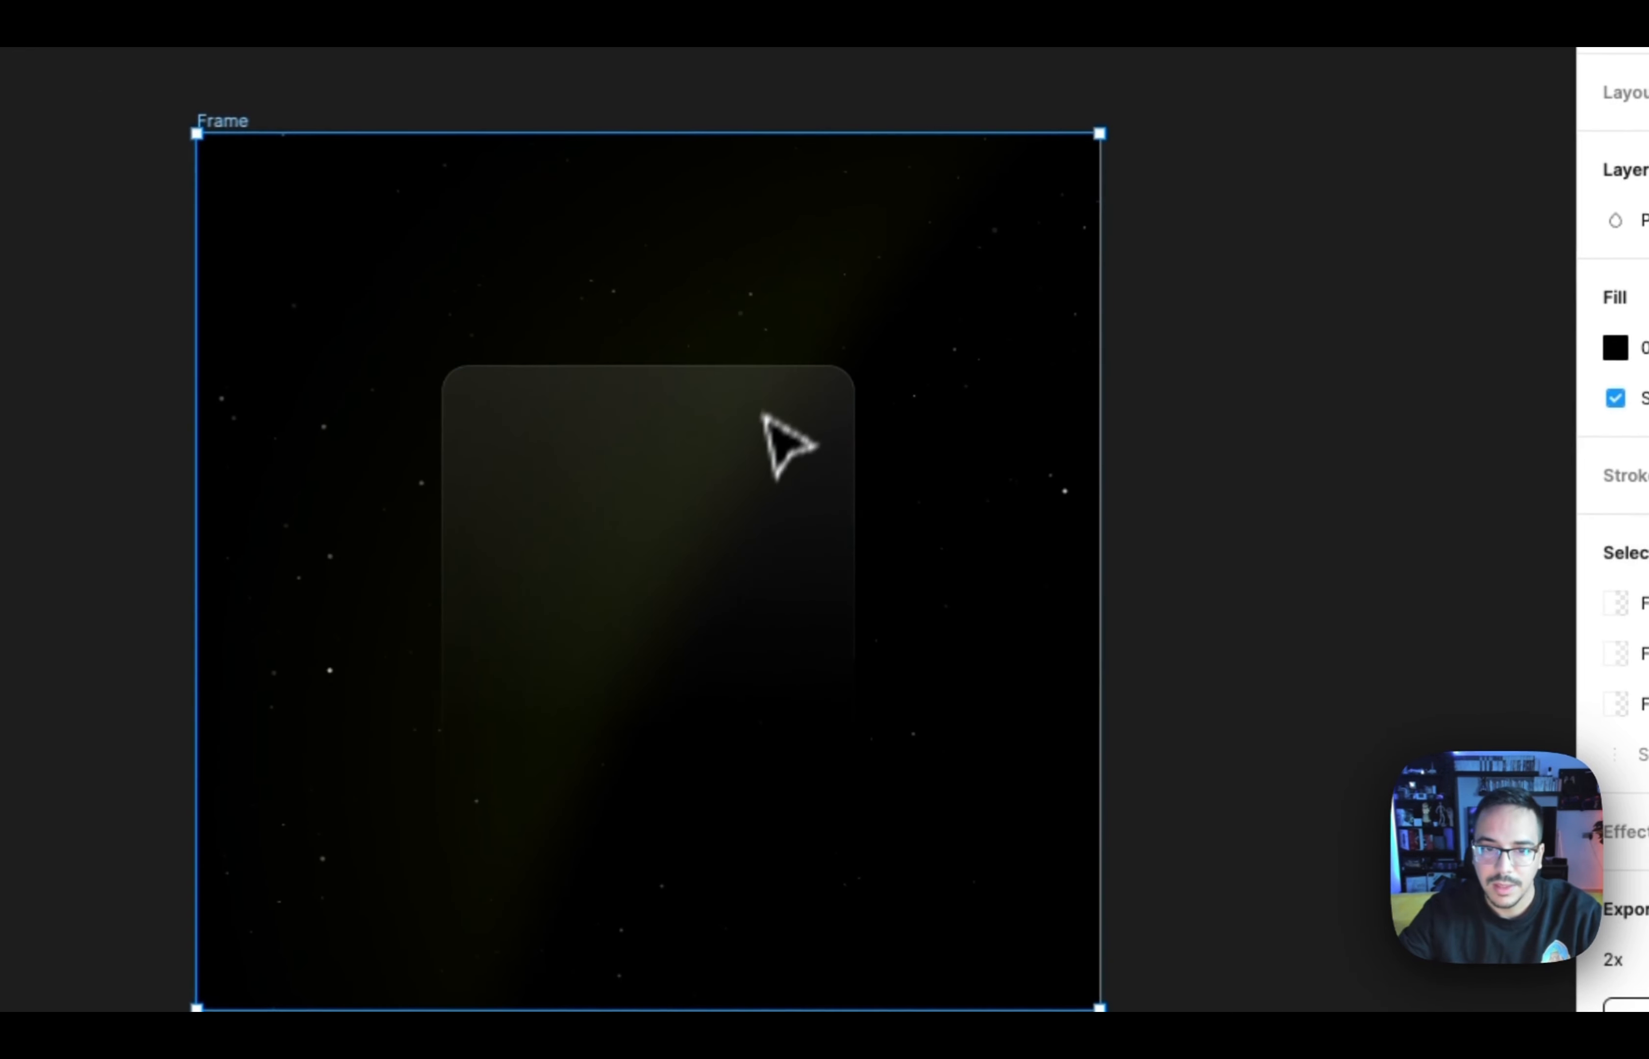
click(763, 416)
scroll(357, 560, left, 6)
scroll(637, 624, up, 5)
scroll(637, 624, down, 3)
scroll(1076, 674, right, 5)
key(super+z)
scroll(1109, 720, left, 10)
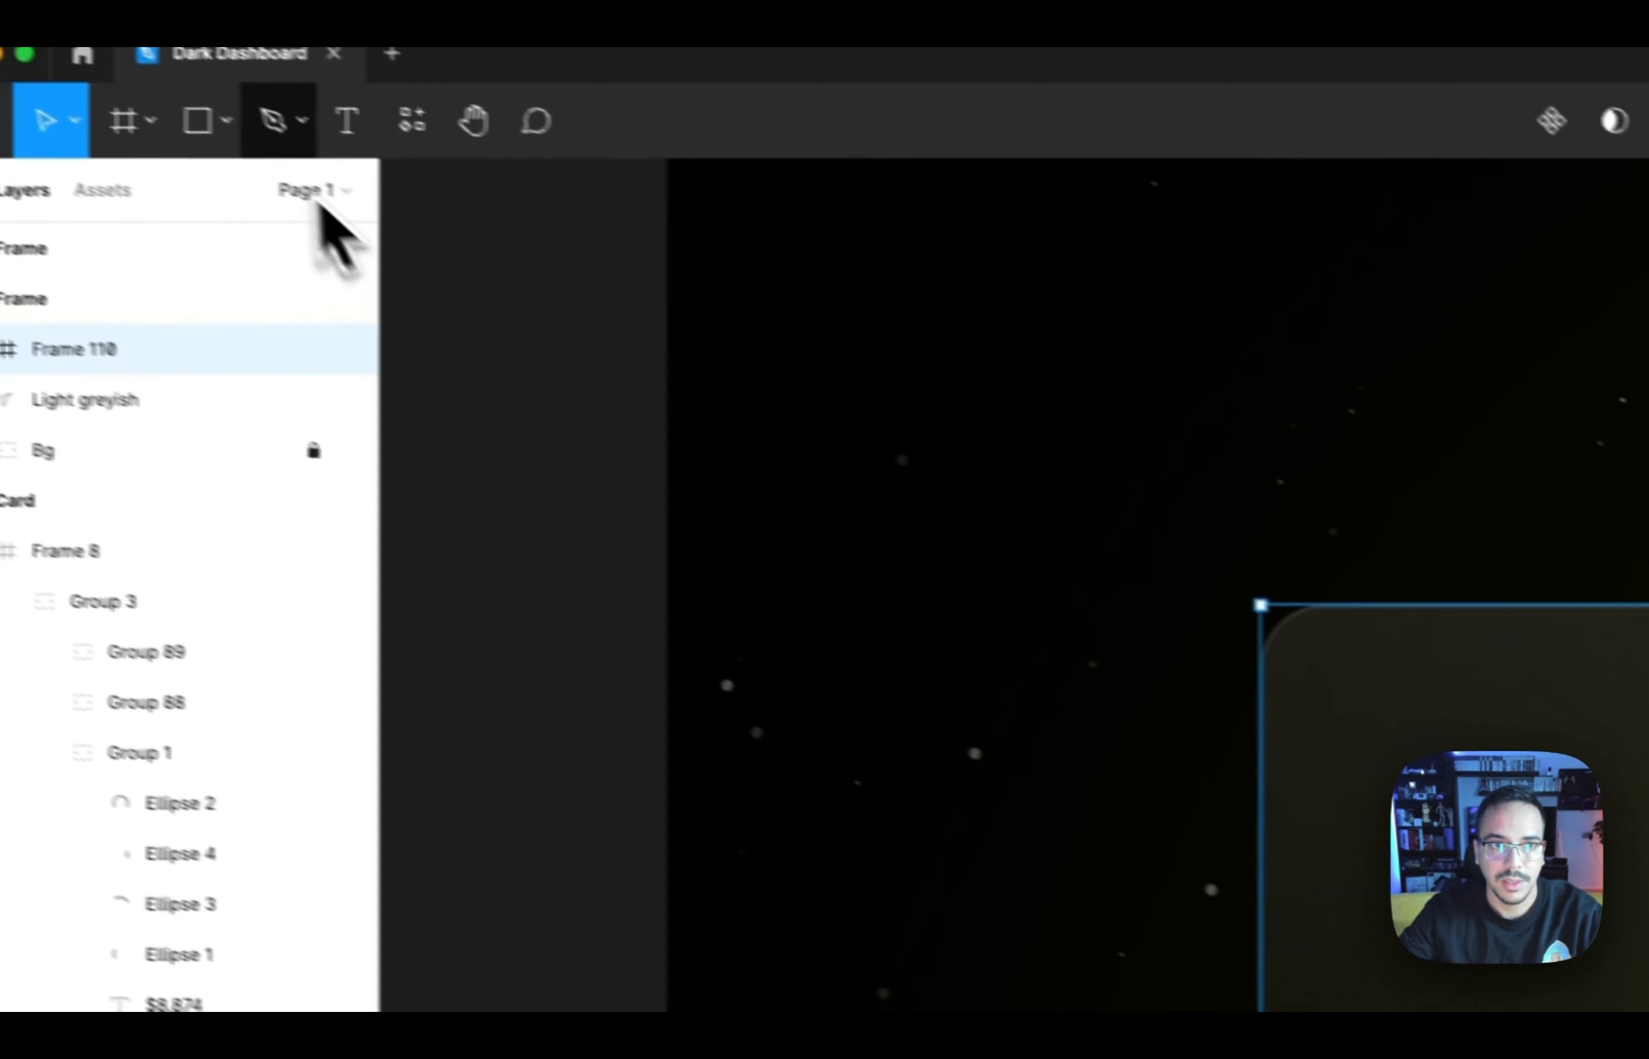
Draw a square about 343 px wide inside the card and enlarge it to about 359 px
click(265, 145)
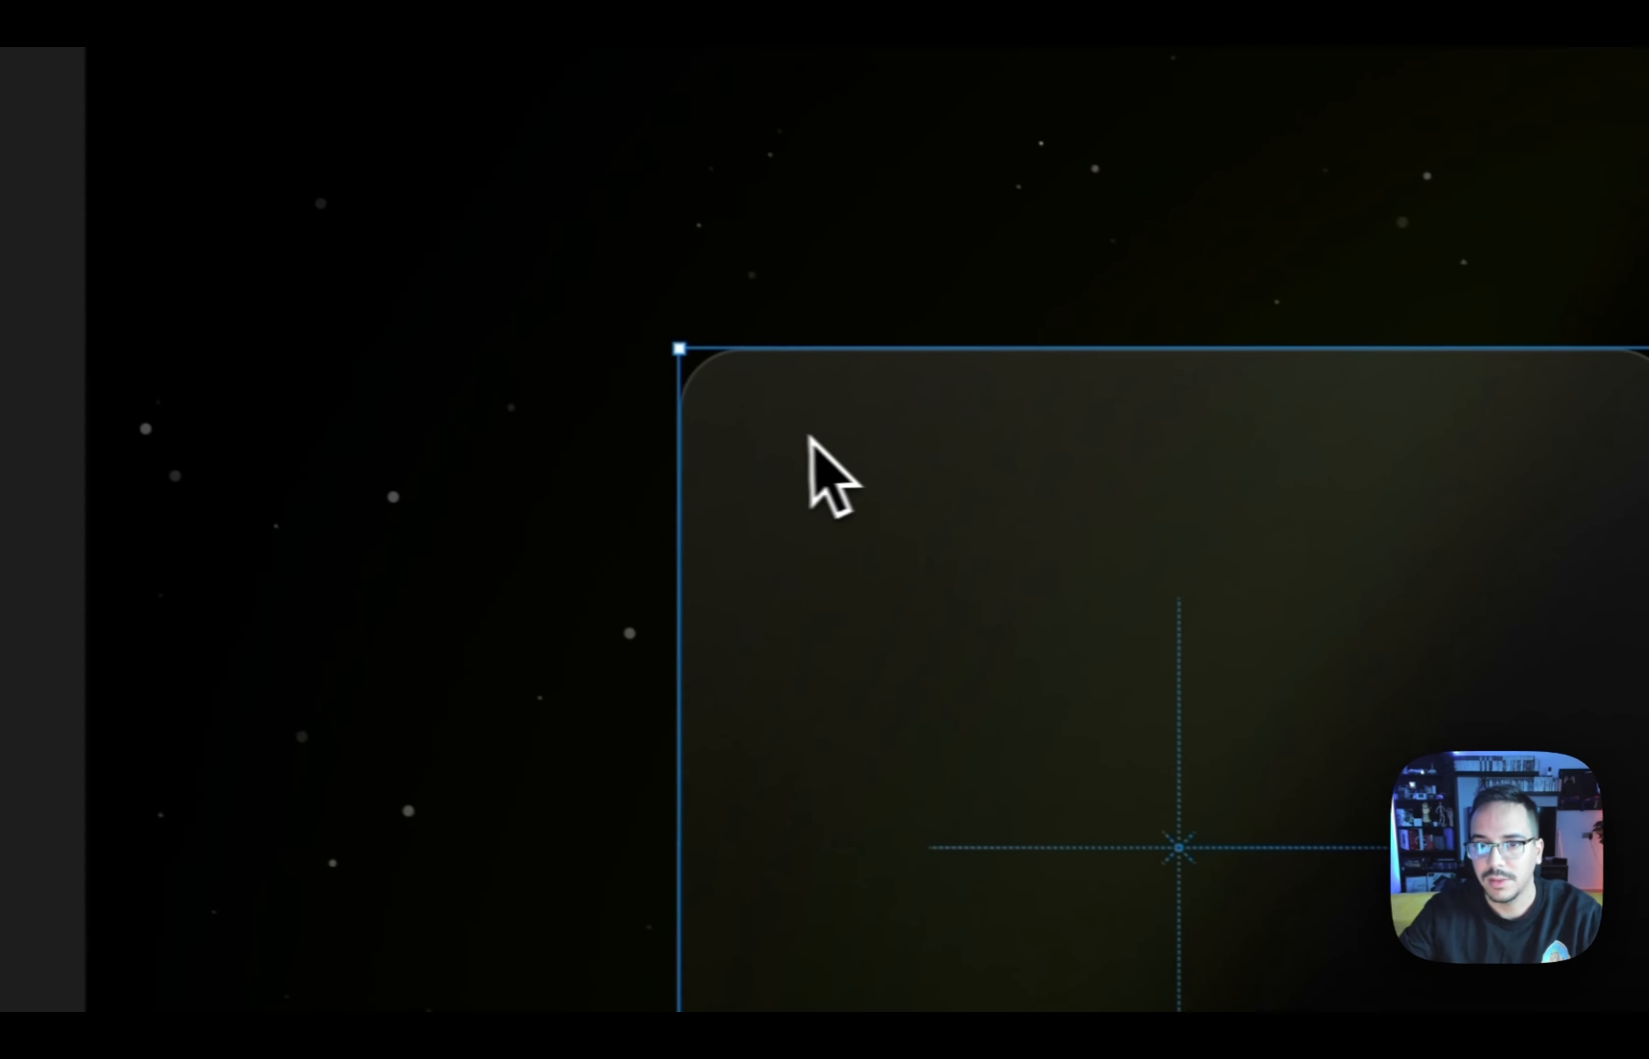
mouse_move(957, 483)
mouse_down()
mouse_move(1406, 1009)
mouse_move(883, 791)
mouse_up()
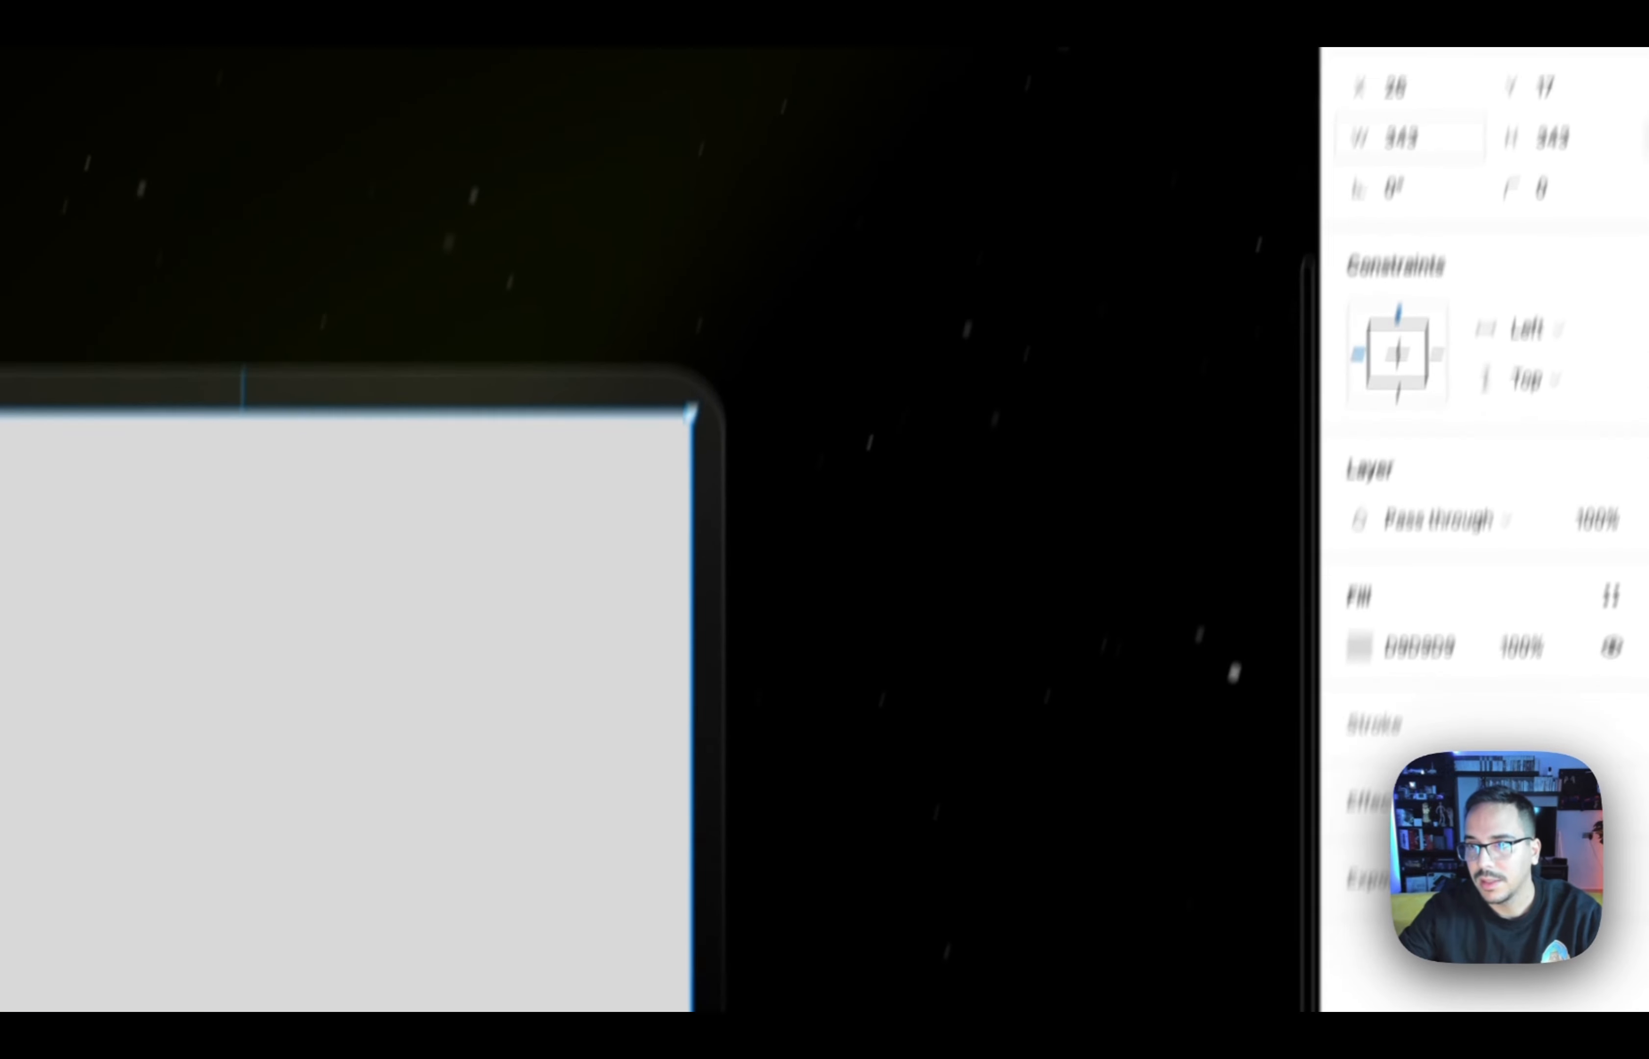
click(1459, 144)
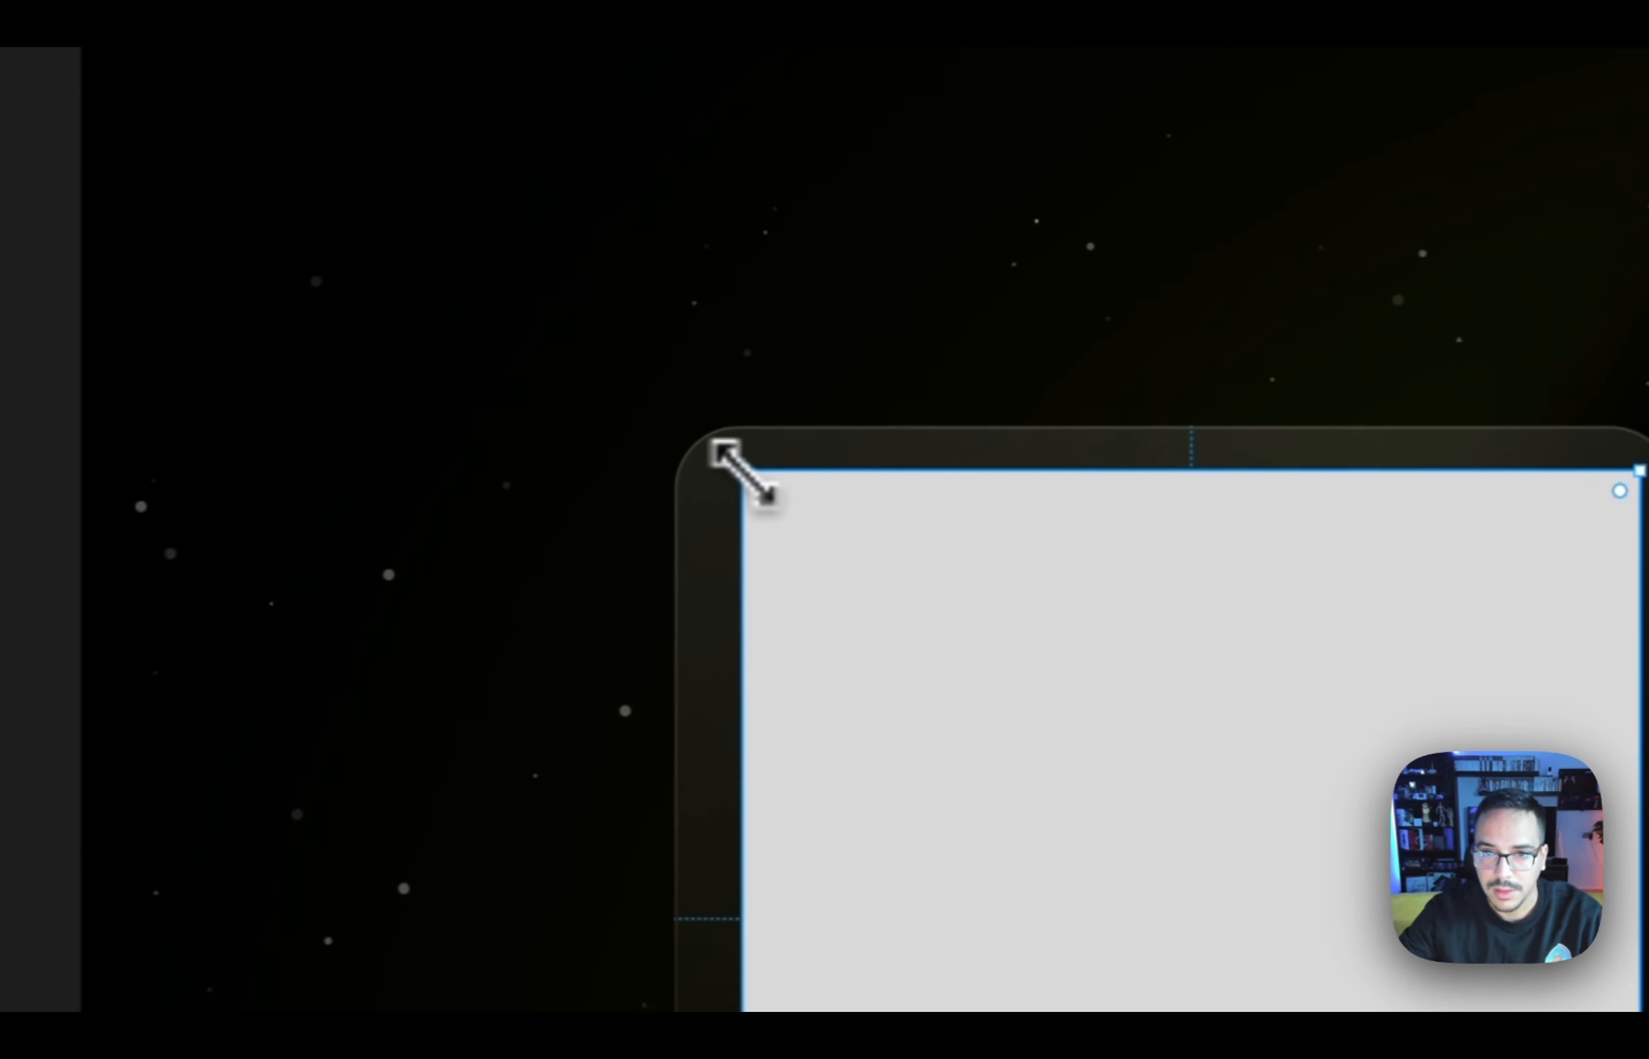
drag(741, 469, 742, 445)
key(shift+alt+Left)
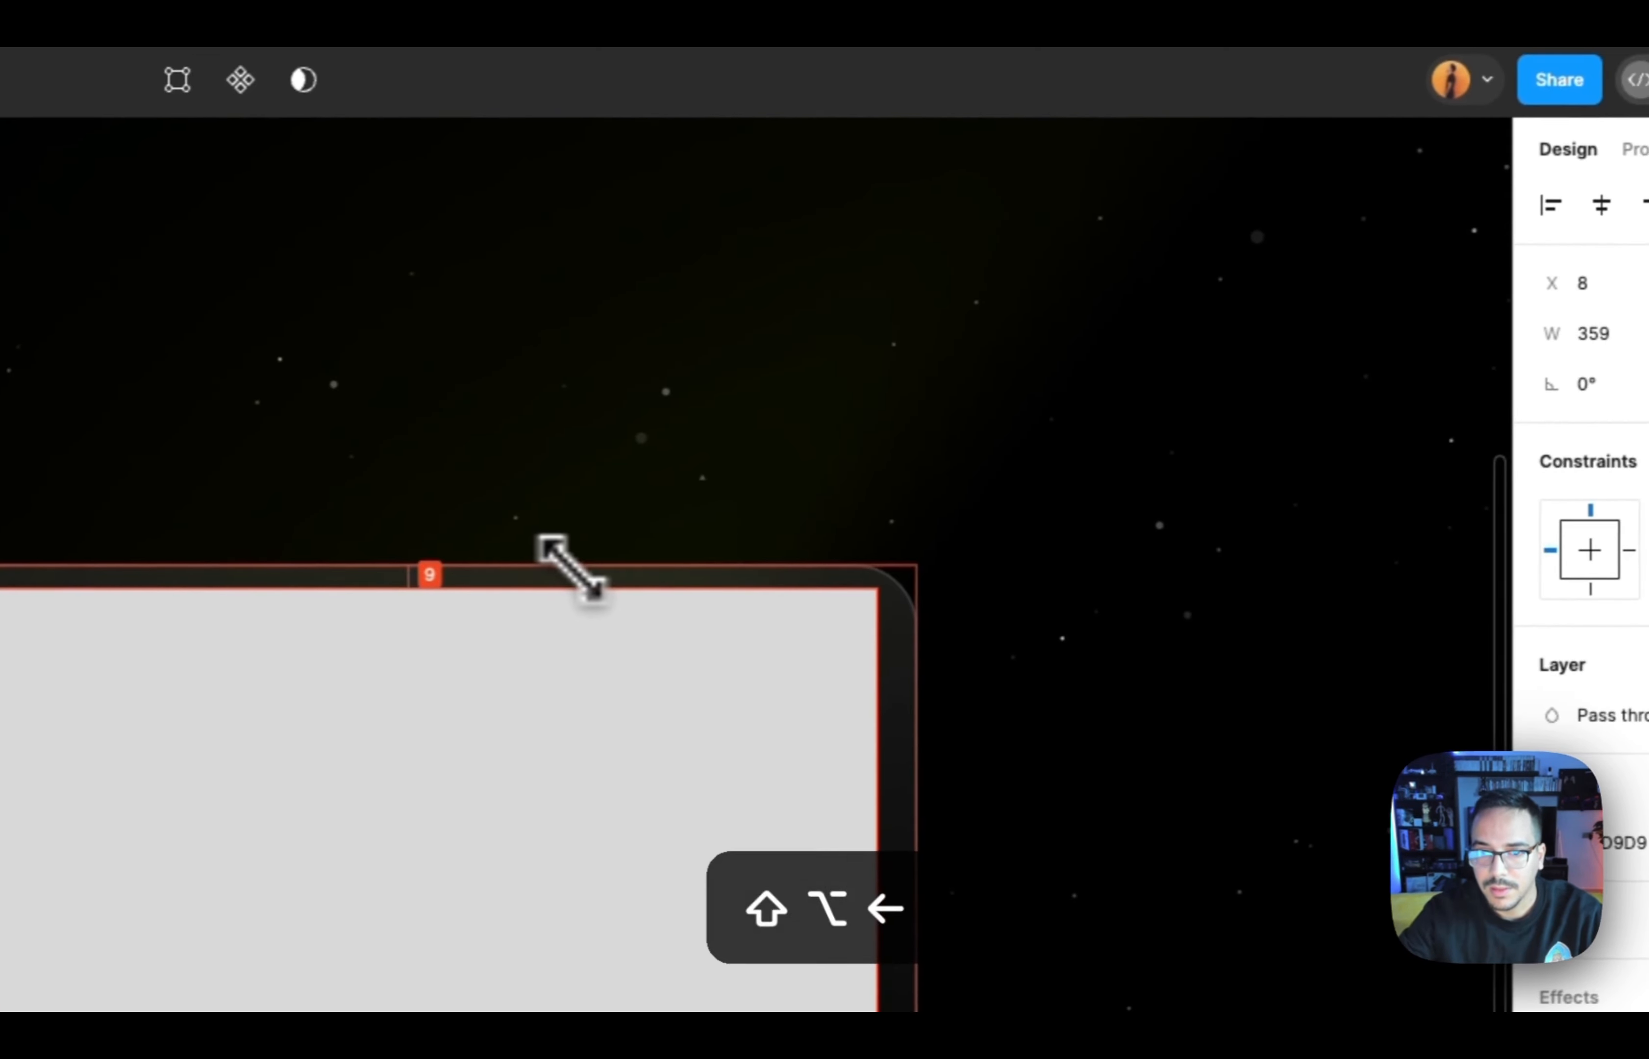
key(alt+Right)
Center the 365 px inner square within the card and set its corner radius to 16
click(1591, 207)
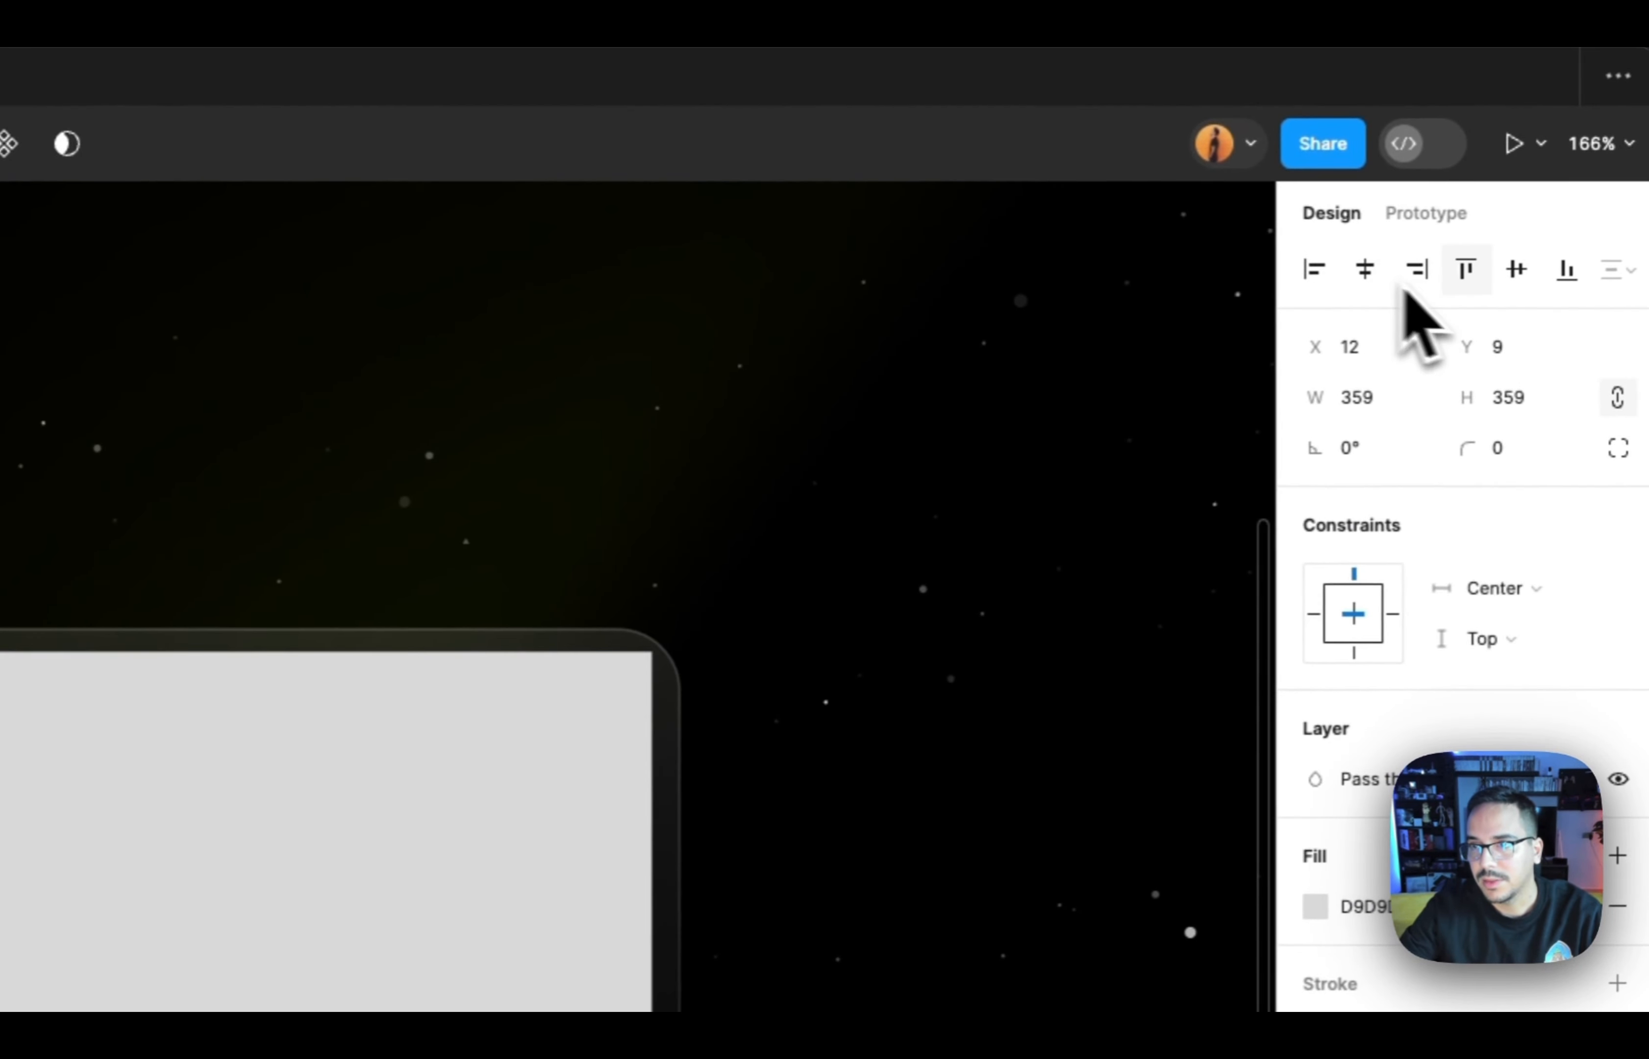
click(1648, 208)
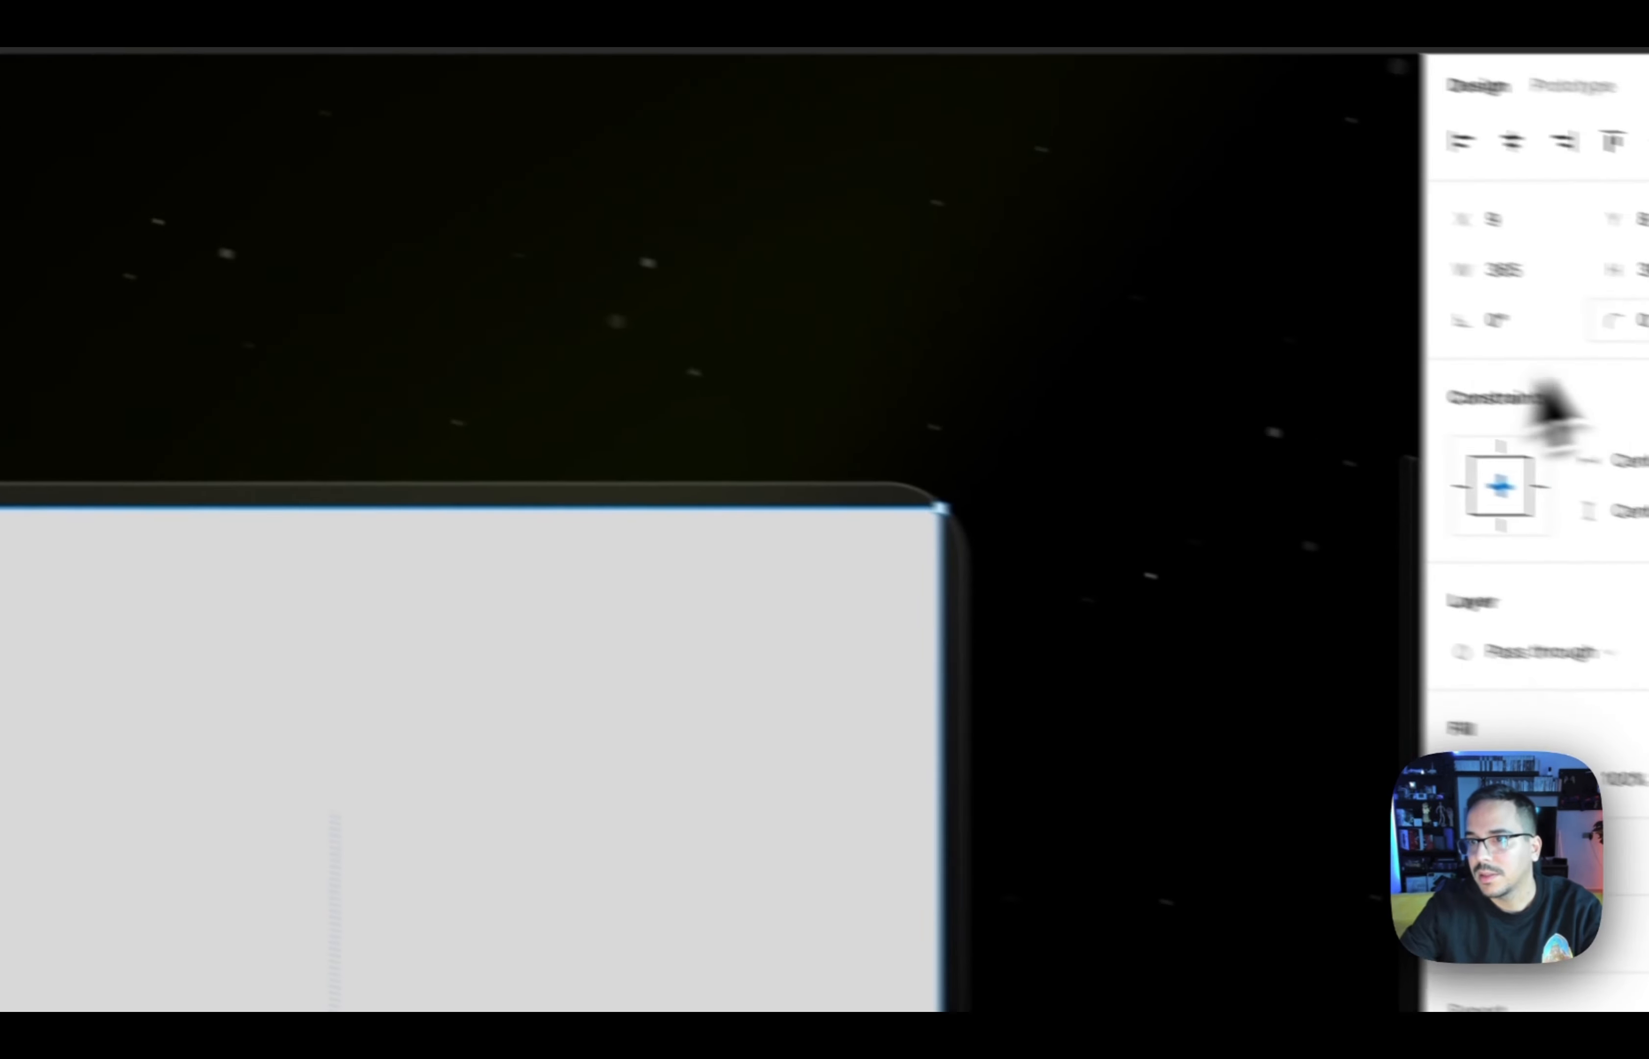
click(1513, 278)
text(16)
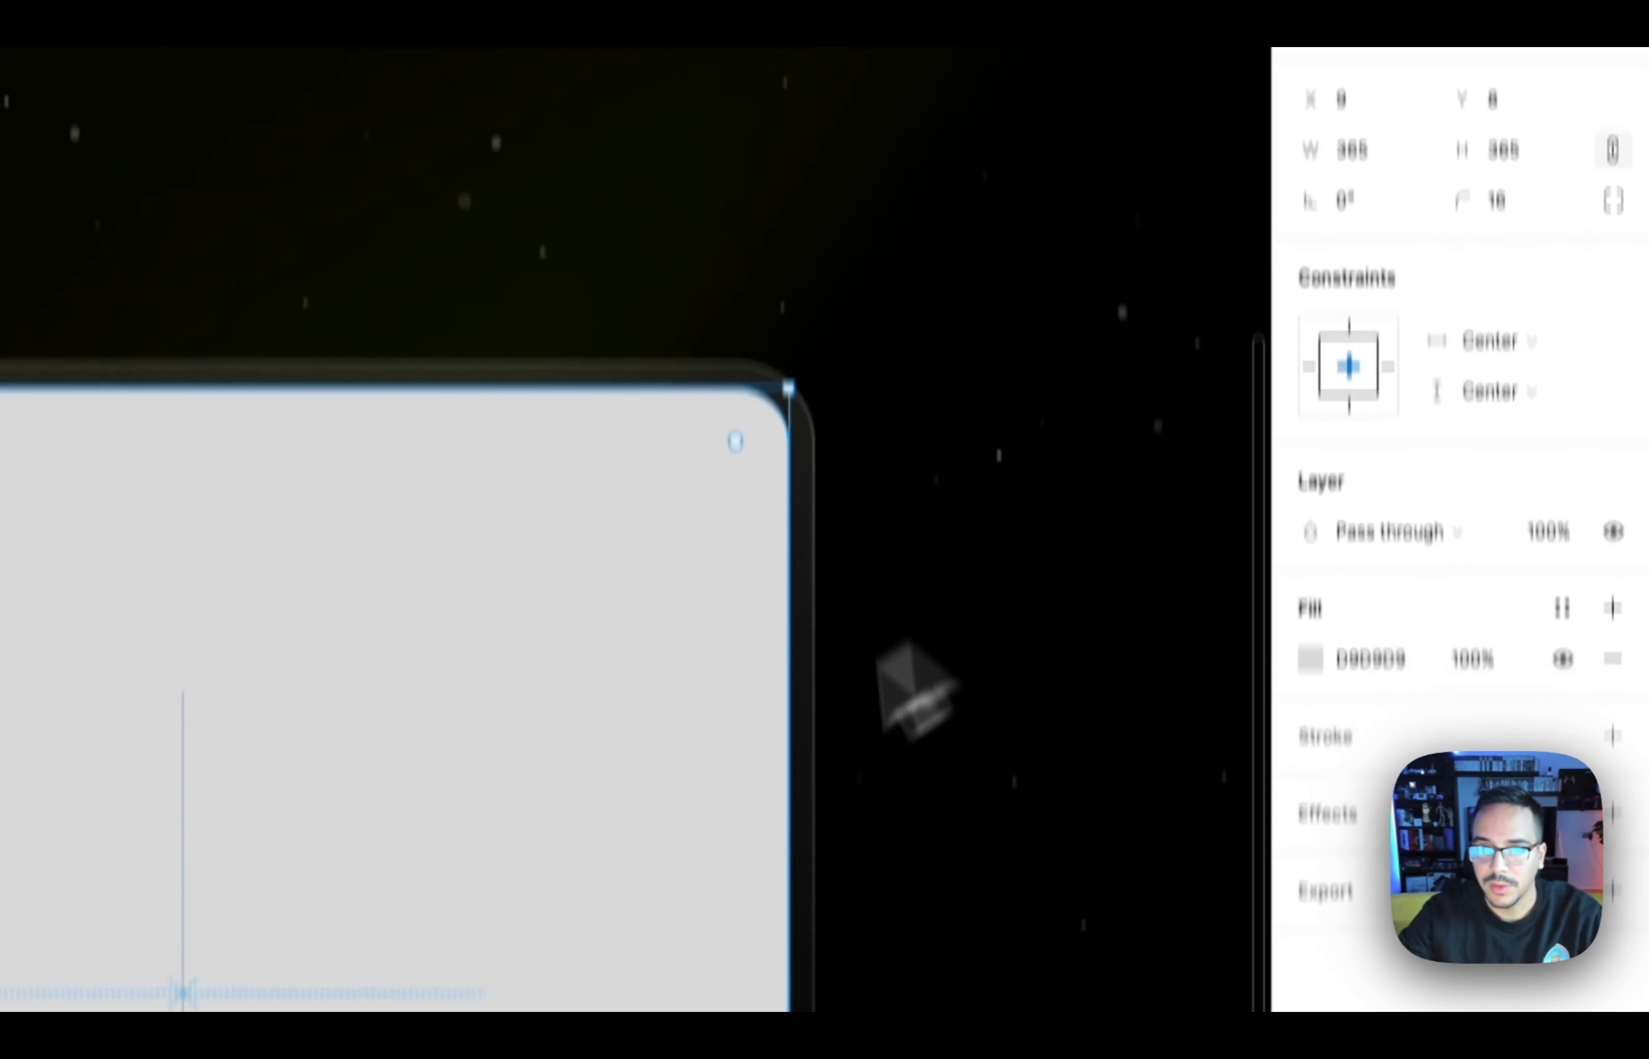
Remove the inner square's fill and give it a linear gradient stroke
scroll(684, 865, down, 3)
scroll(685, 865, right, 3)
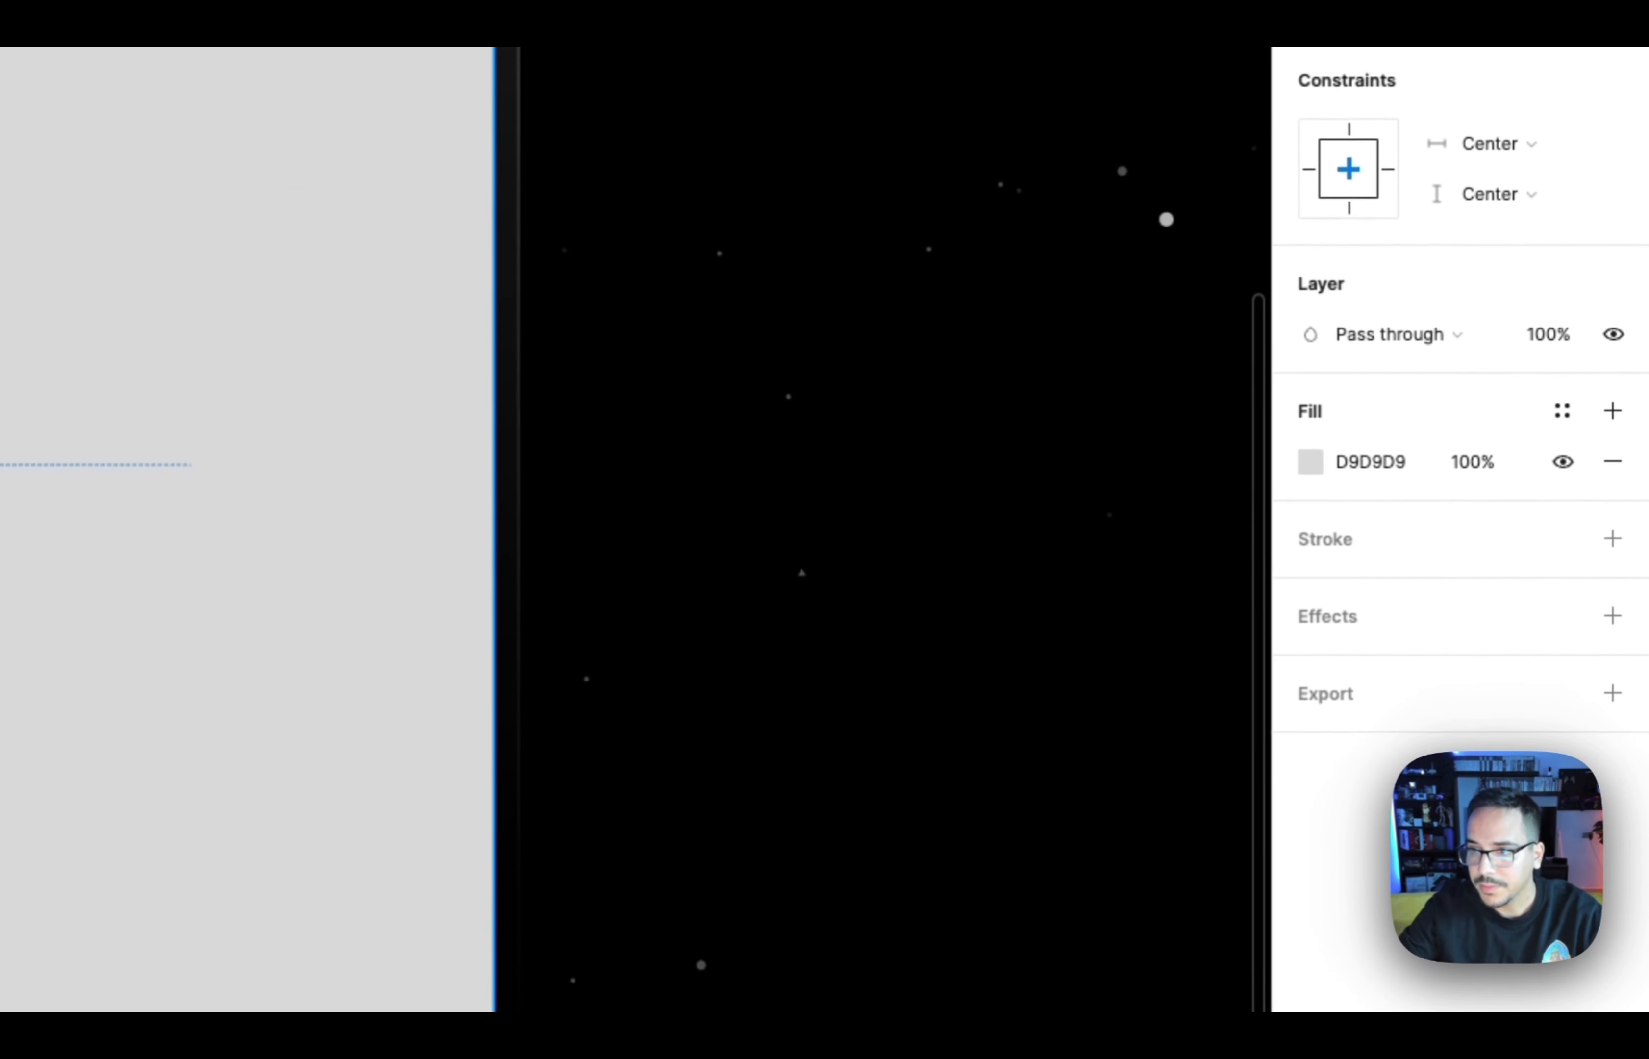
click(1612, 460)
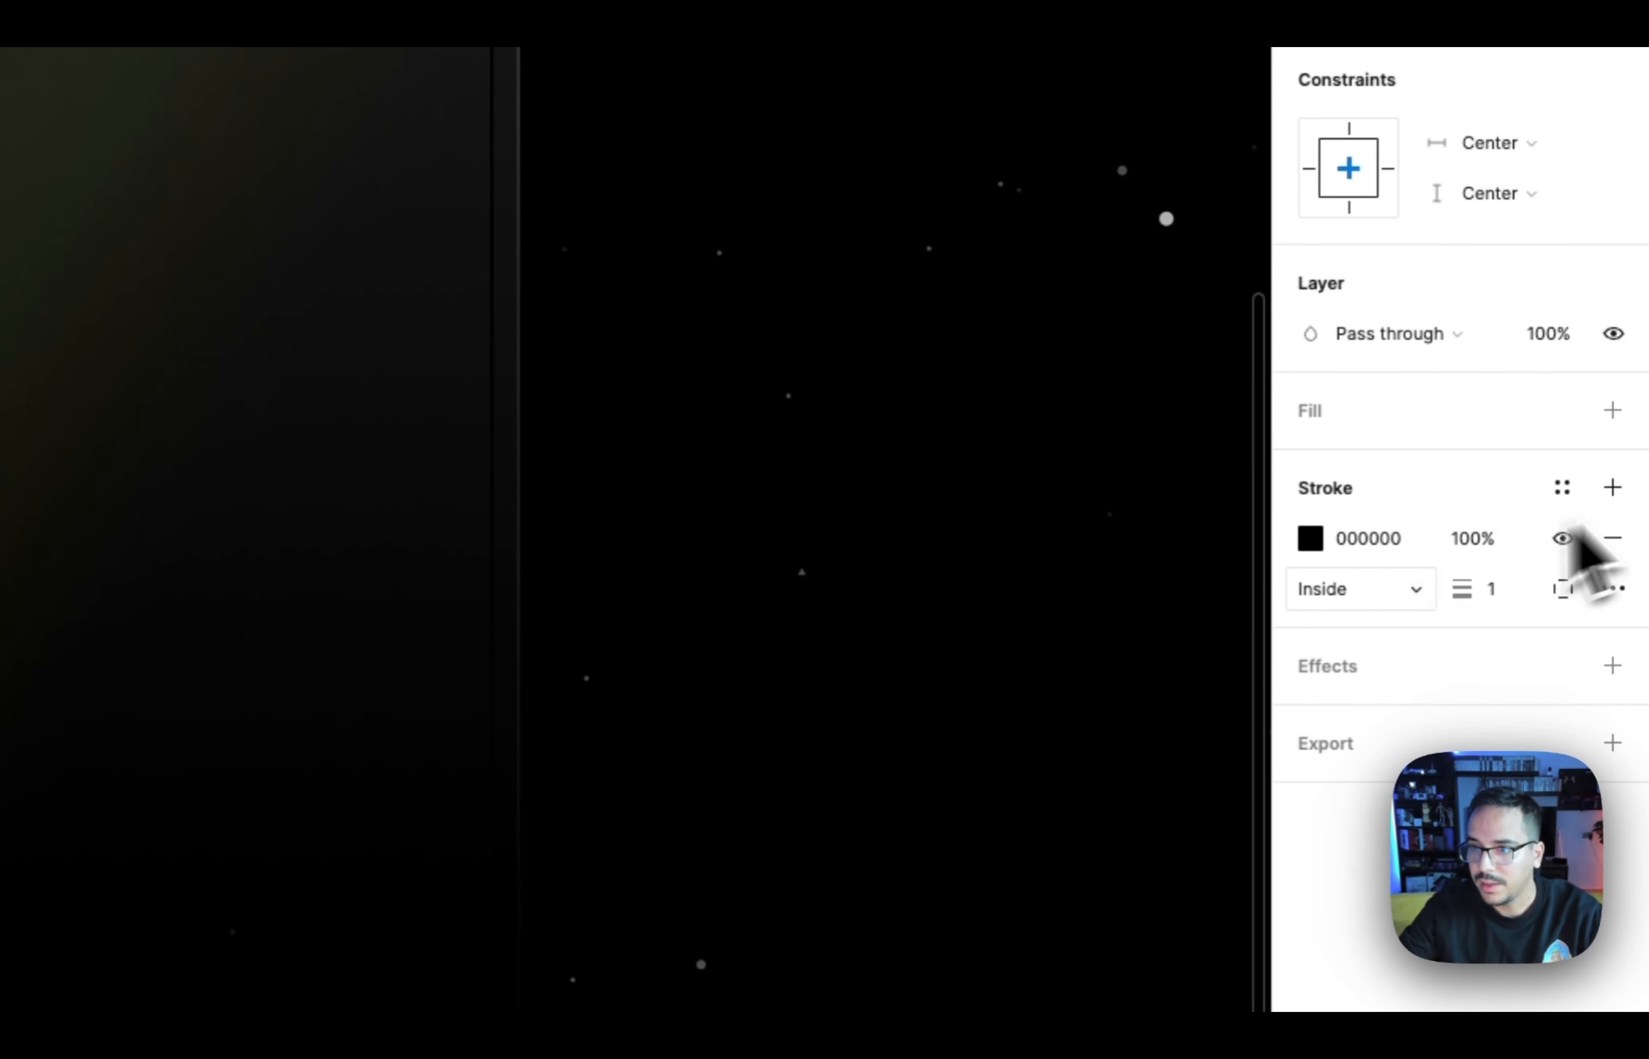
click(1312, 540)
click(973, 609)
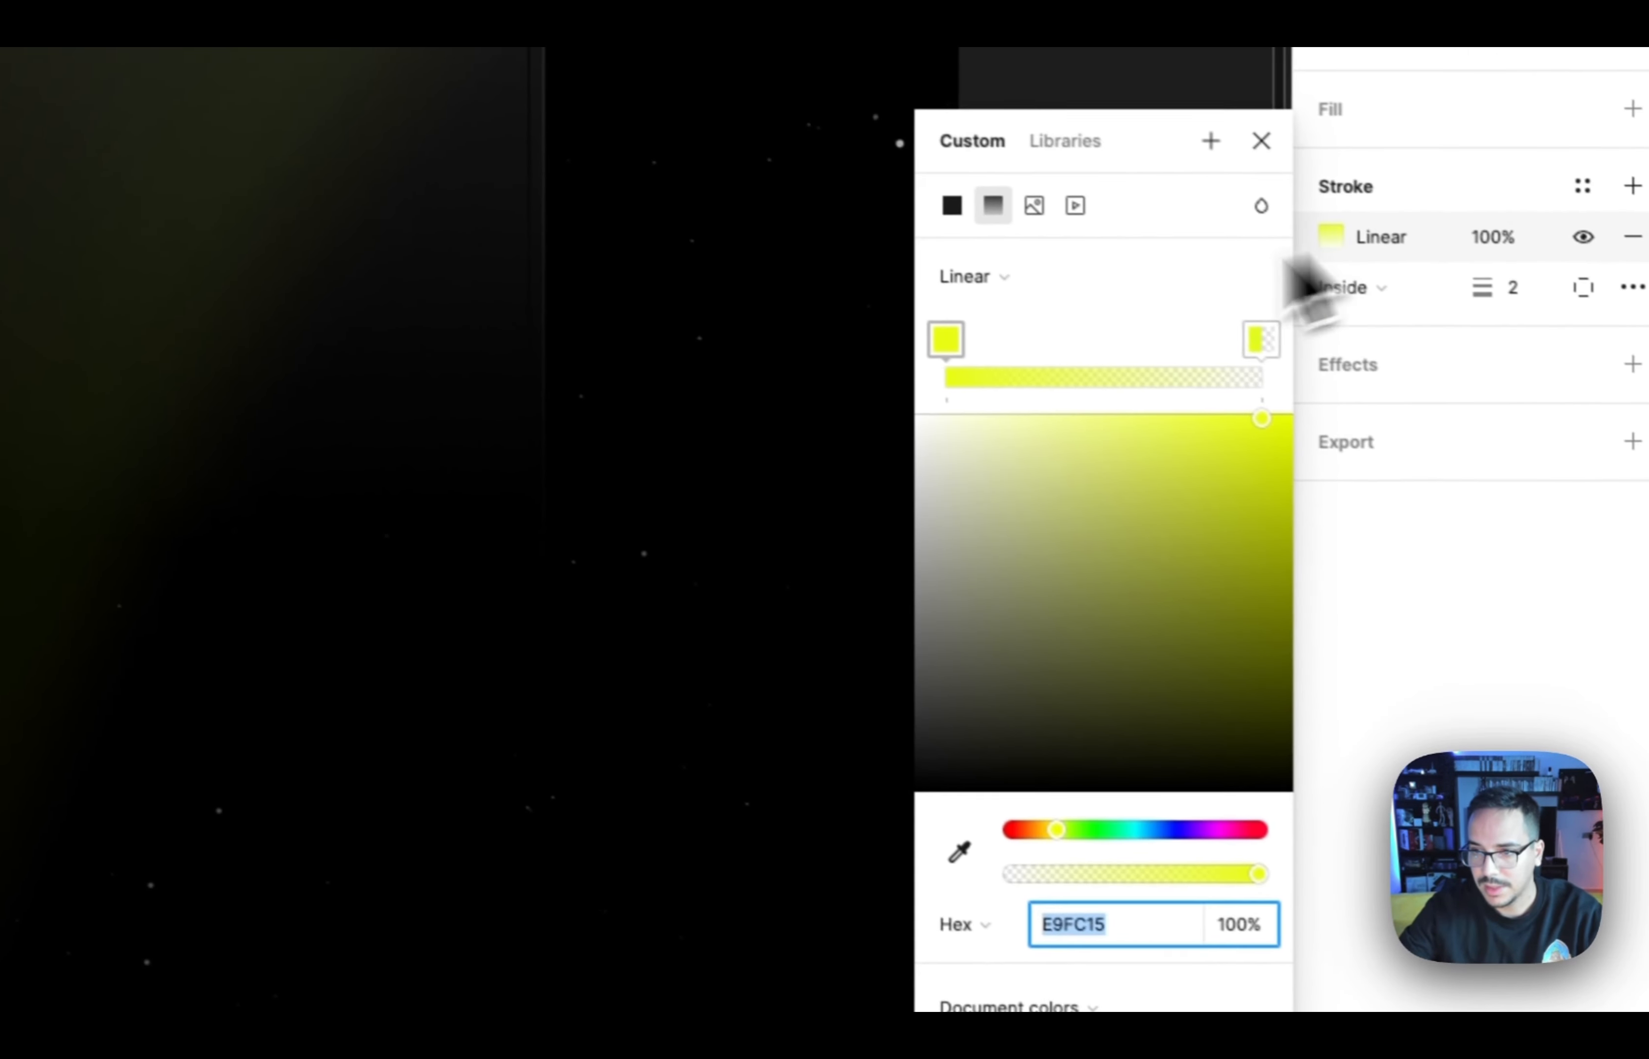
Copy the hex color E9FC15 from the first gradient stop of the existing yellow stroke
click(1081, 924)
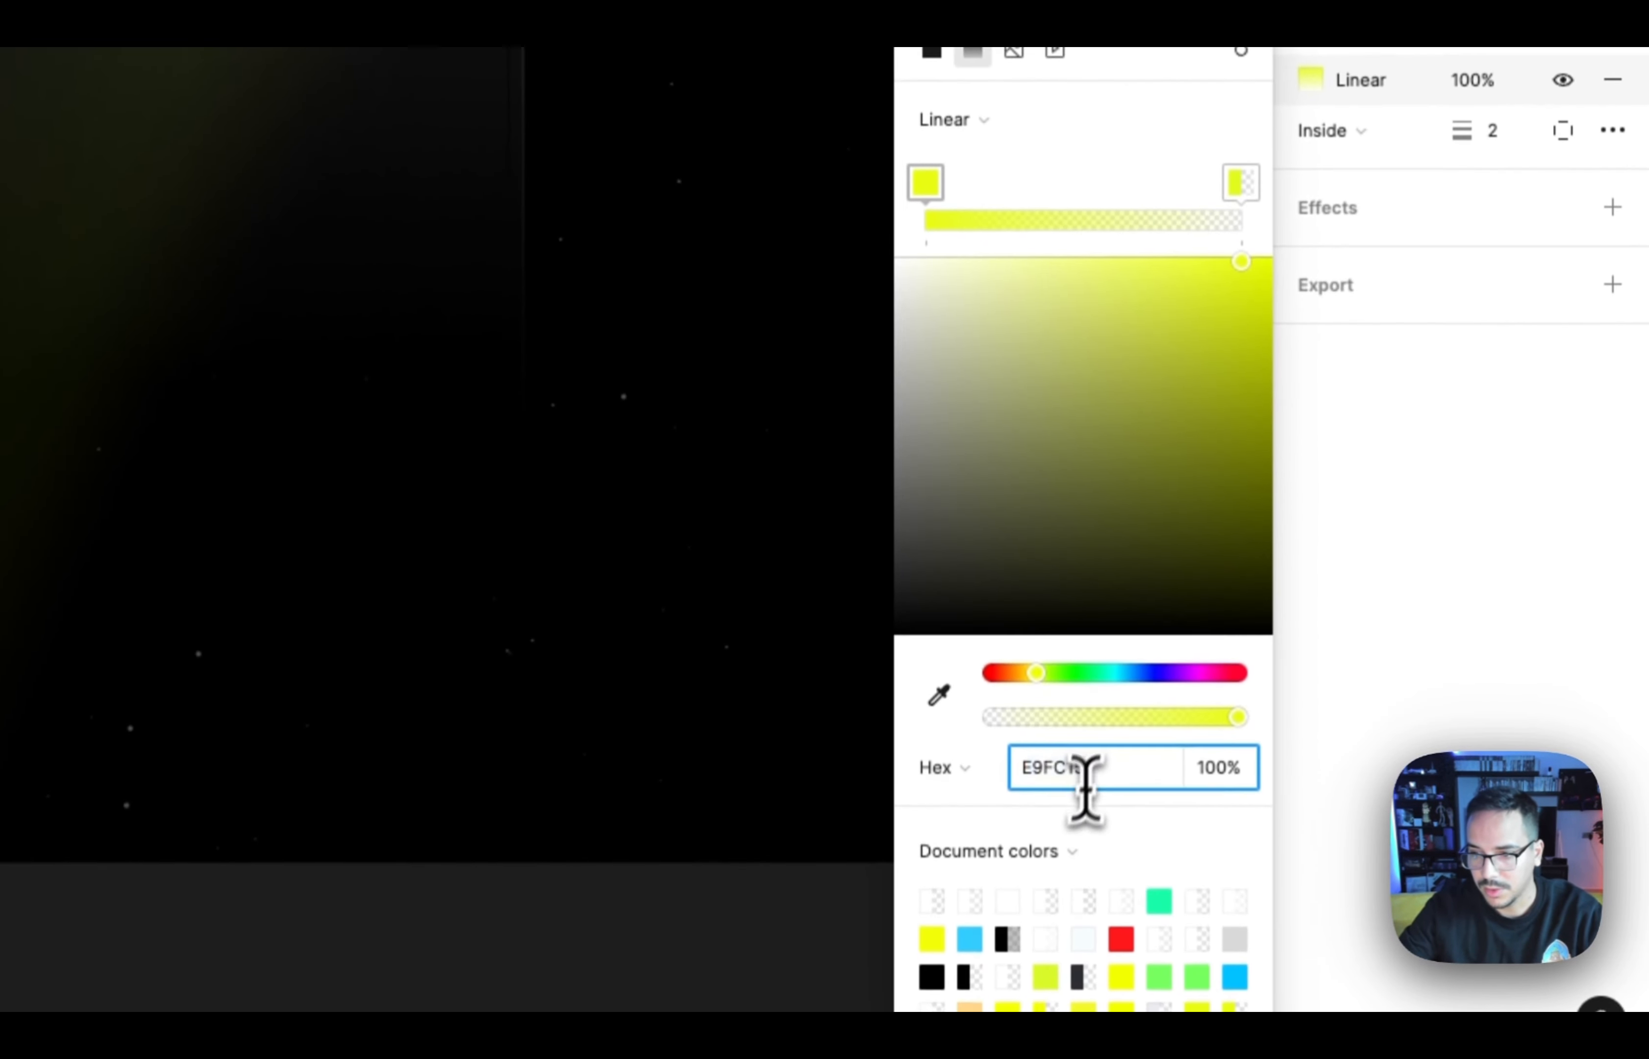
key(super+a)
key(super+c)
click(1242, 476)
scroll(686, 419, up, 5)
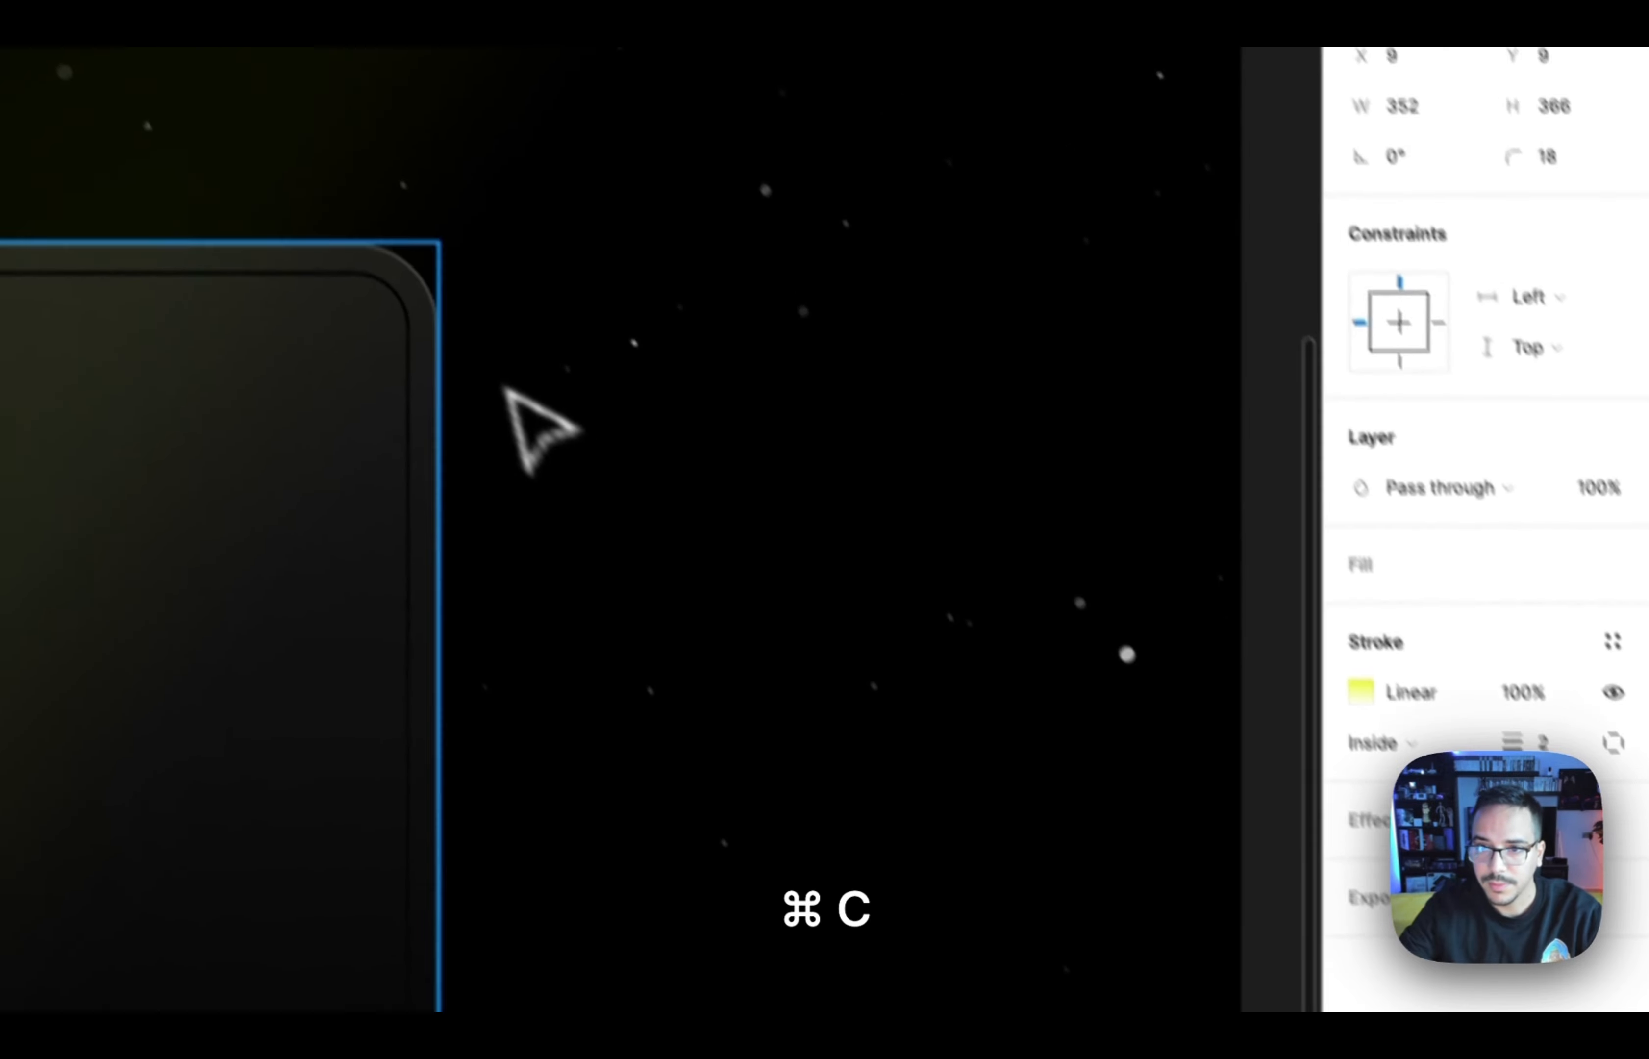
Select the new inner square and set its stroke weight to 2
double_click(452, 367)
click(1562, 563)
key(Up)
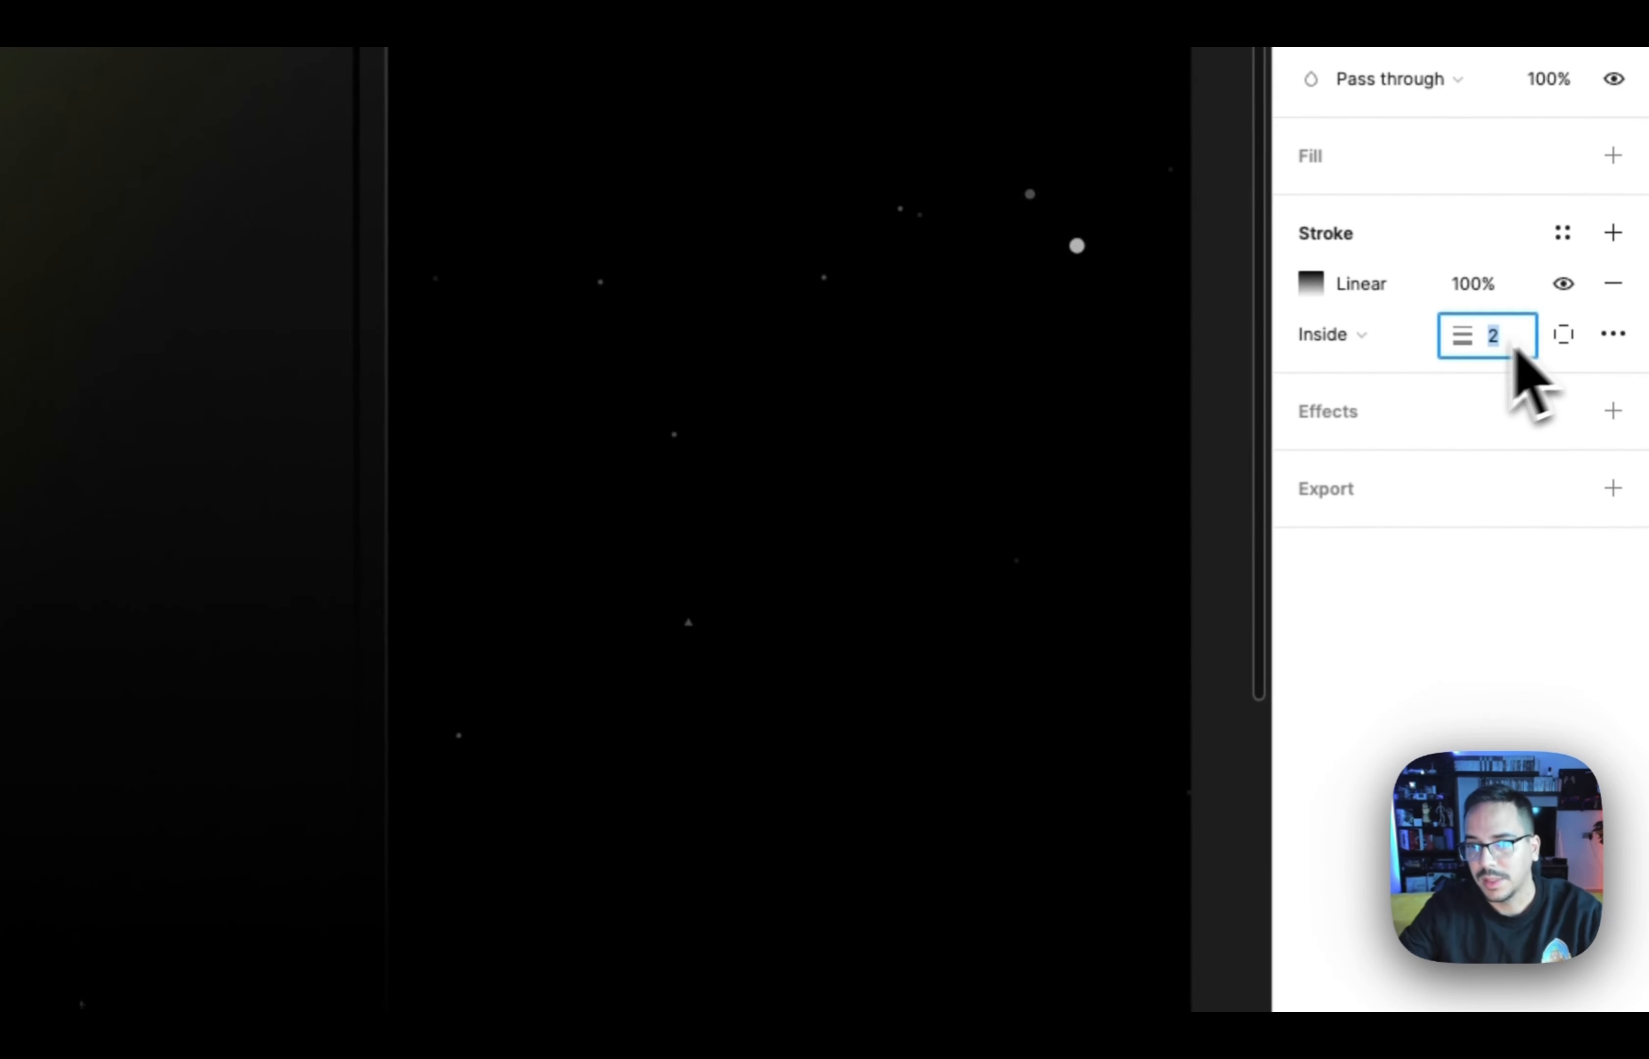
Set both stops of the inner square's stroke gradient to E9FC15 and adjust the gradient's lower end point
click(1307, 290)
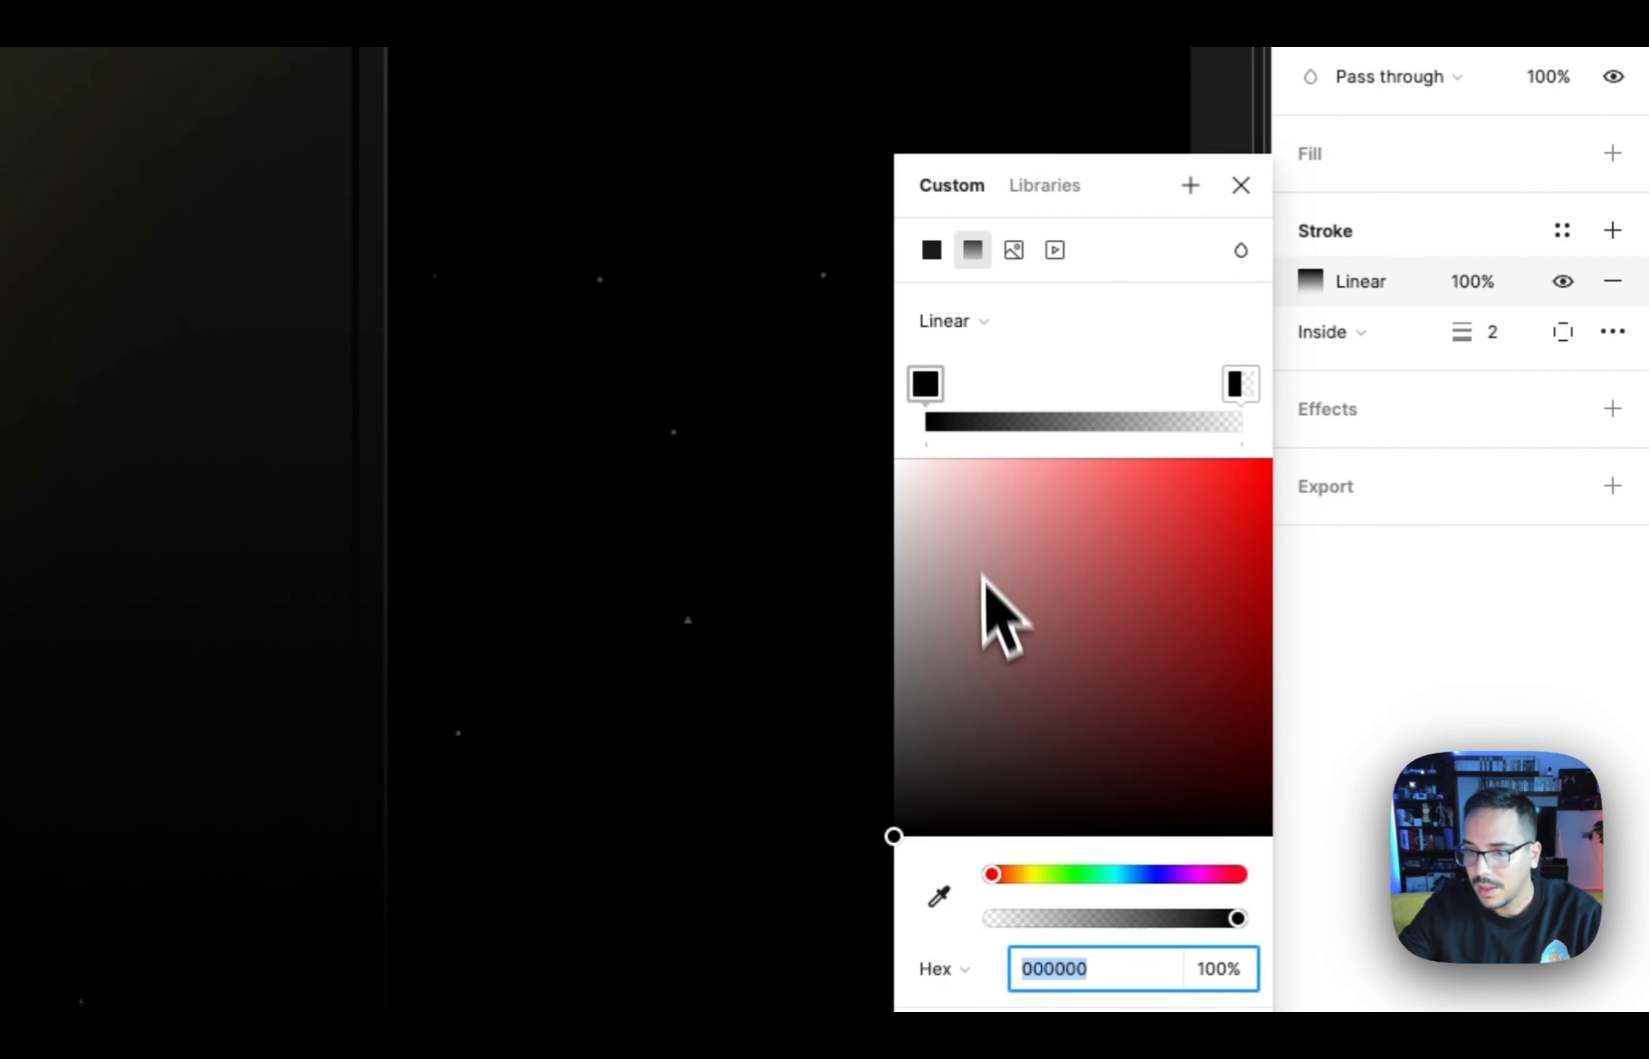
key(super+v)
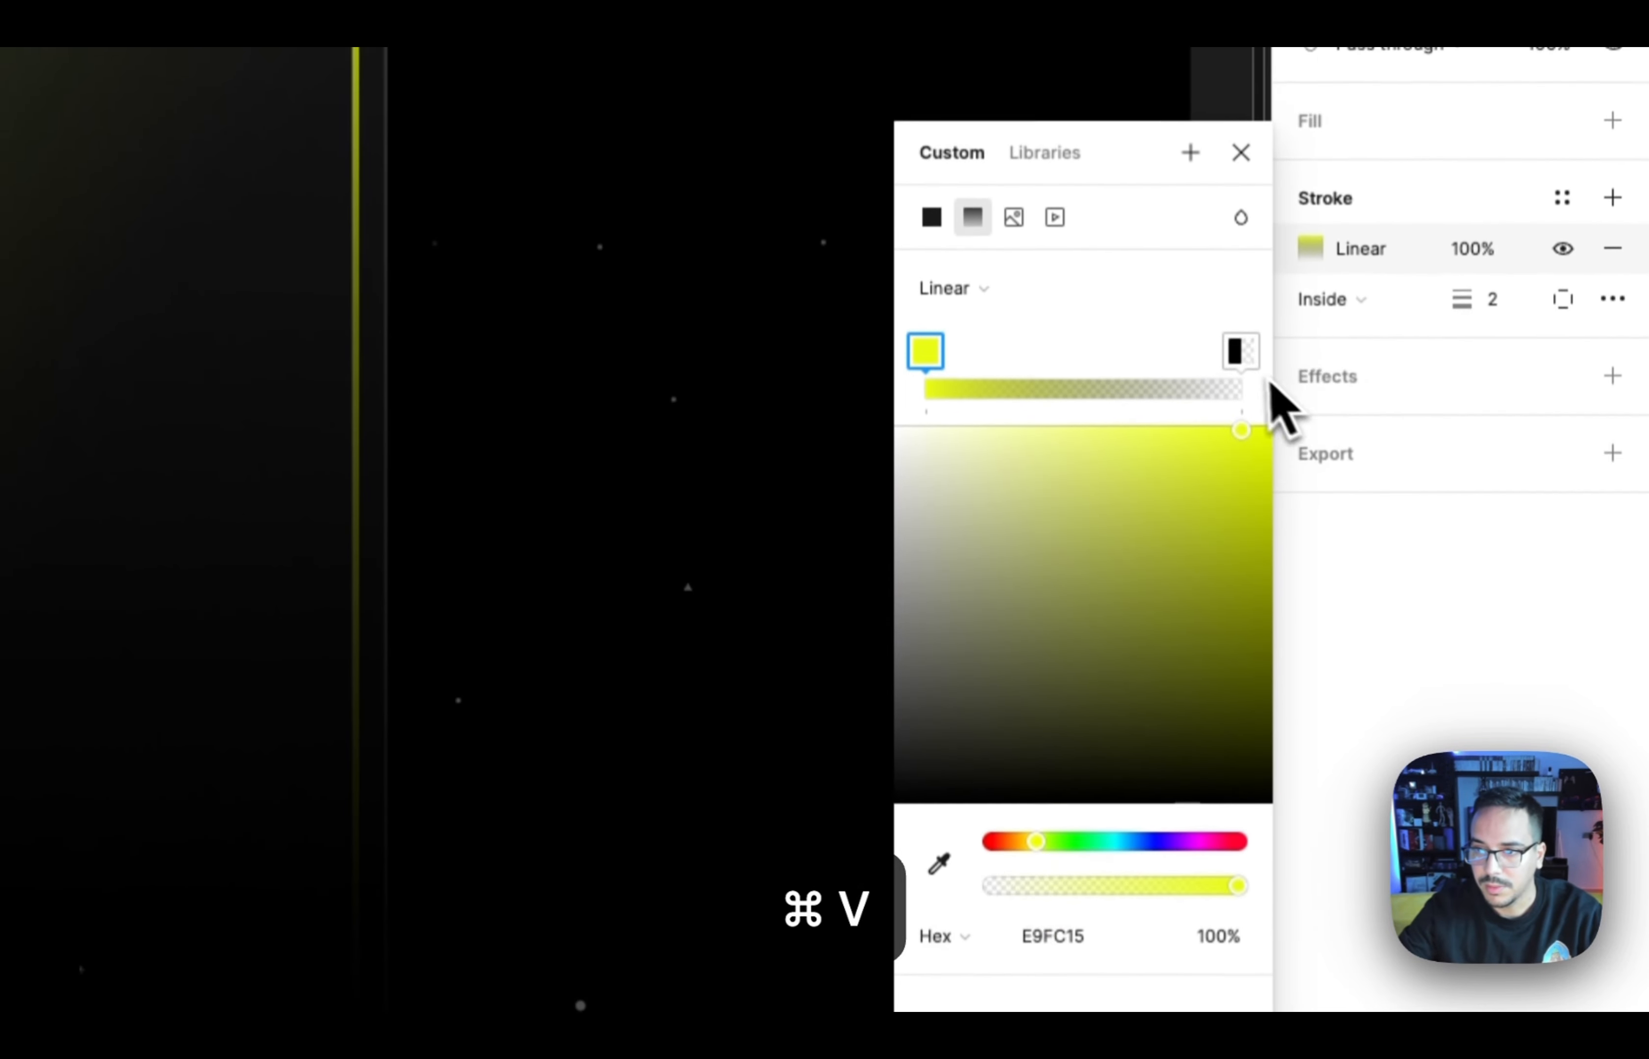
click(1240, 352)
click(1118, 935)
key(super+v)
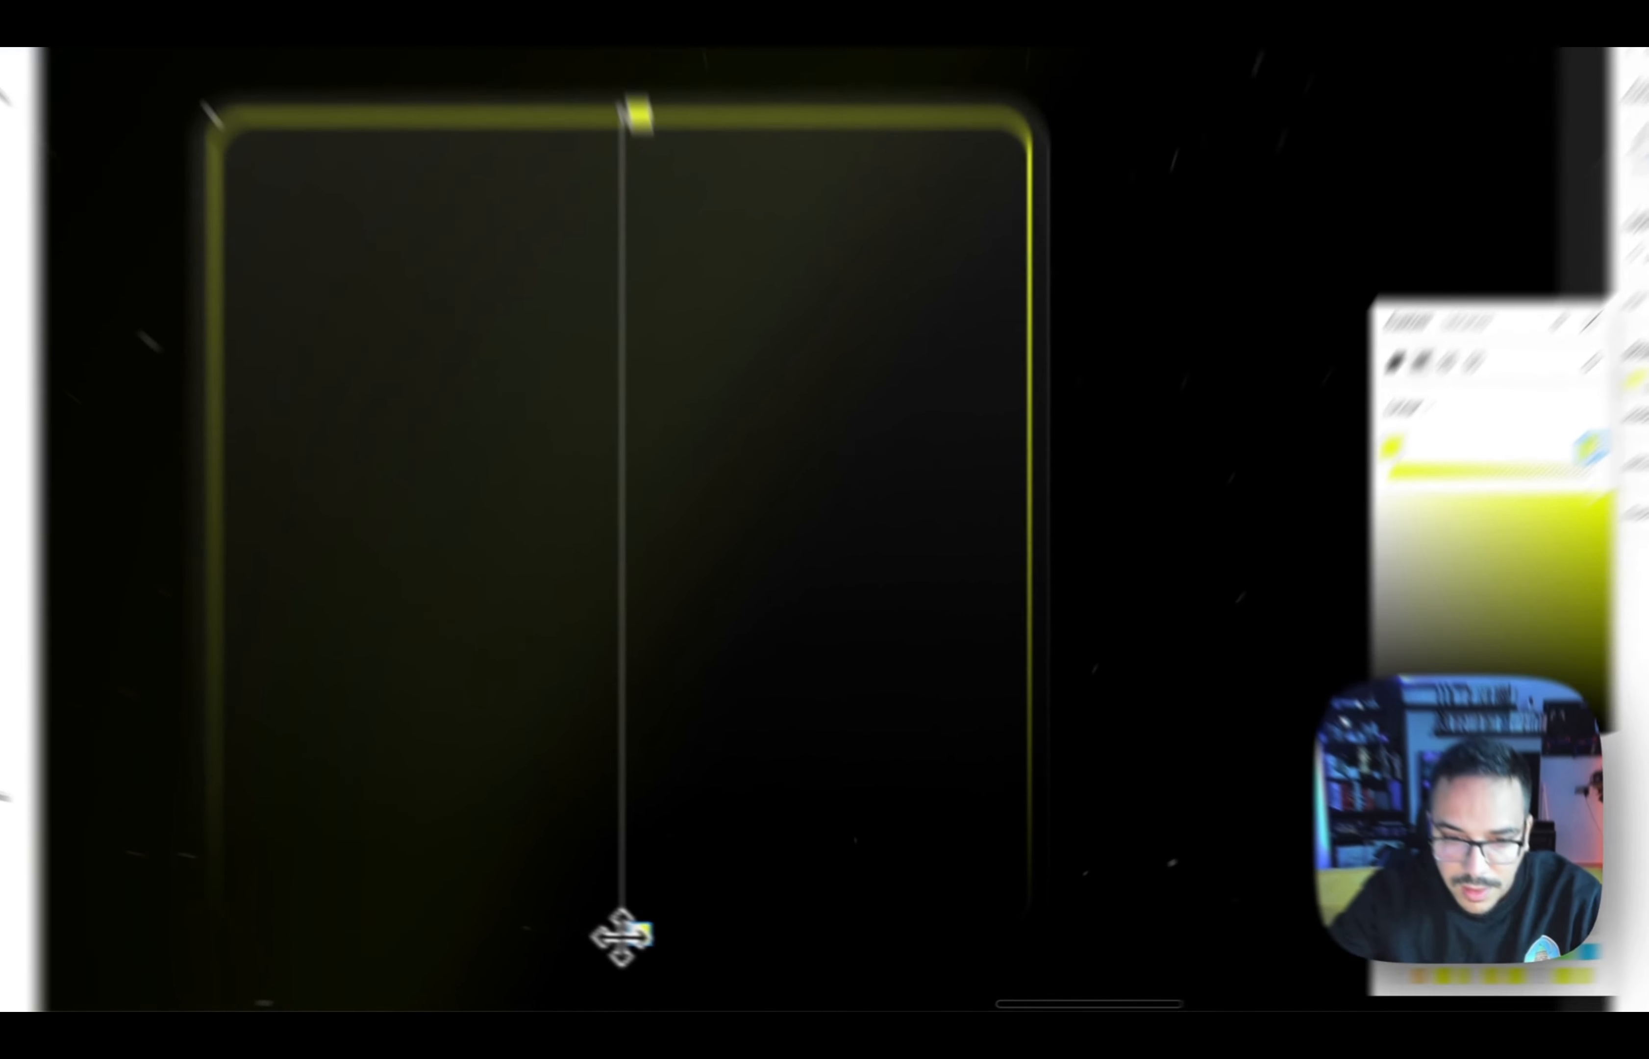
drag(683, 954, 682, 909)
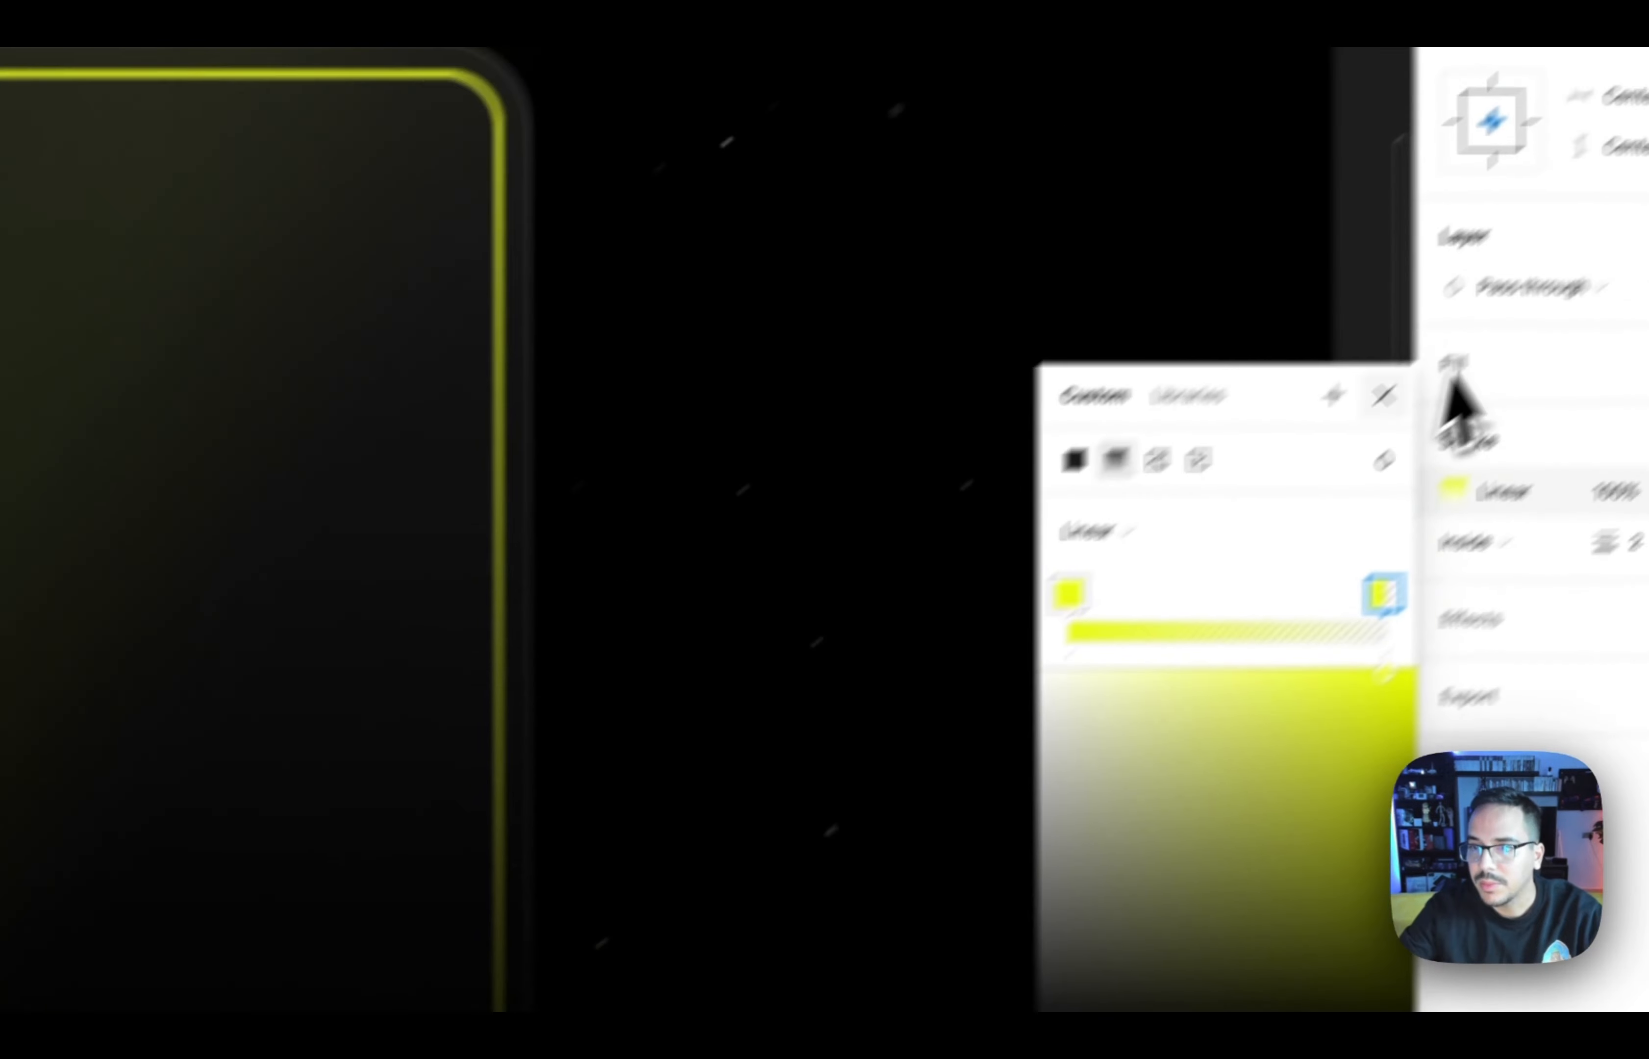
click(1384, 394)
Compare the new card's border and corners with the finished revenue card
click(1209, 514)
scroll(1198, 511, down, 3)
scroll(728, 416, up, 3)
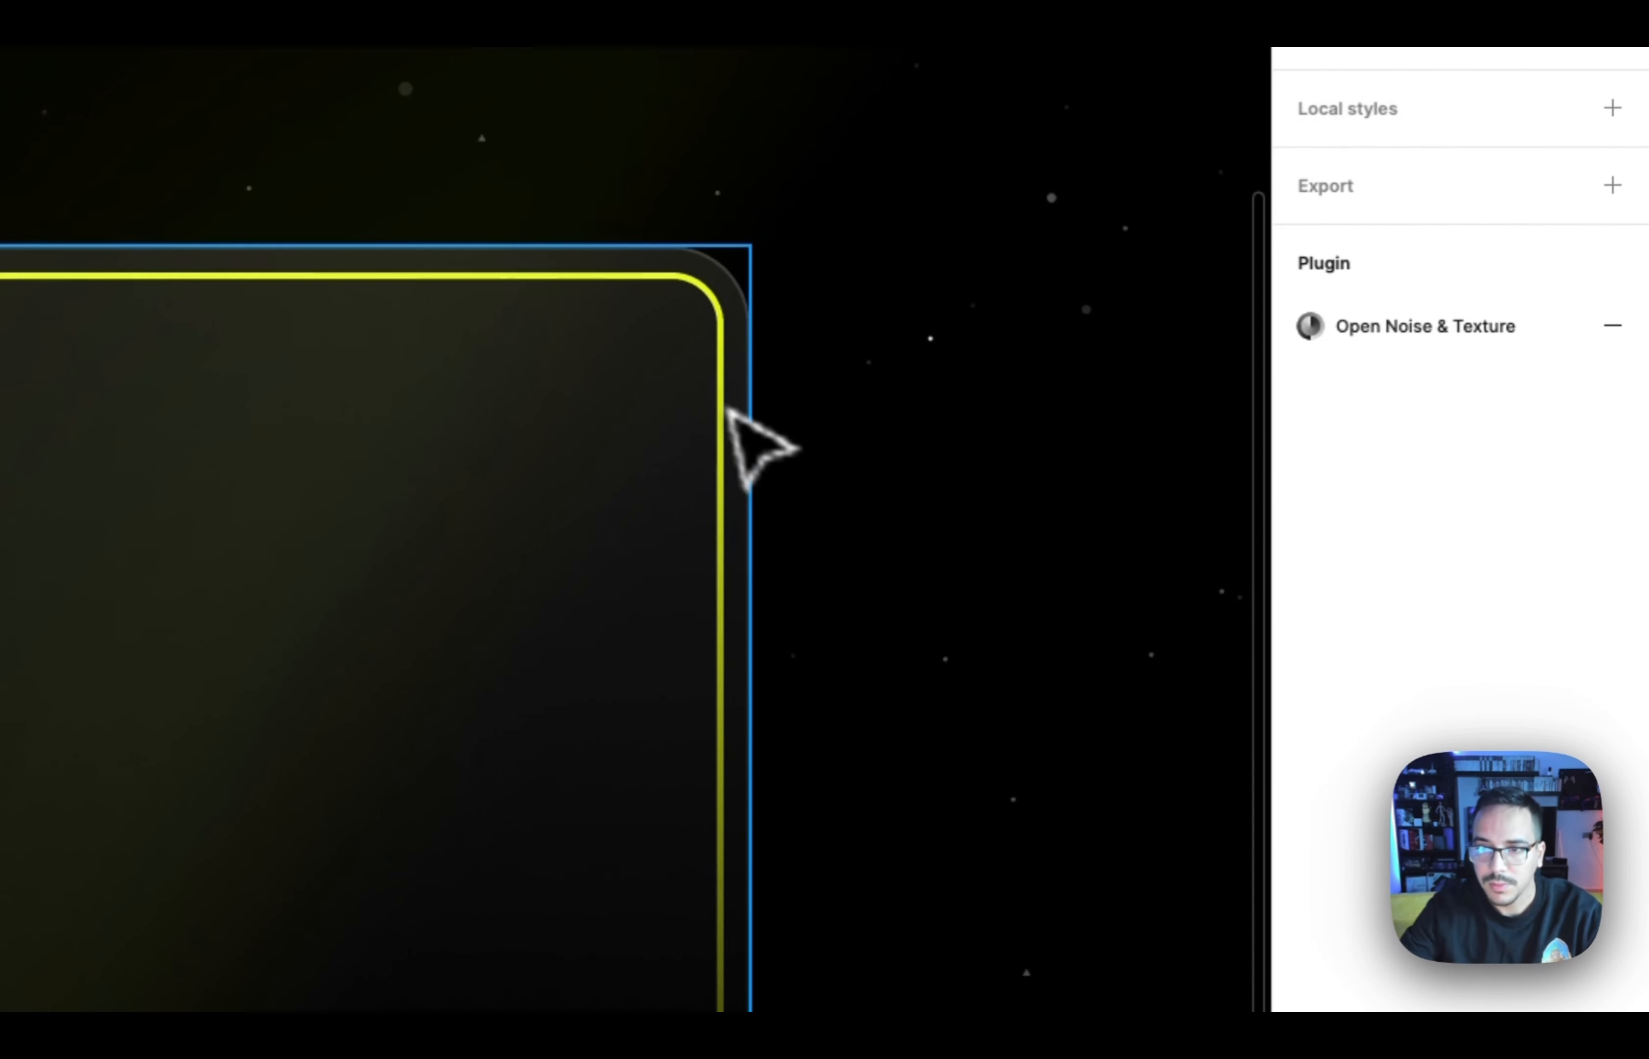
scroll(638, 281, down, 2)
scroll(641, 284, left, 10)
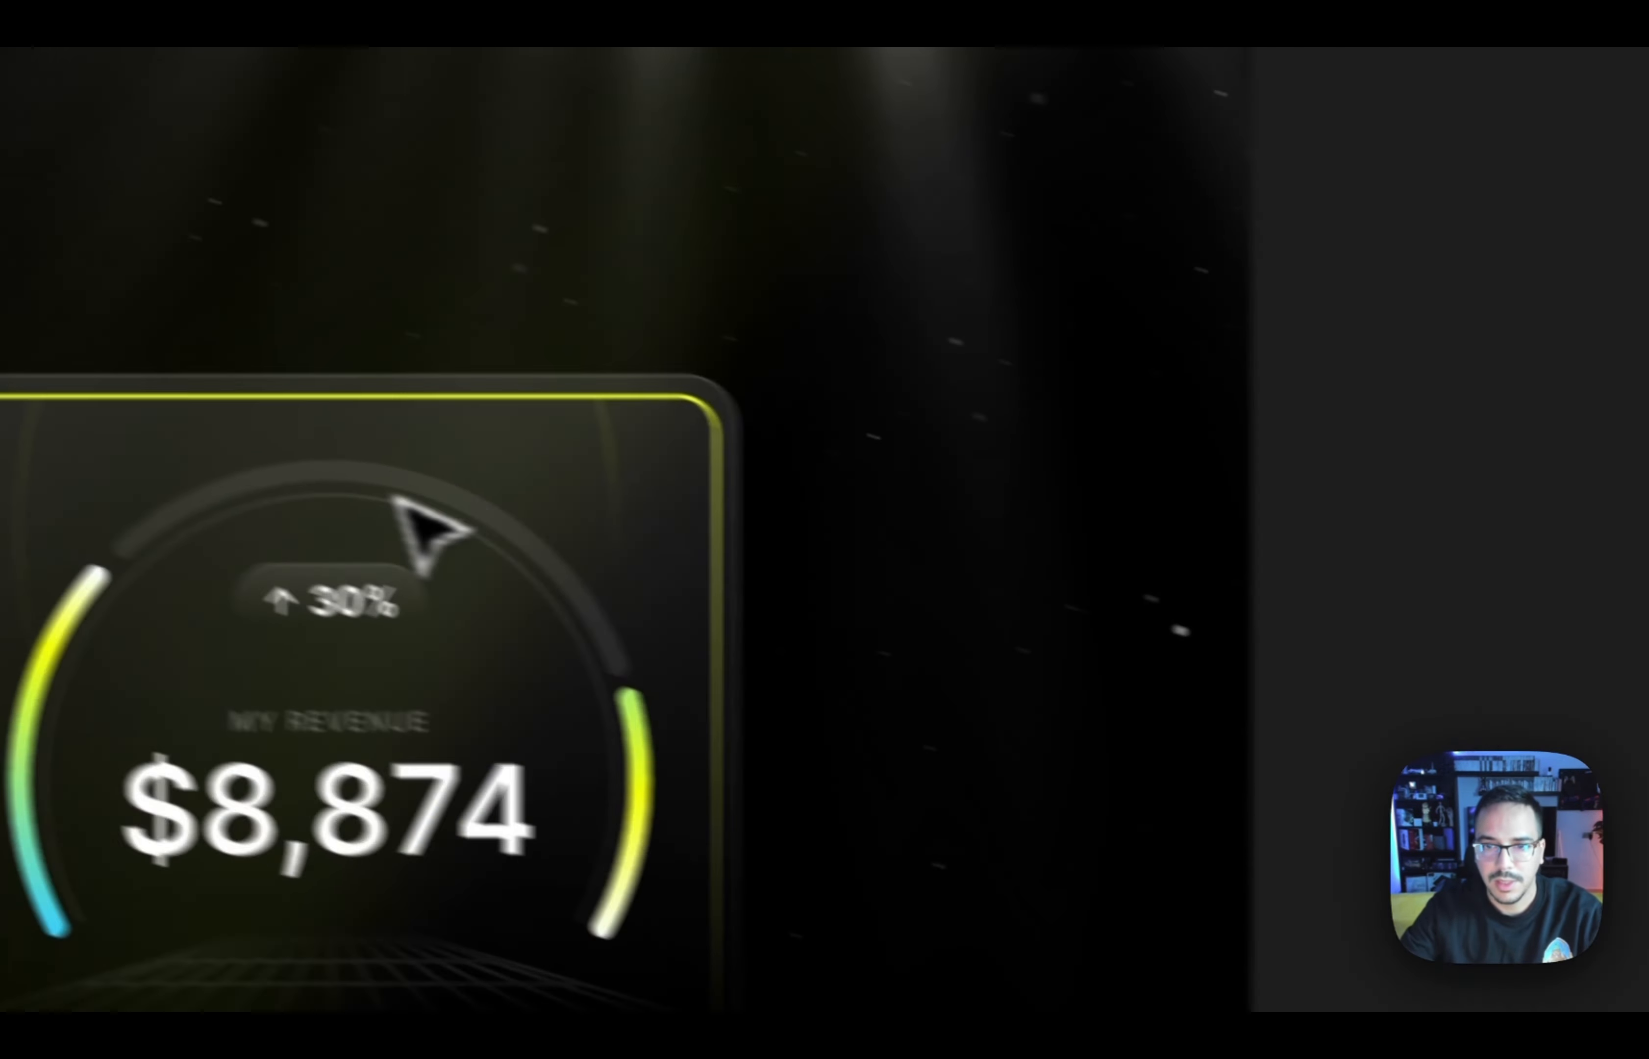
scroll(395, 497, up, 4)
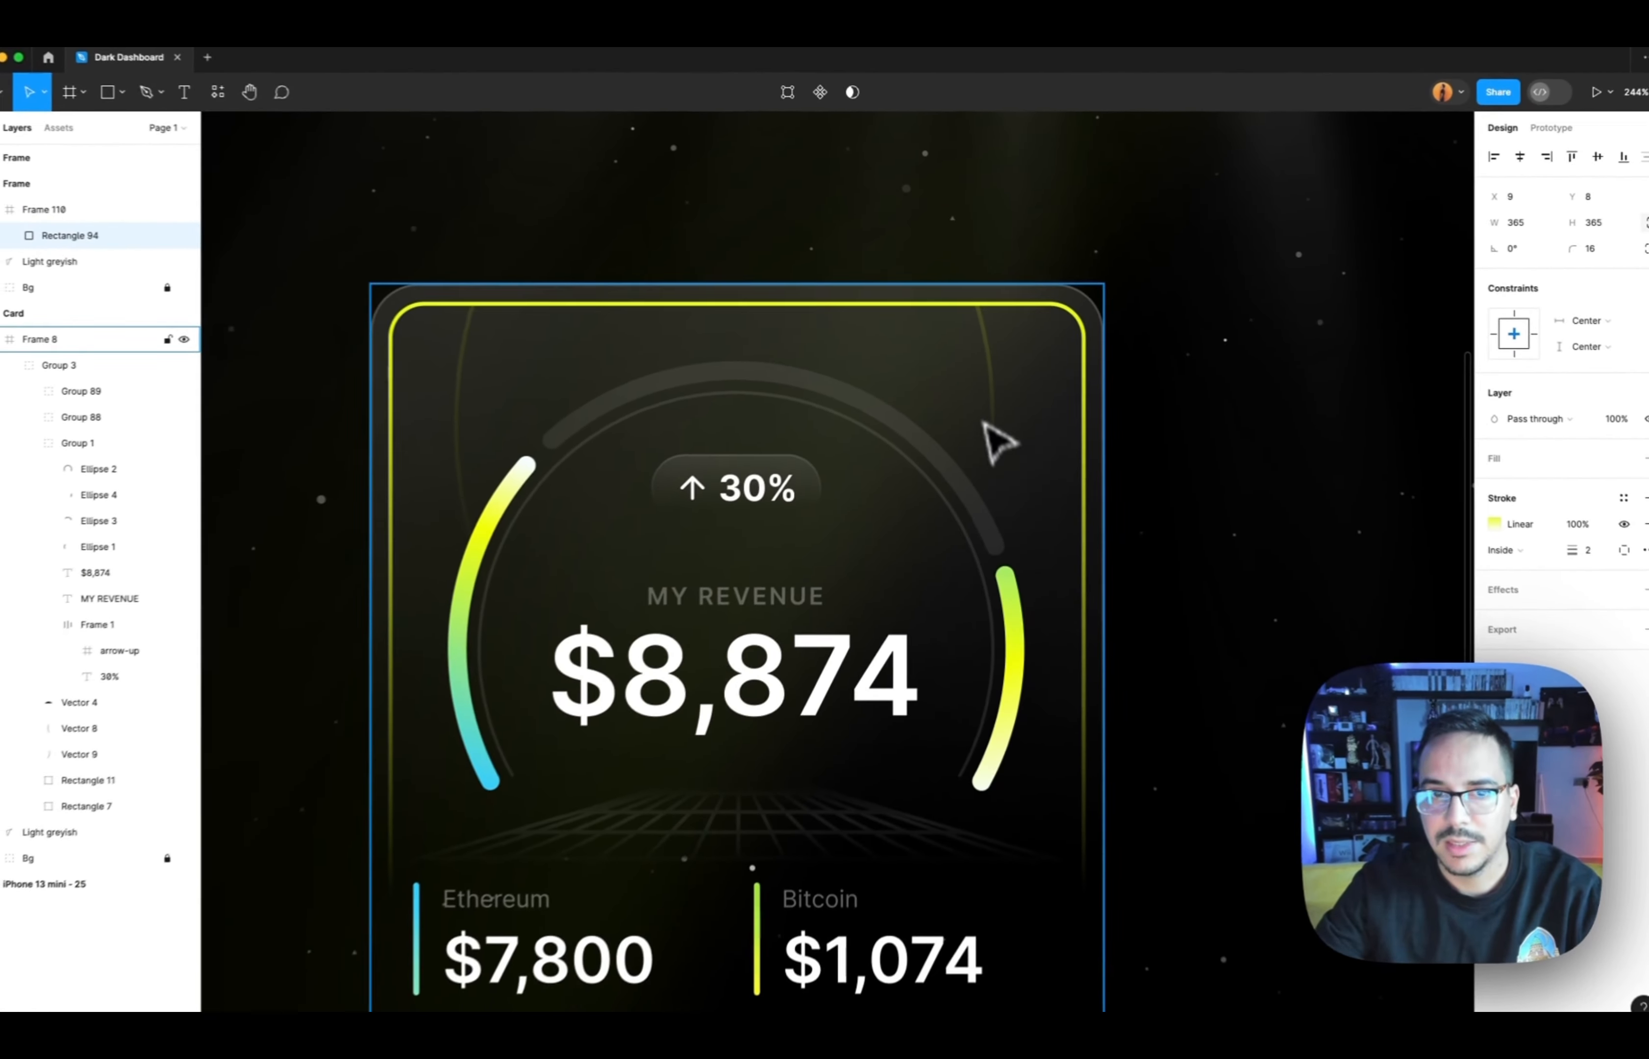
scroll(958, 388, down, 3)
scroll(952, 346, right, 10)
scroll(1071, 354, up, 3)
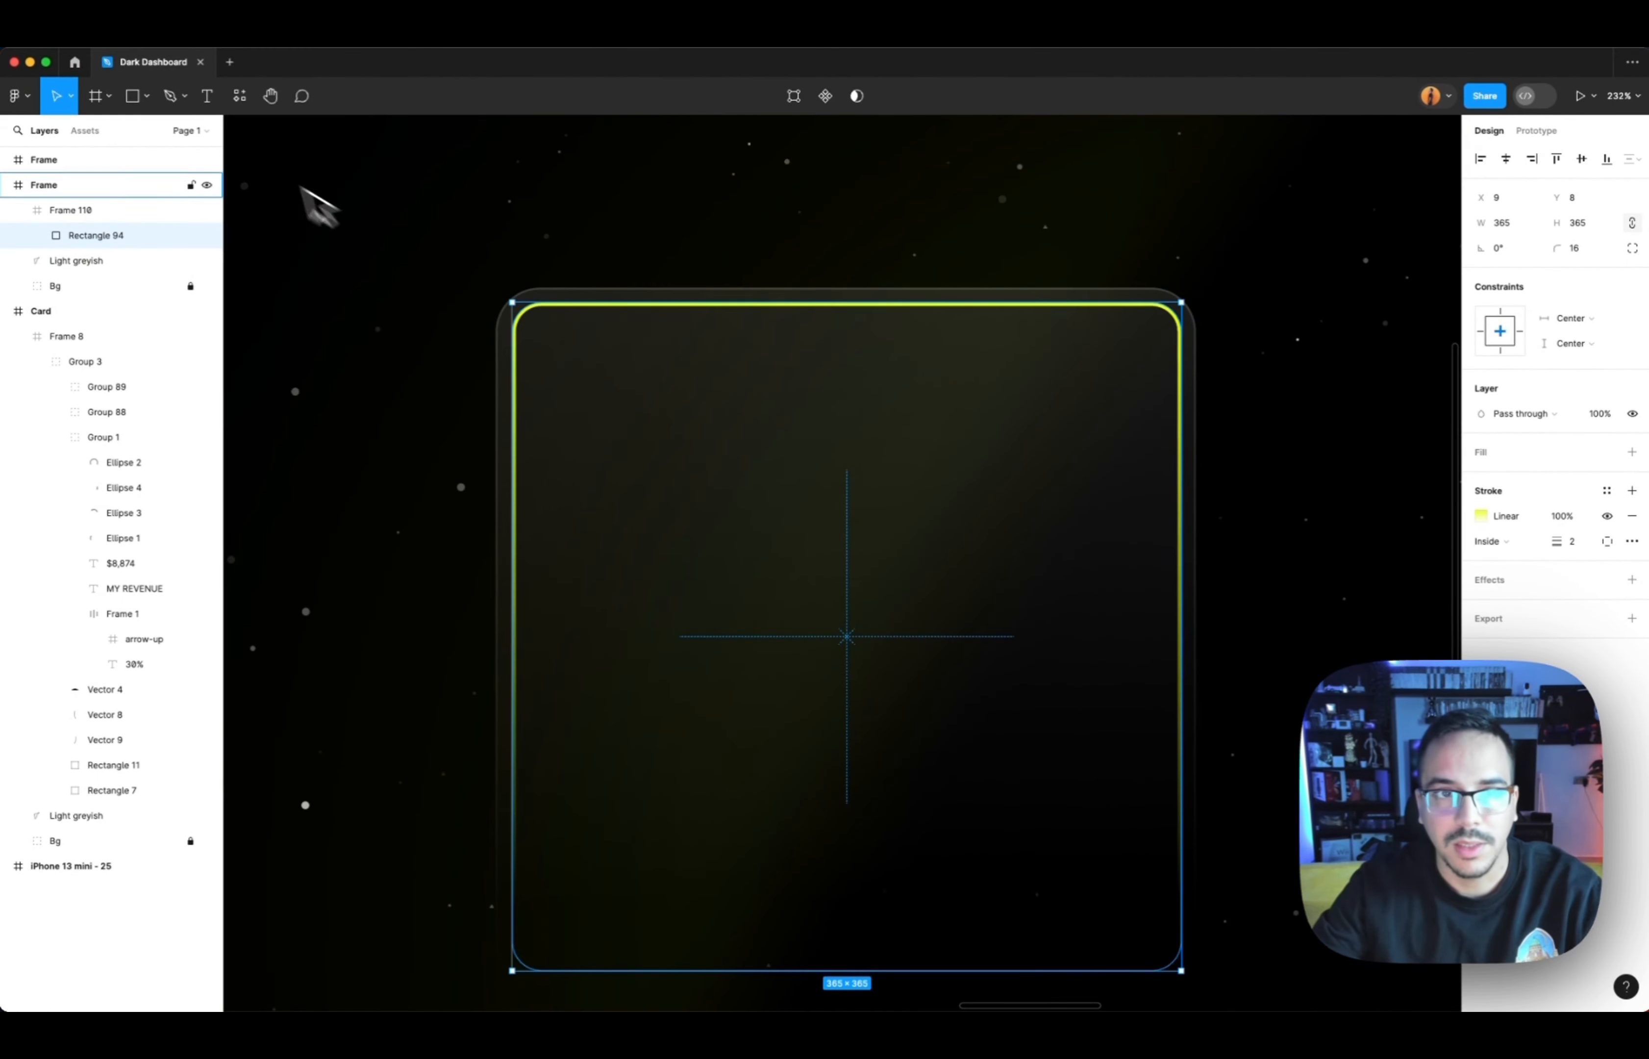
Draw a curved line about 40 × 147 px with the Pen tool, running down from the right part of the inner square's top edge
click(169, 95)
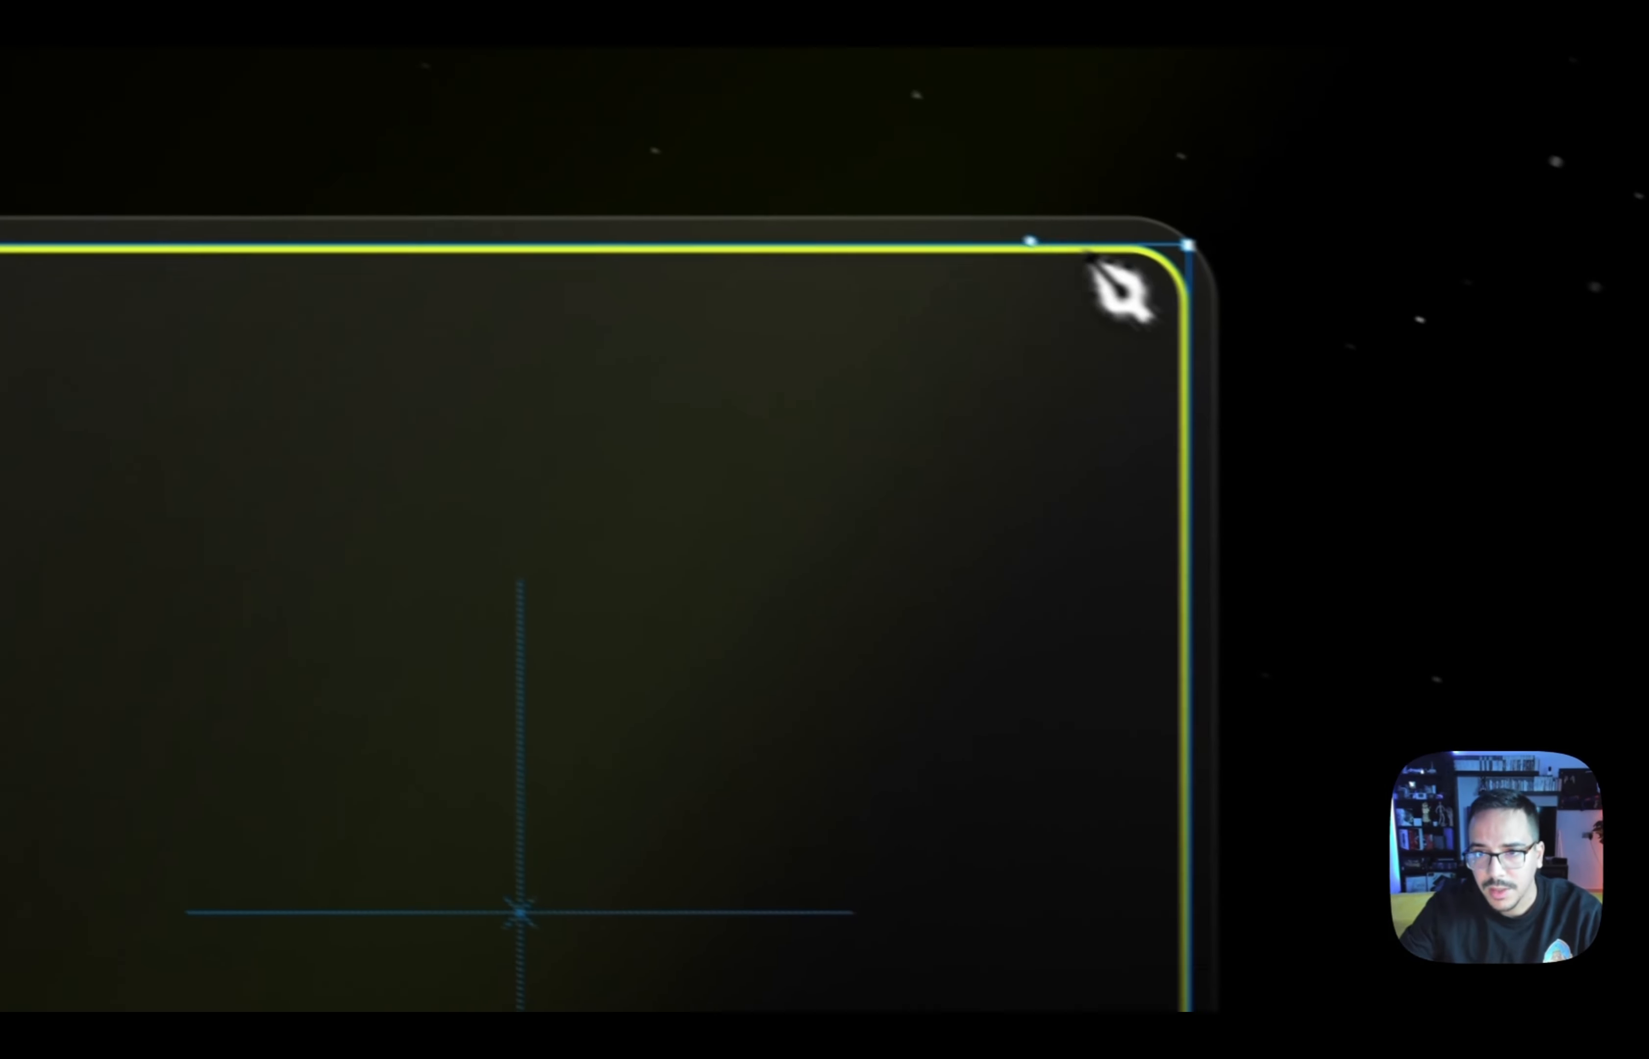
click(923, 223)
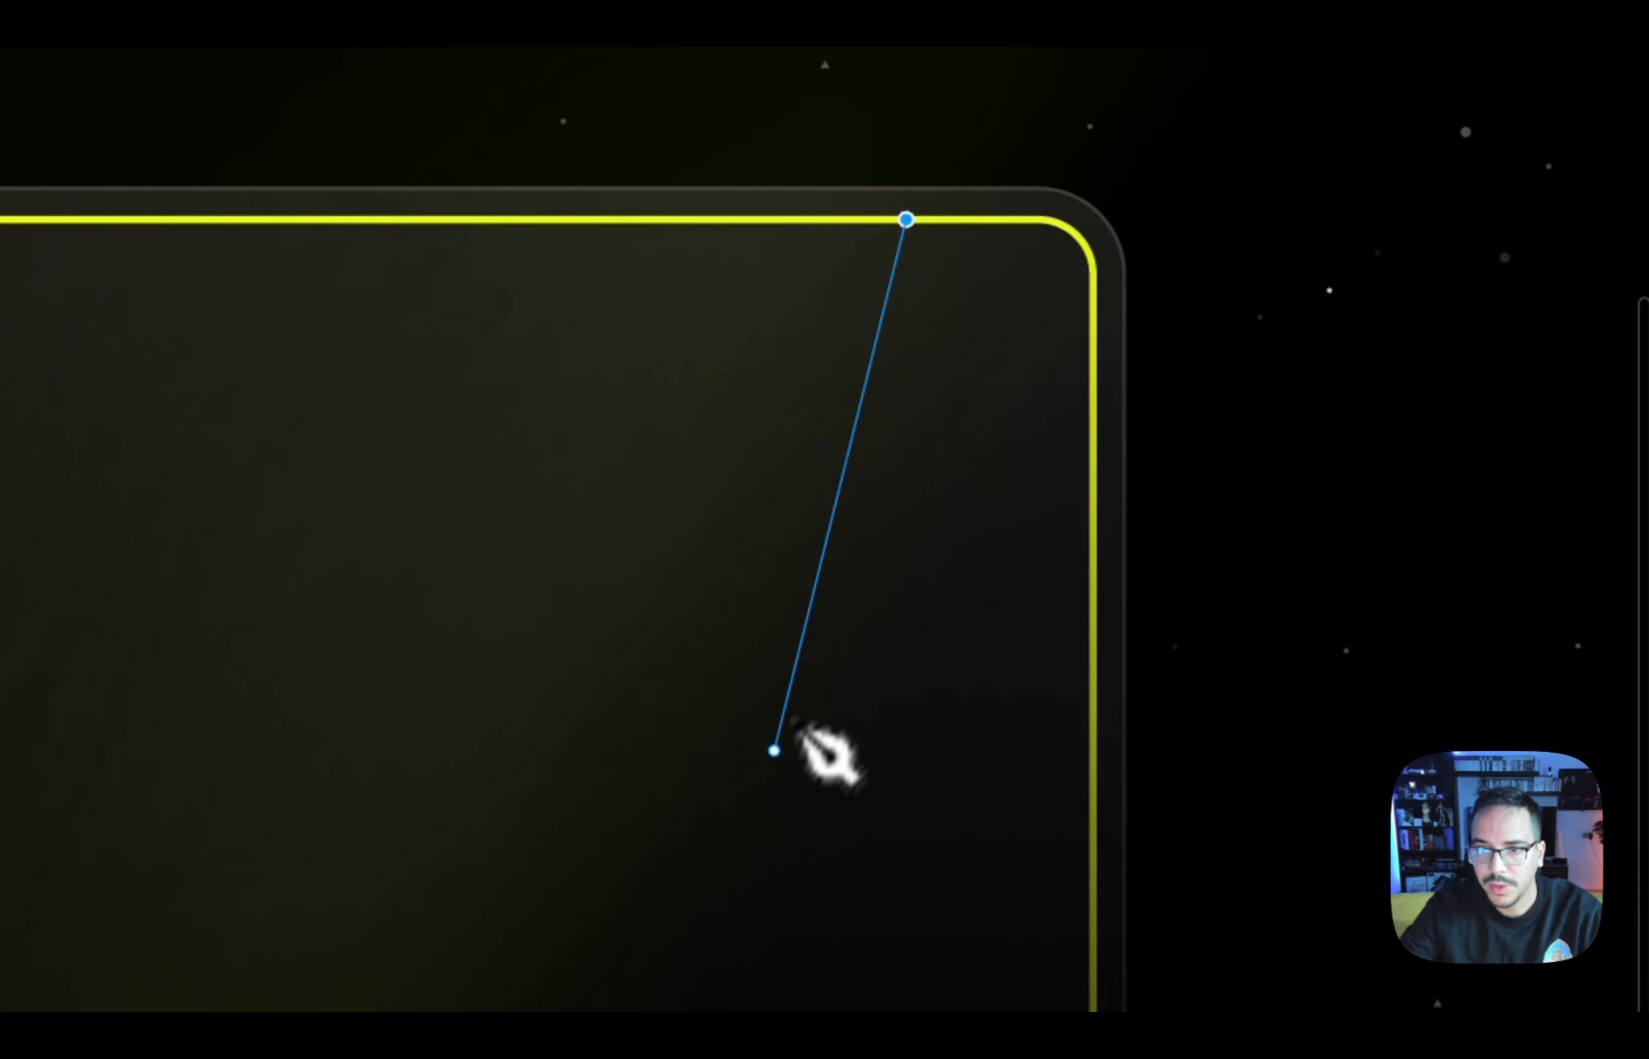
drag(774, 750, 526, 1029)
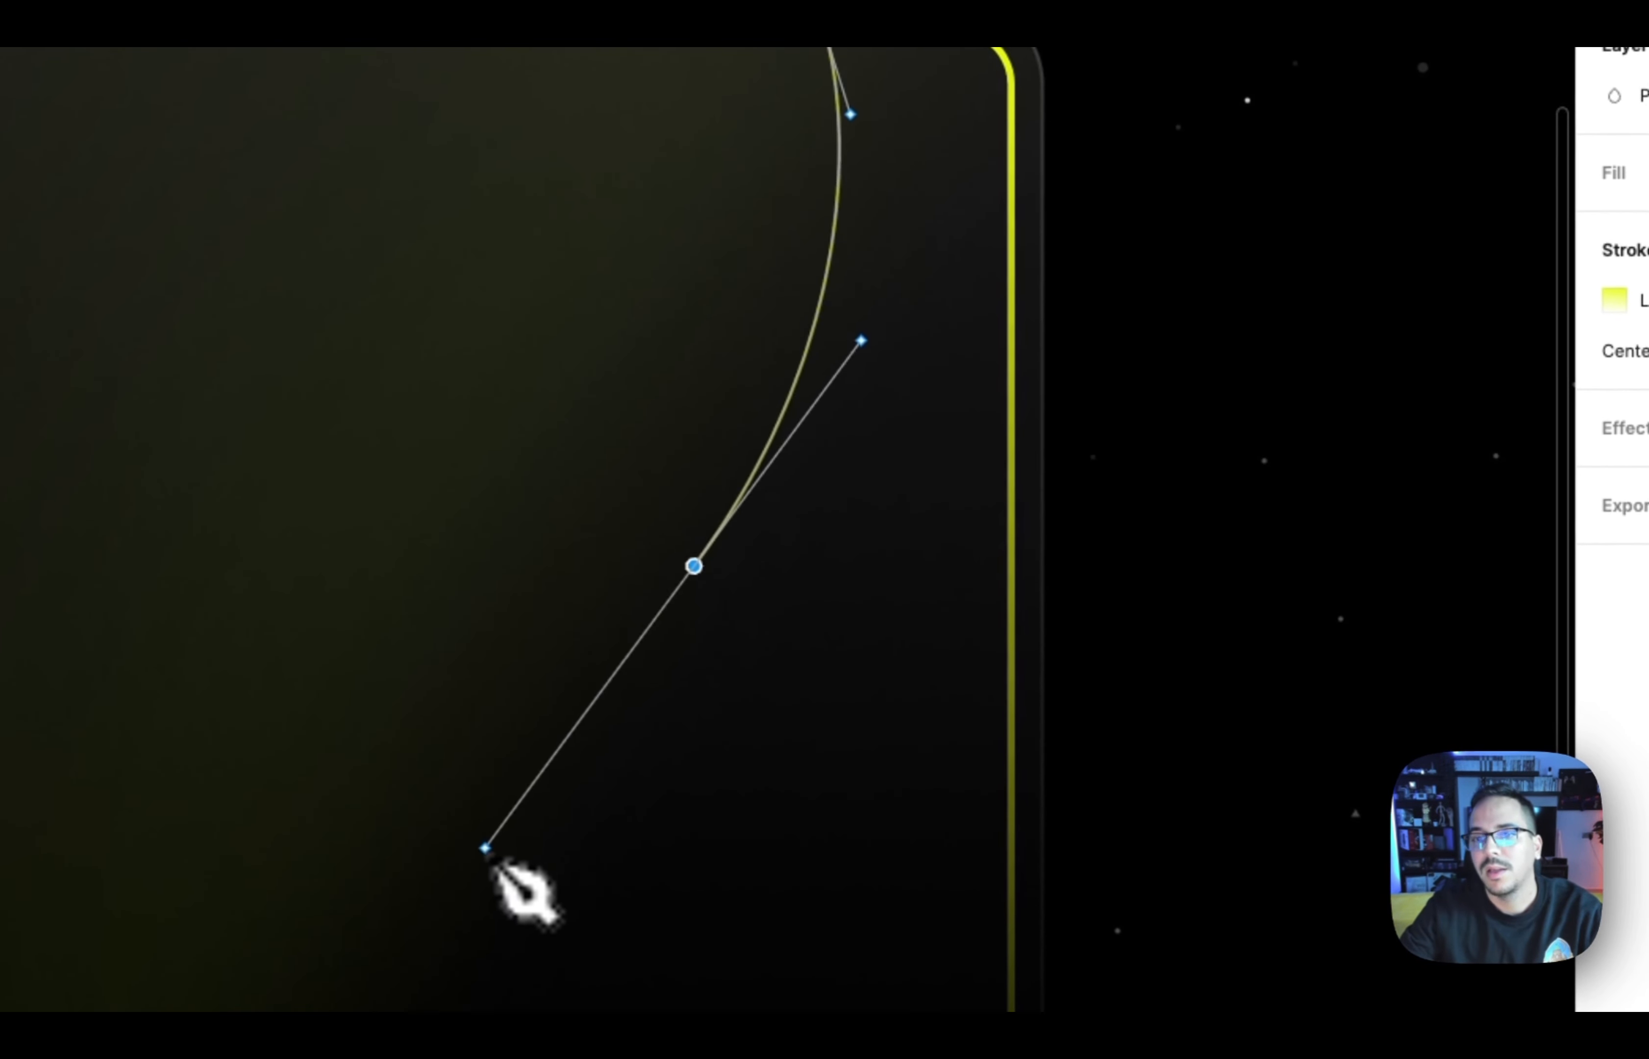
key(Escape)
key(Escape)
Copy the inner square's linear gradient stroke onto the curved line and set that stroke's opacity to 50%
click(1004, 56)
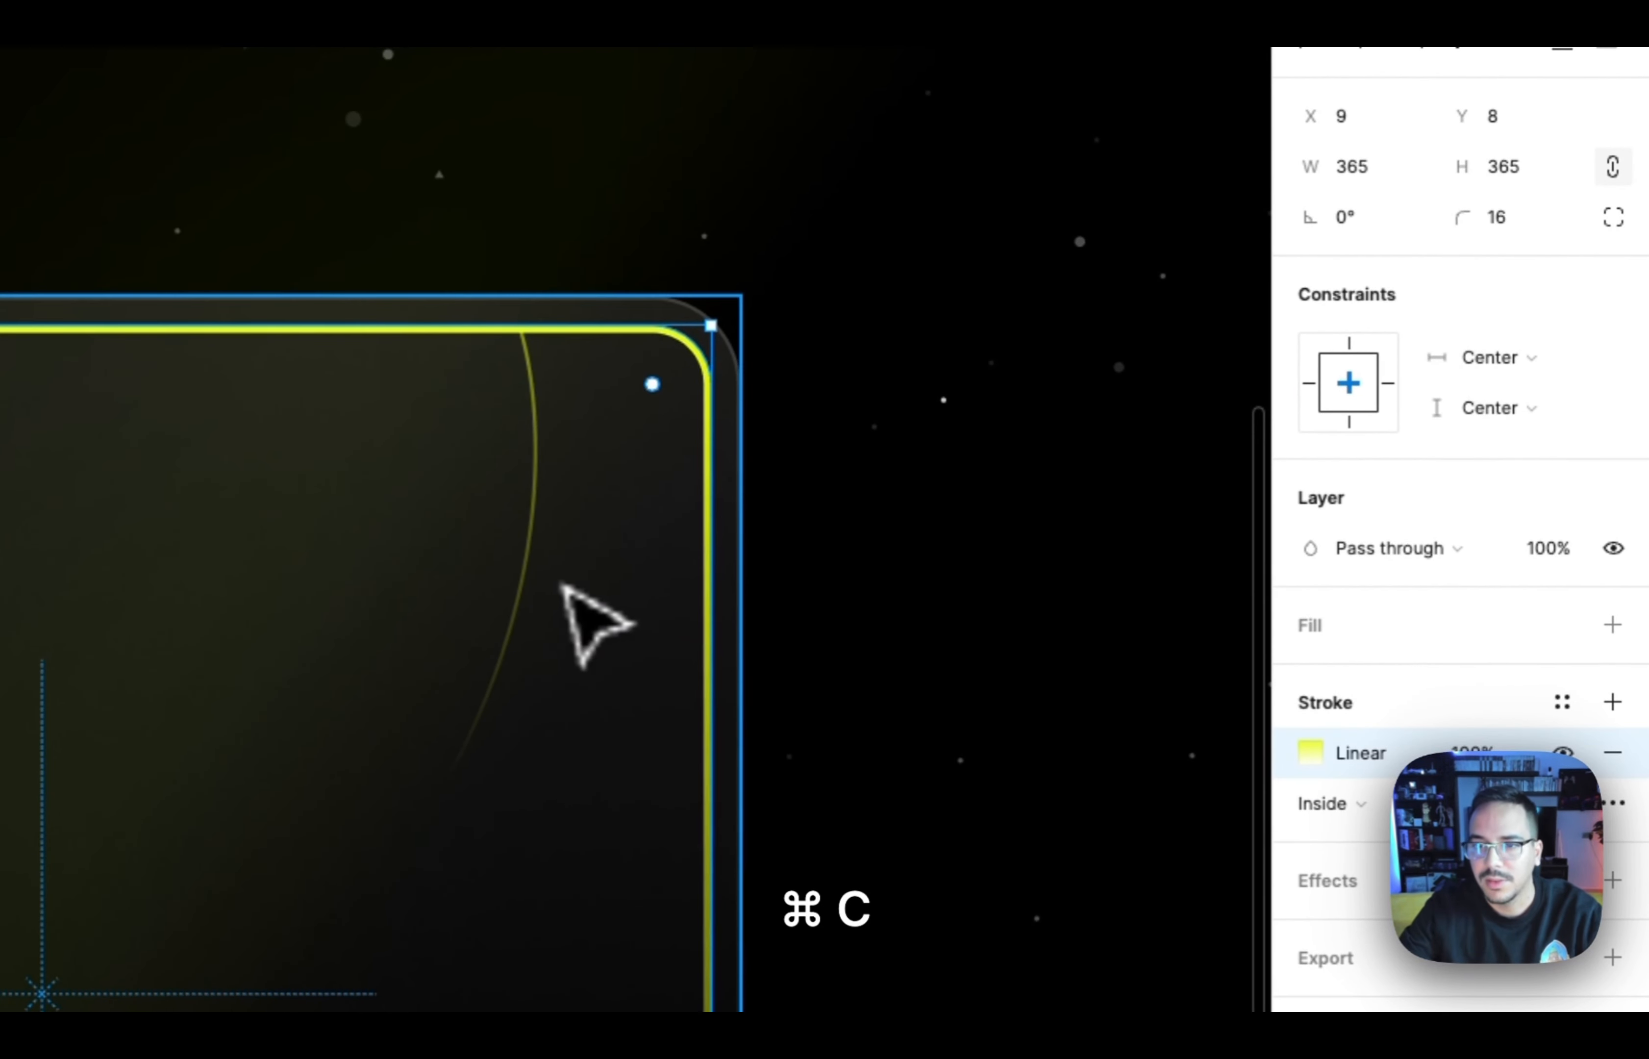
click(527, 554)
key(super+v)
click(1611, 611)
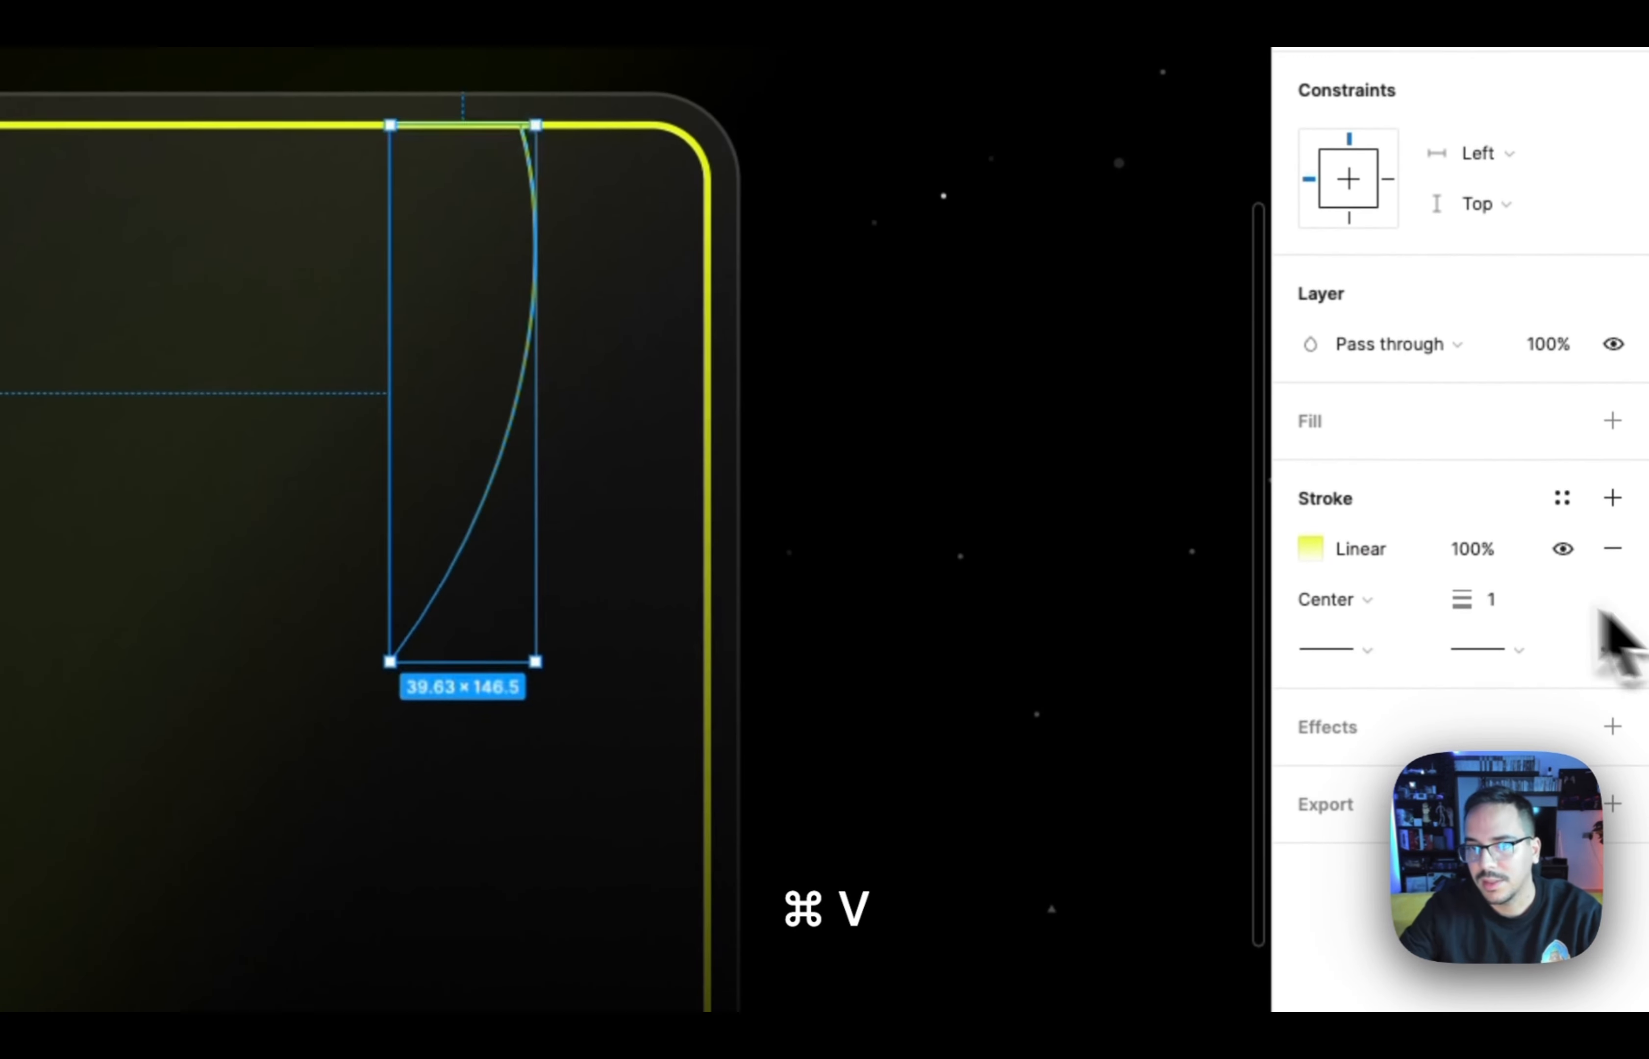
click(1473, 549)
text(50)
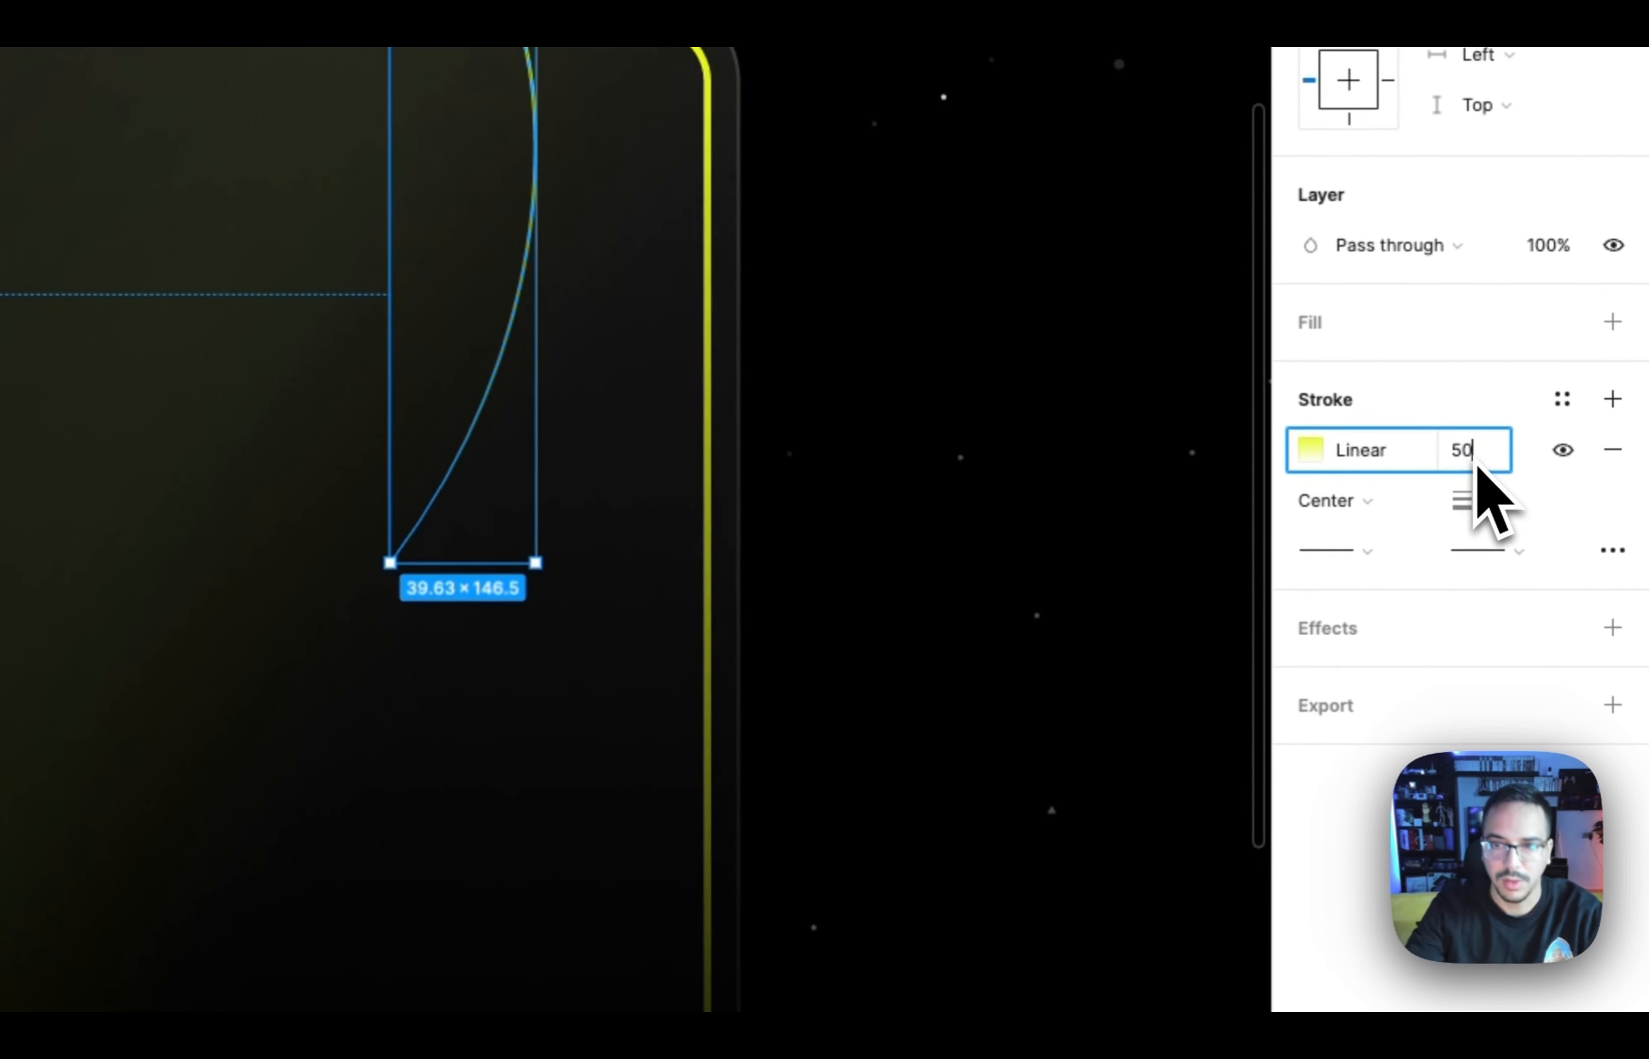
click(932, 611)
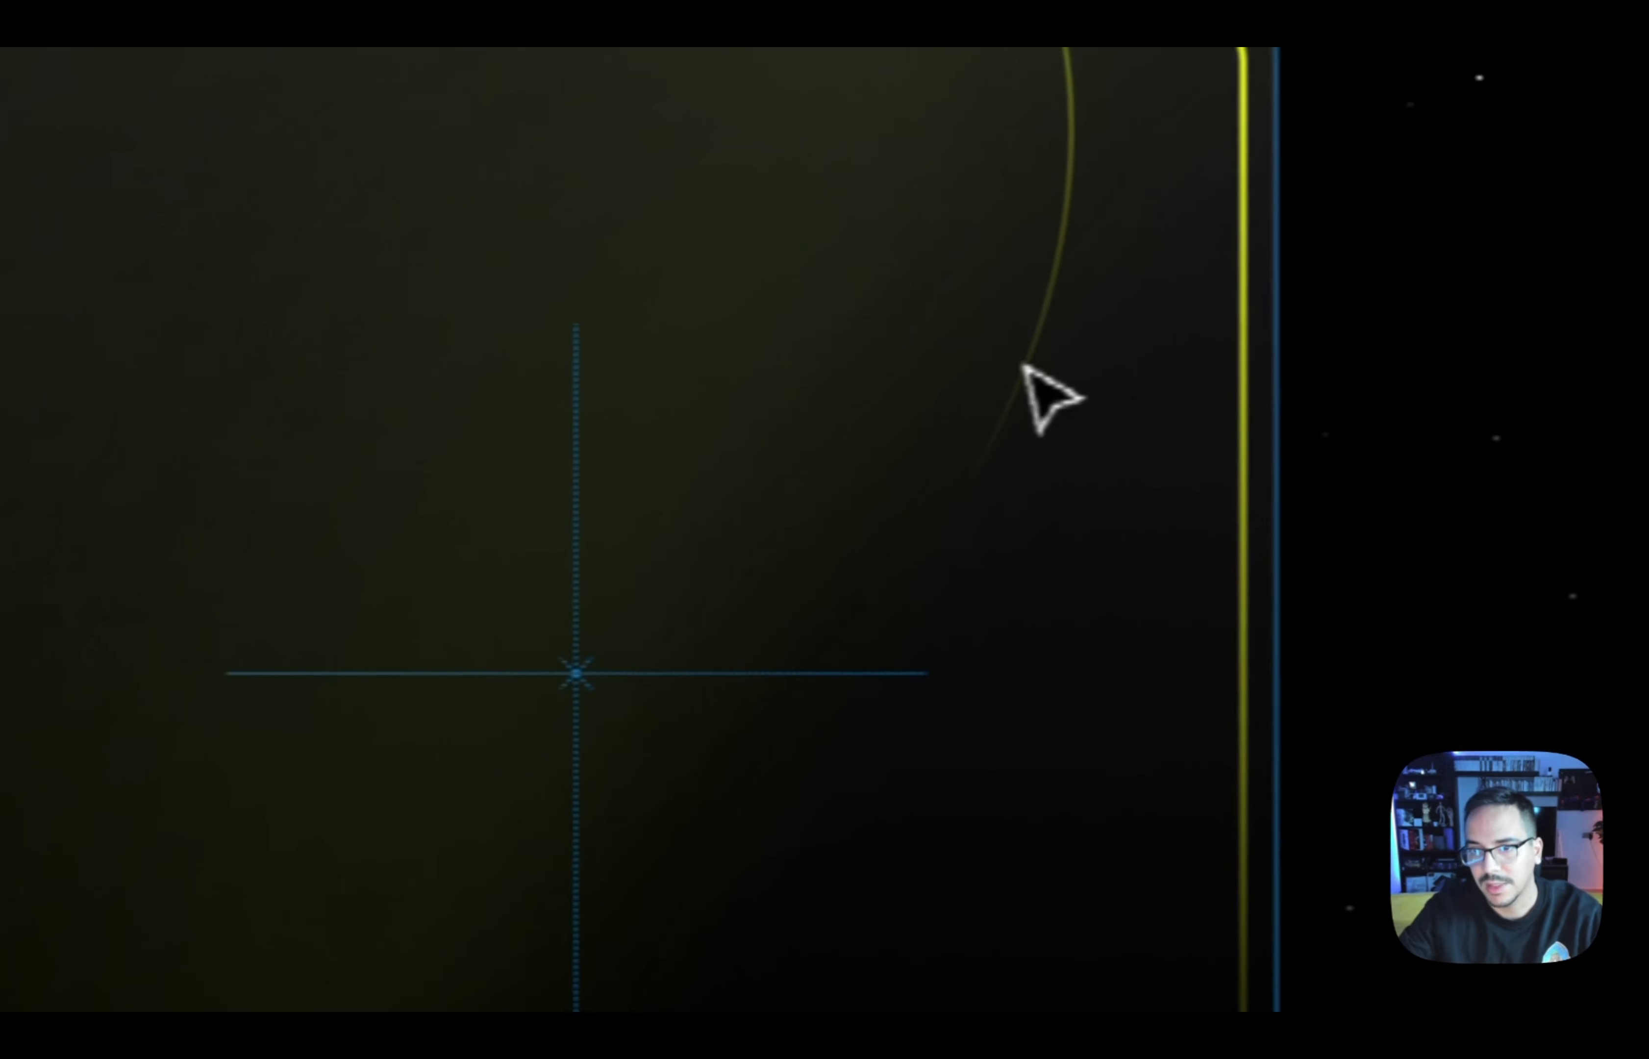
Lengthen the curved line downward and place a copy of it near the inner square's left side
click(498, 390)
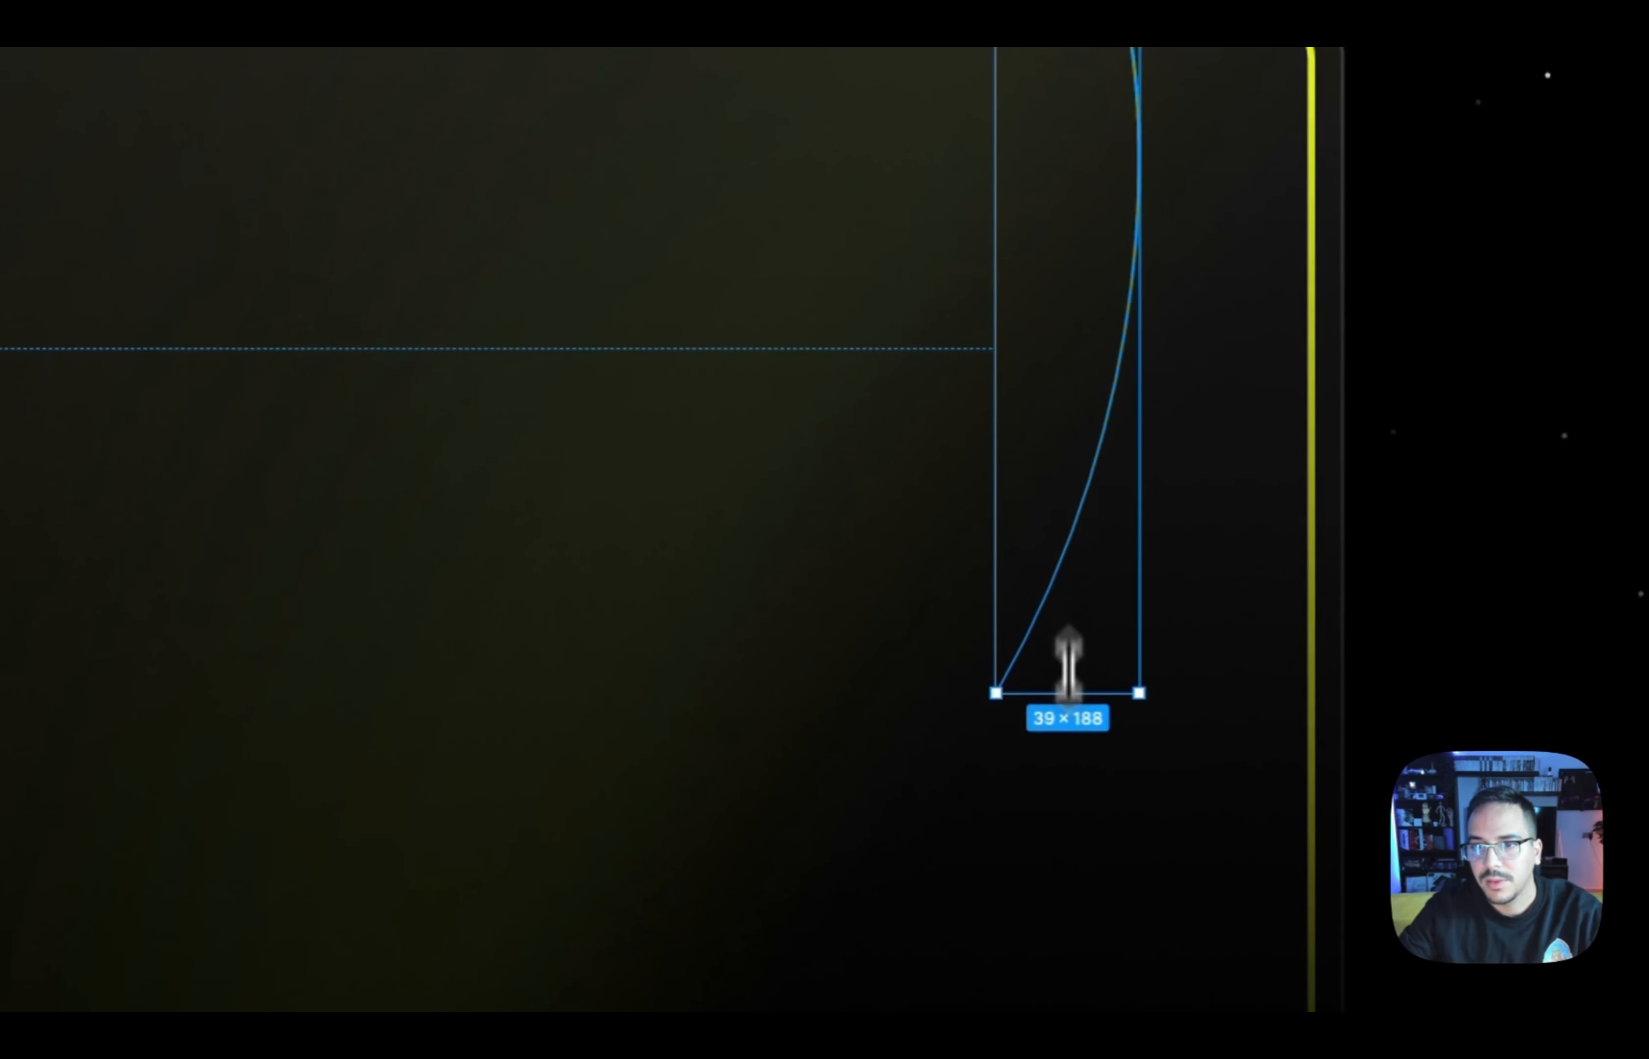
drag(1068, 666, 1071, 655)
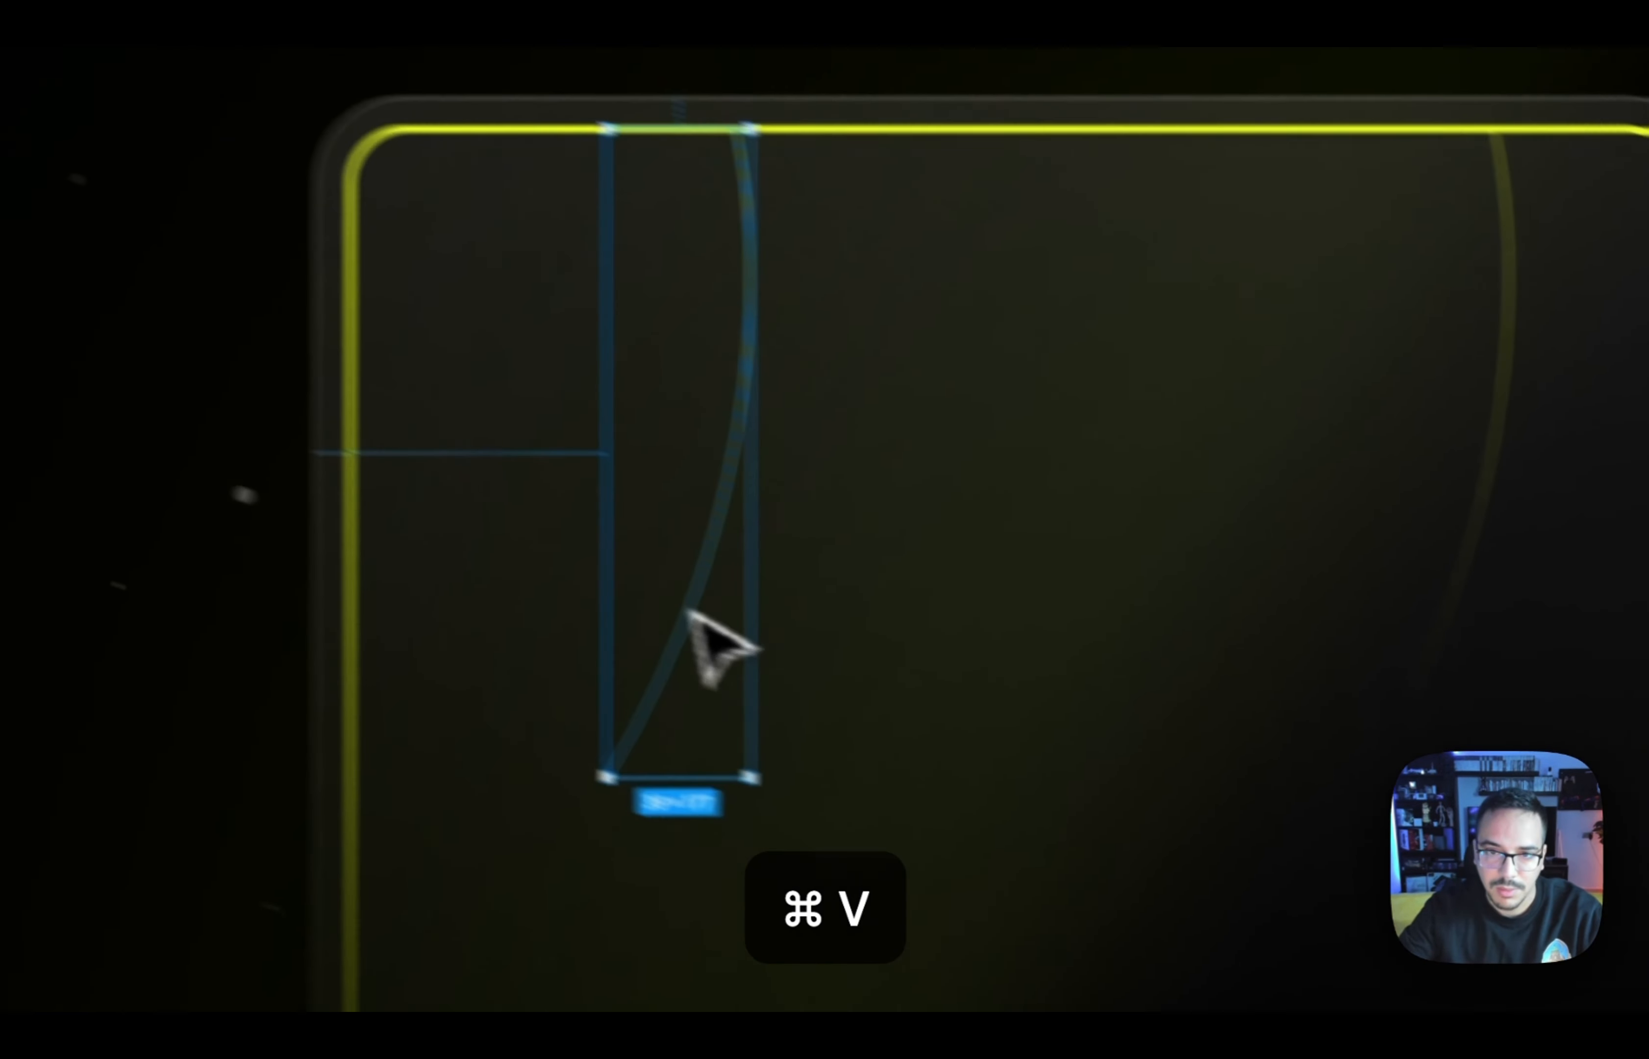
double_click(691, 614)
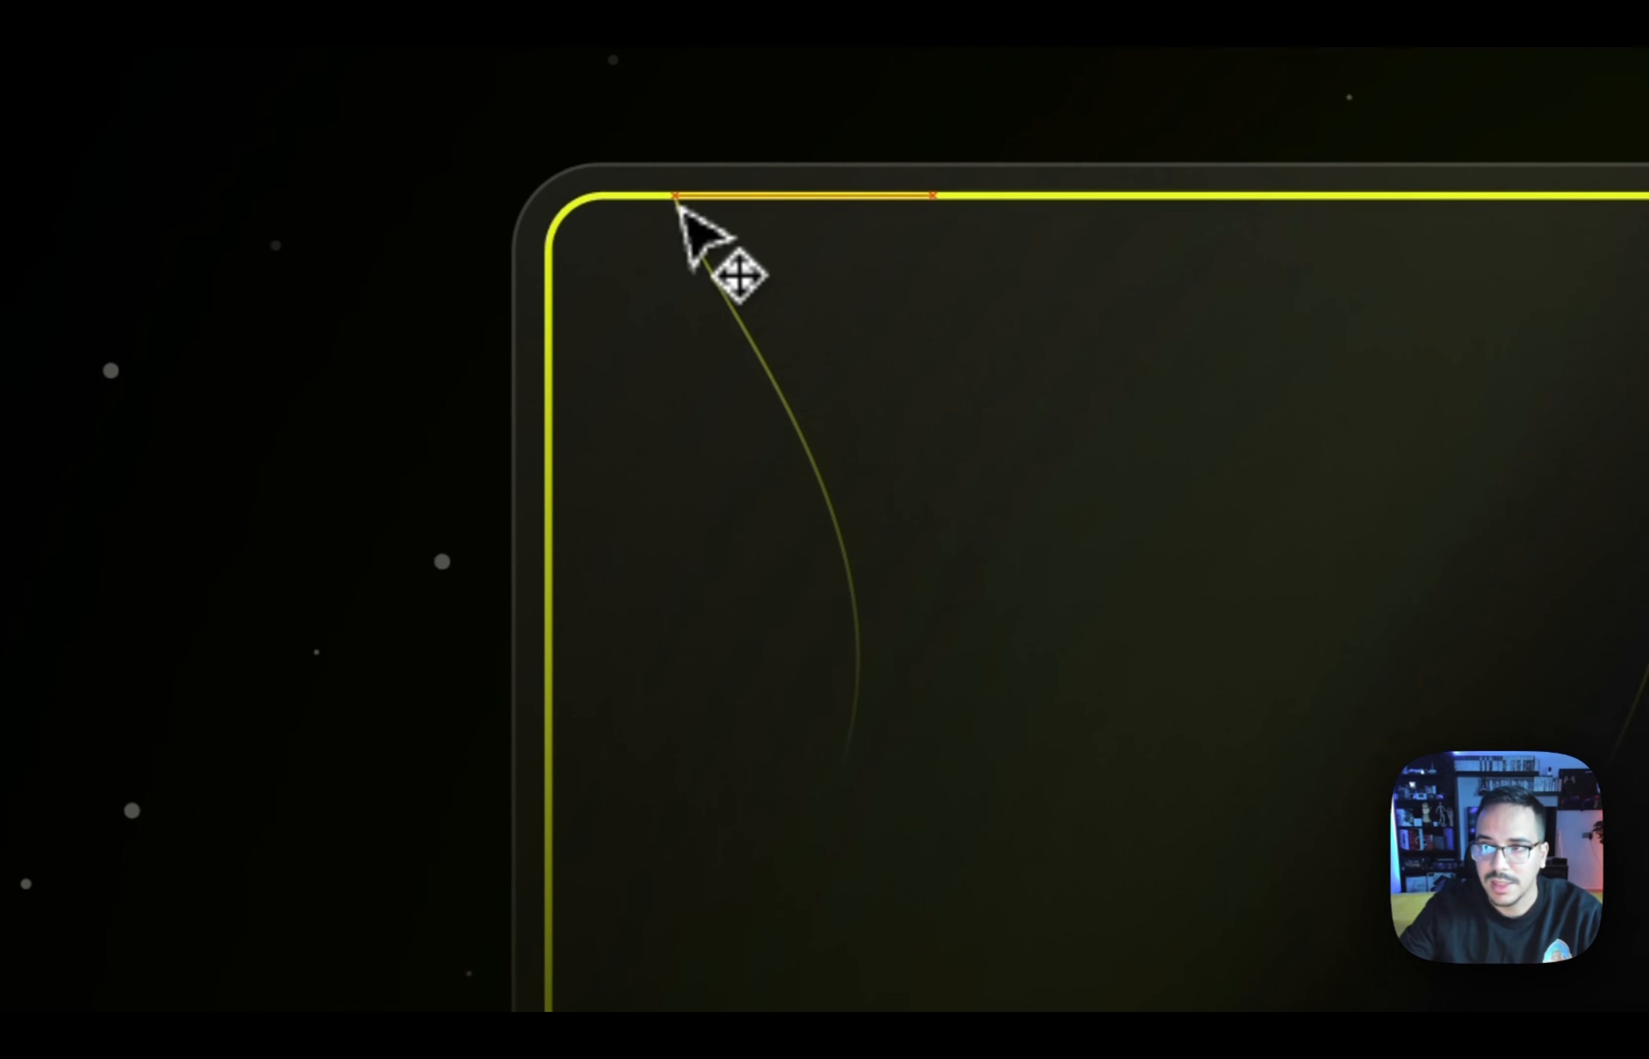
Reshape the copied curve to mirror the original and position it symmetrically along the inner square's top edge
click(805, 843)
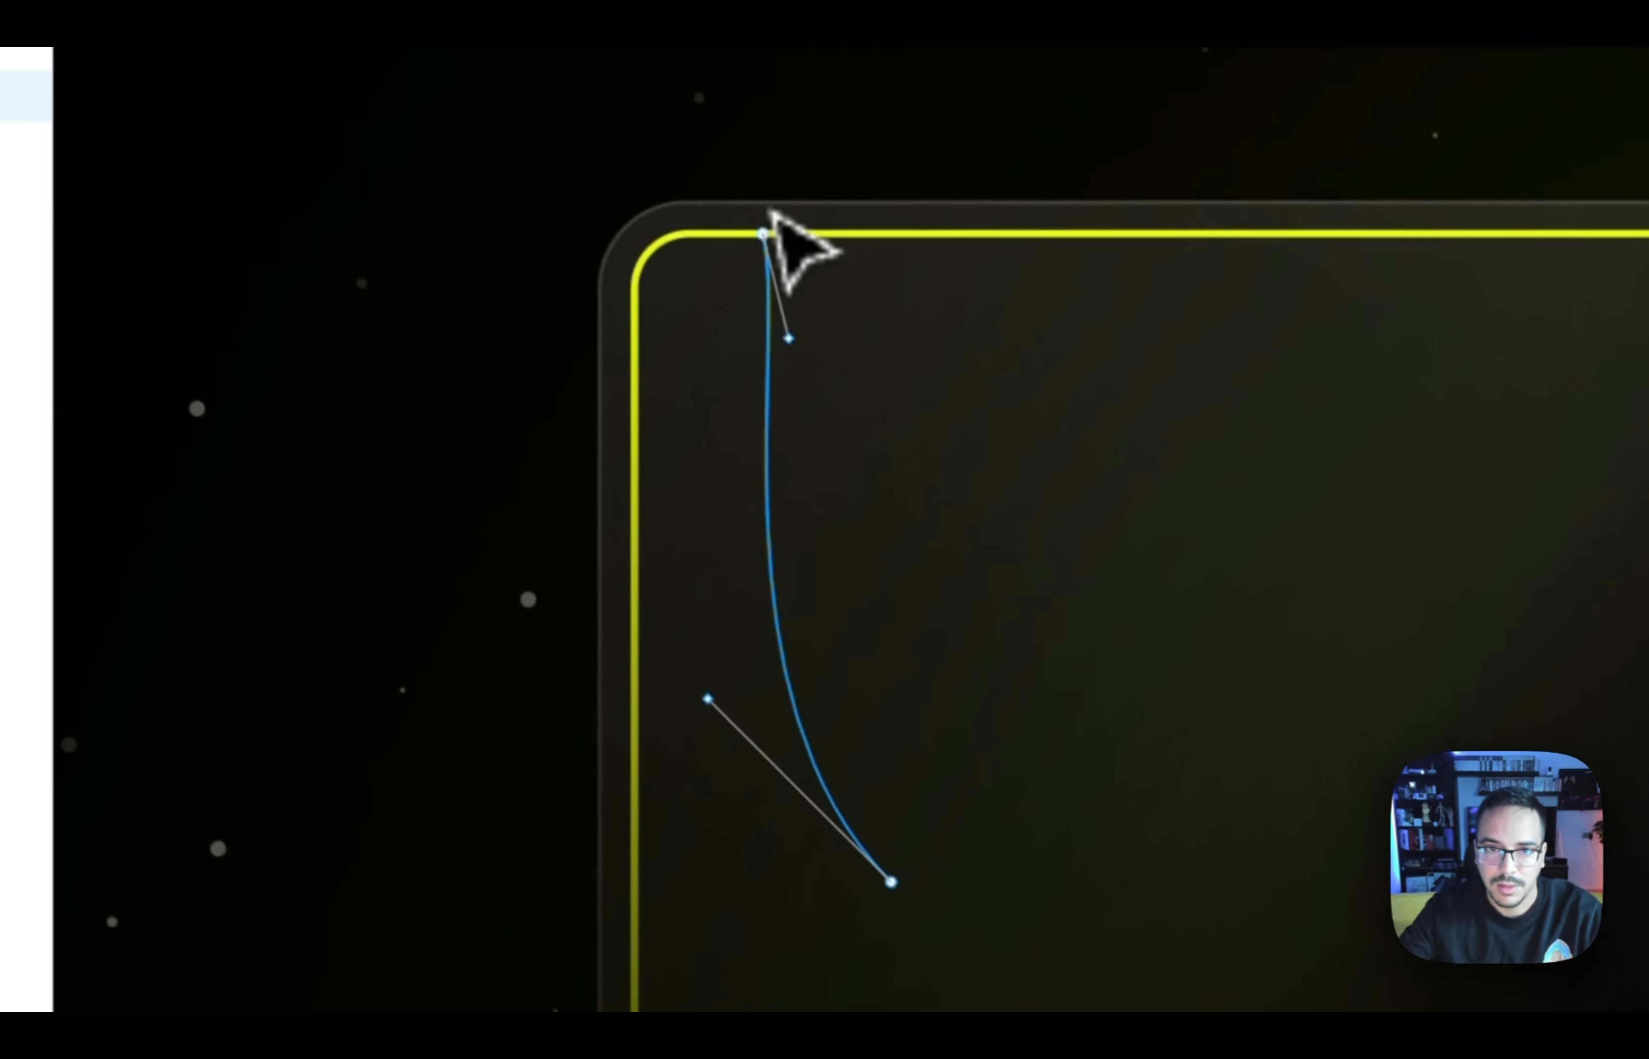
click(698, 155)
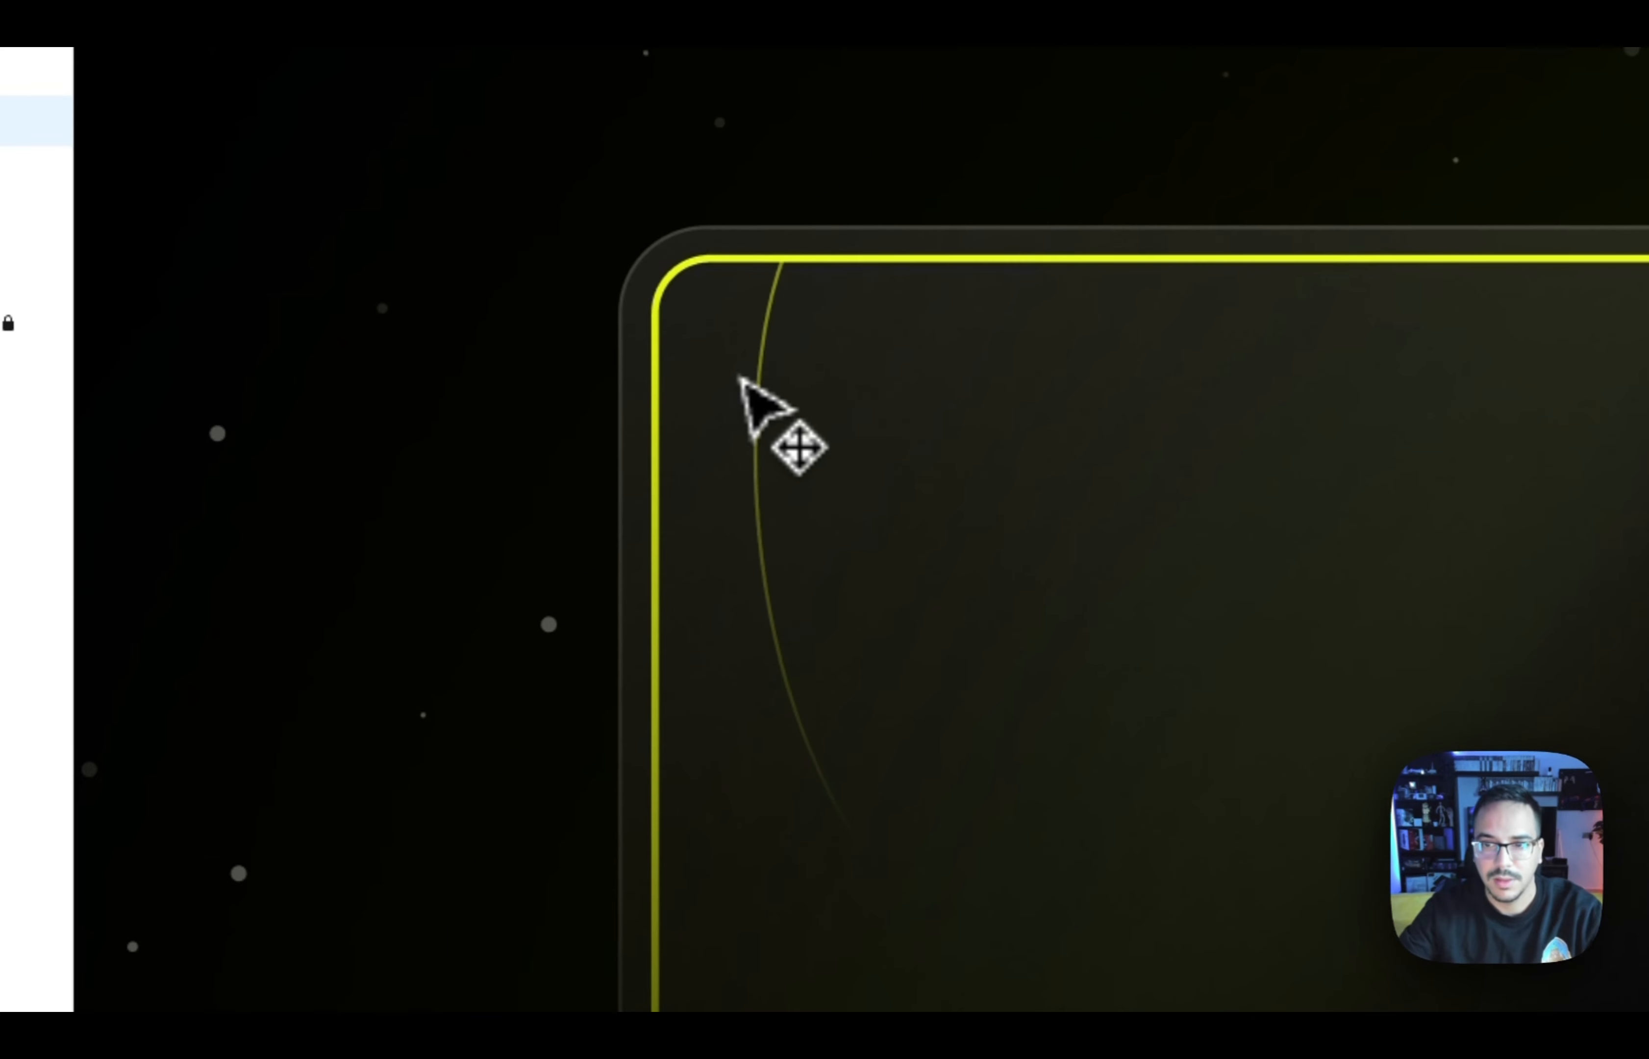
drag(912, 906, 1019, 1029)
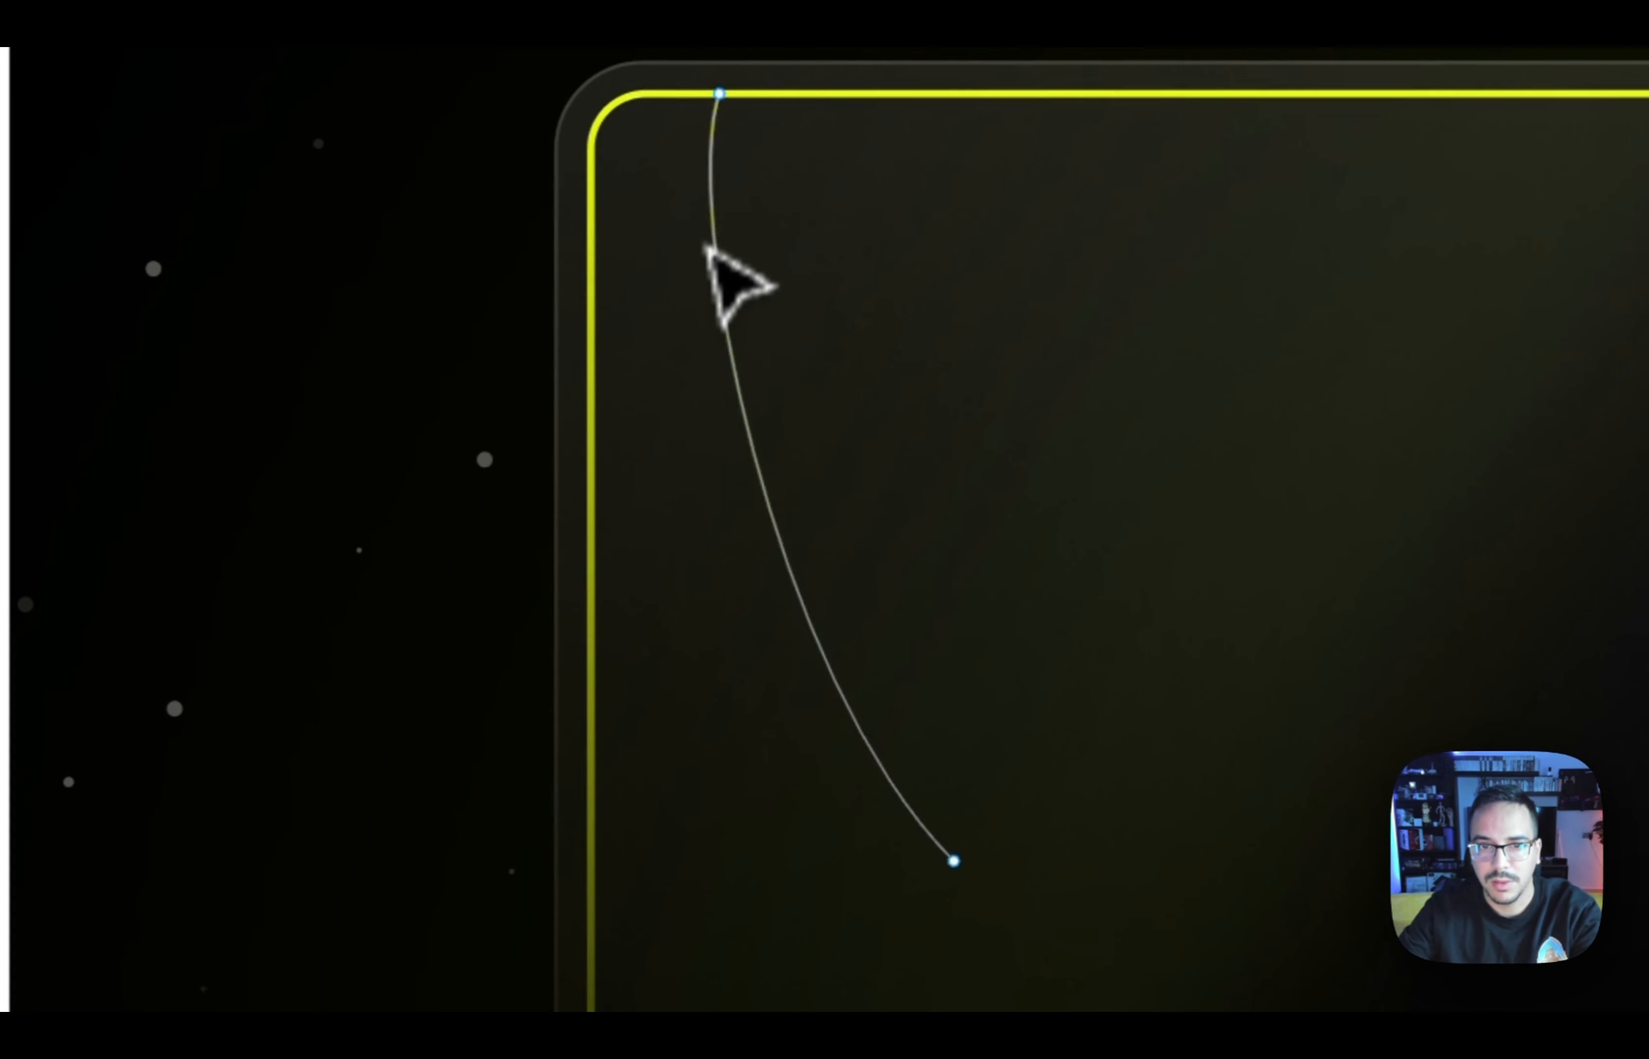
click(719, 93)
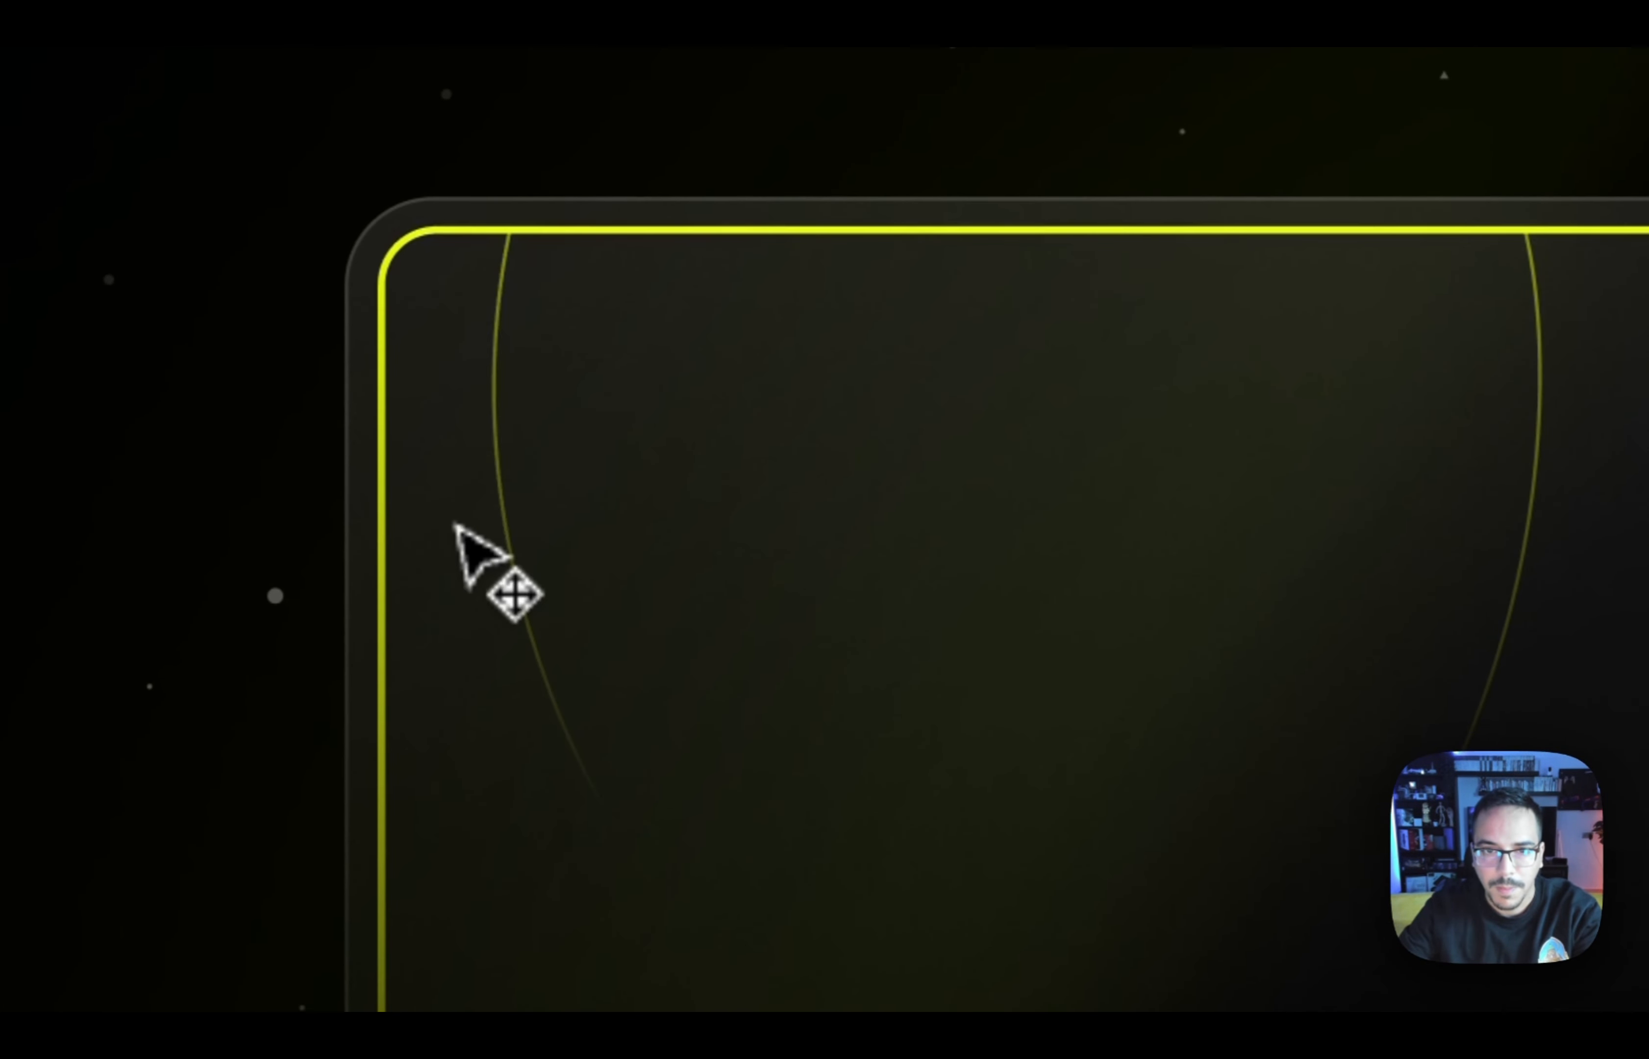
scroll(455, 518, down, 3)
key(Right)
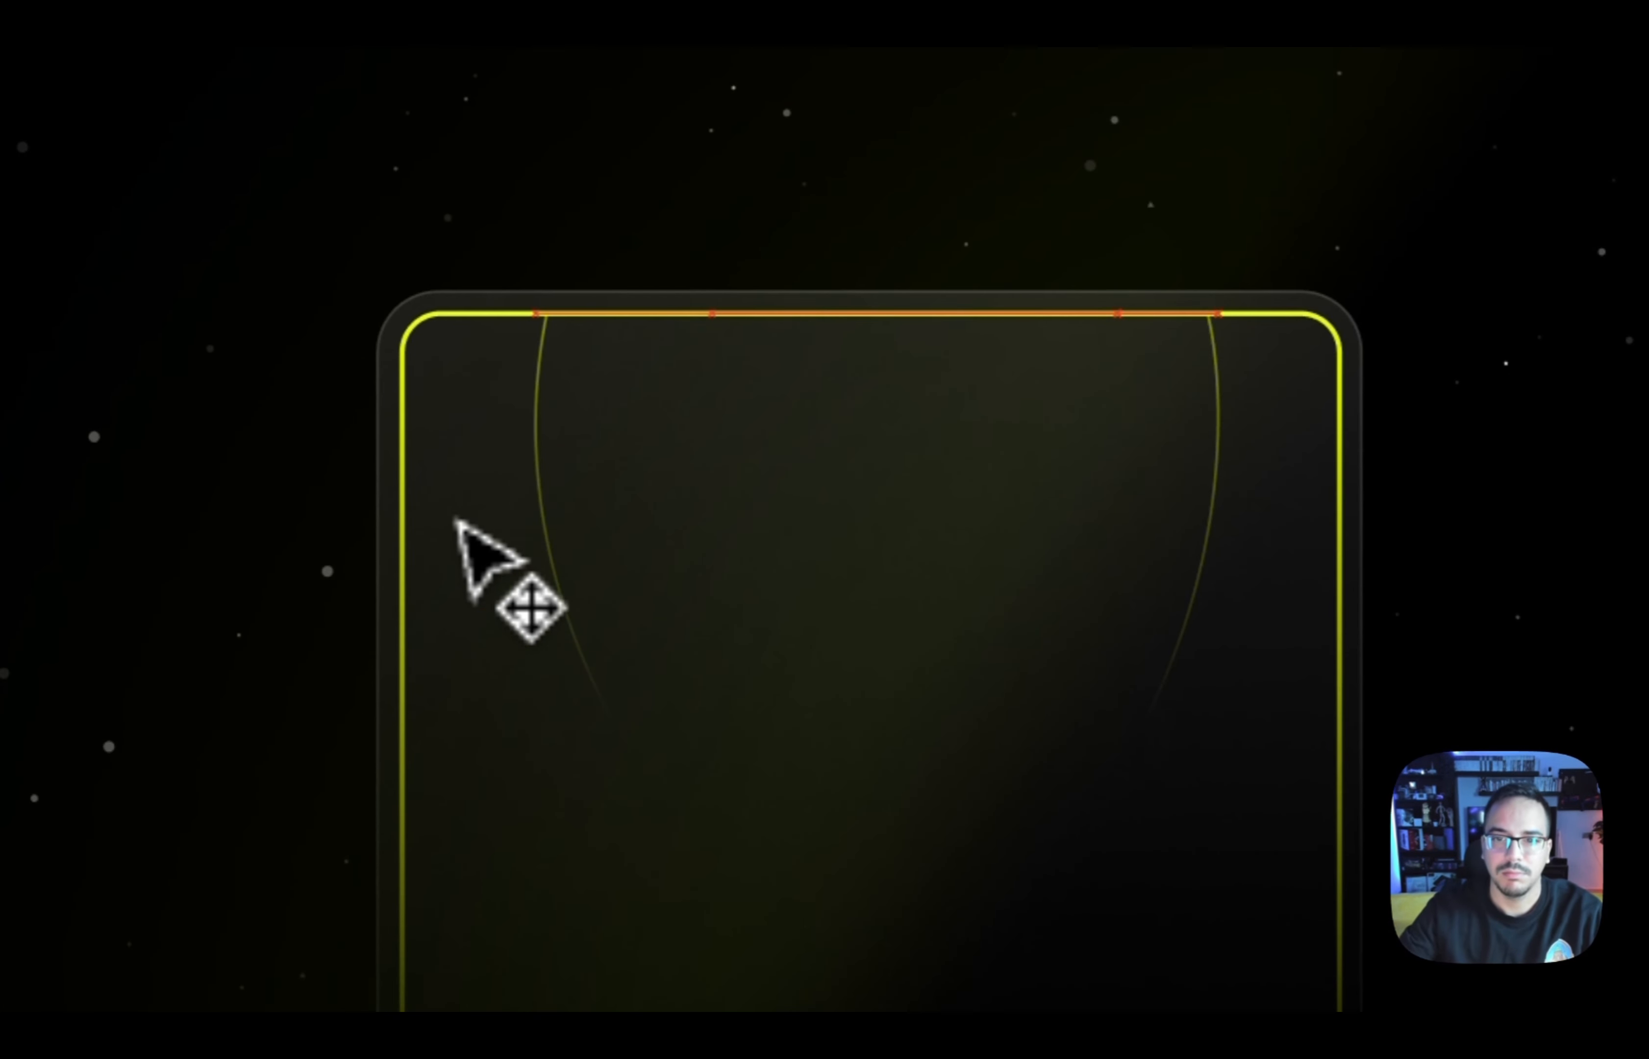
Add the text $8,500 in Inter Bold, size 56, centered horizontally inside the new card
scroll(455, 518, down, 5)
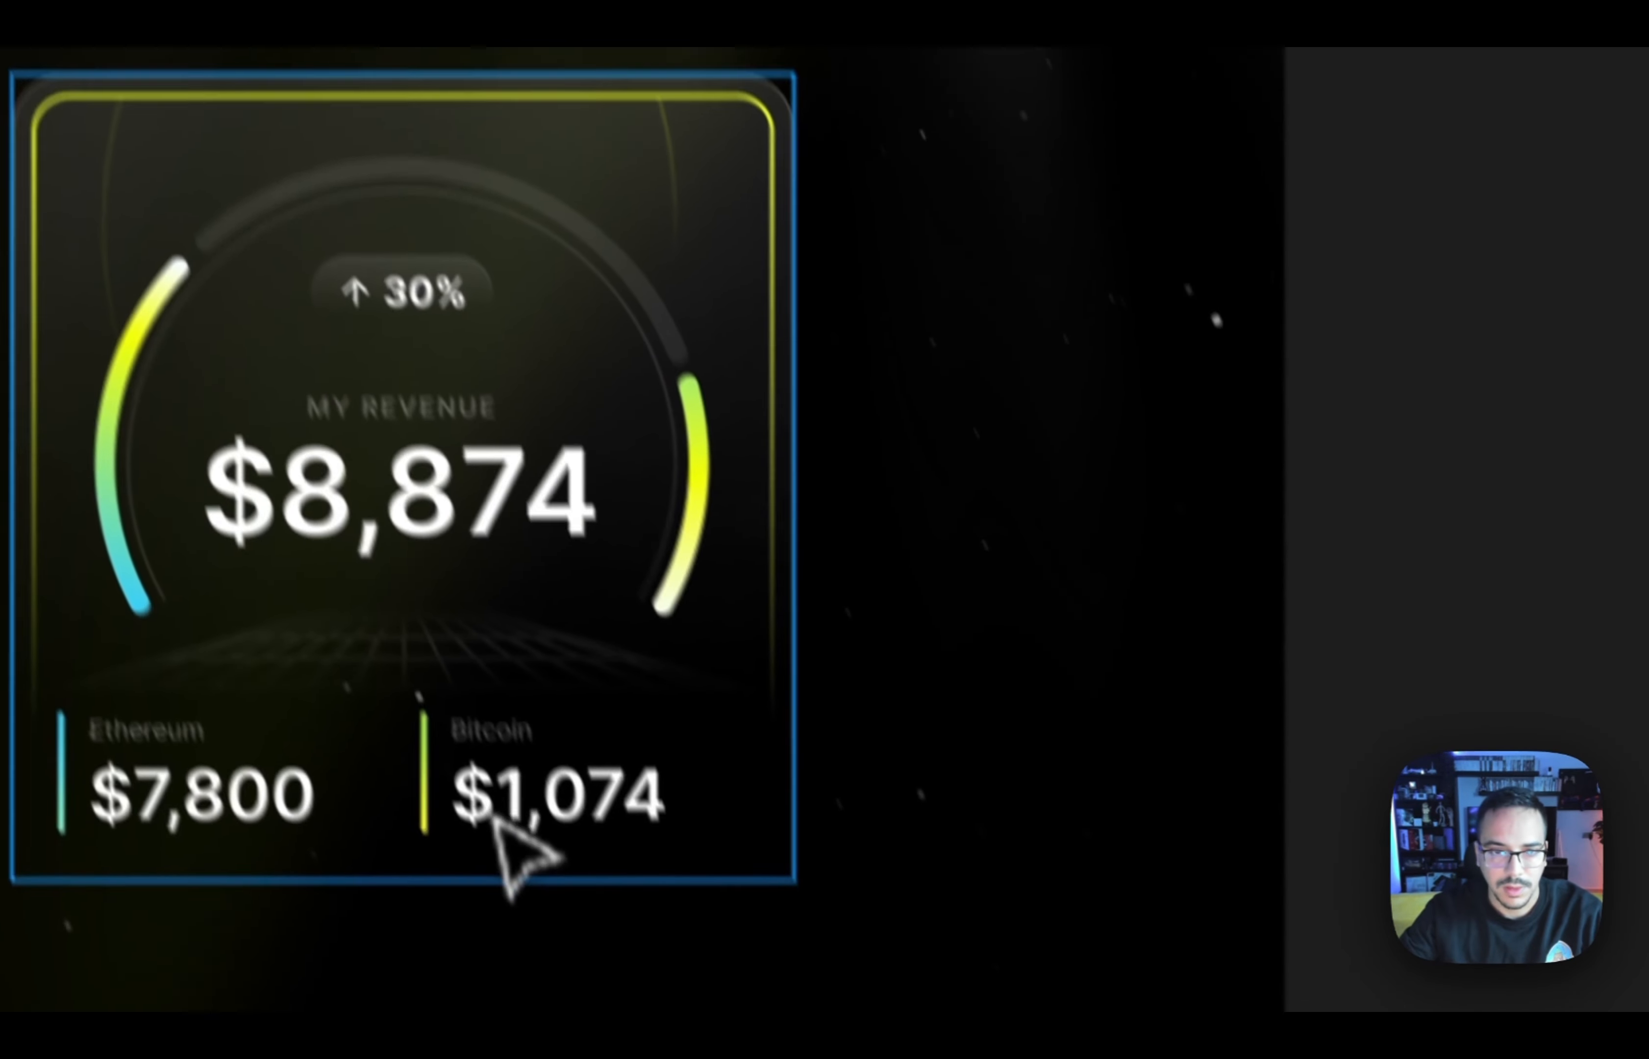
click(505, 521)
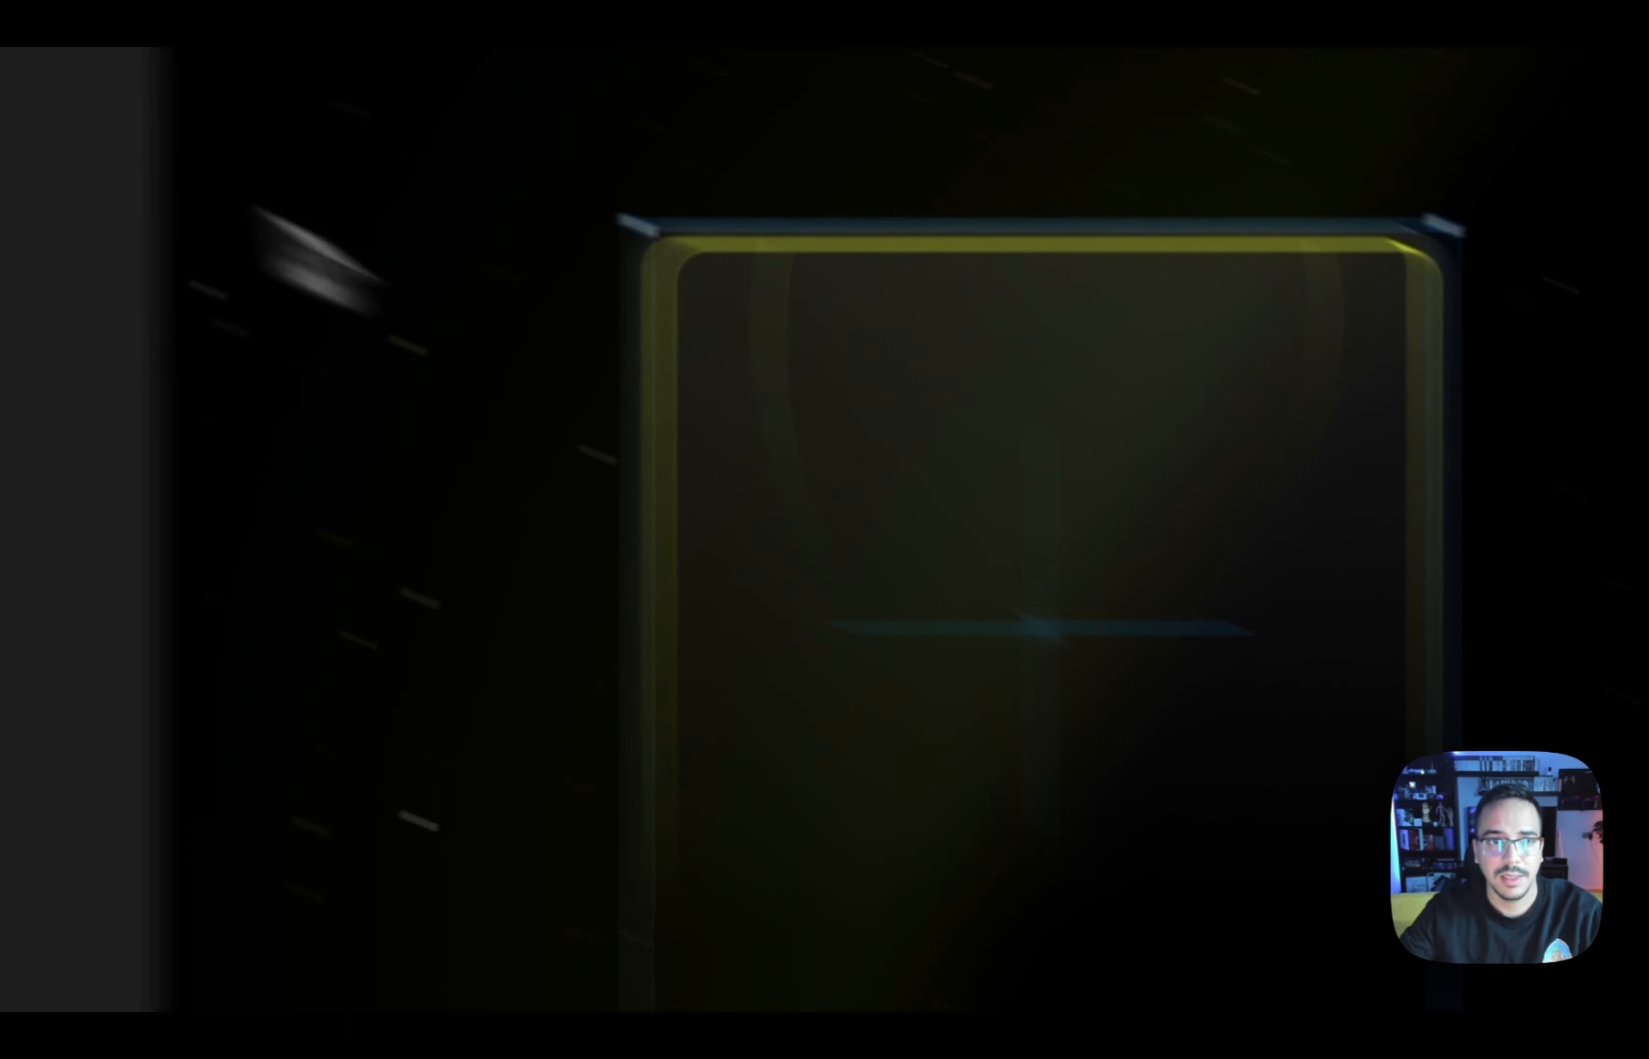
click(361, 121)
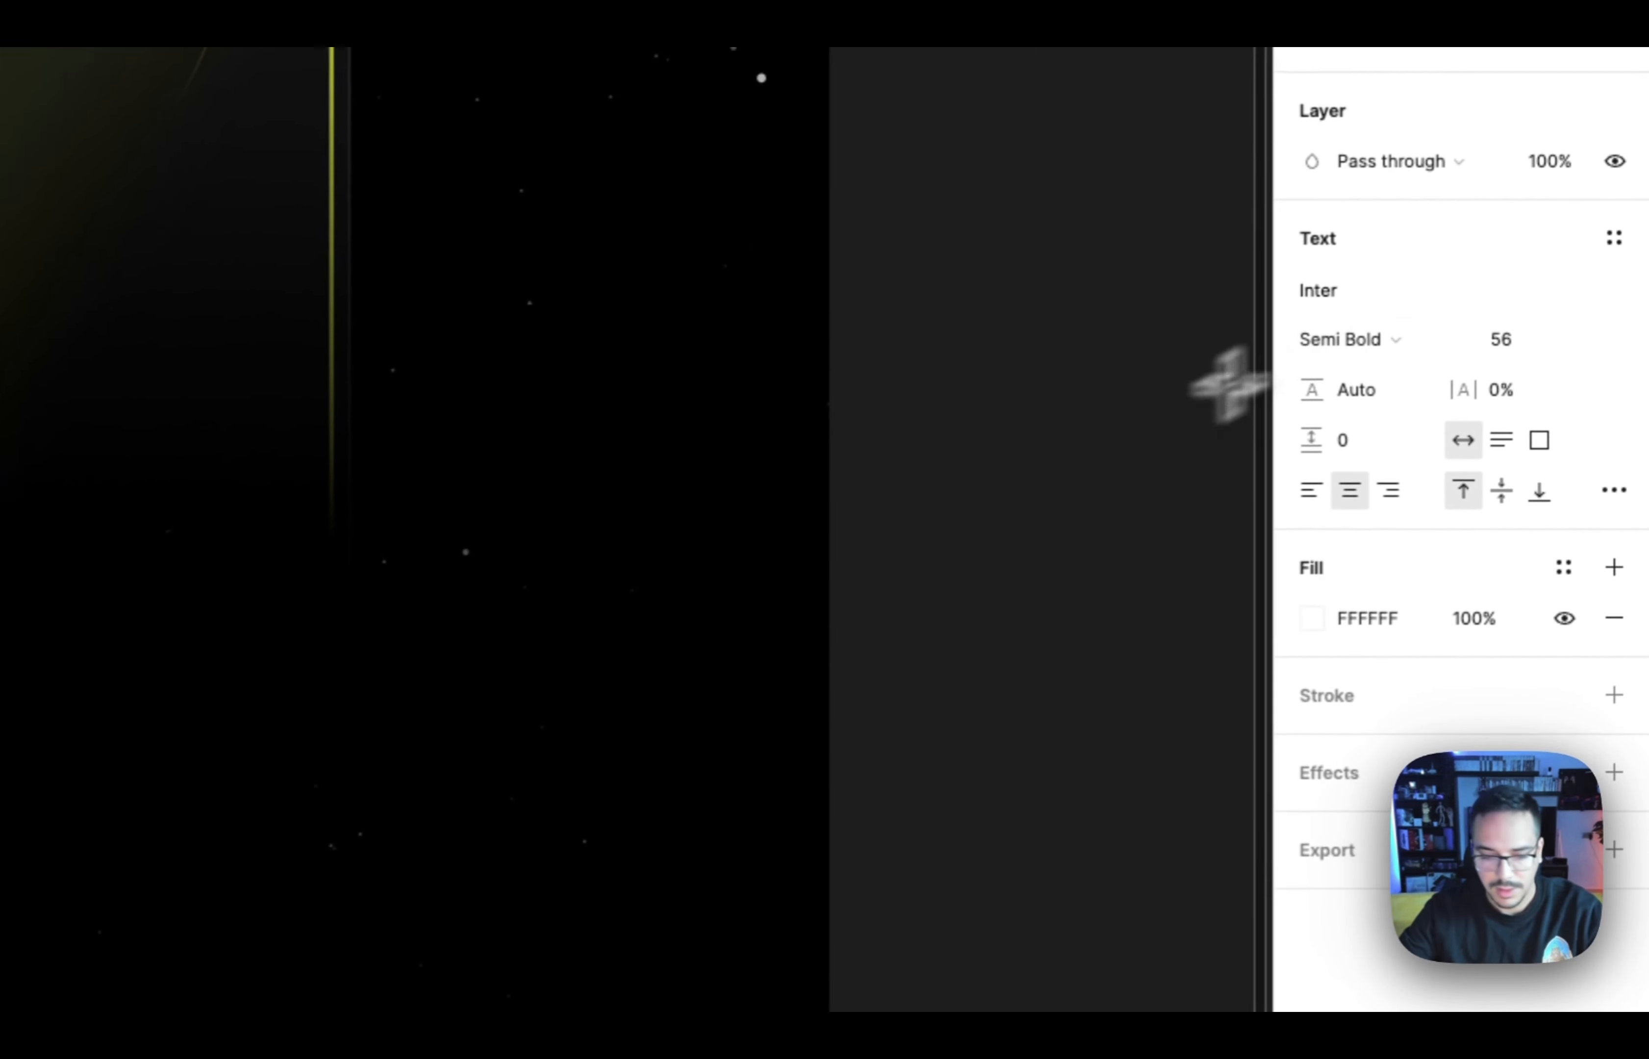
text($8)
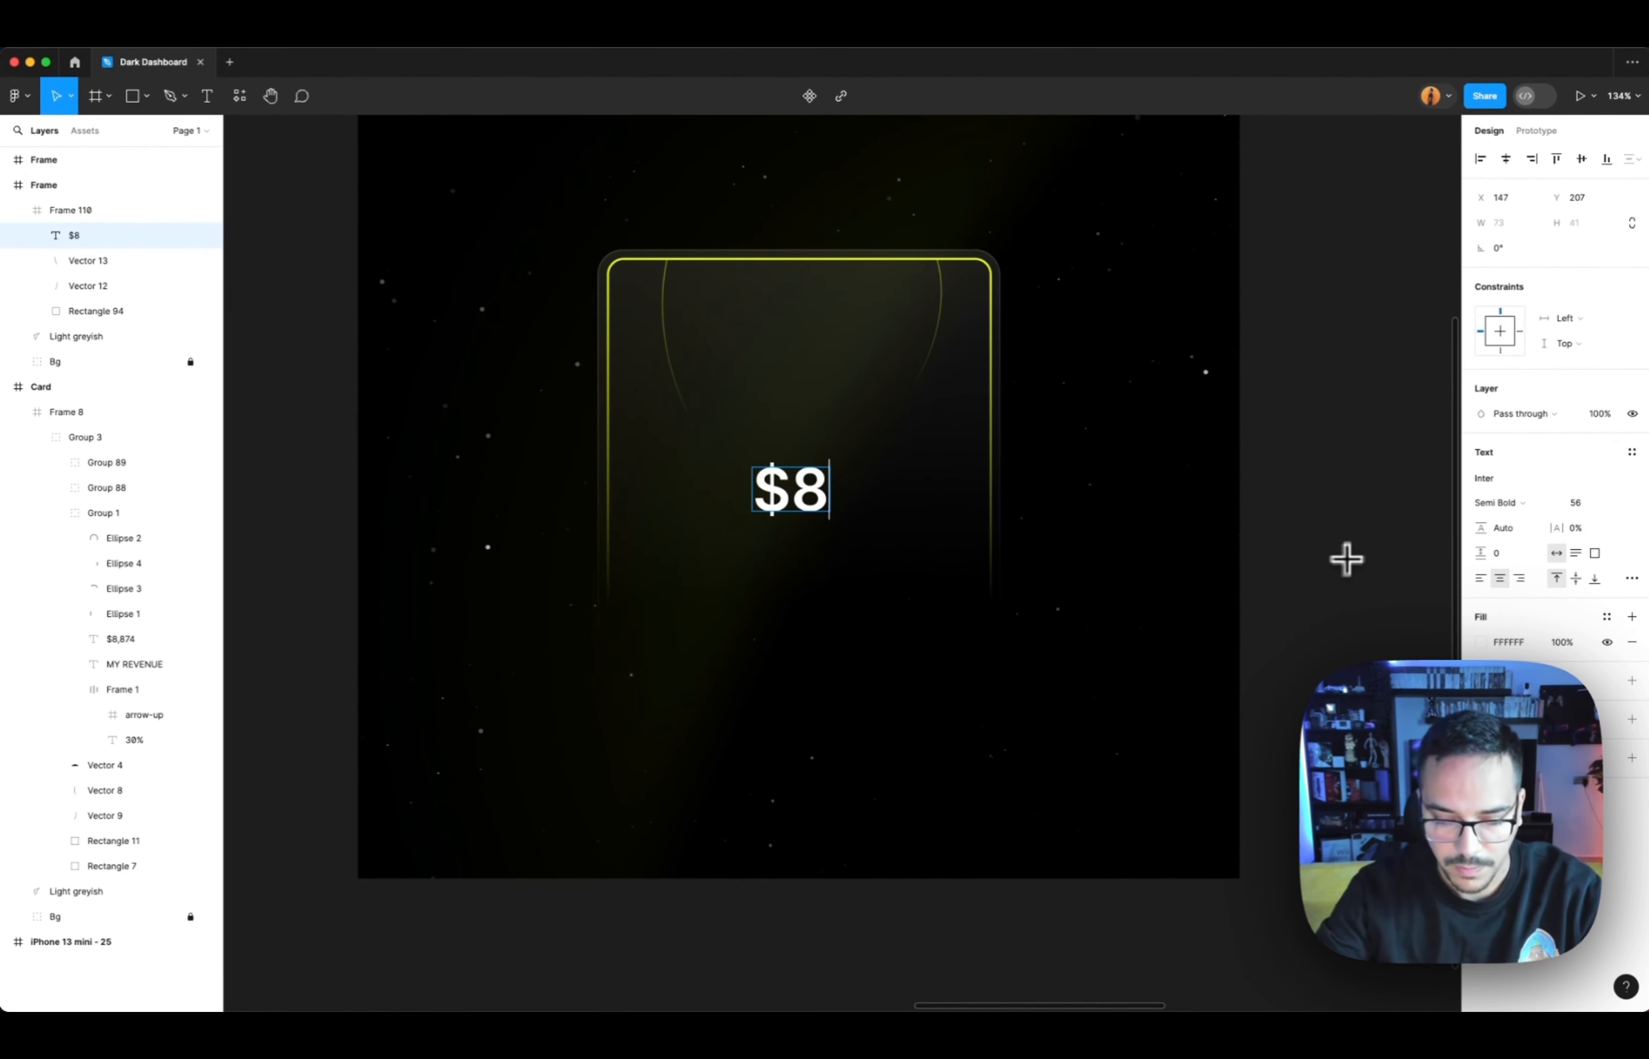
text(,500)
key(Escape)
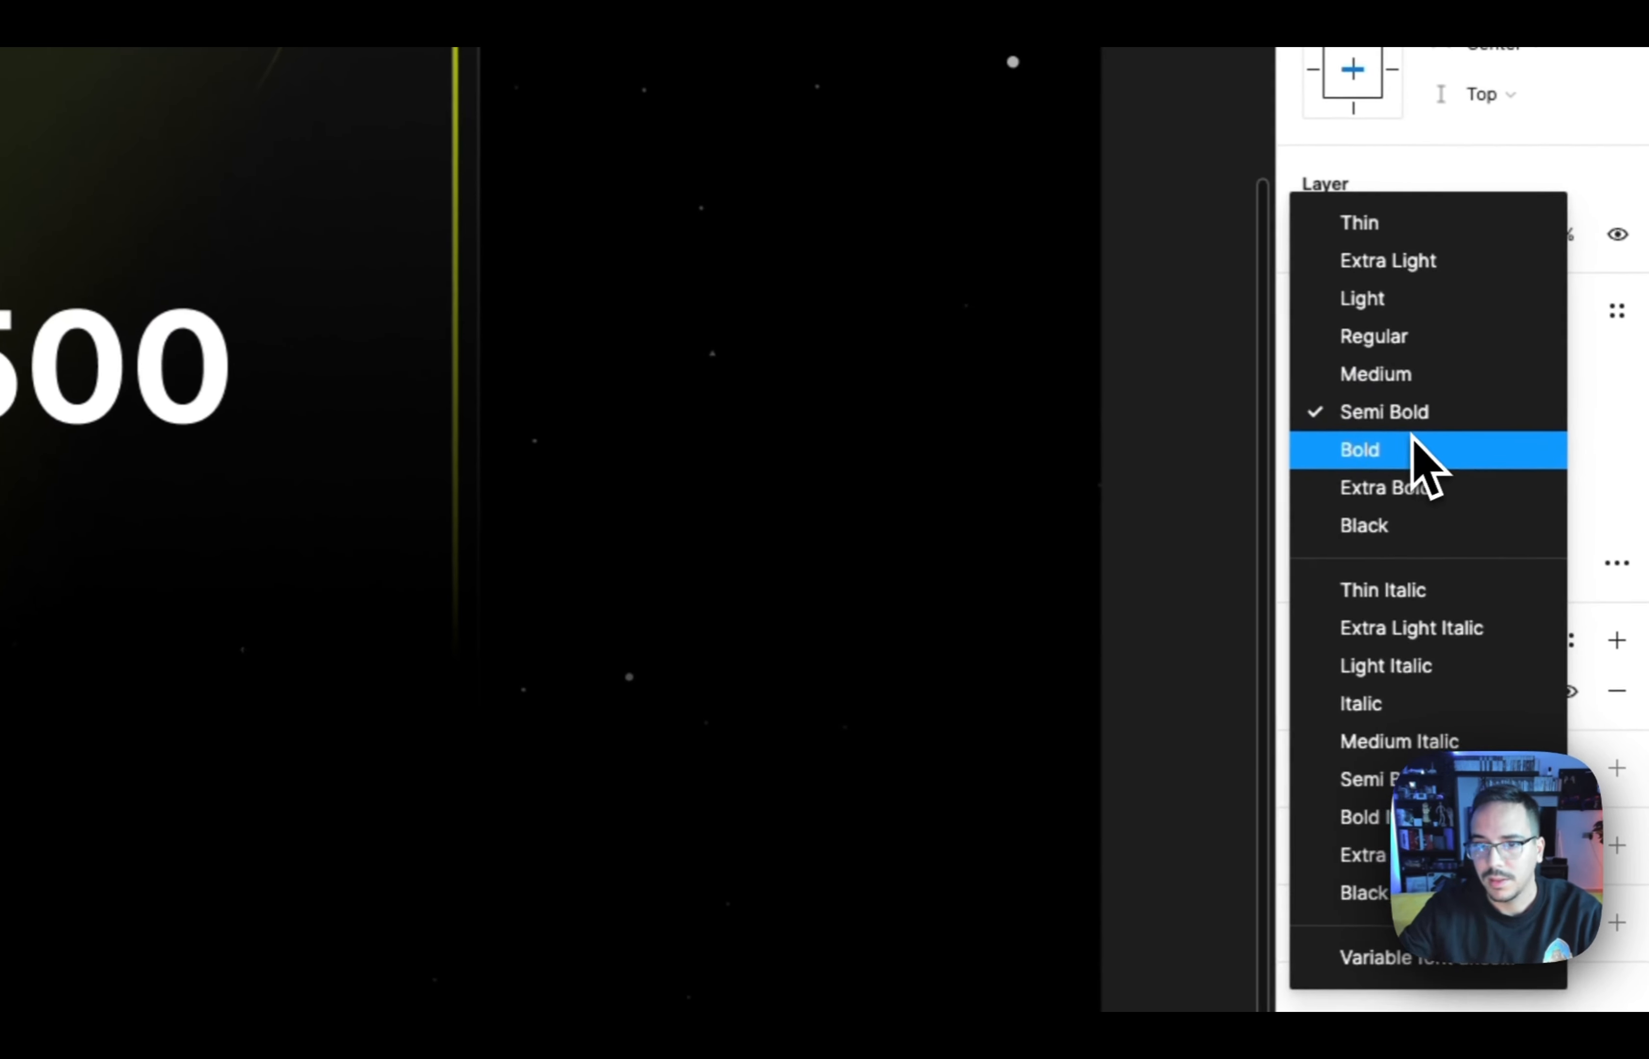
click(1414, 441)
Duplicate the $8,500 text above the original and turn it into a REVENUE label in Medium, size 14
key(super+c)
key(super+v)
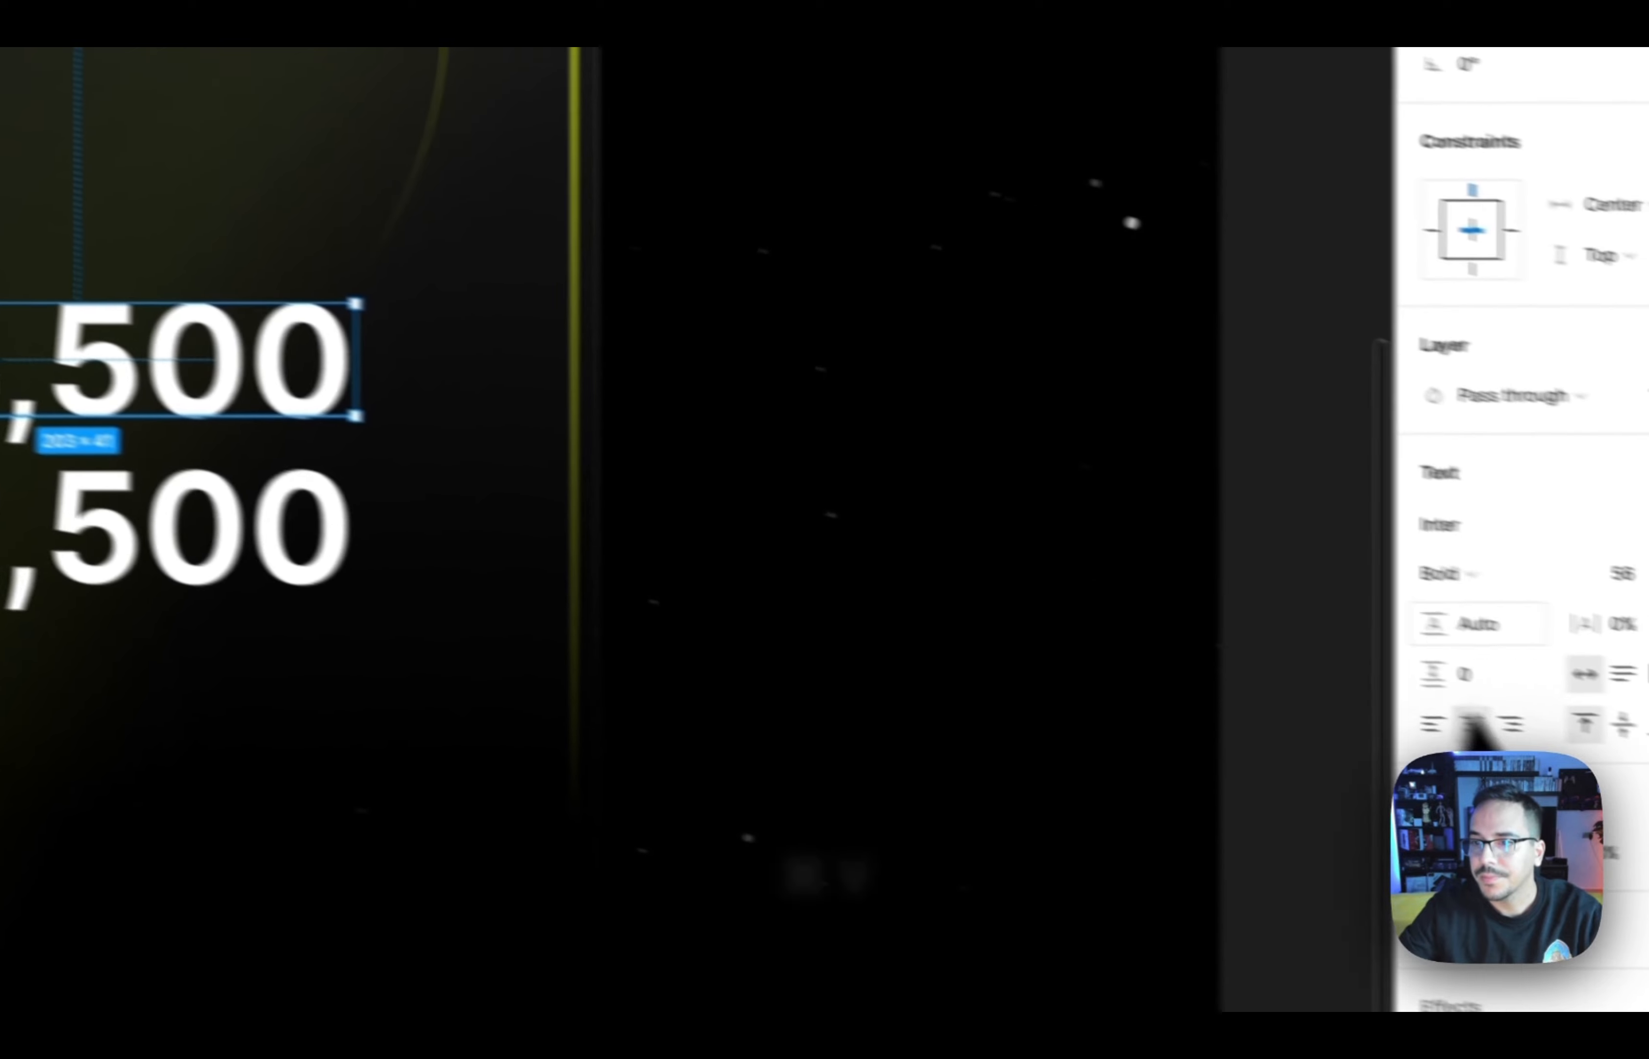
click(1421, 568)
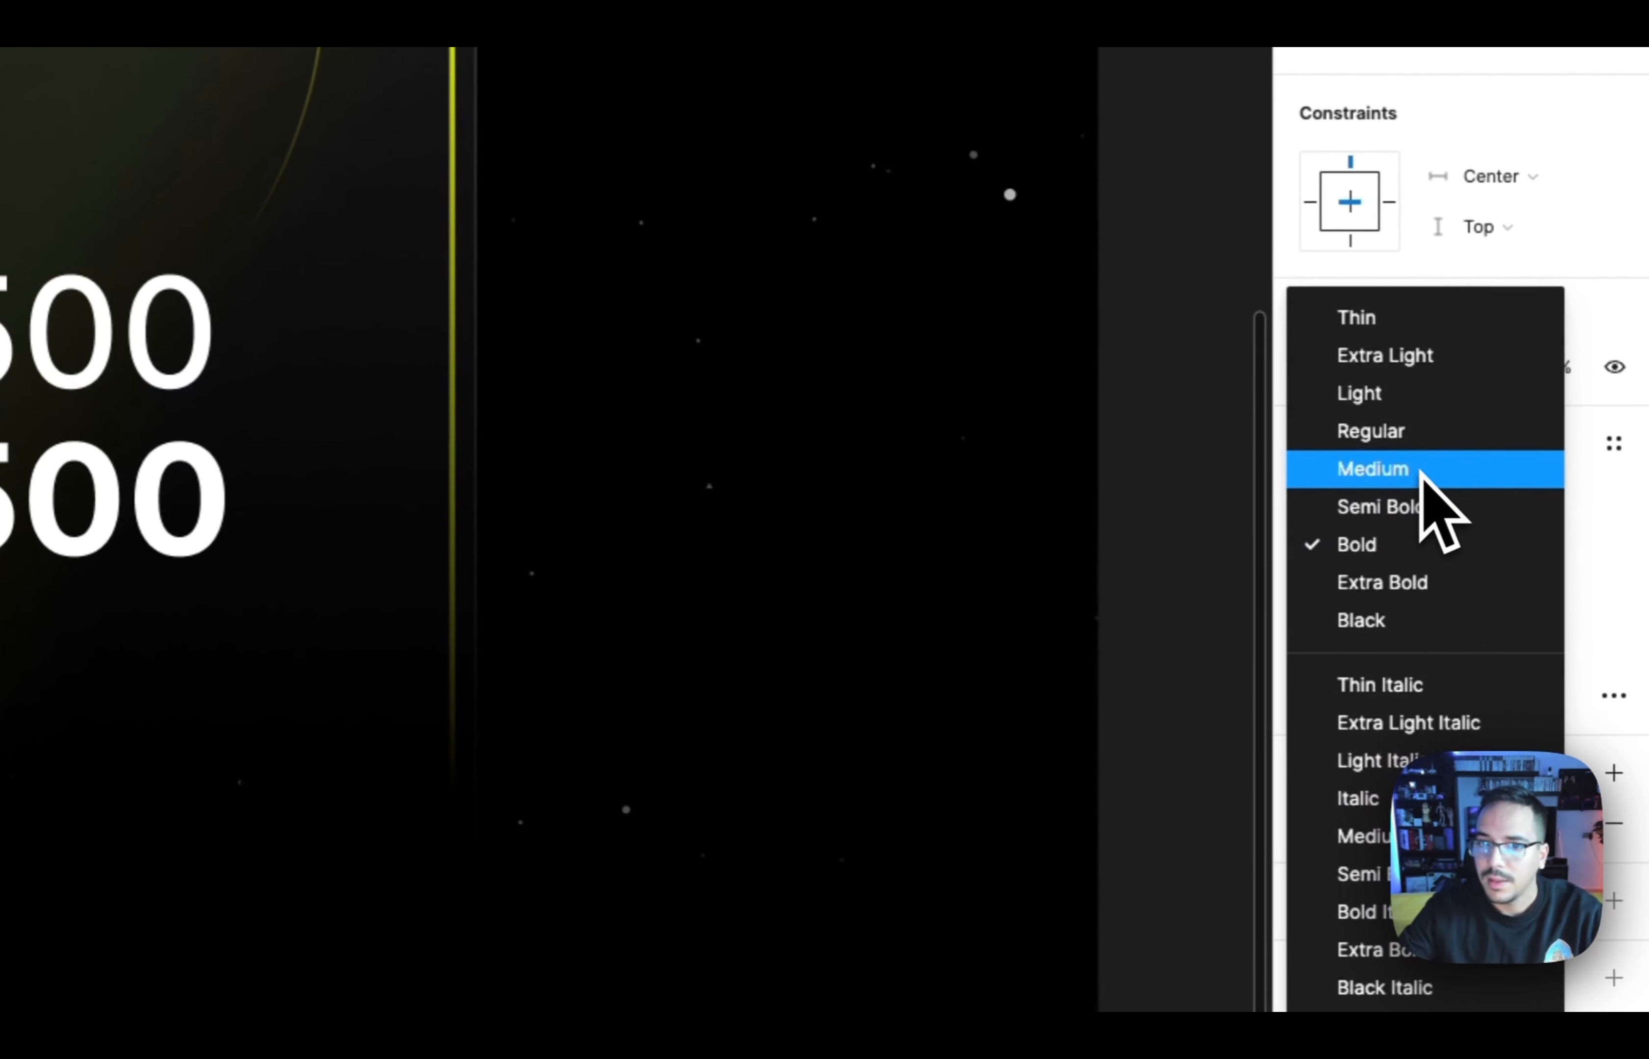
click(1419, 470)
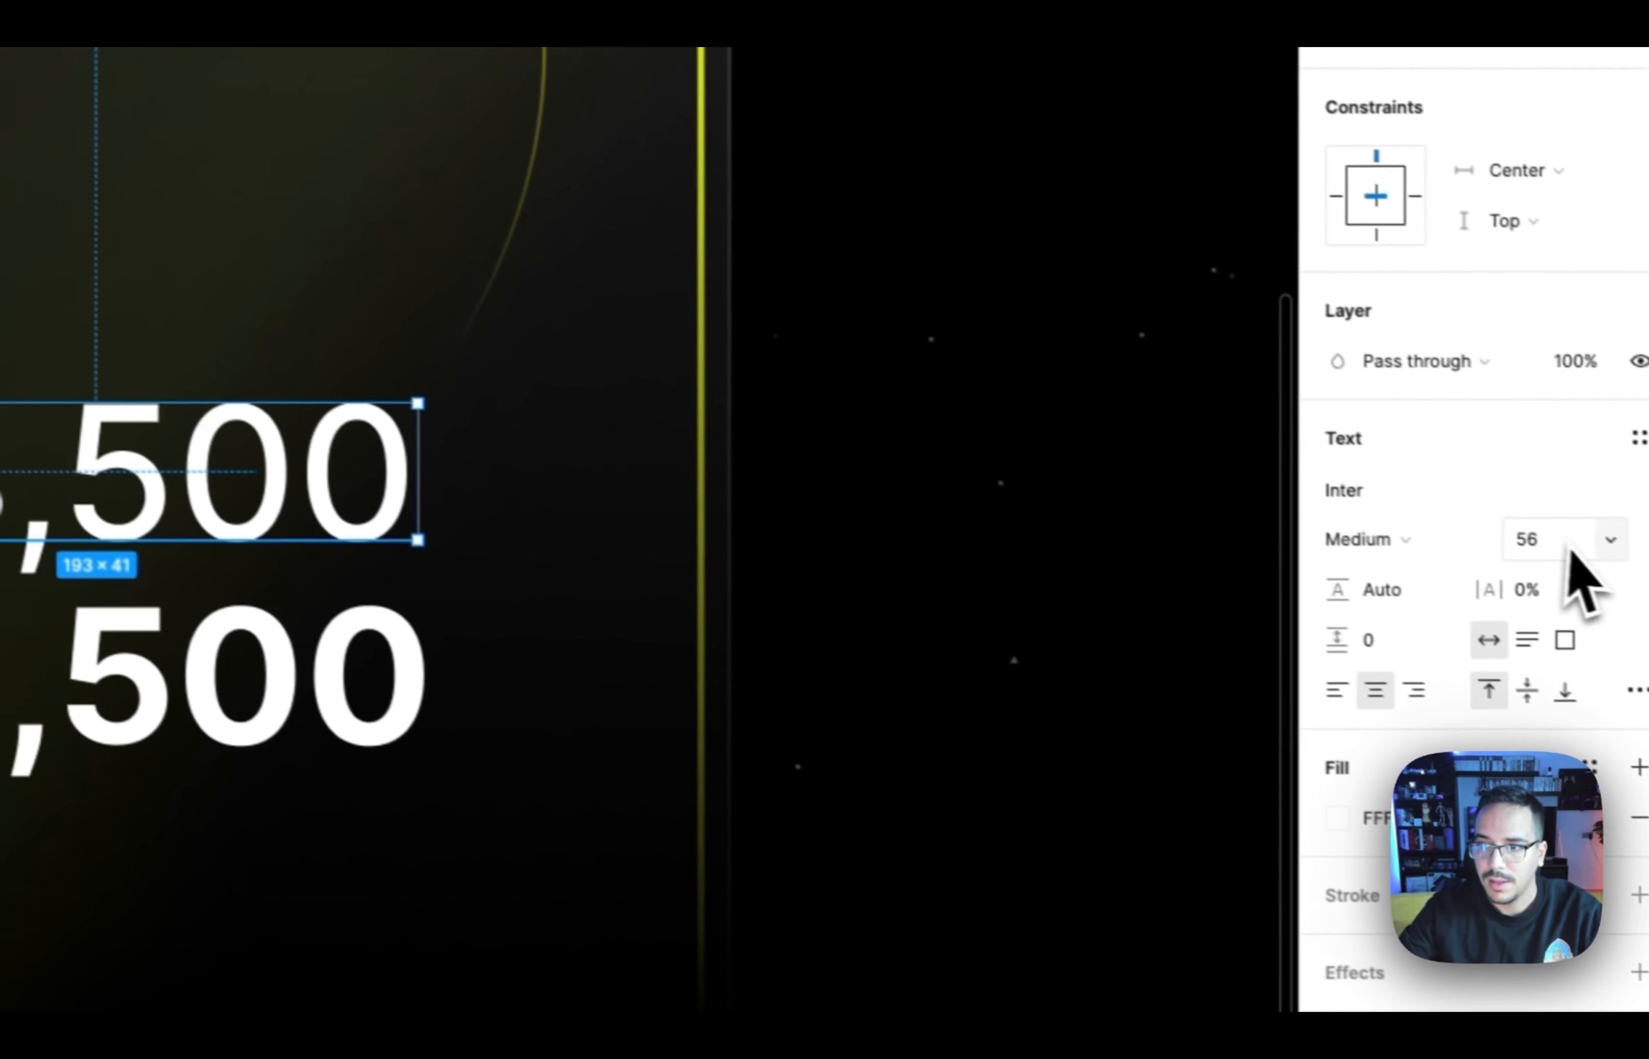
click(1539, 541)
text(14)
key(Return)
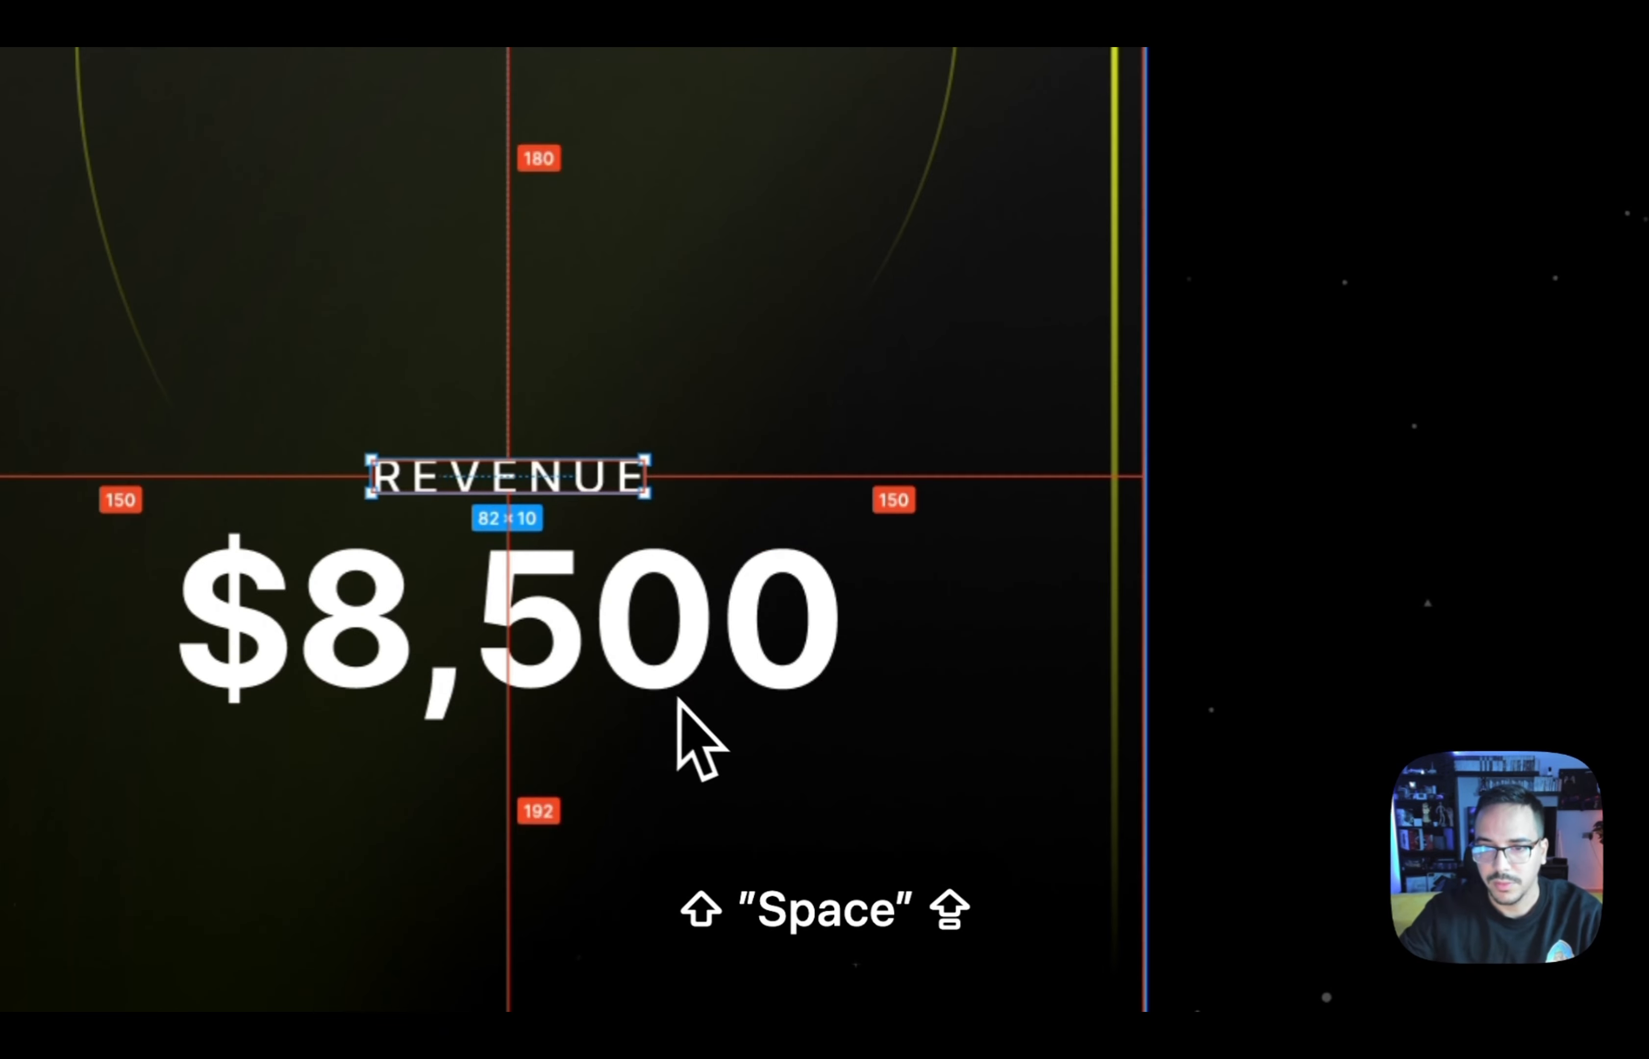
Stack REVENUE and $8,500 in a vertical auto layout with a gap of 4, and set the amount's vertical trim to full line height
click(1638, 296)
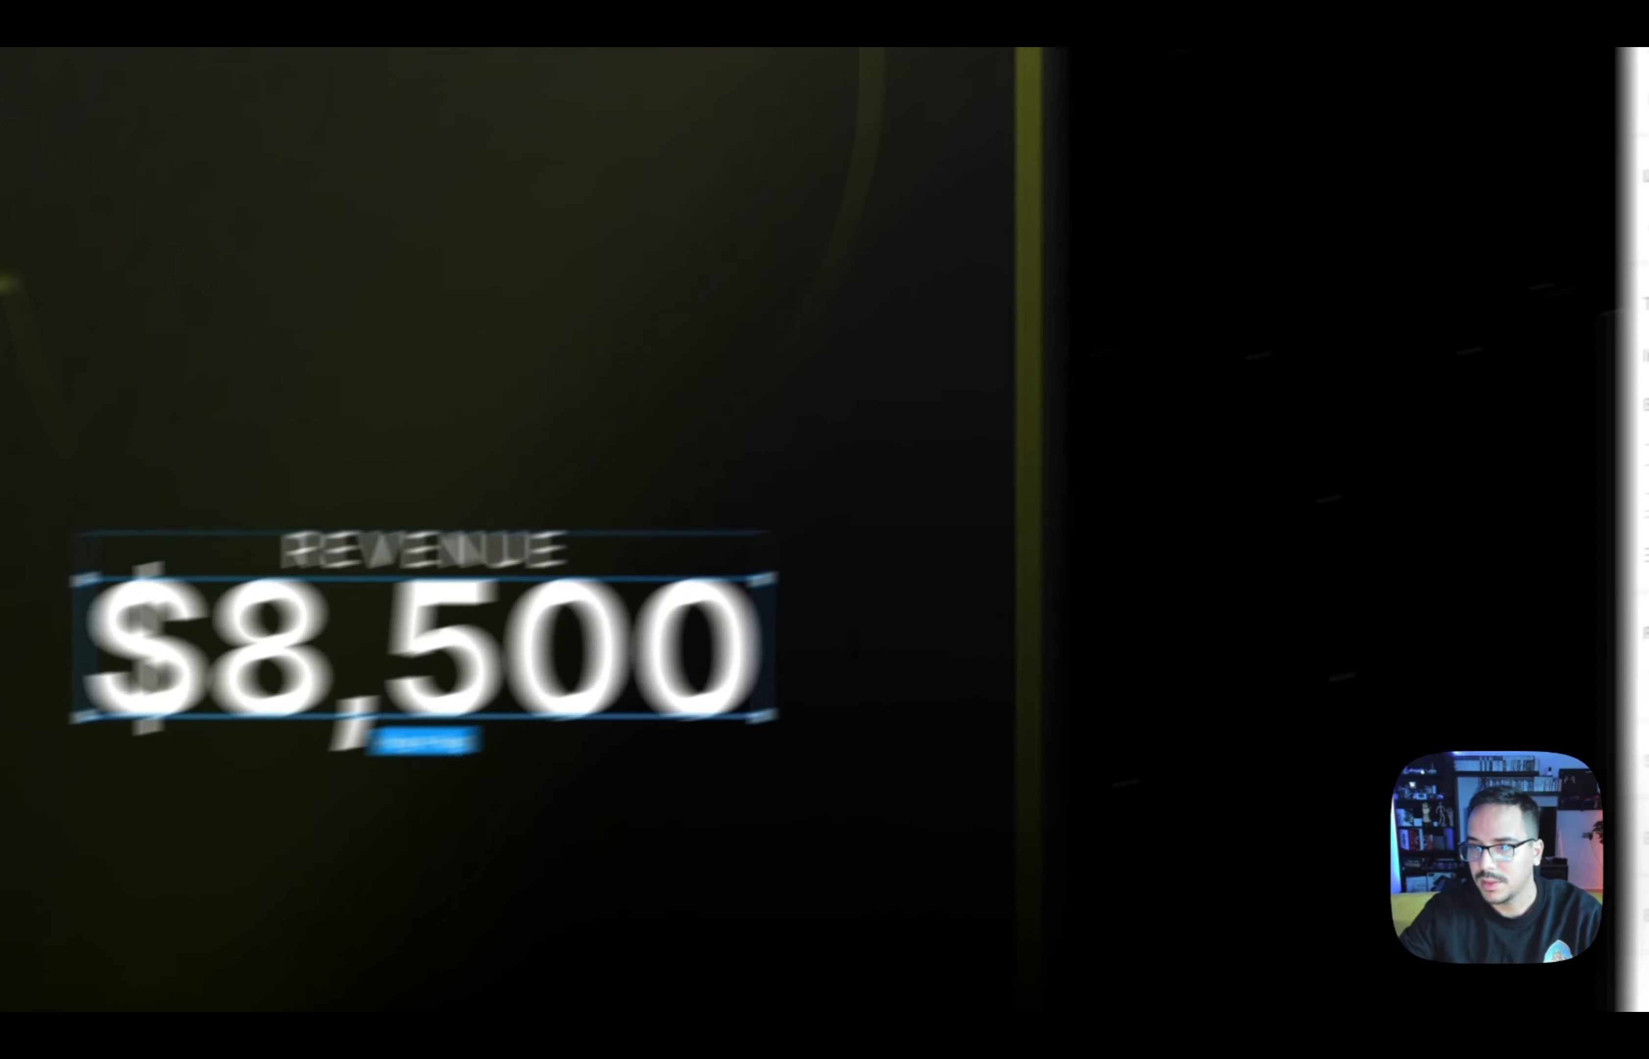
click(1643, 622)
click(1207, 719)
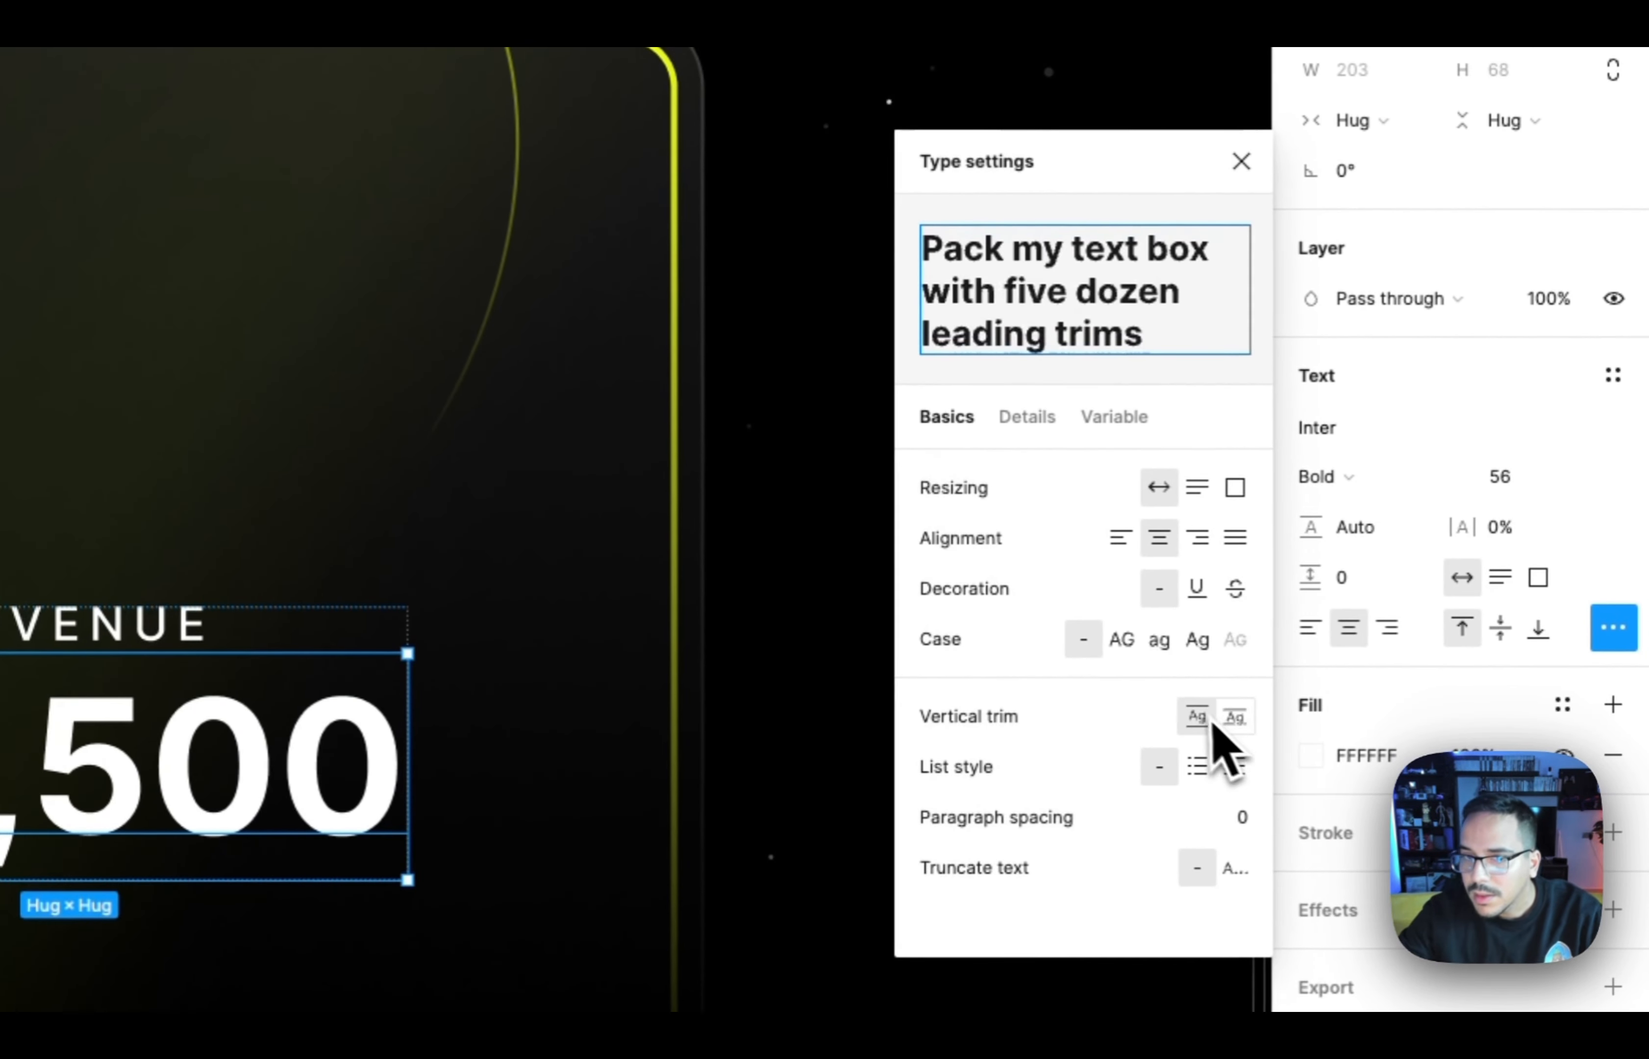
click(1240, 161)
click(274, 628)
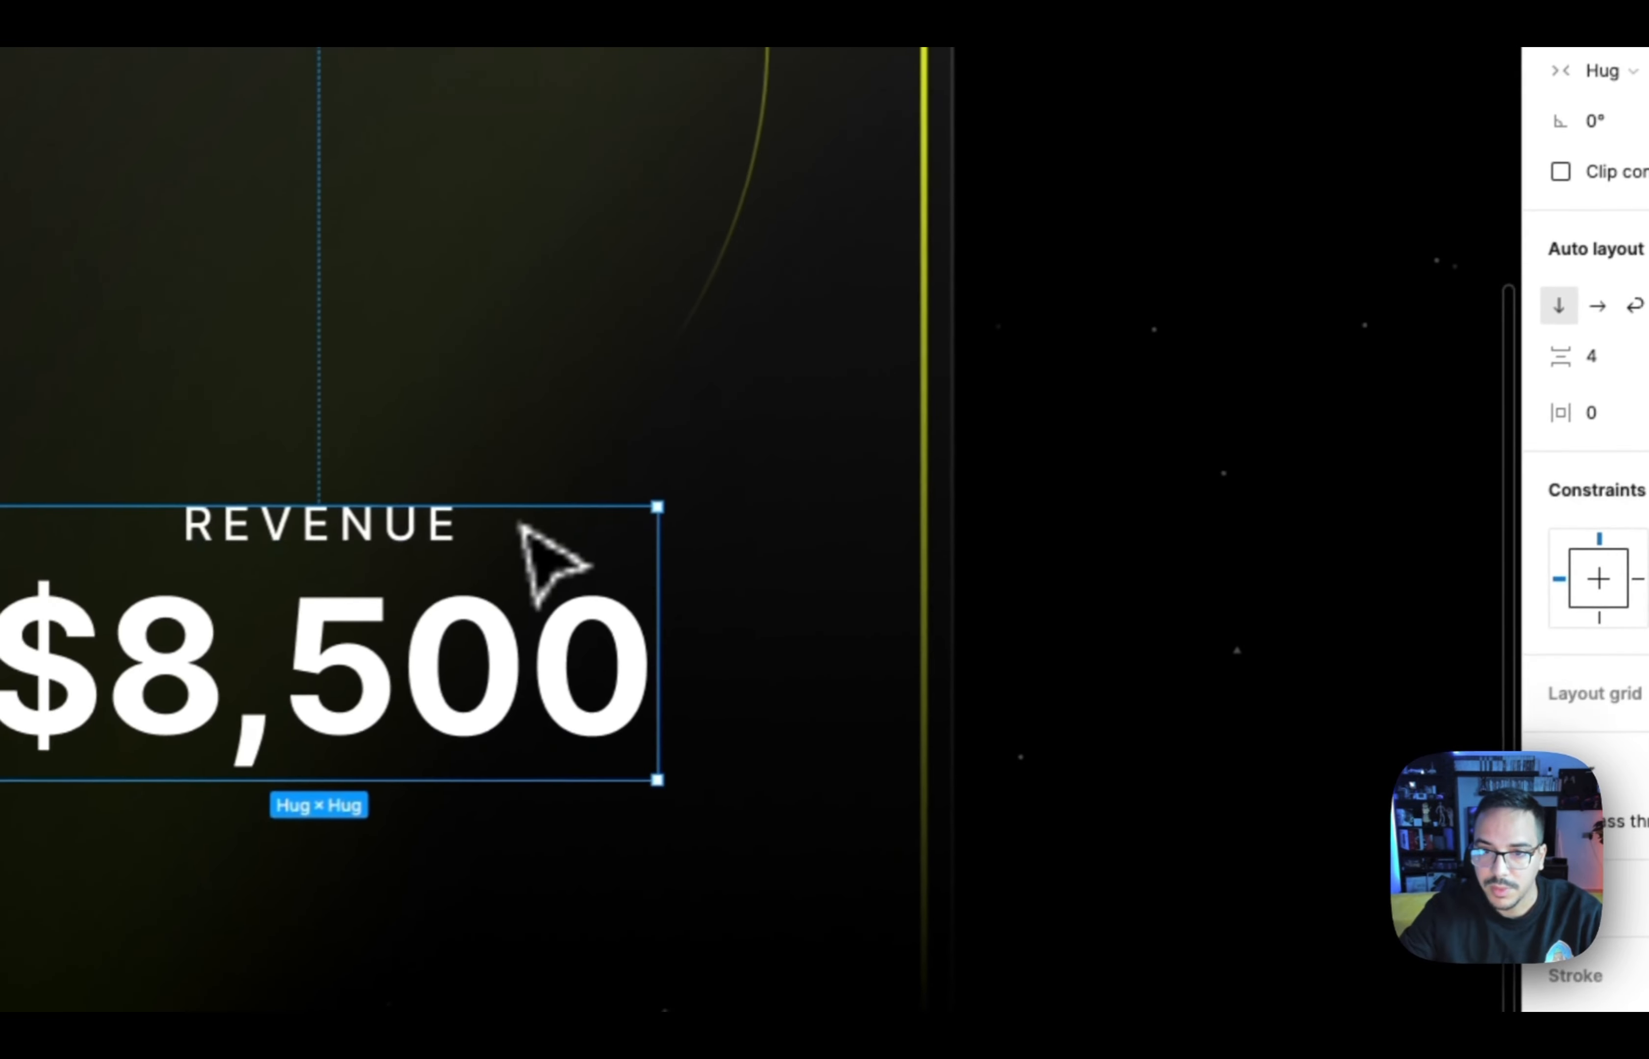
Set the gap between REVENUE and $8,500 to 2 and lower the REVENUE label's fill opacity to 40%
click(1490, 409)
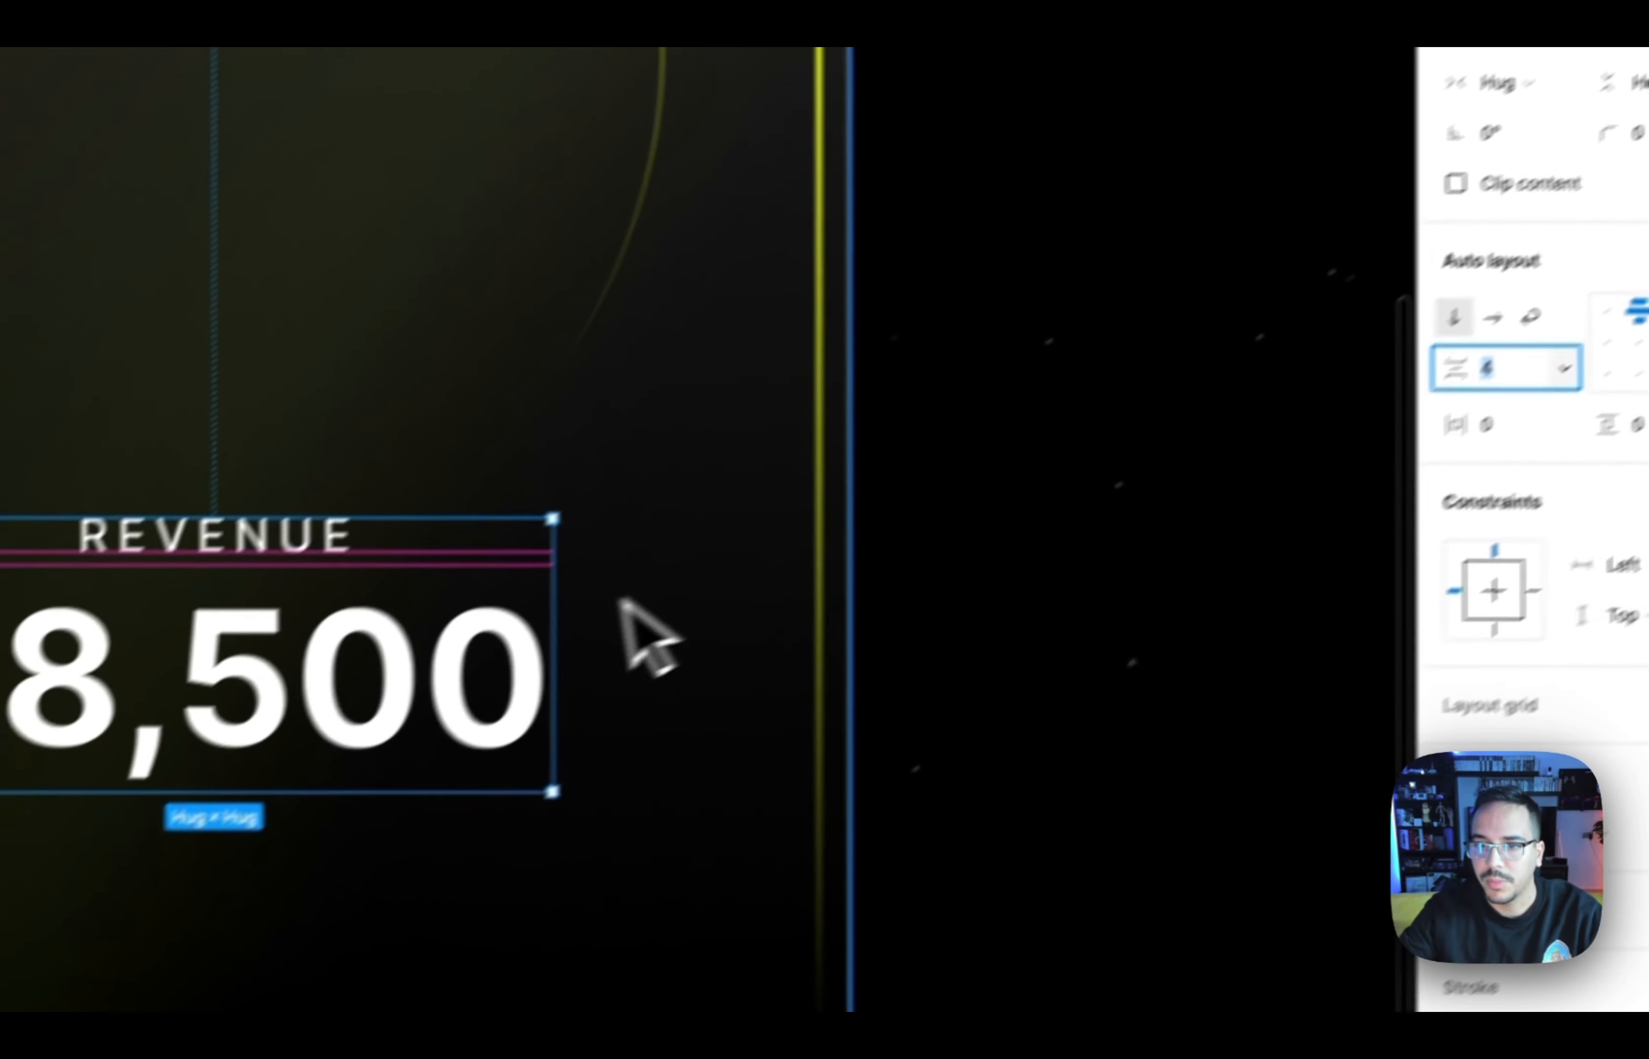
key(Down)
key(Down)
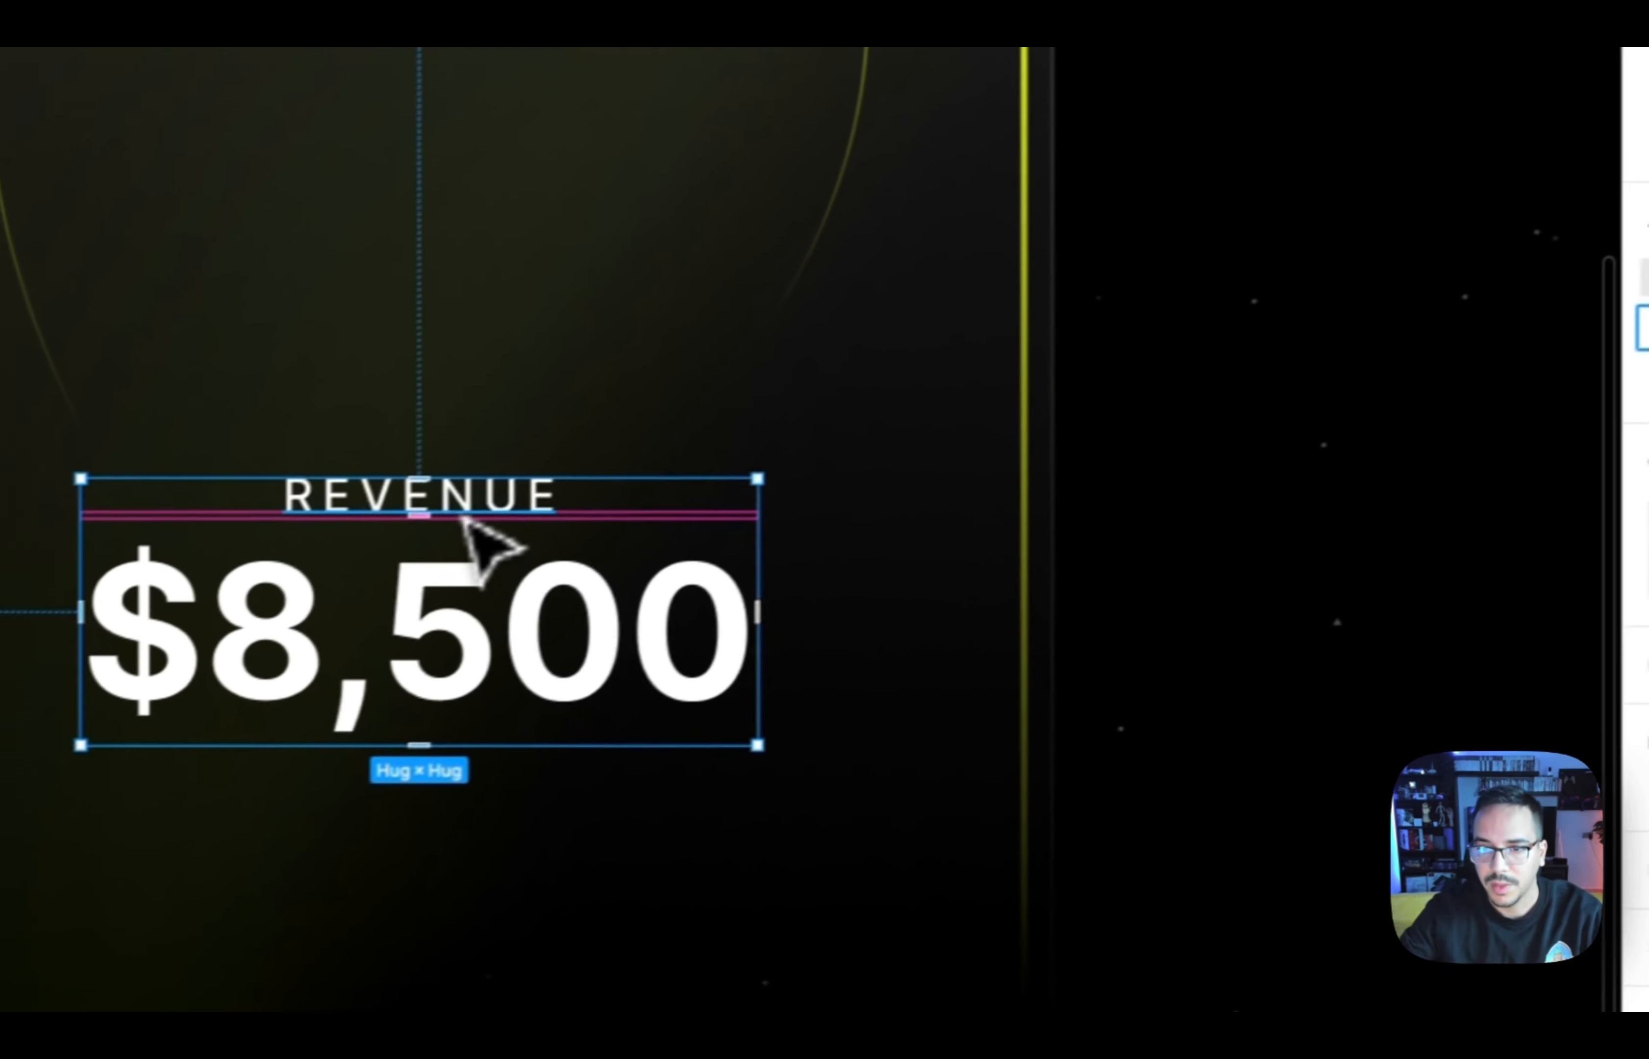
click(463, 516)
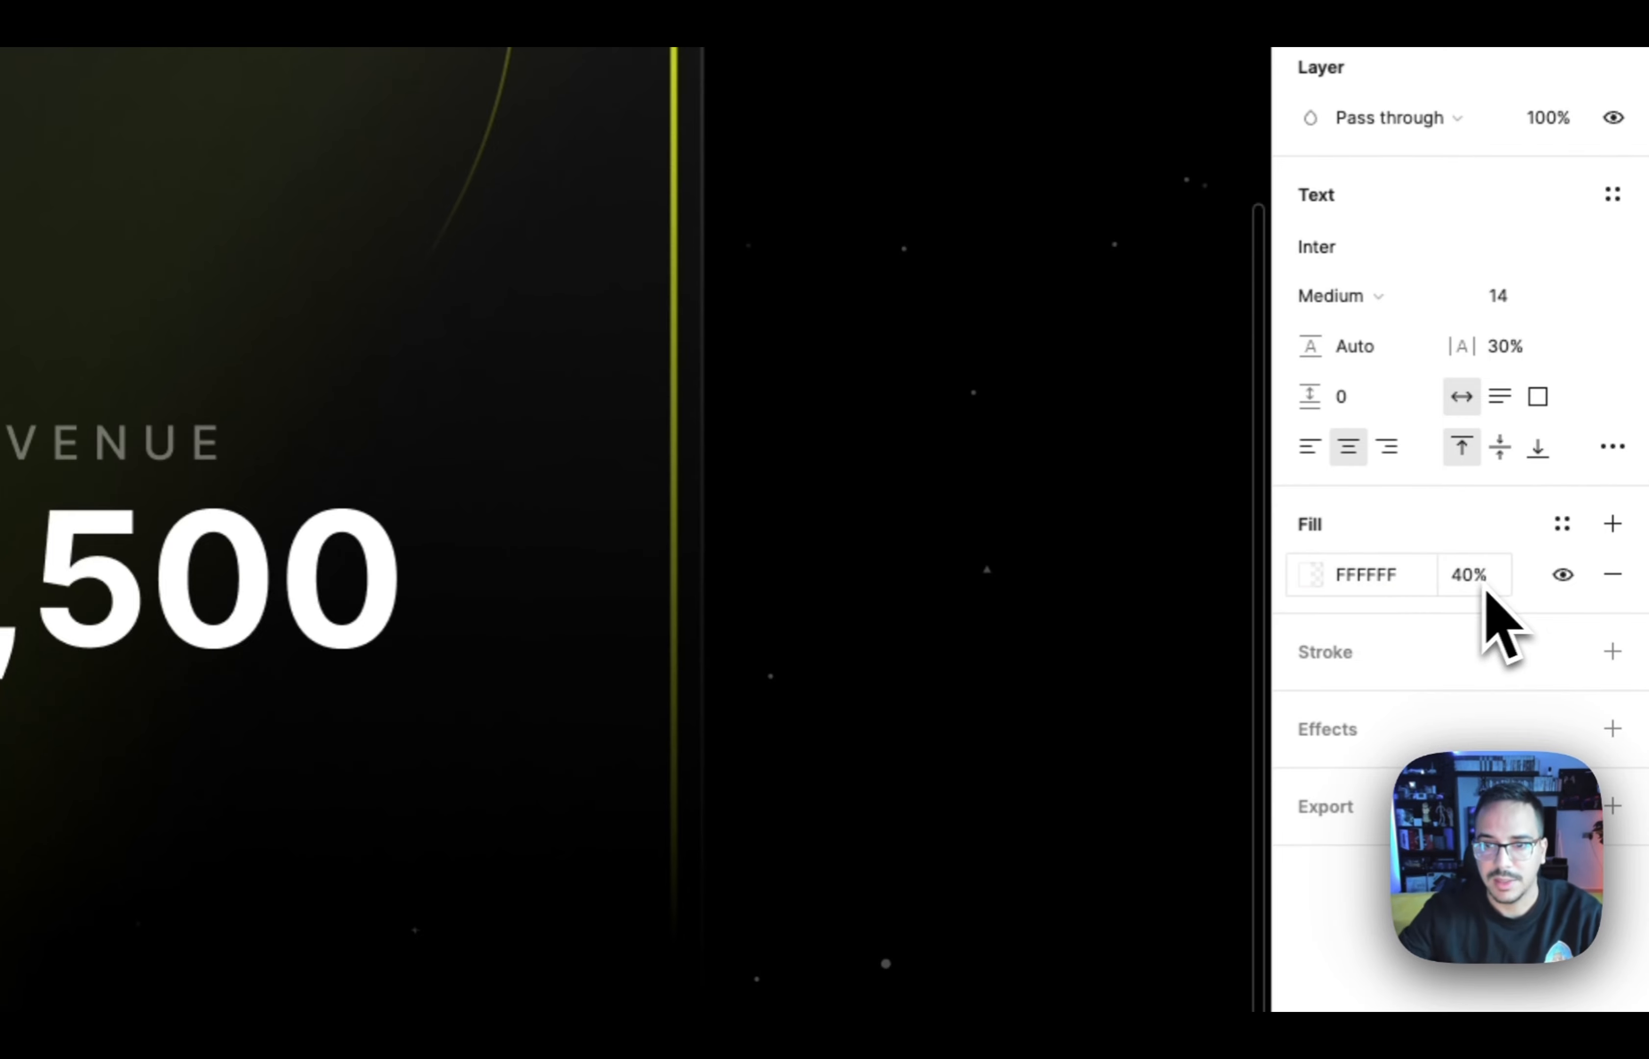
click(614, 603)
scroll(620, 596, down, 2)
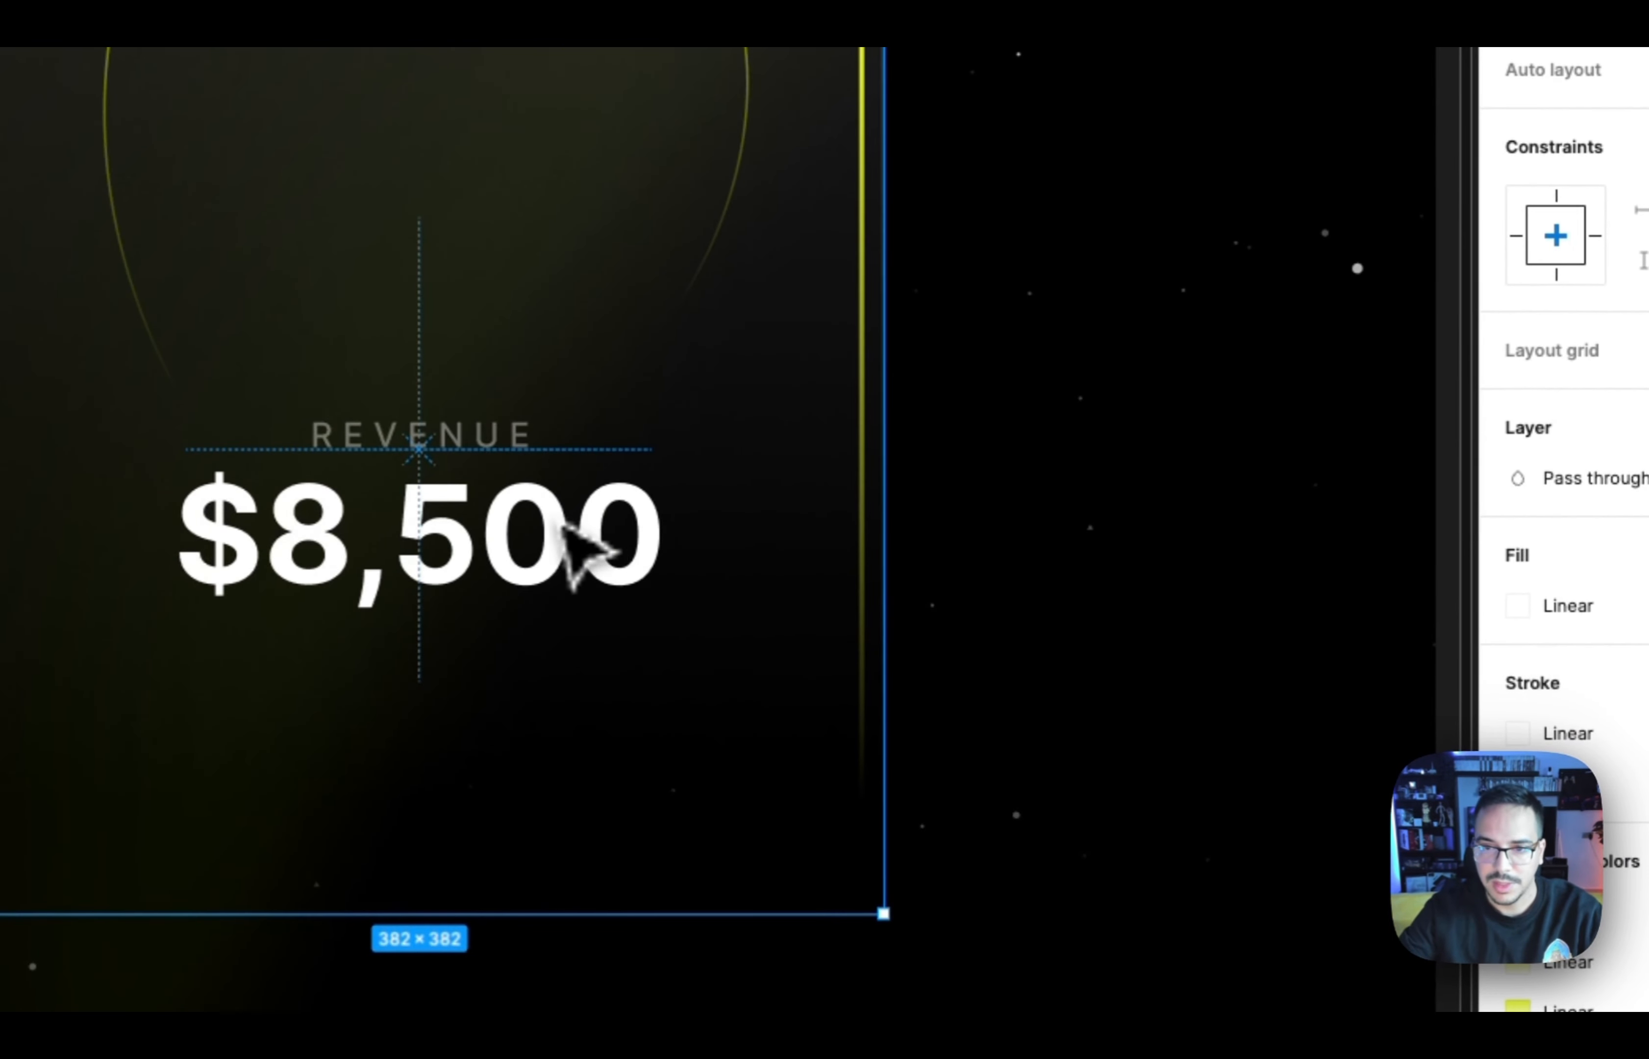
Duplicate the REVENUE stack below the original, left-align its contents and change the copy's label to OPTION 1
click(589, 554)
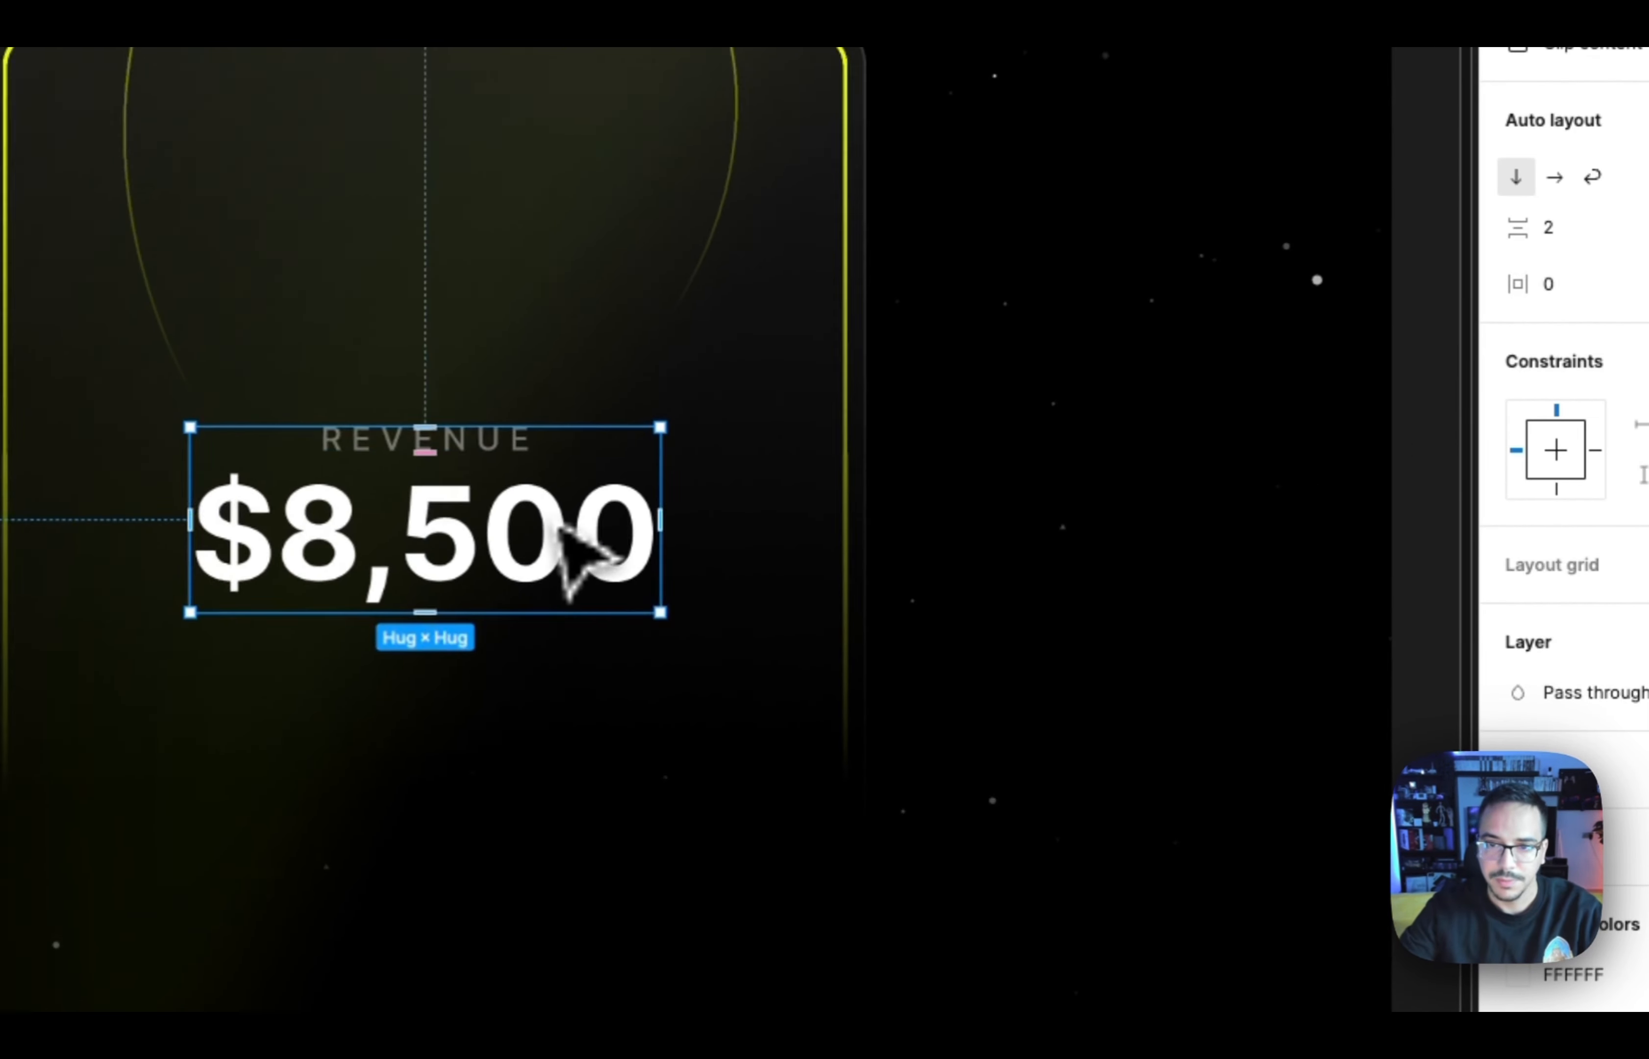
scroll(581, 553, down, 3)
scroll(655, 596, right, 2)
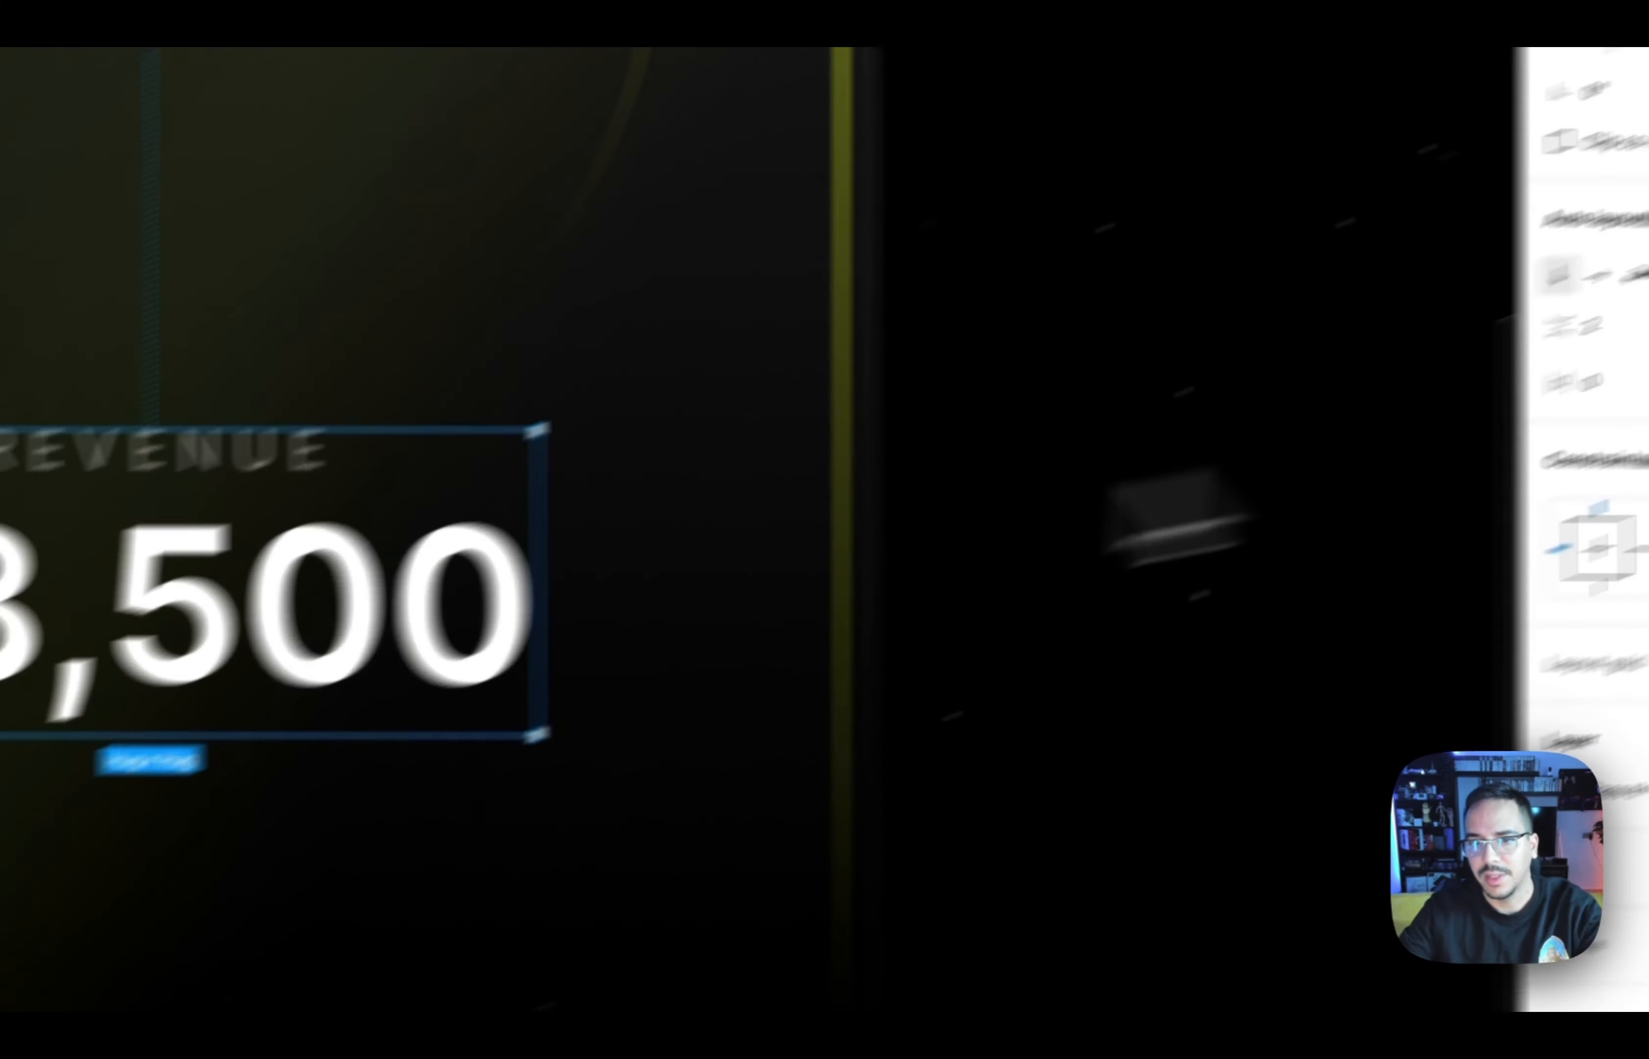
key(super+shift+v)
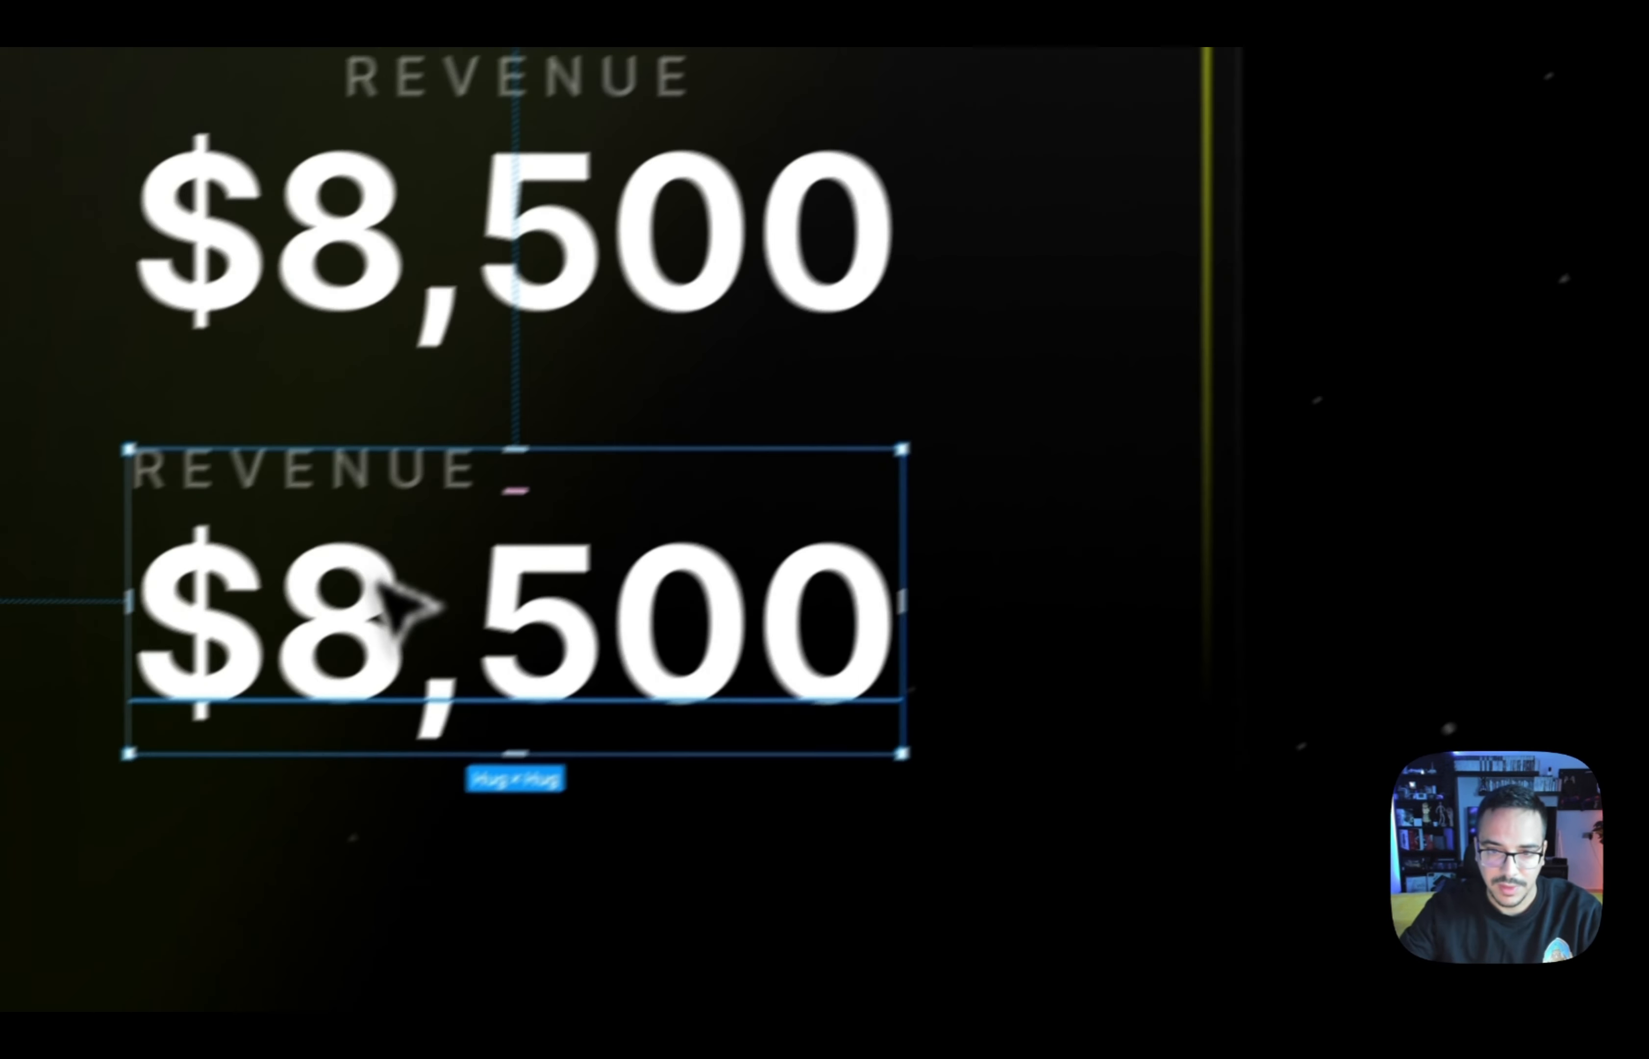
double_click(444, 419)
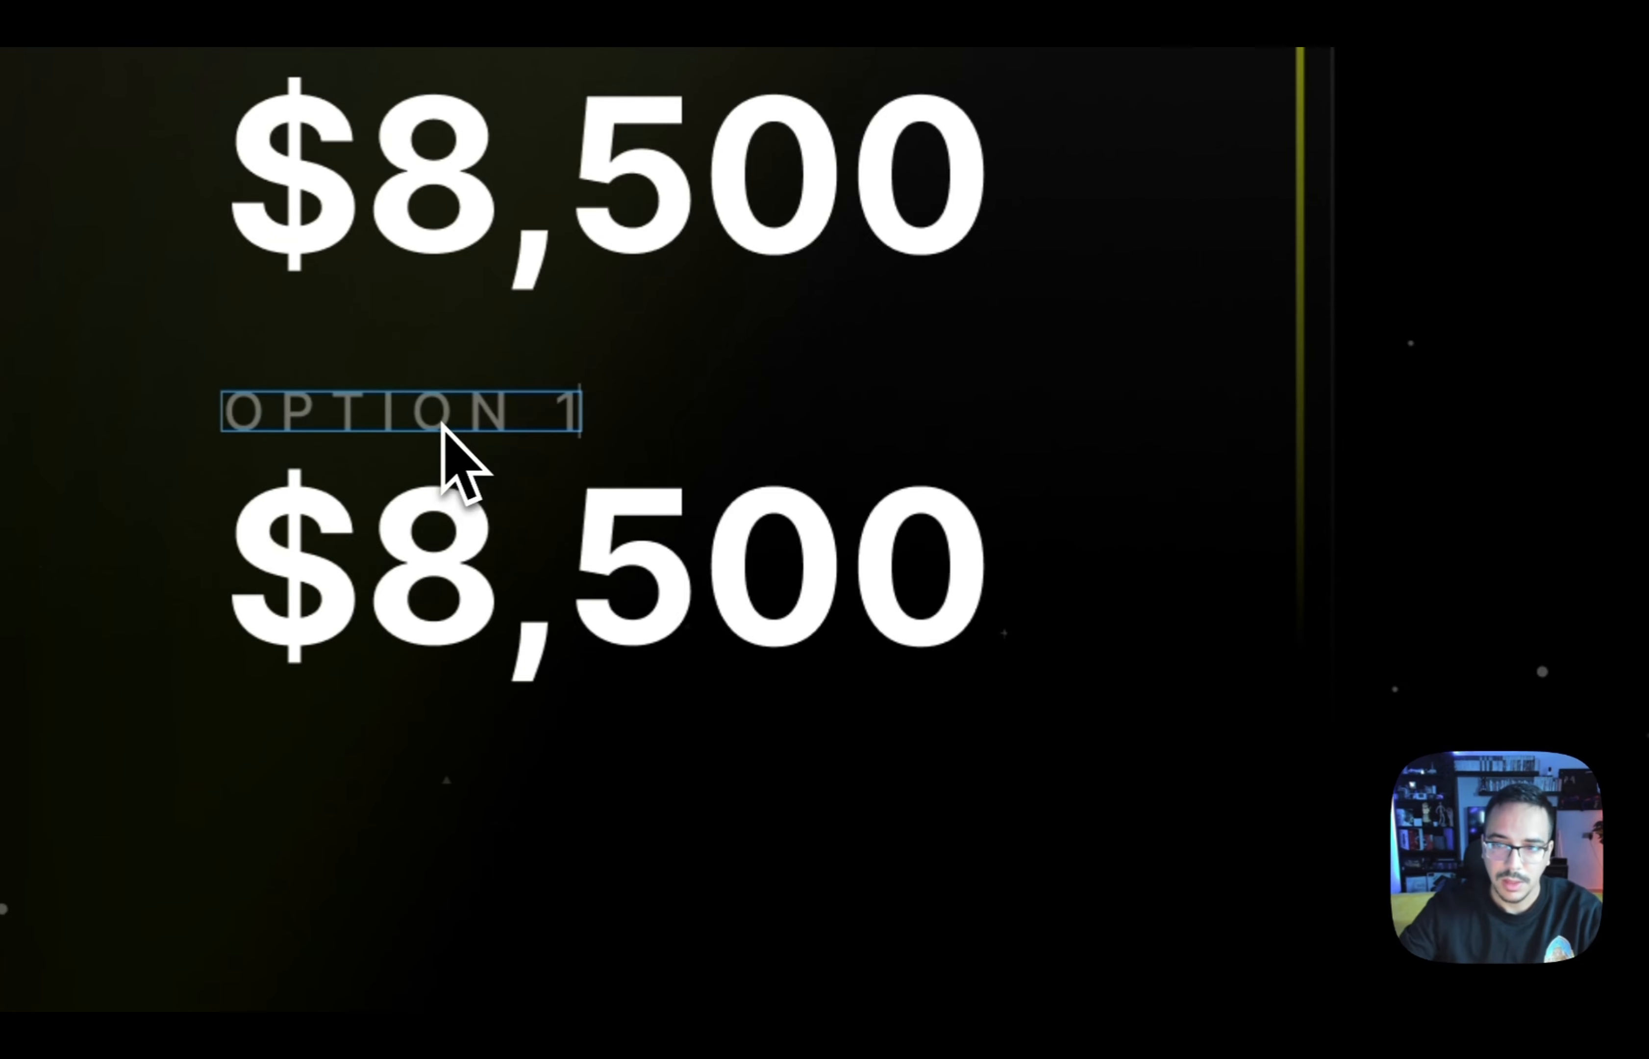
Set the OPTION 1 label's font size to 12
key(super+a)
click(1532, 513)
key(Down)
key(Down)
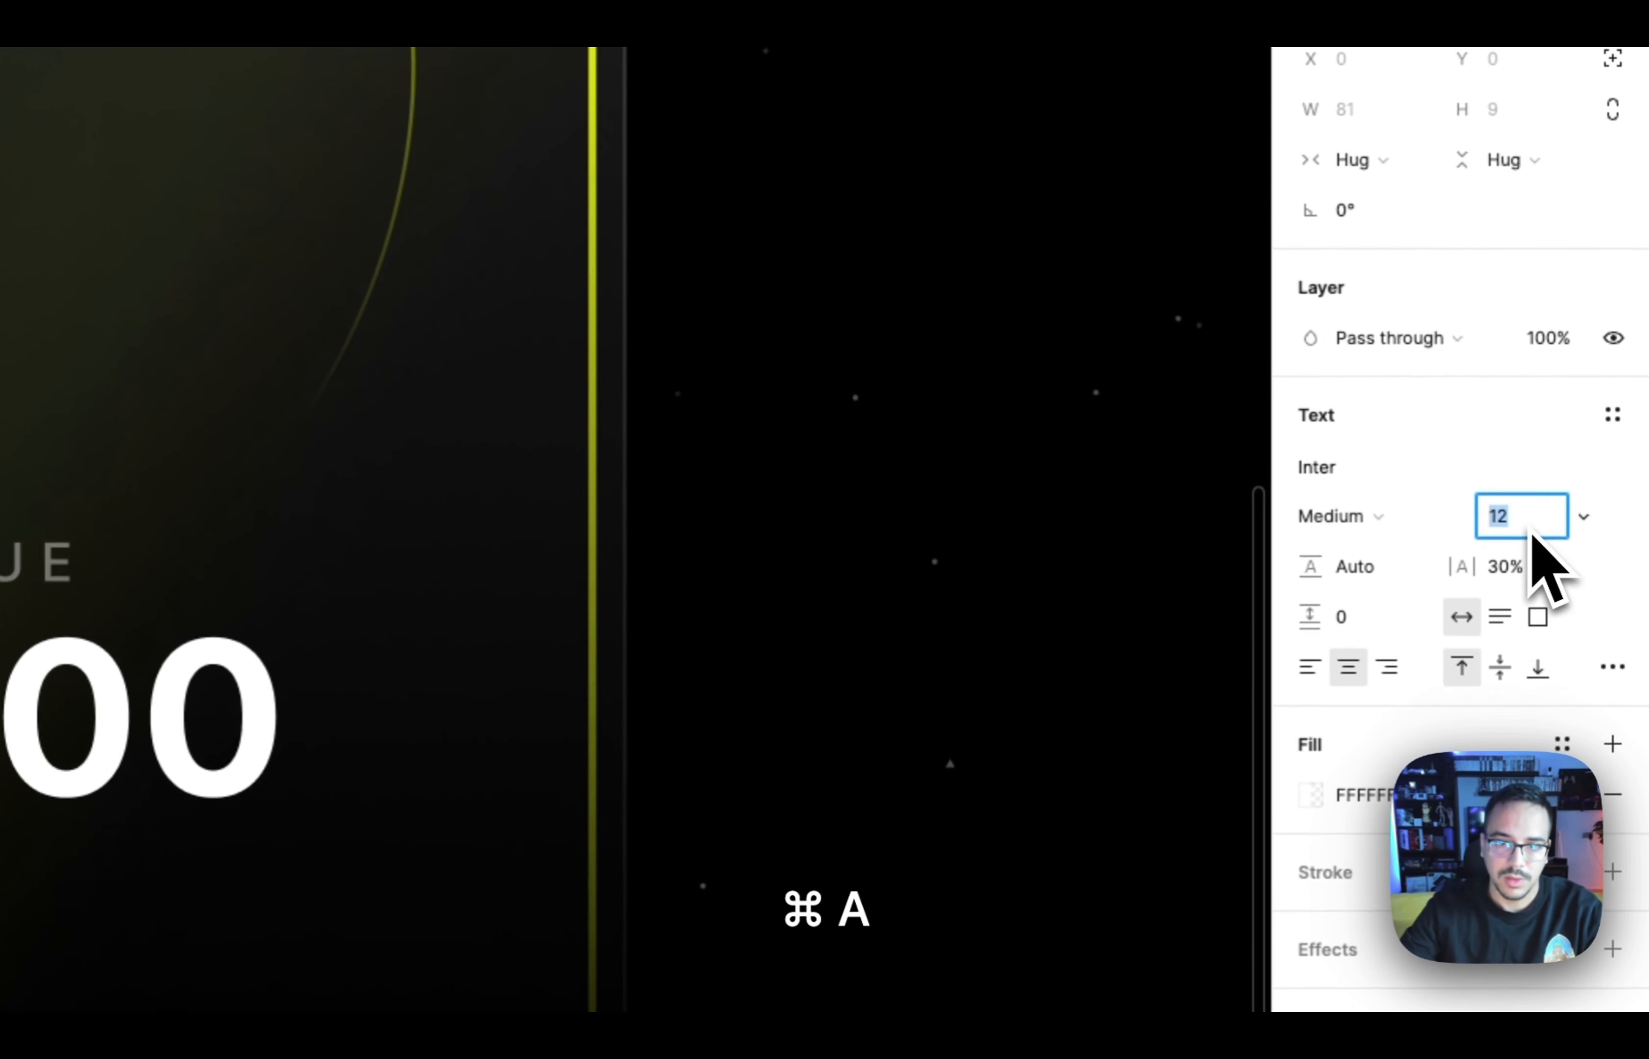
key(Return)
Set the $8,500 amount under OPTION 1 to font size 36 and give it a lighter font weight
click(724, 618)
click(1116, 563)
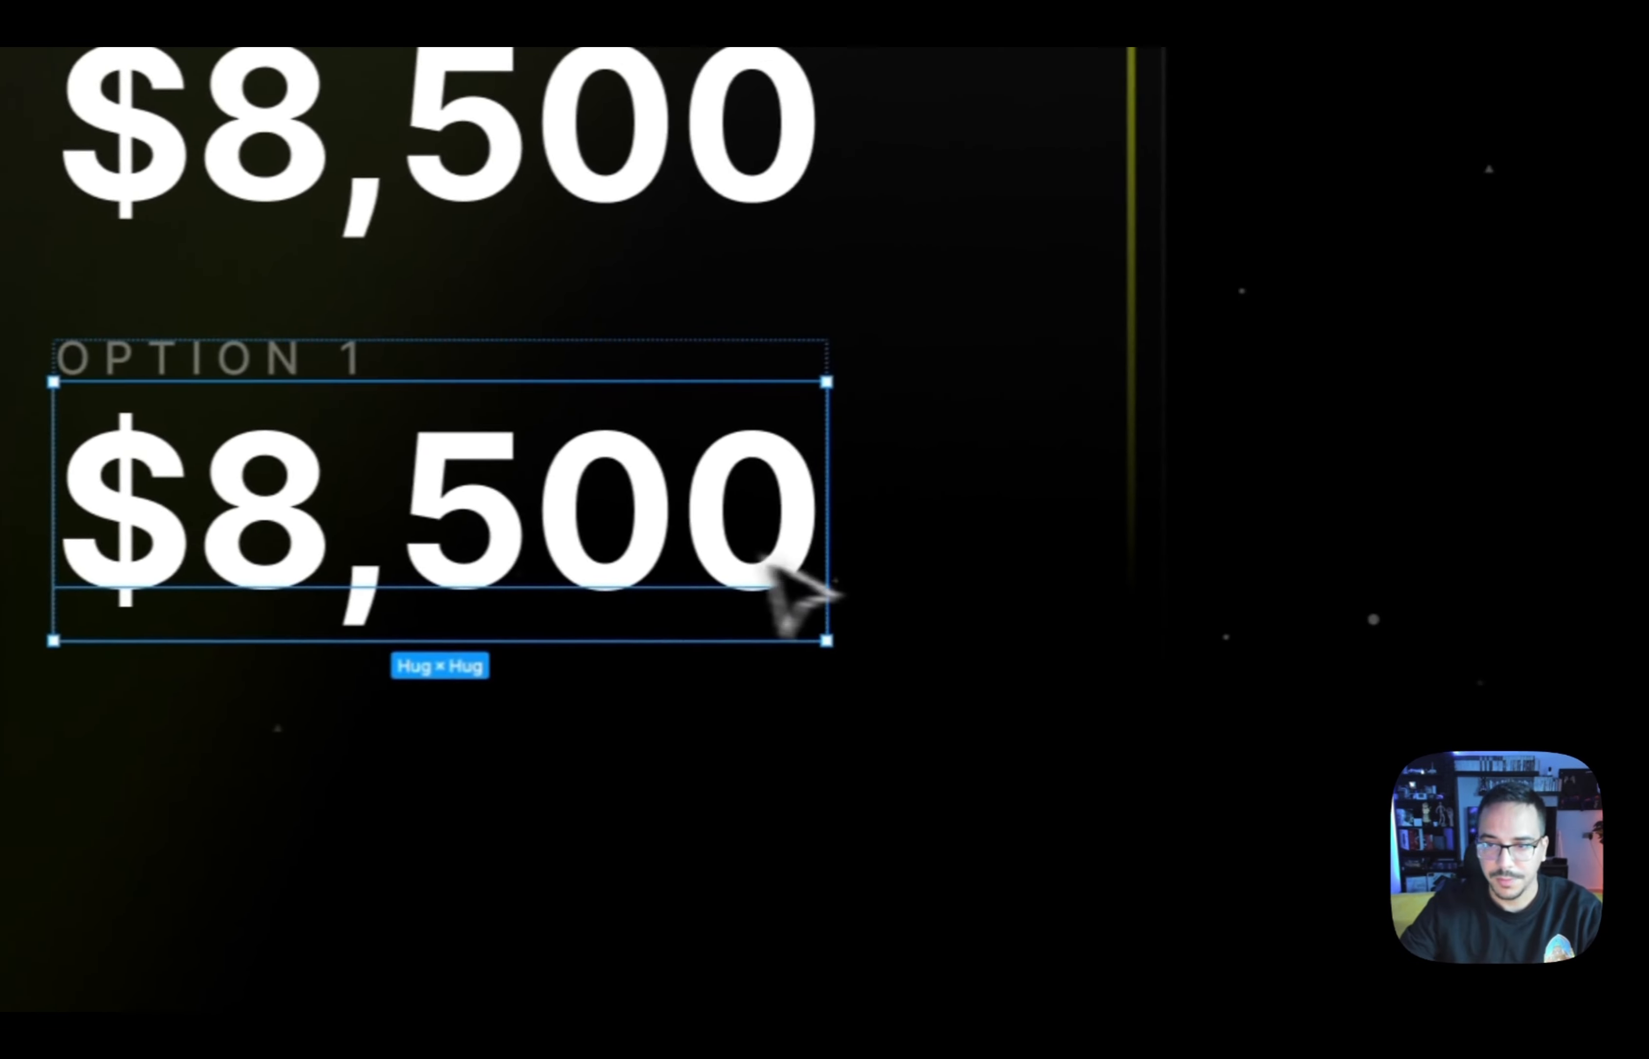
click(1594, 312)
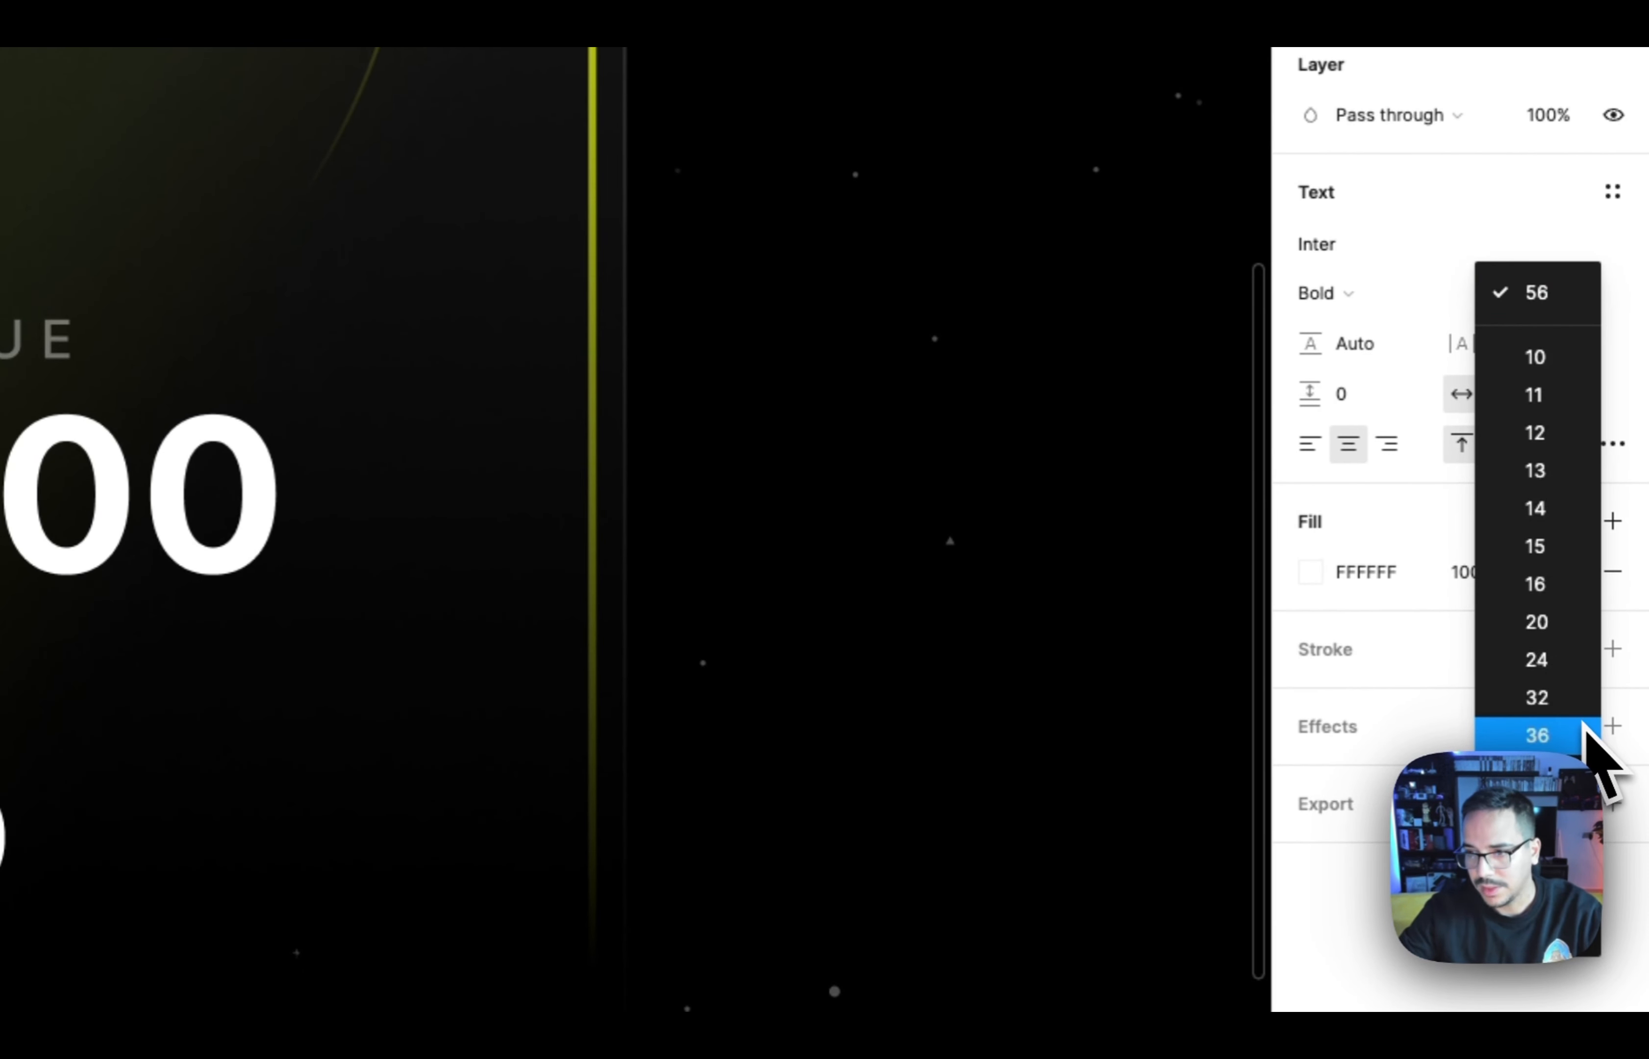
click(1585, 728)
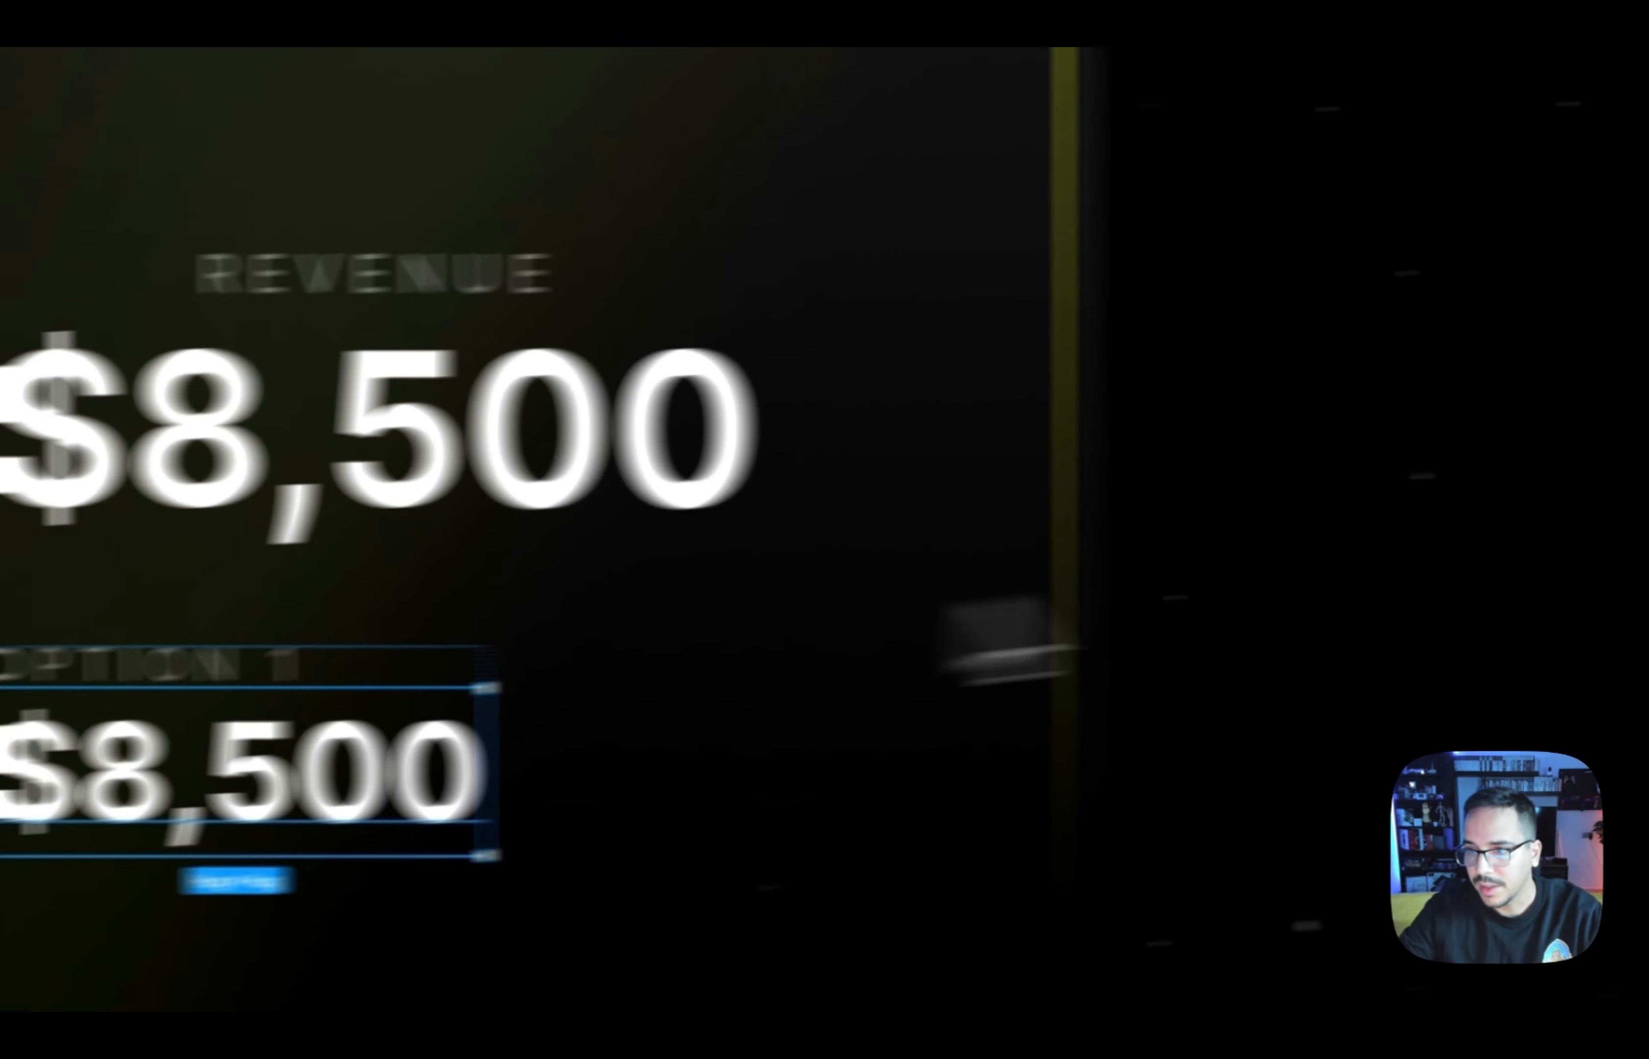
click(1416, 398)
click(1441, 361)
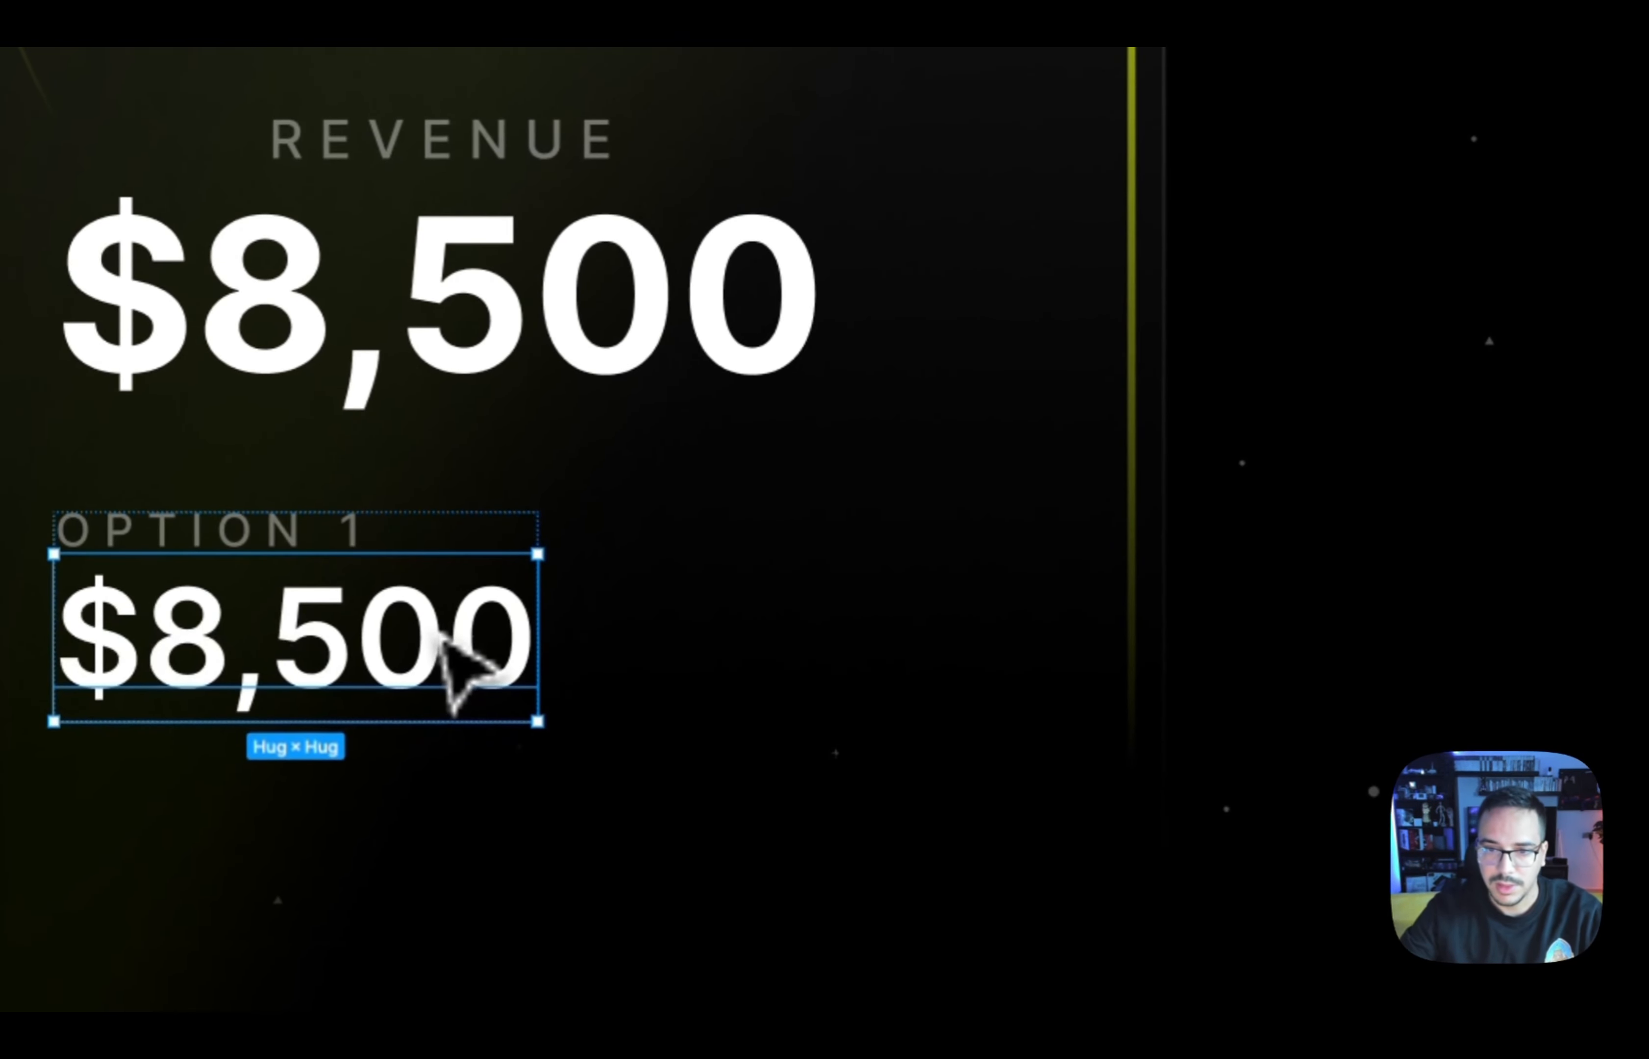
Draw a white vertical line about 58 px long to the left of the OPTION 1 stack, 8 px from its text
key(l)
drag(817, 486, 837, 717)
scroll(977, 604, up, 3)
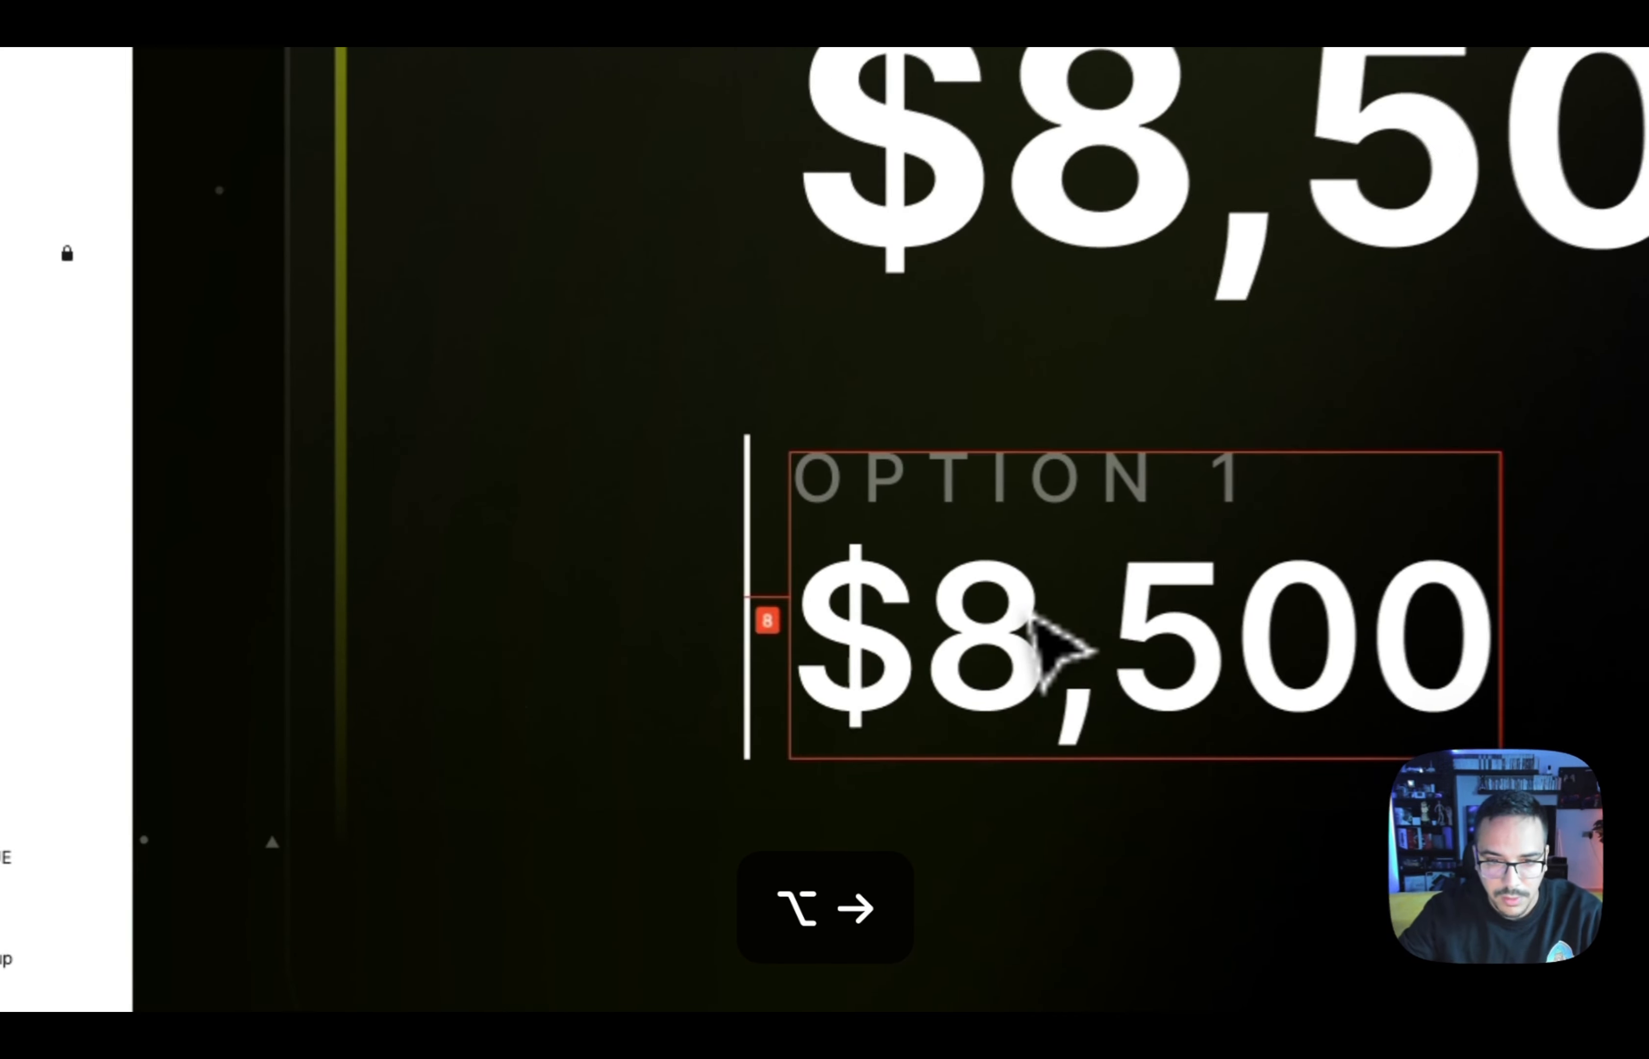
key(alt+Down)
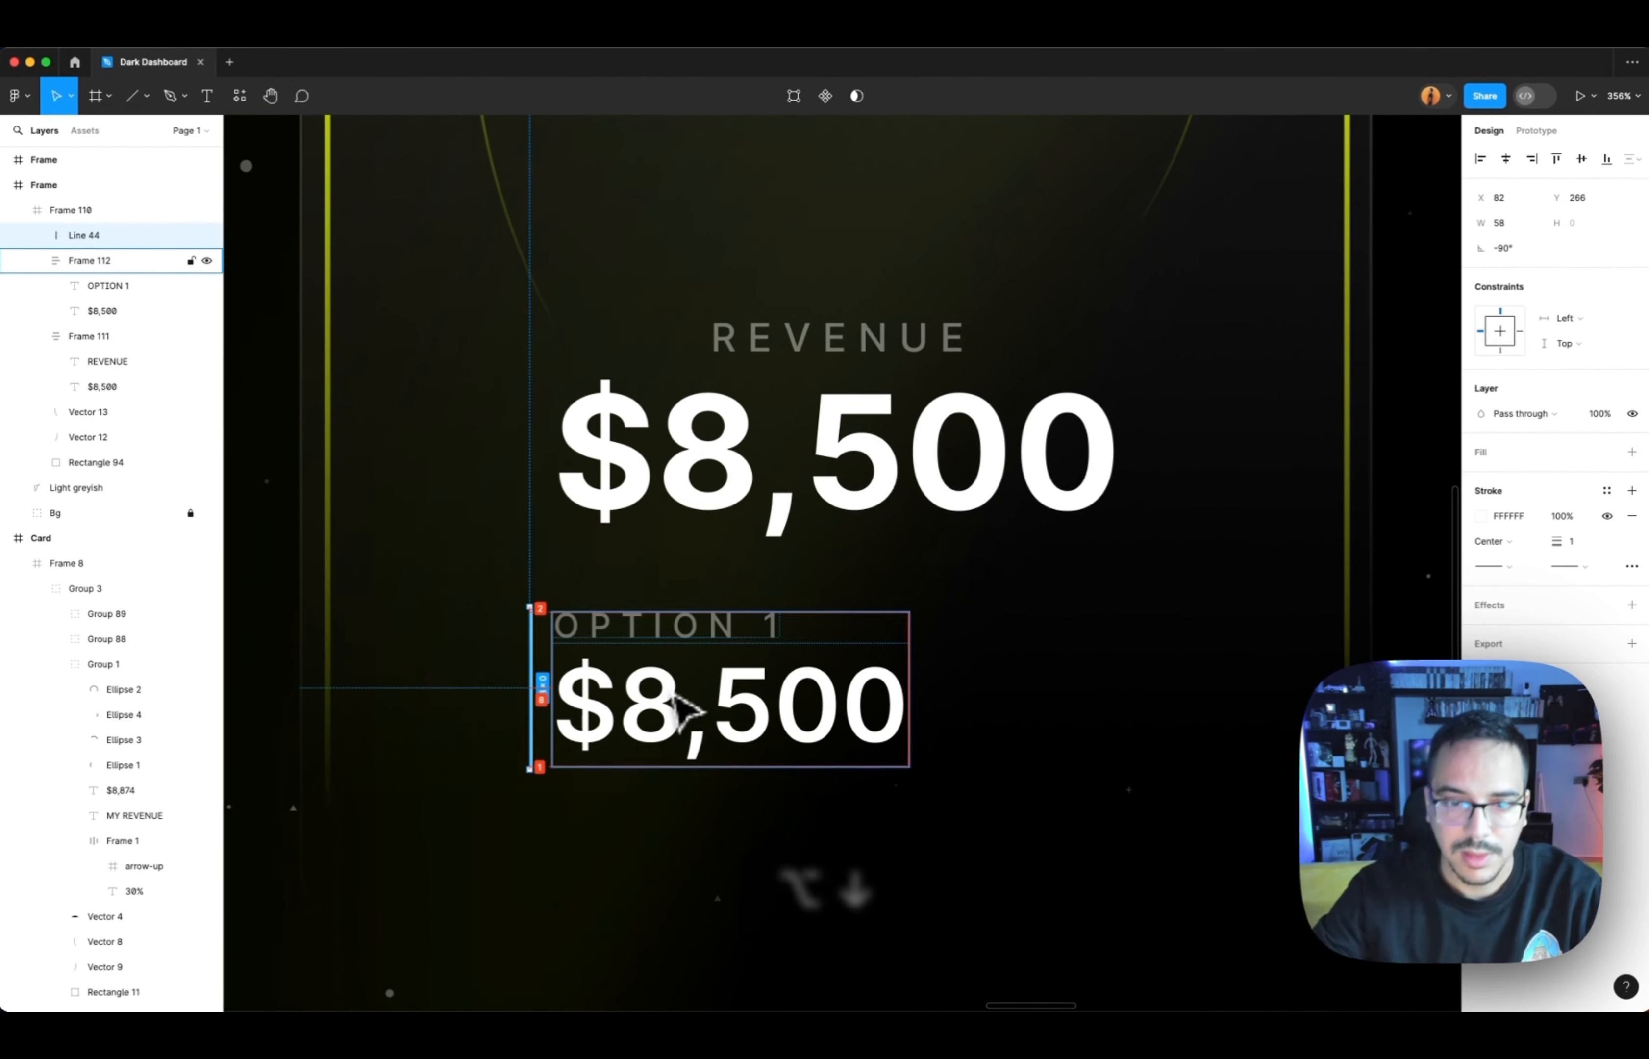
Combine the vertical line and the OPTION 1 stack into a horizontal auto layout with the line in front of the text
shift+click(676, 695)
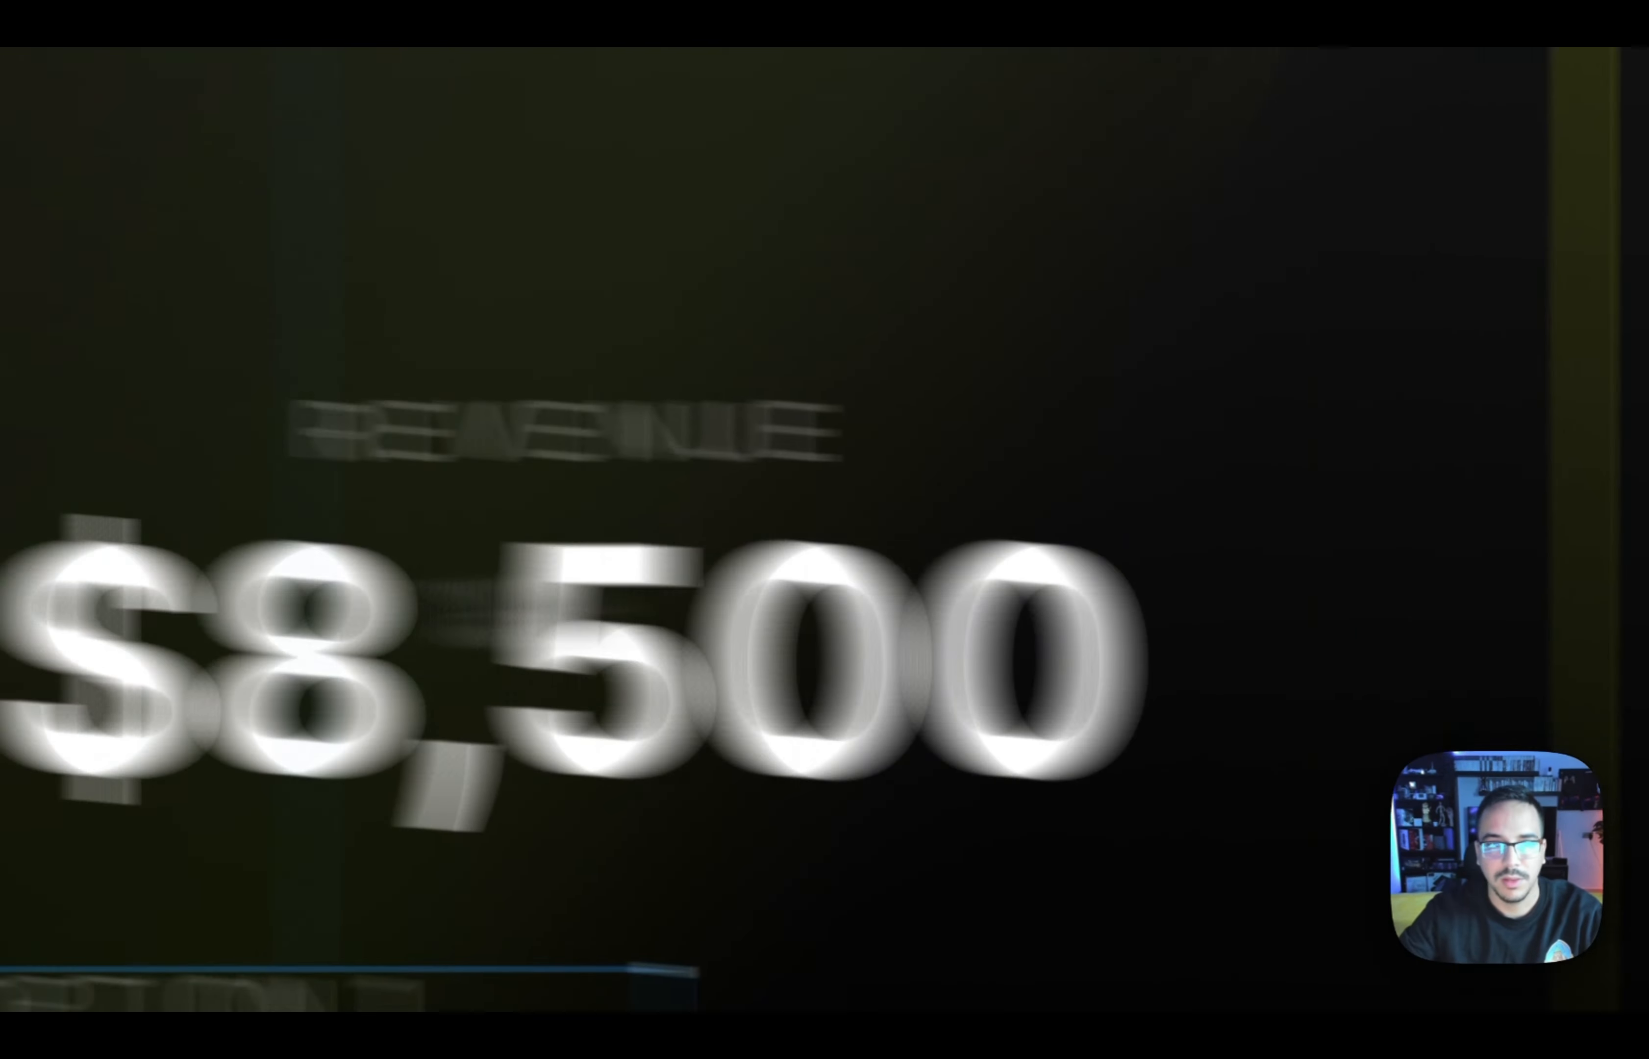
key(shift+a)
click(66, 329)
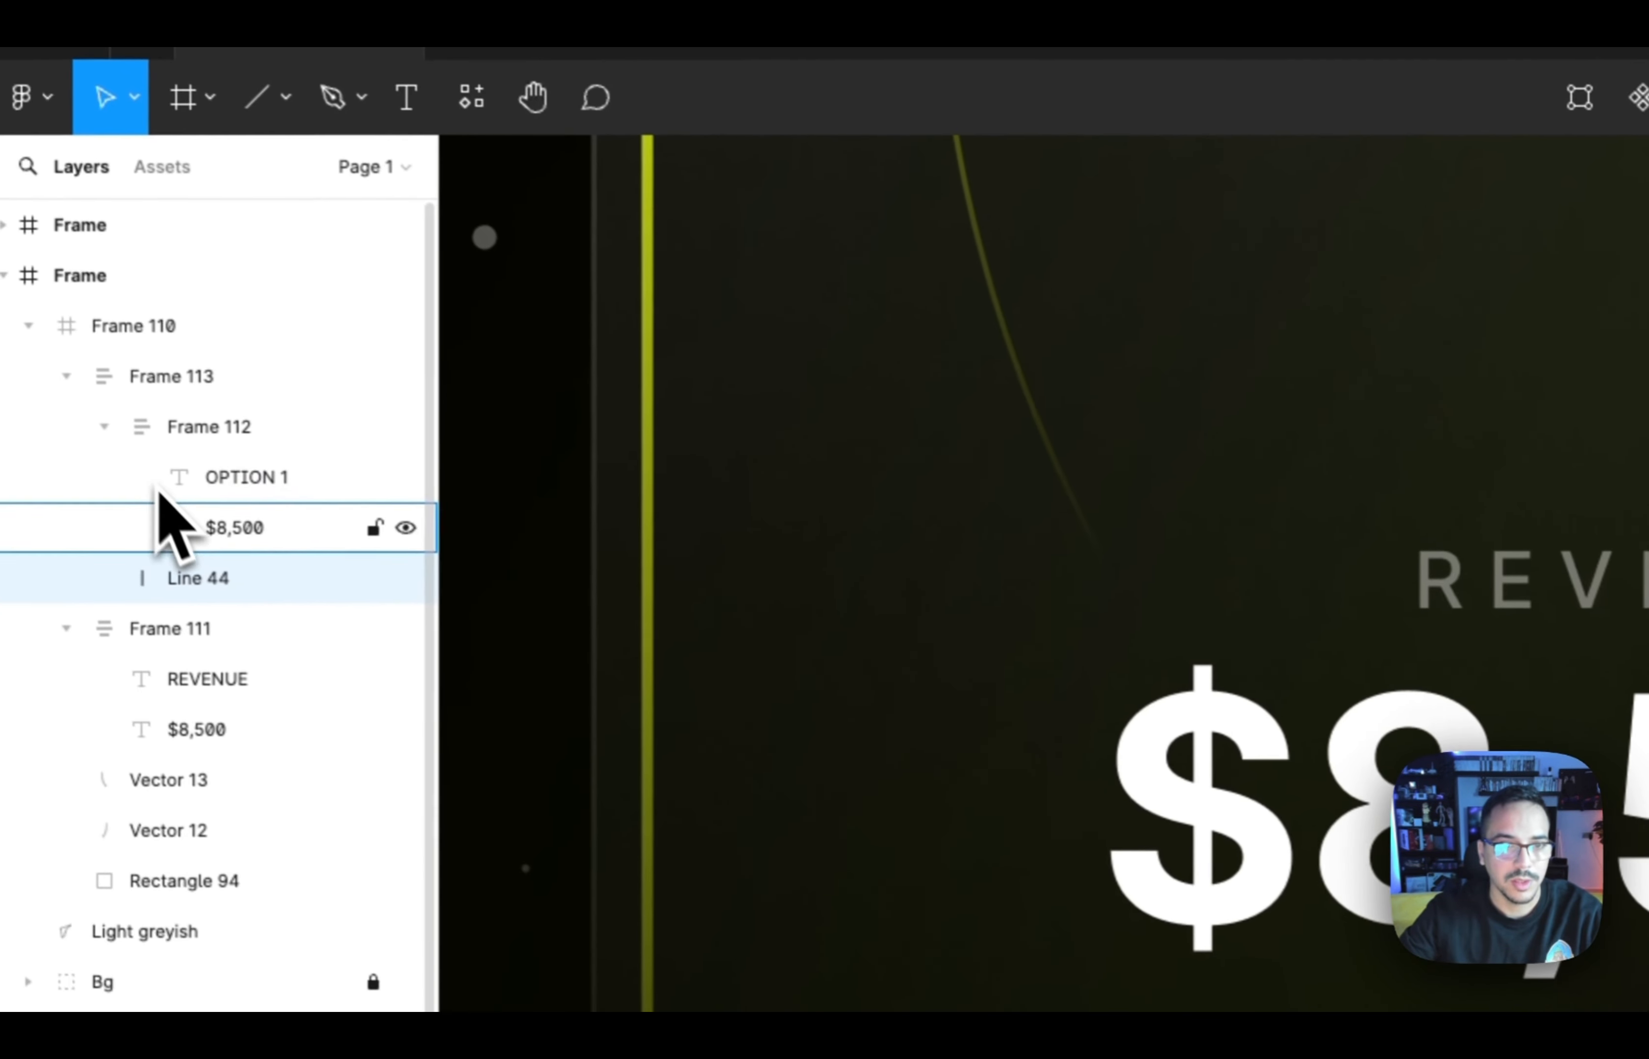
click(112, 435)
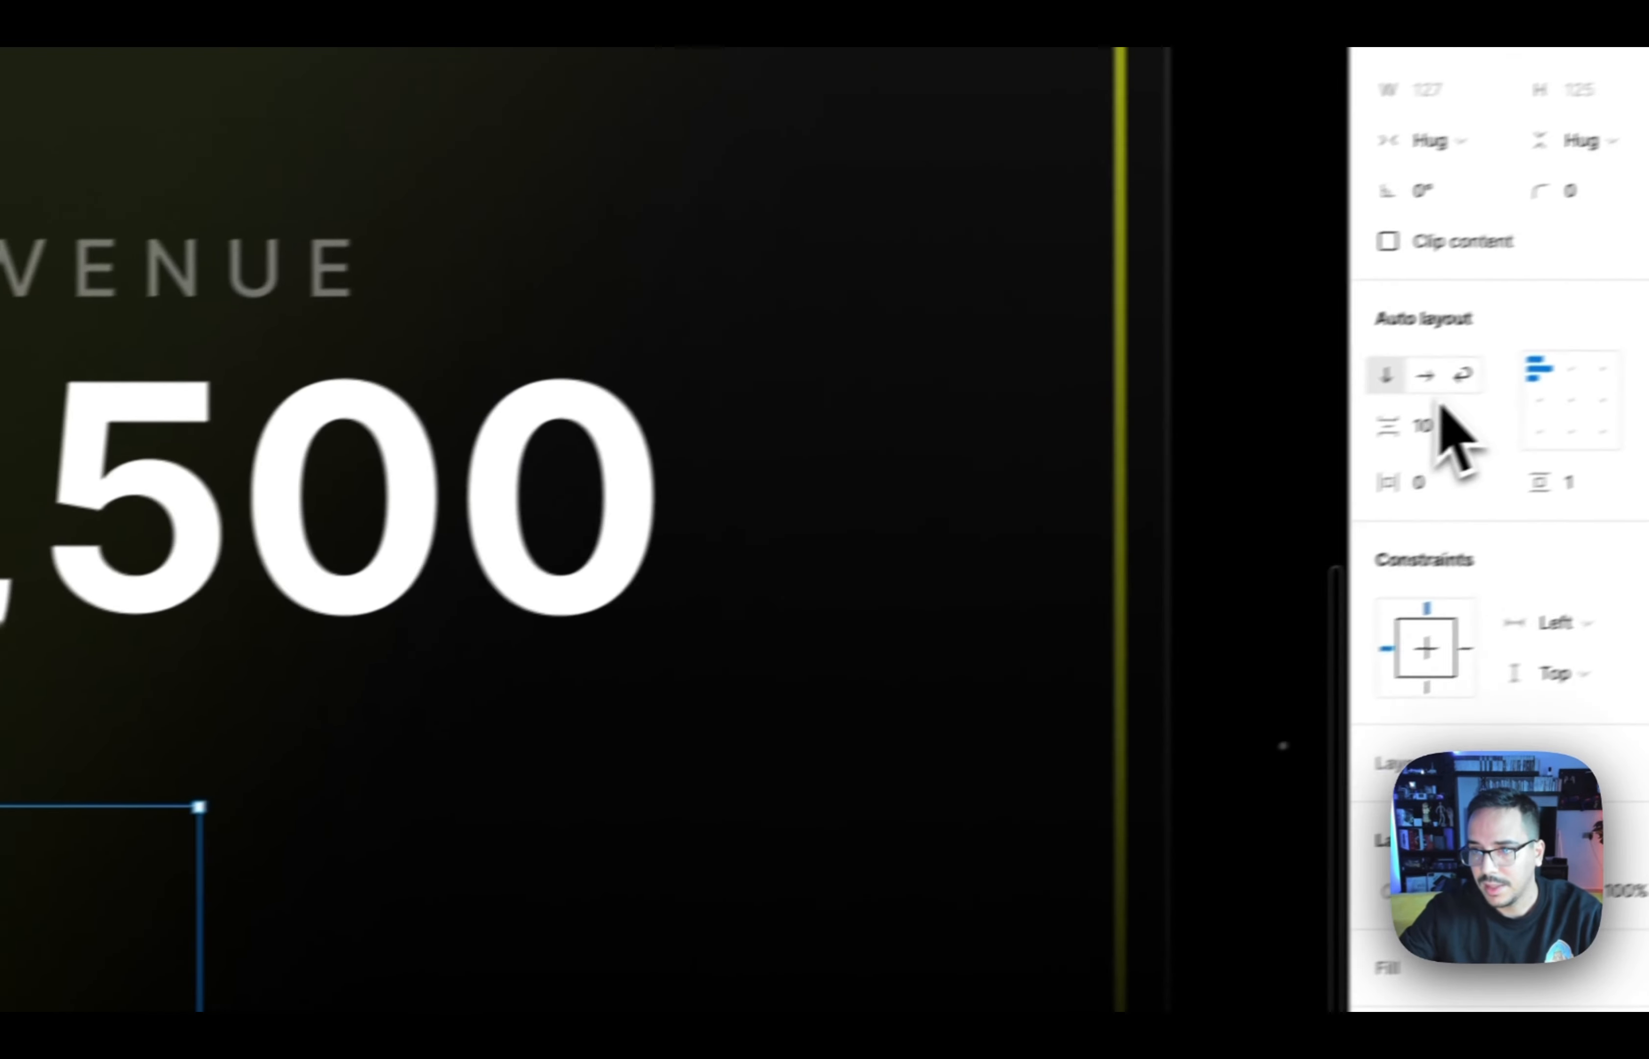
click(1428, 385)
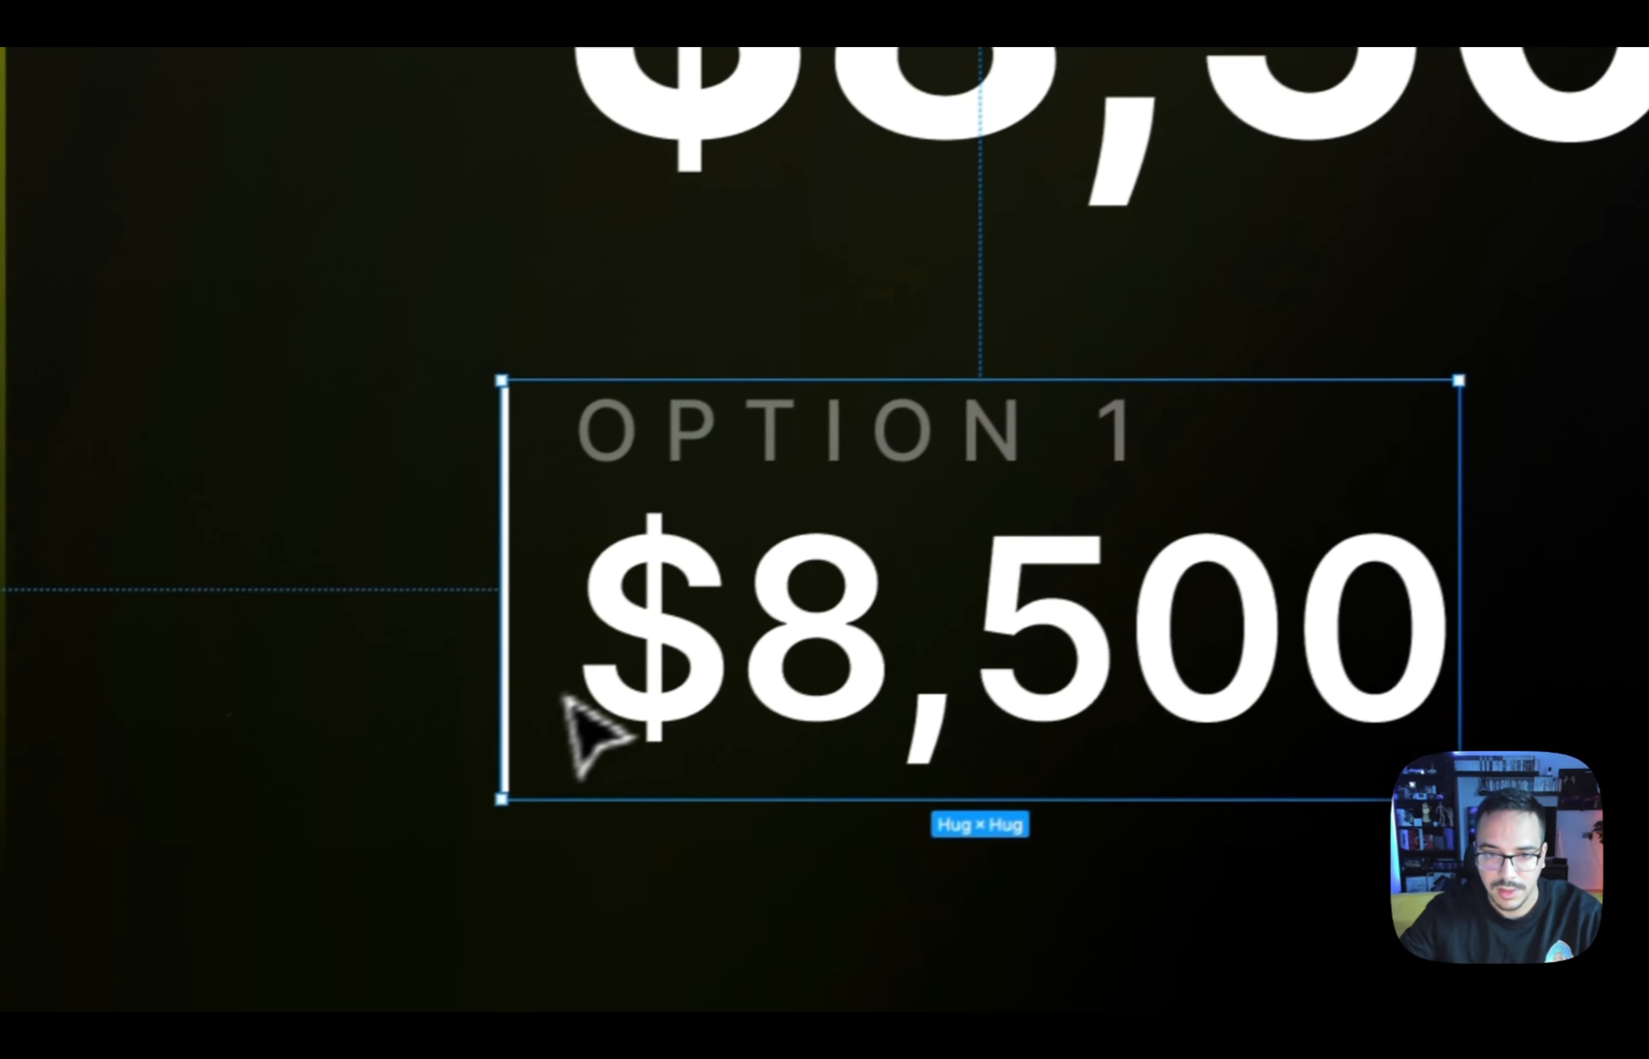
Set the vertical line's stroke width to 2 and give both of its ends round caps
super+click(674, 661)
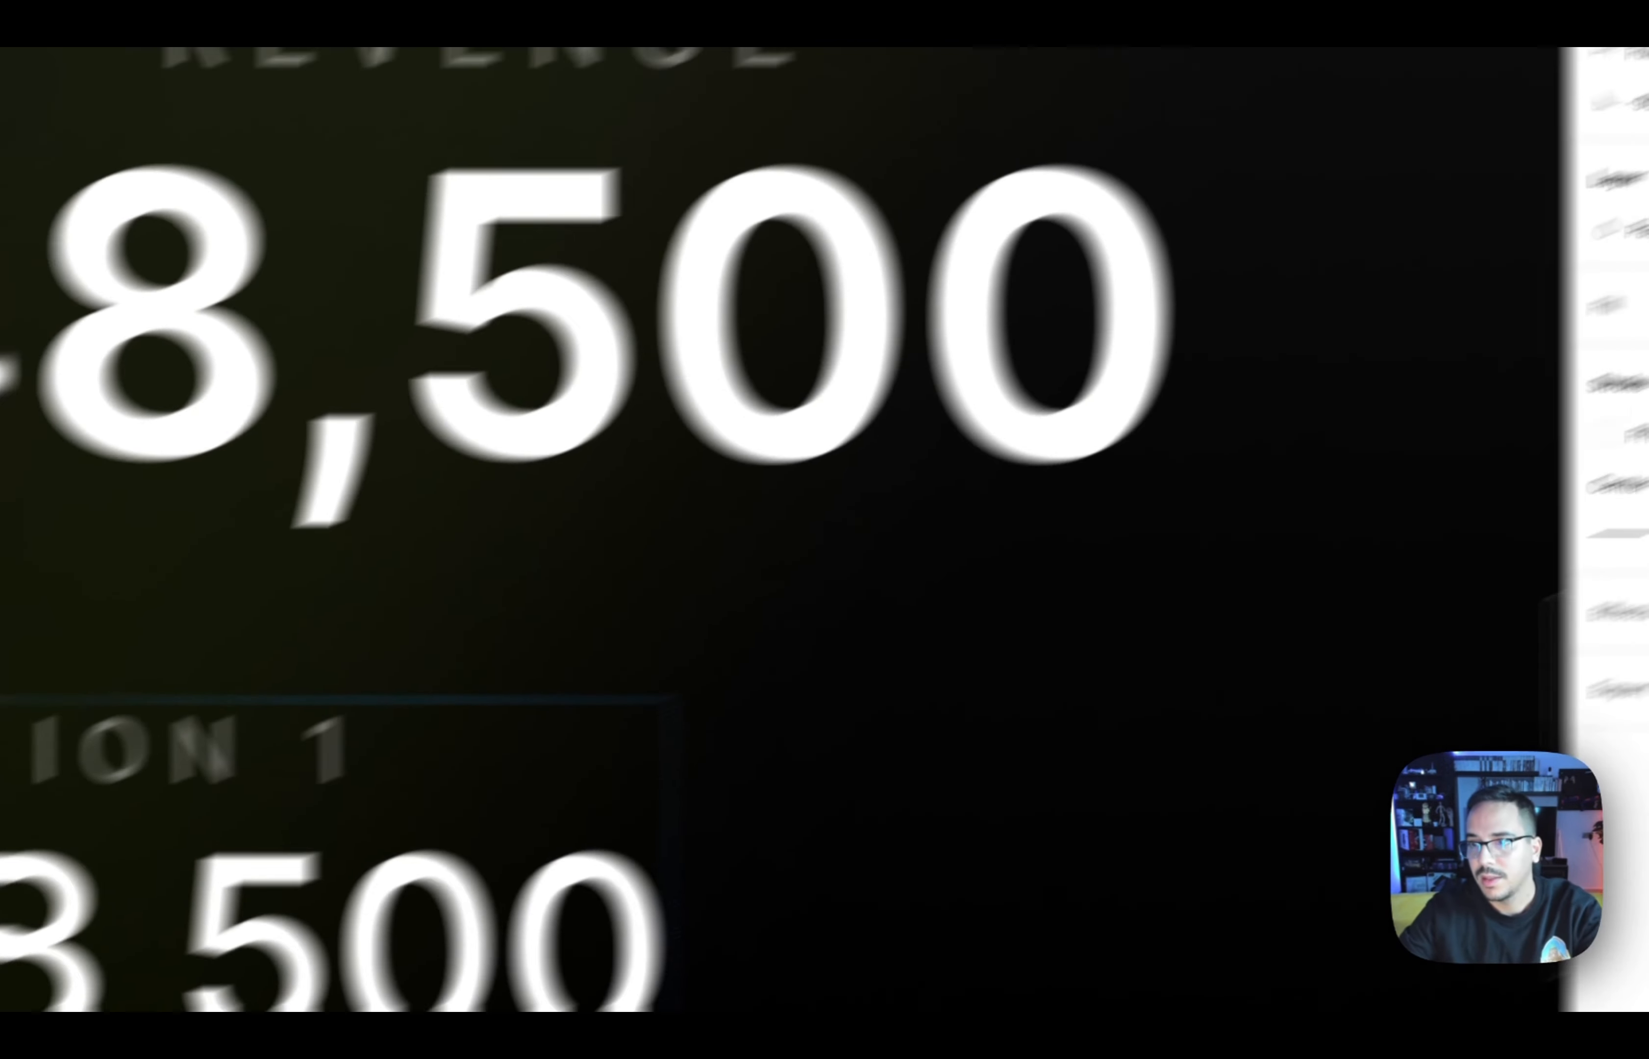
click(1554, 600)
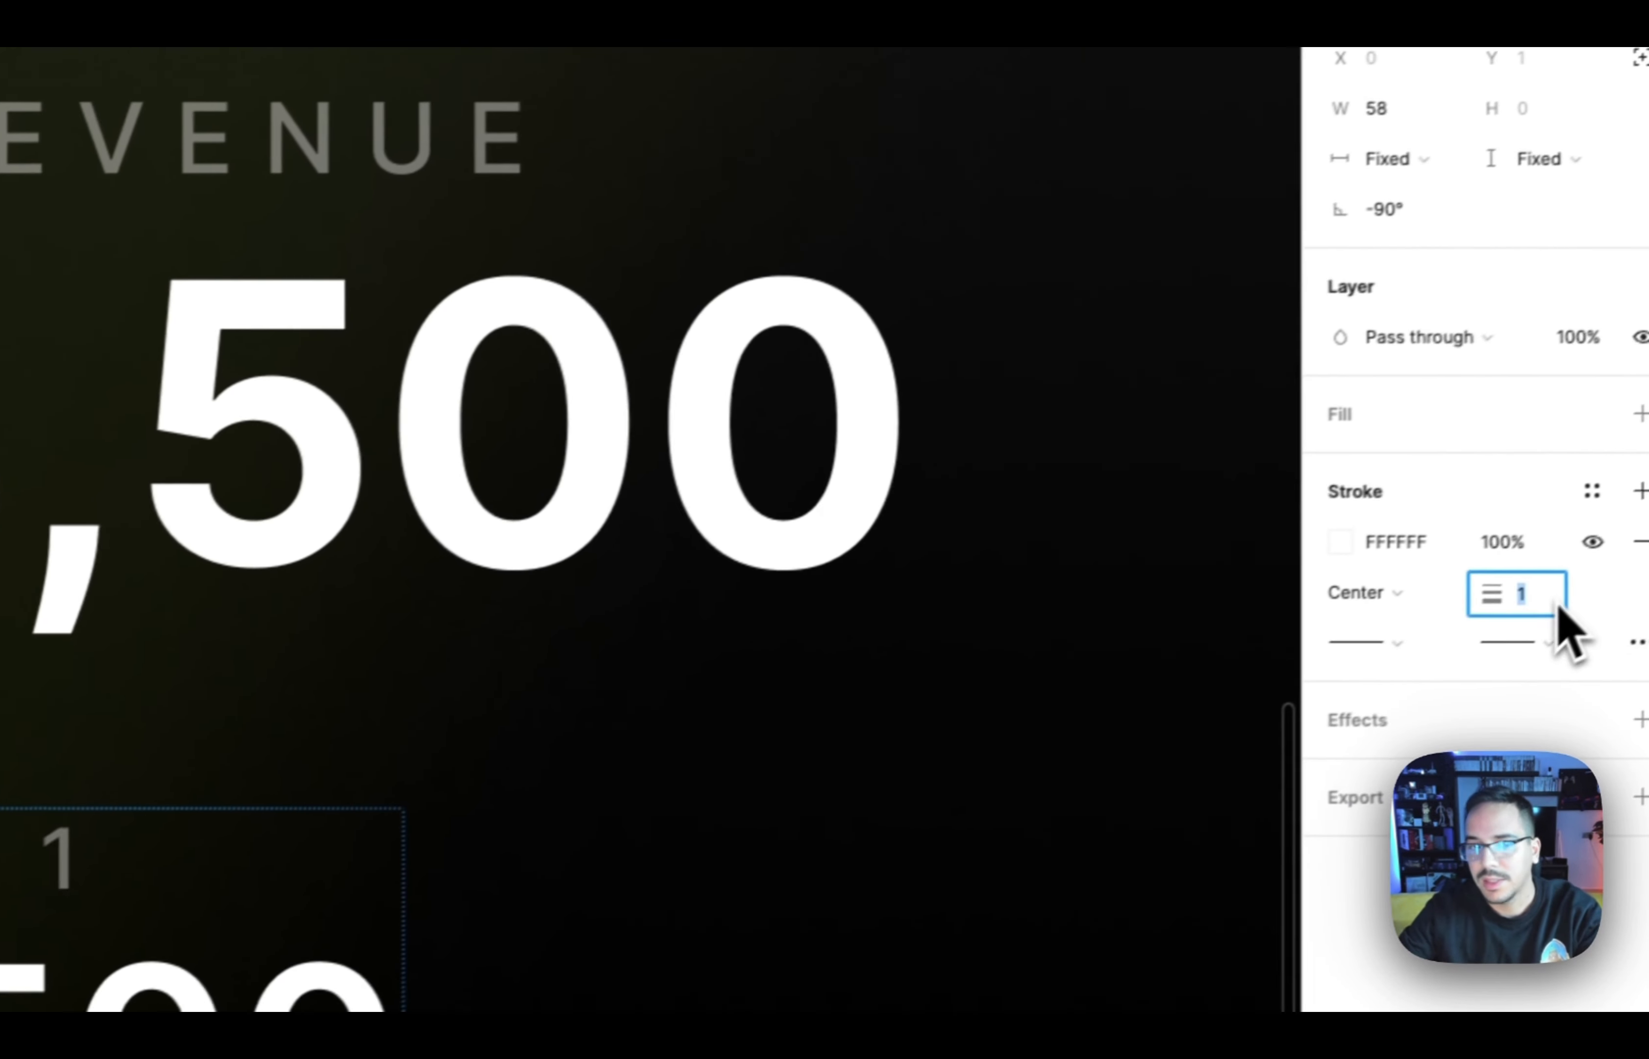
key(Up)
click(1369, 654)
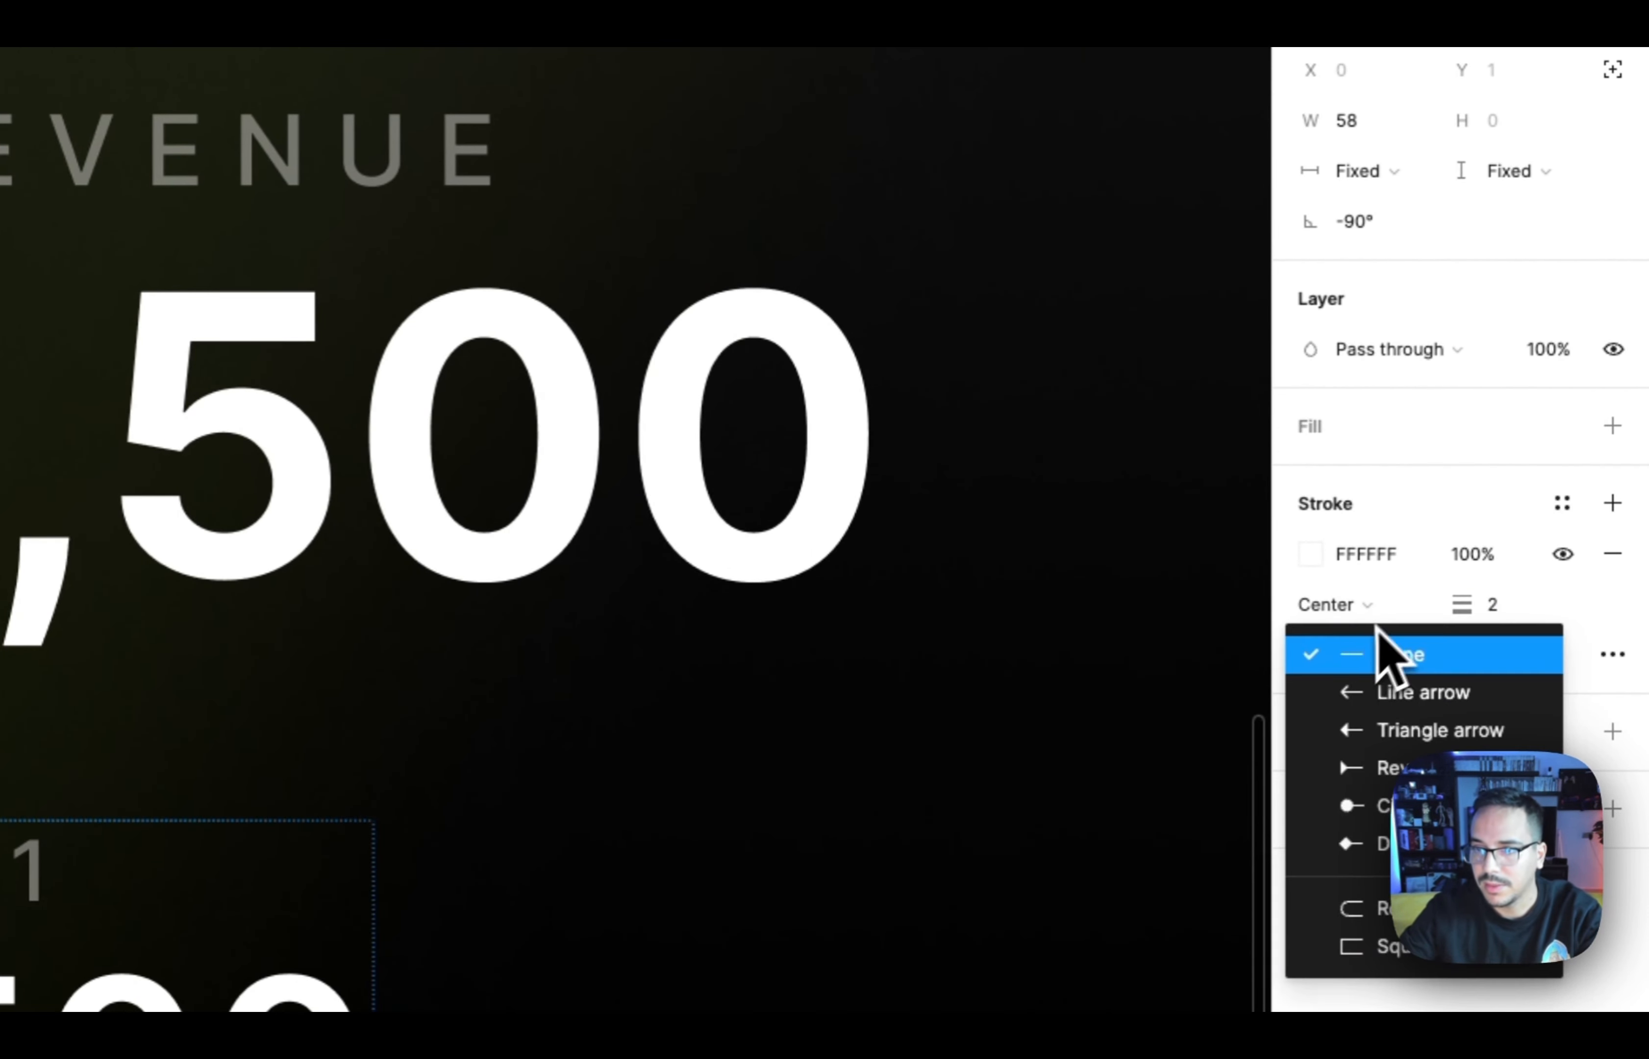
click(1382, 904)
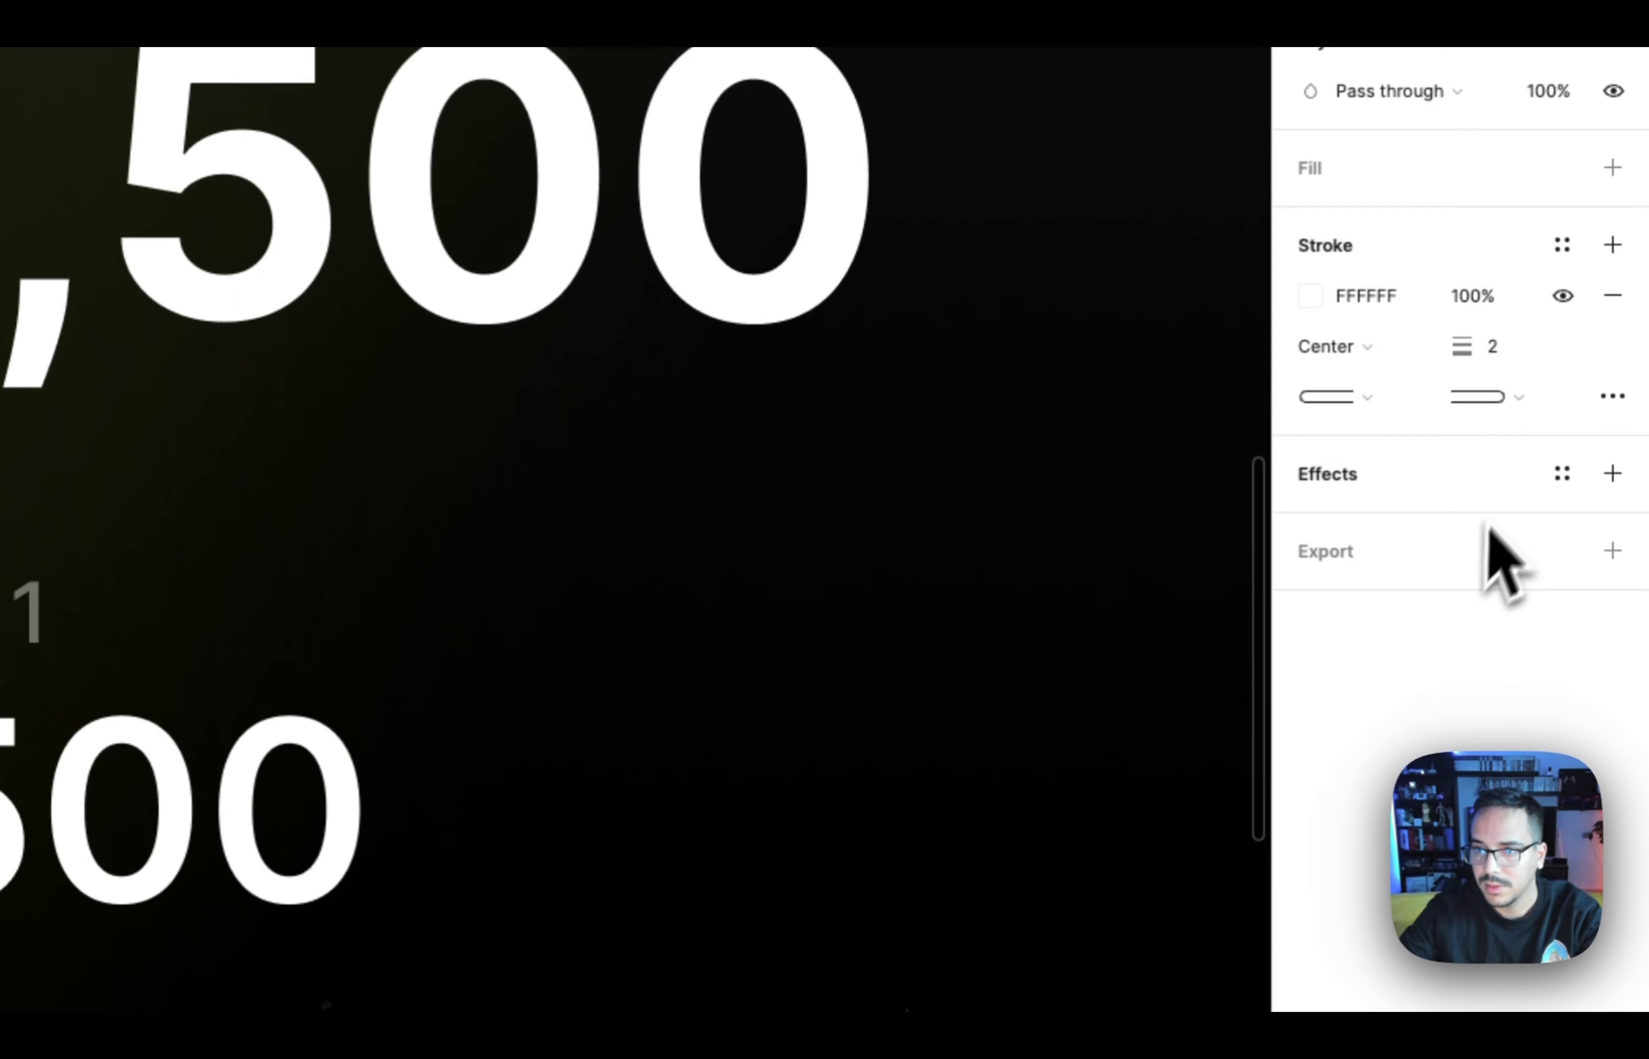
click(1487, 395)
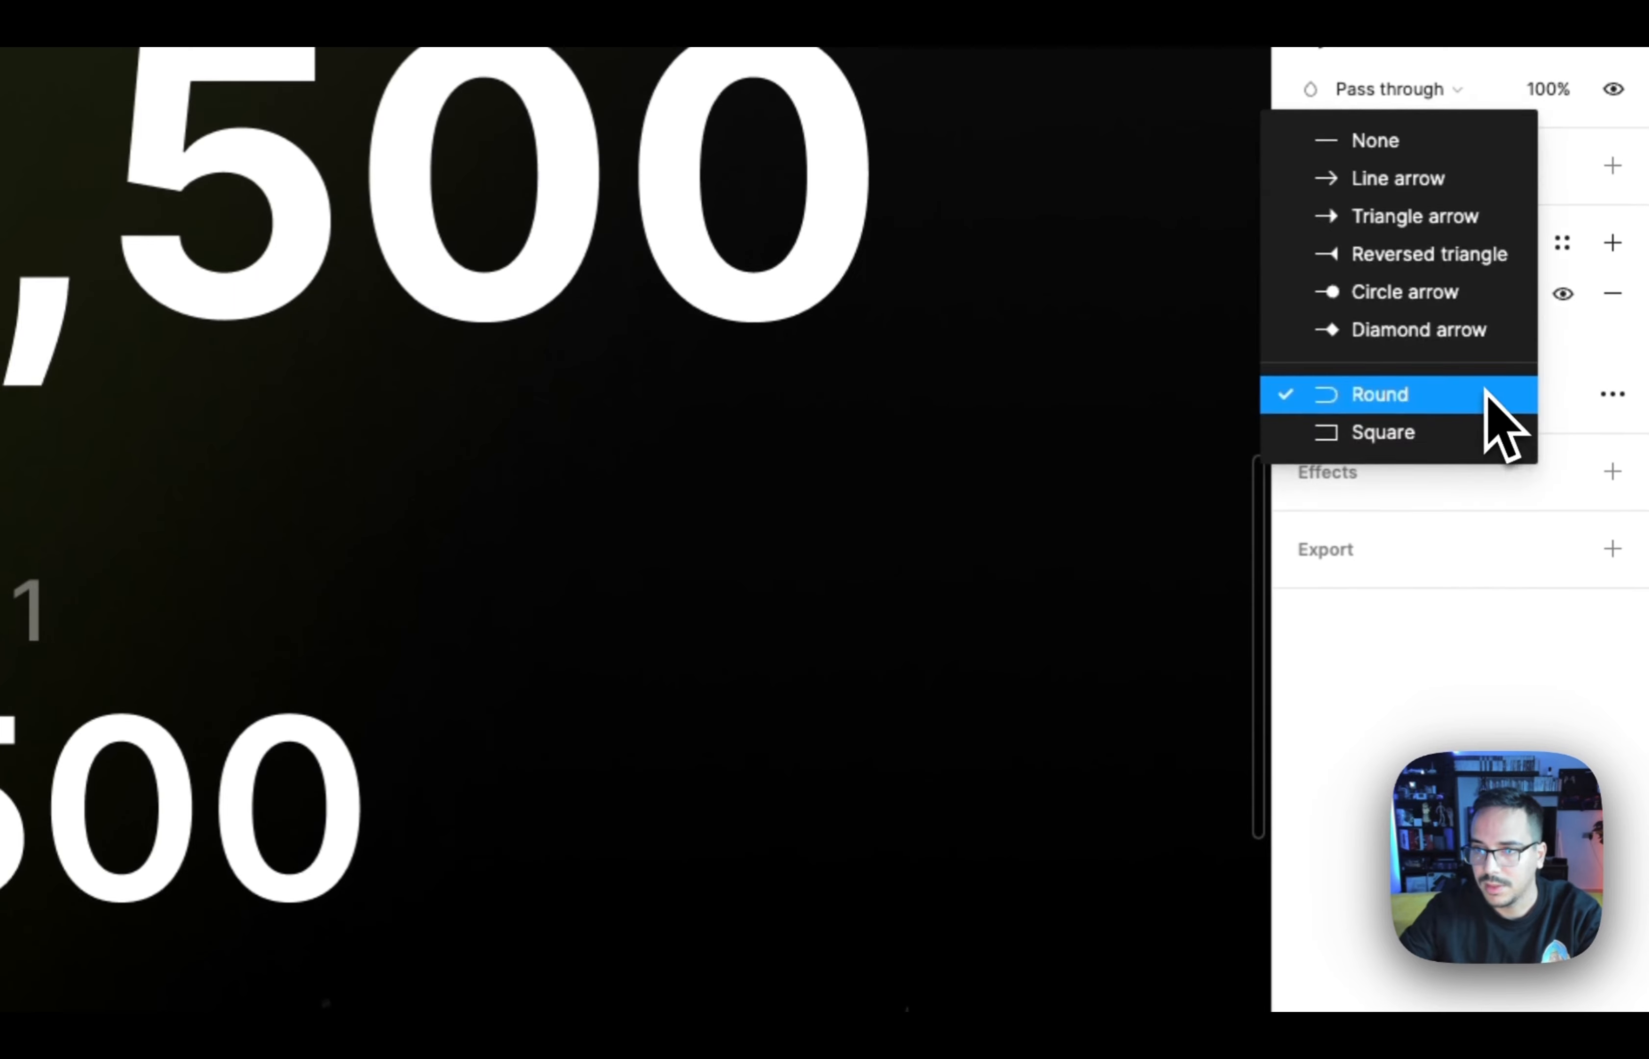
click(1488, 395)
scroll(604, 493, down, 5)
Move the OPTION 1 block to the card's lower-left corner, about 24 px from its left and bottom edges
click(1023, 443)
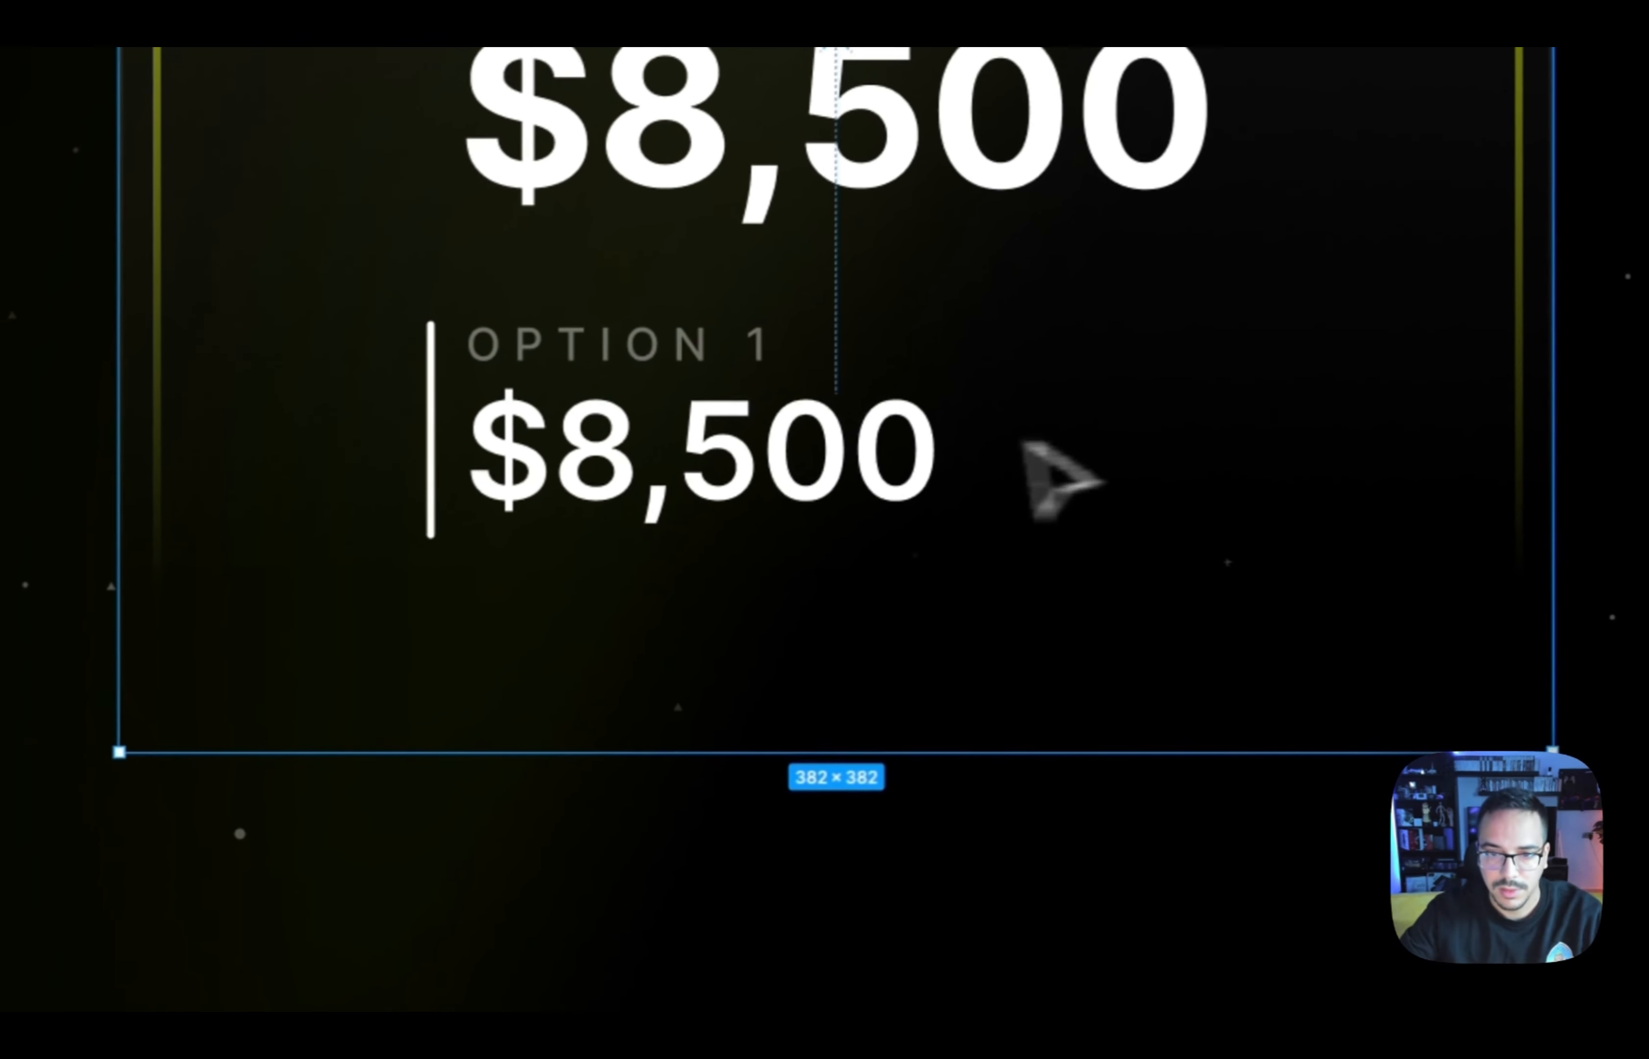
click(727, 458)
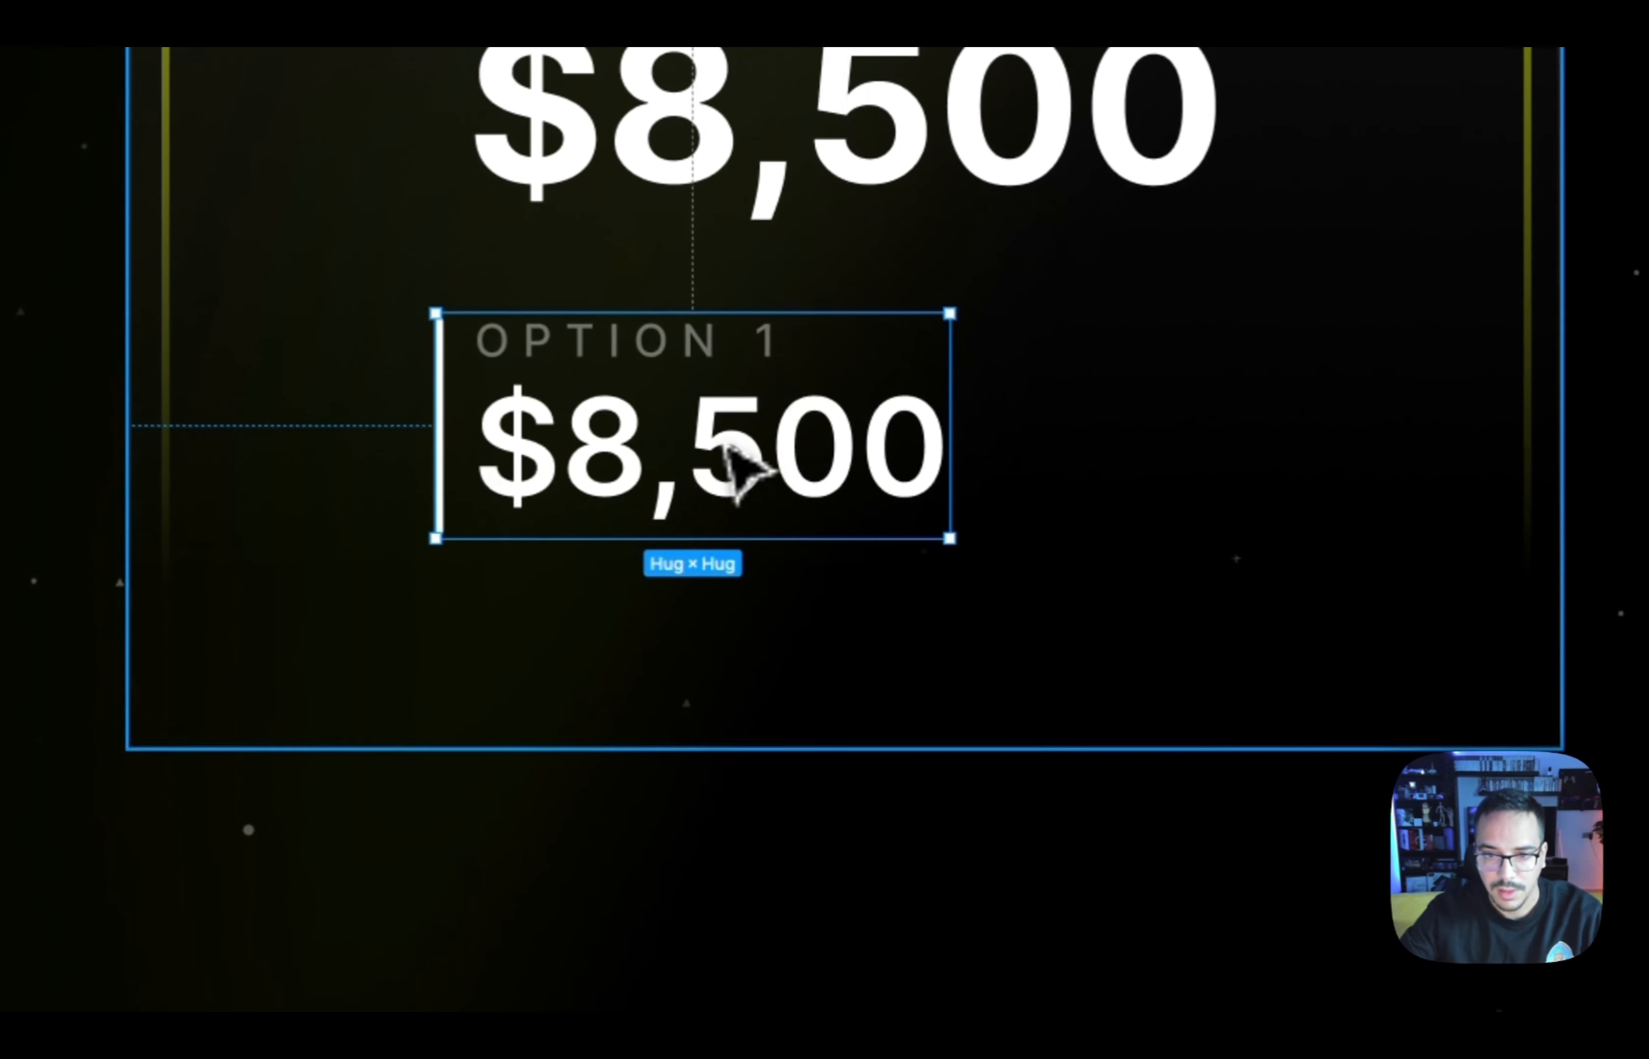
drag(763, 460, 599, 524)
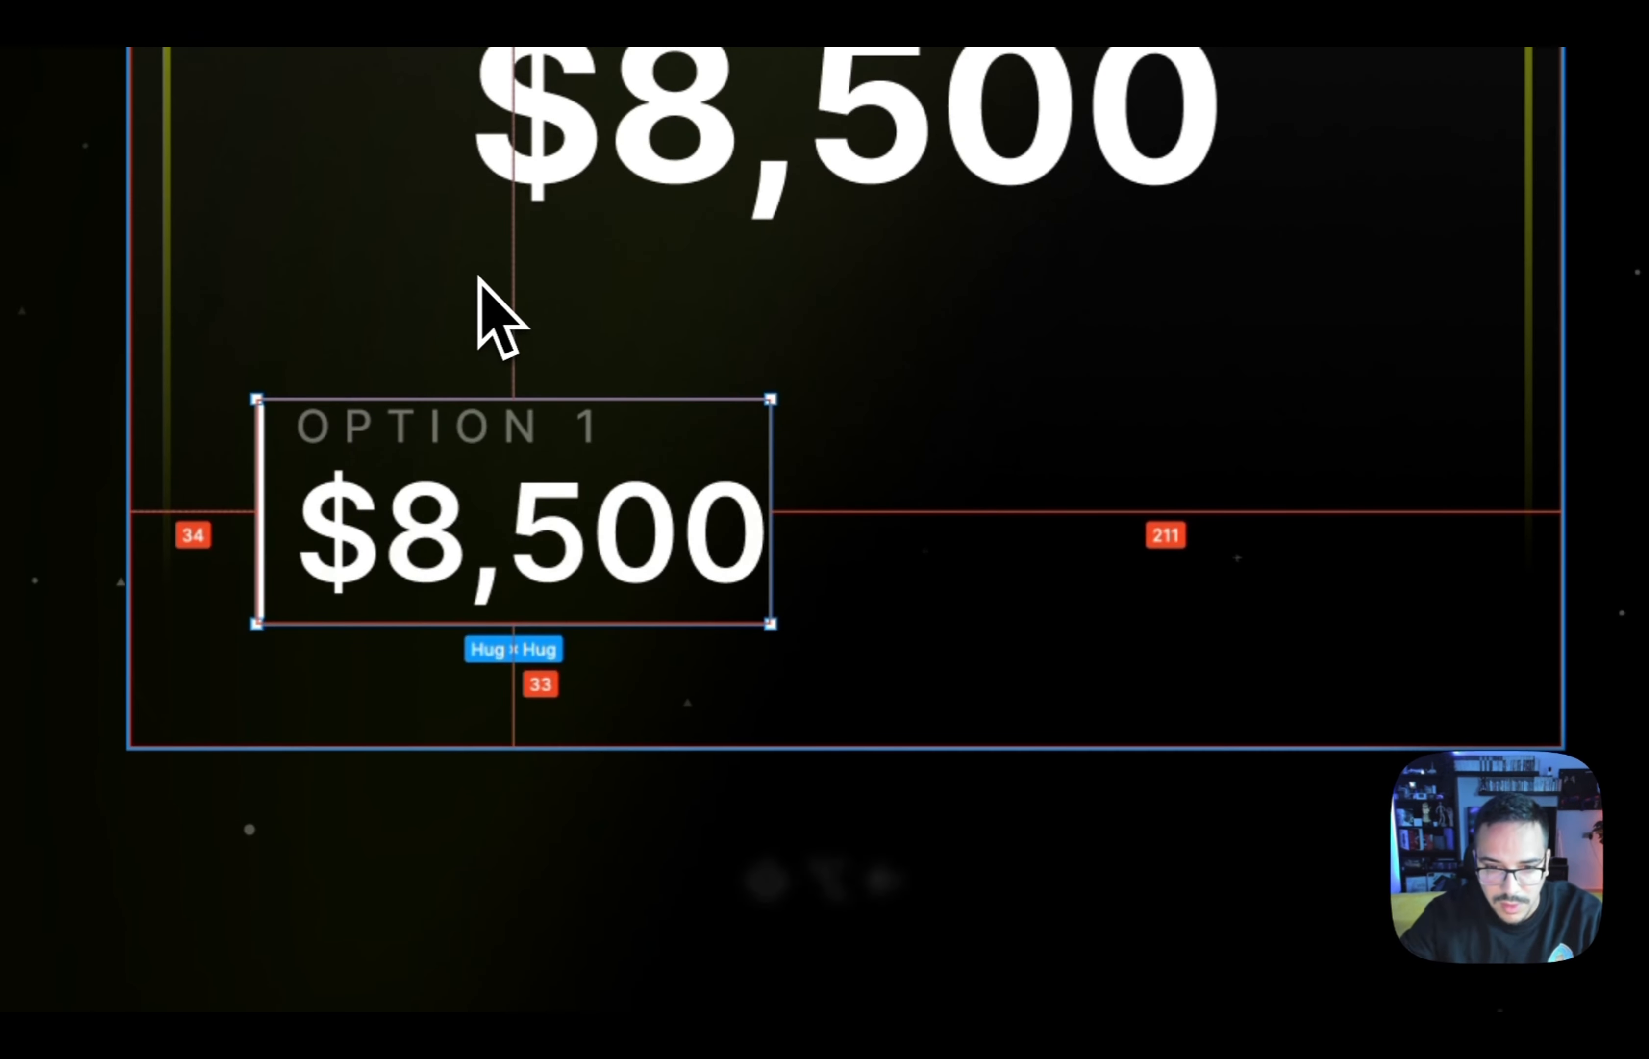
key(shift+alt+Left)
key(shift+alt+Down)
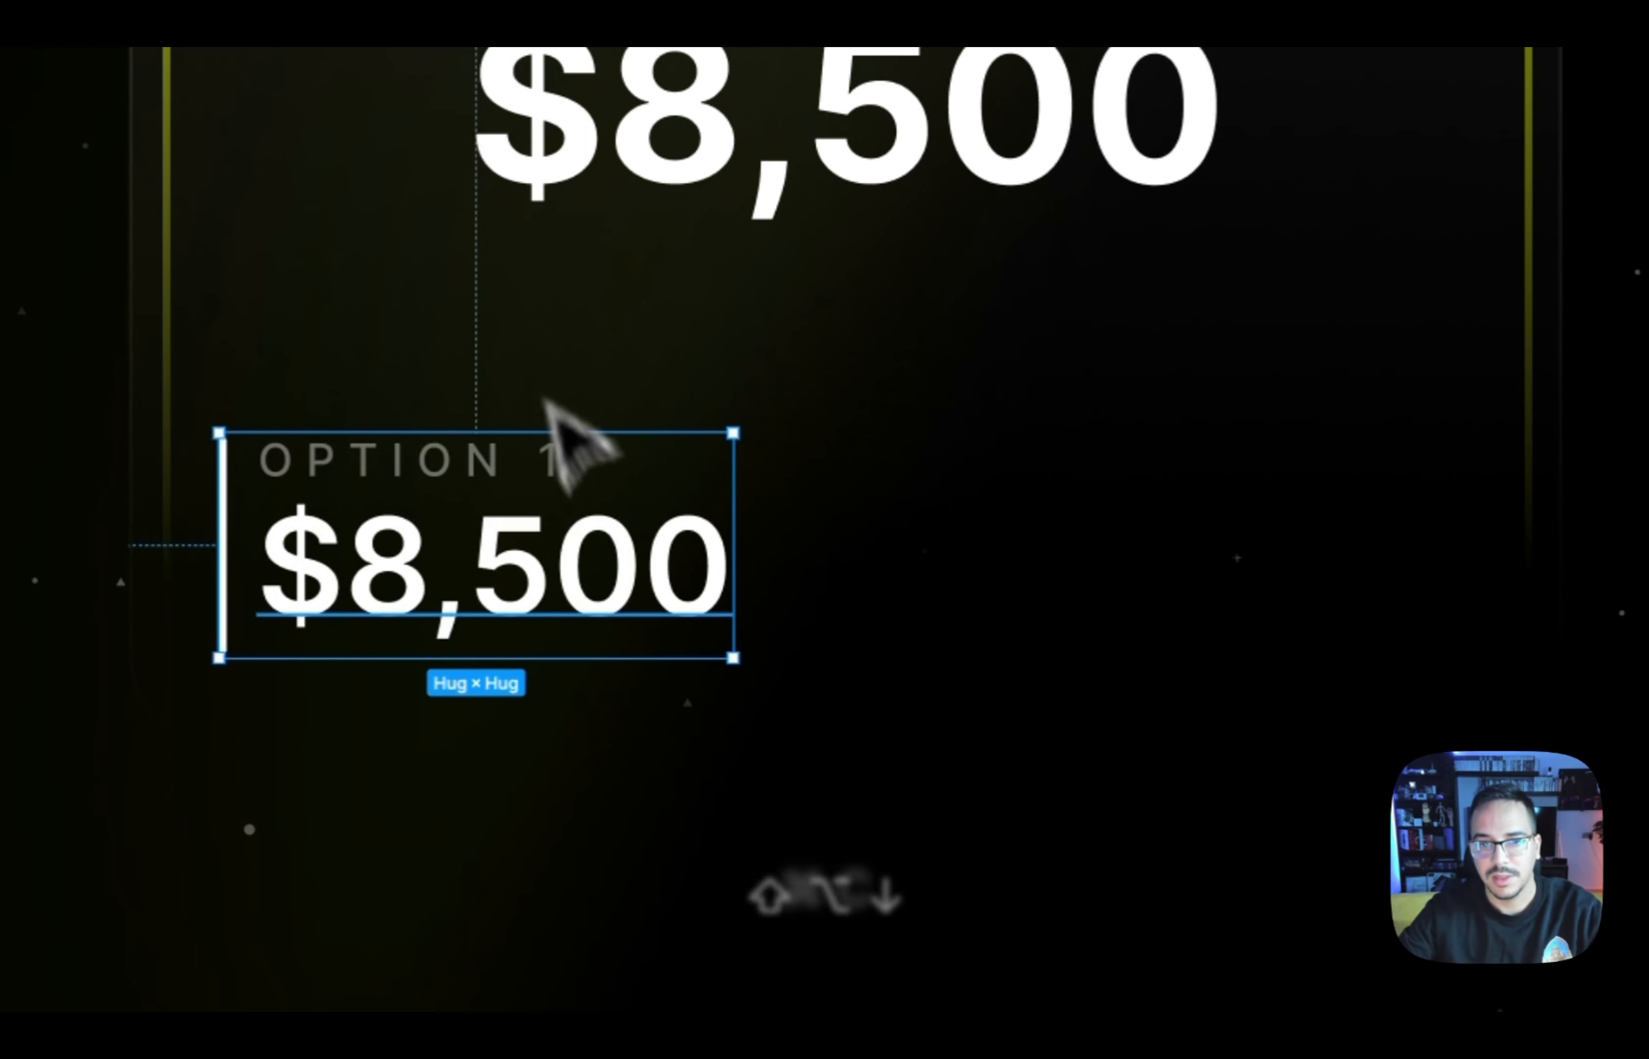
Duplicate the OPTION 1 block to its right and change the original block's amount to $8,000
drag(540, 554, 1153, 565)
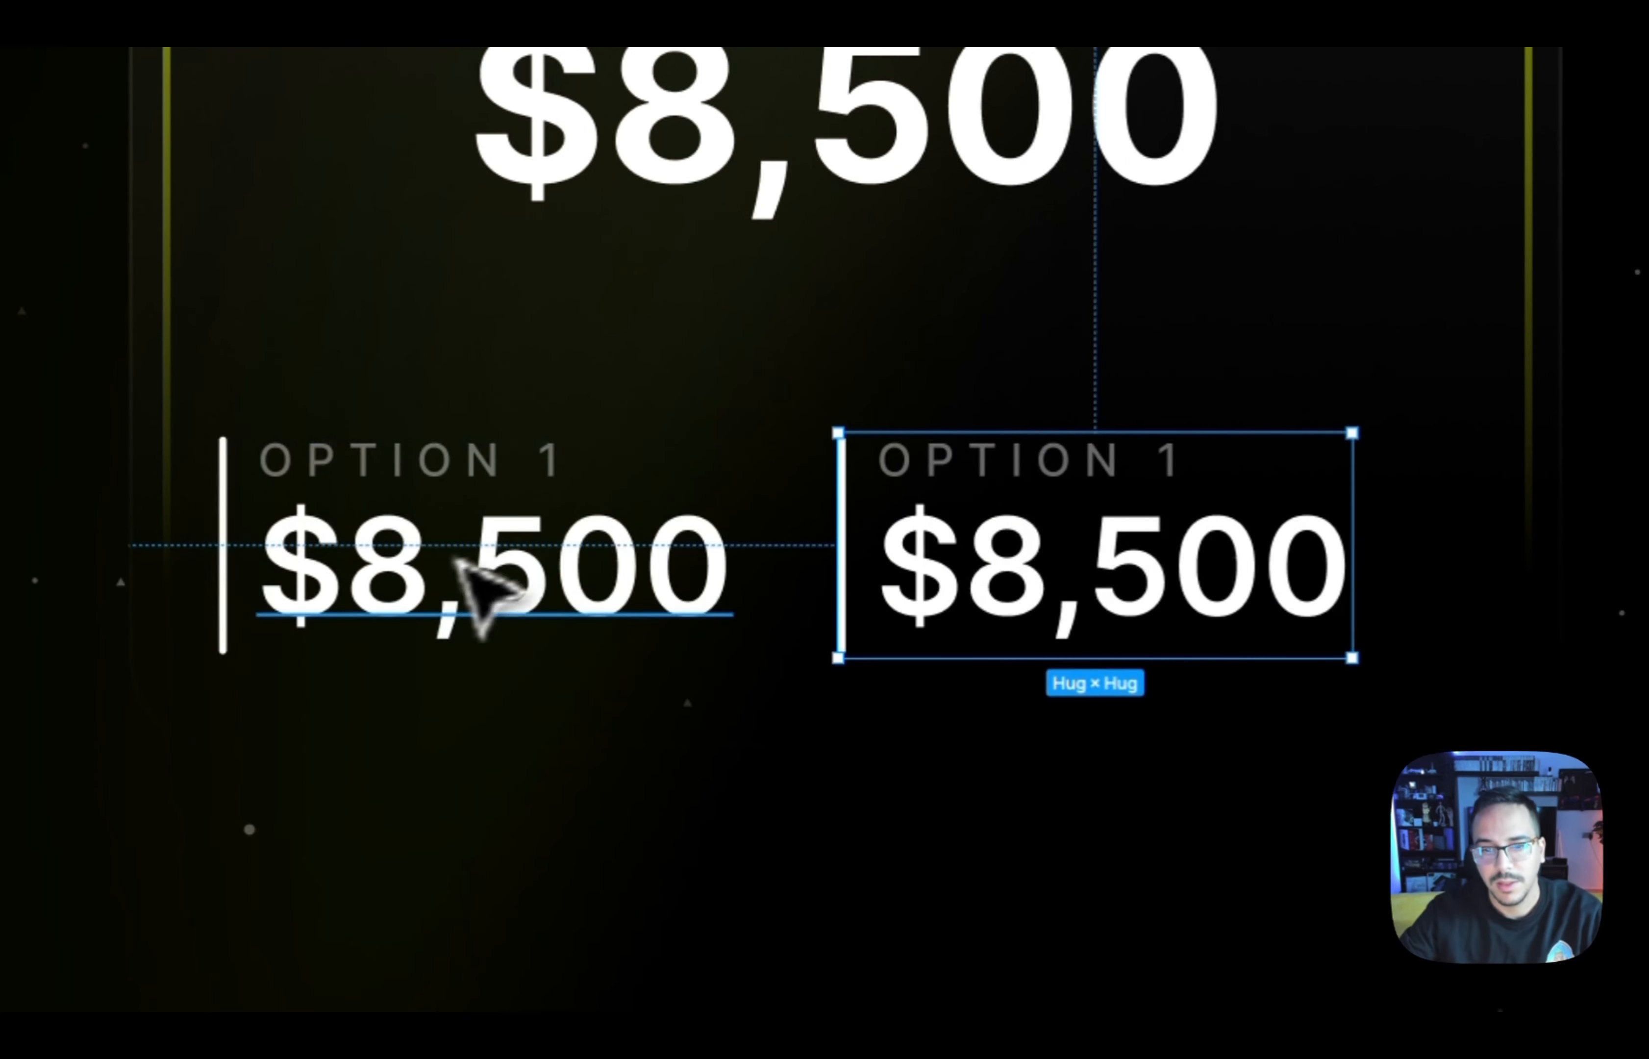
double_click(443, 563)
drag(466, 565, 1081, 603)
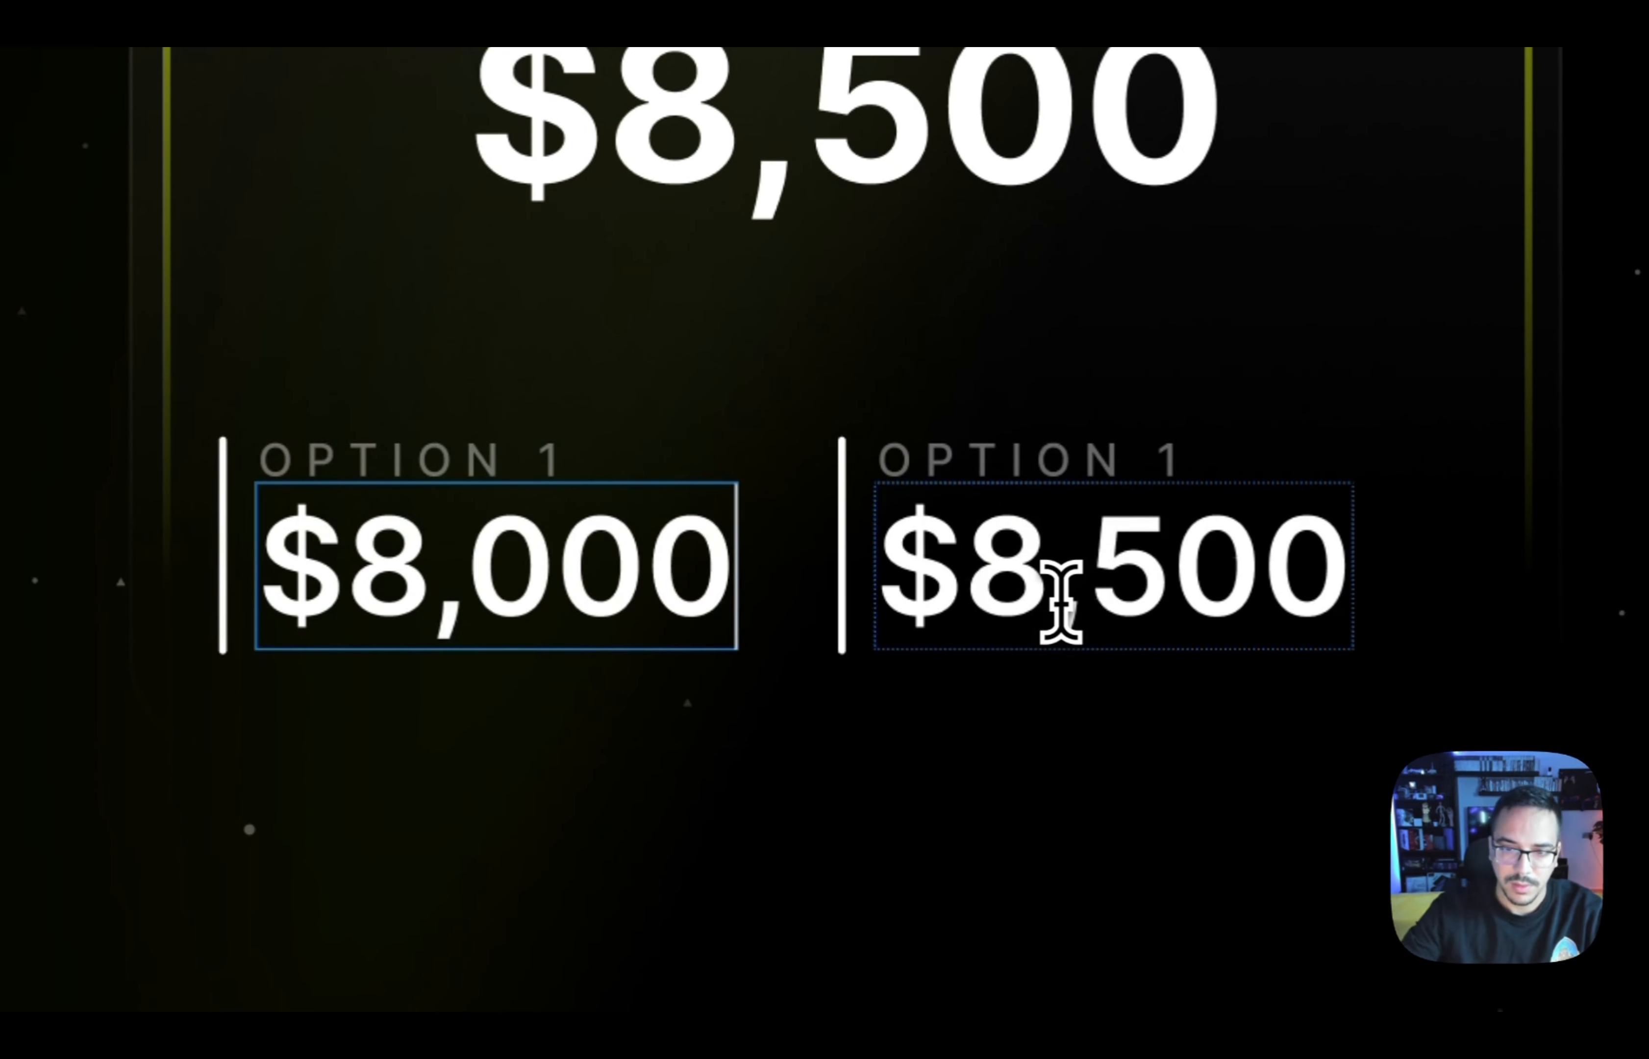
Change the duplicated block's amount to $500 and its label to OPTION 2
scroll(1046, 585, up, 2)
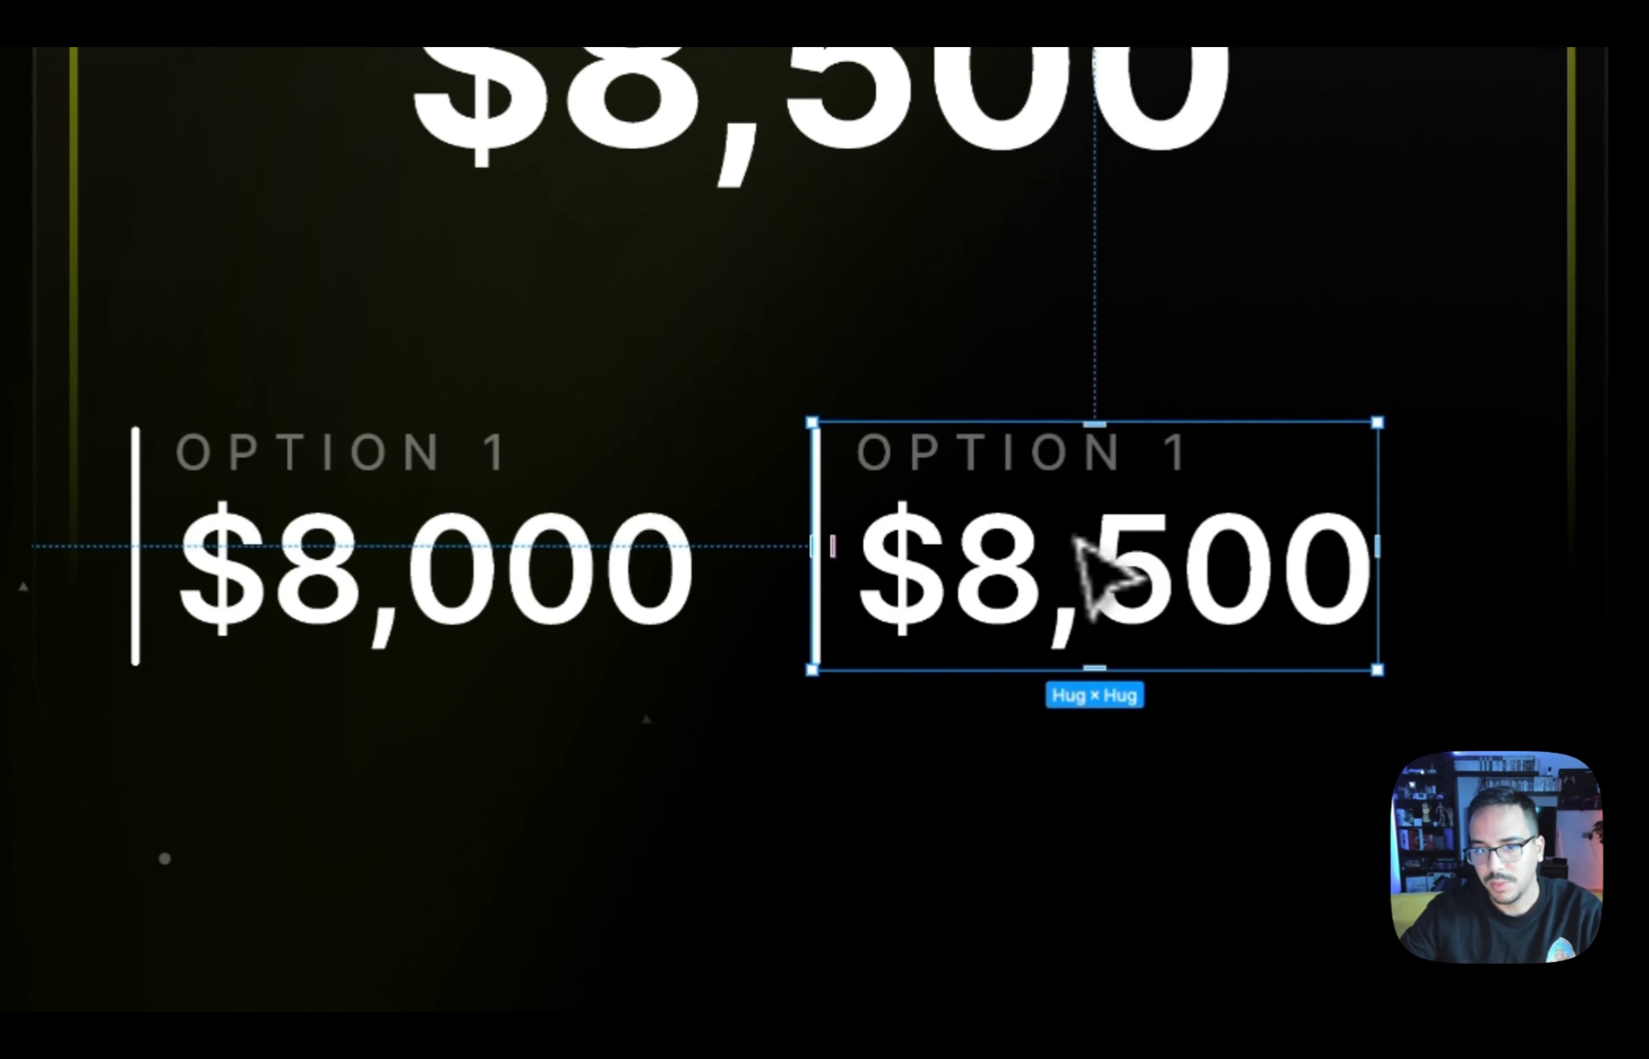
double_click(1152, 607)
click(1079, 605)
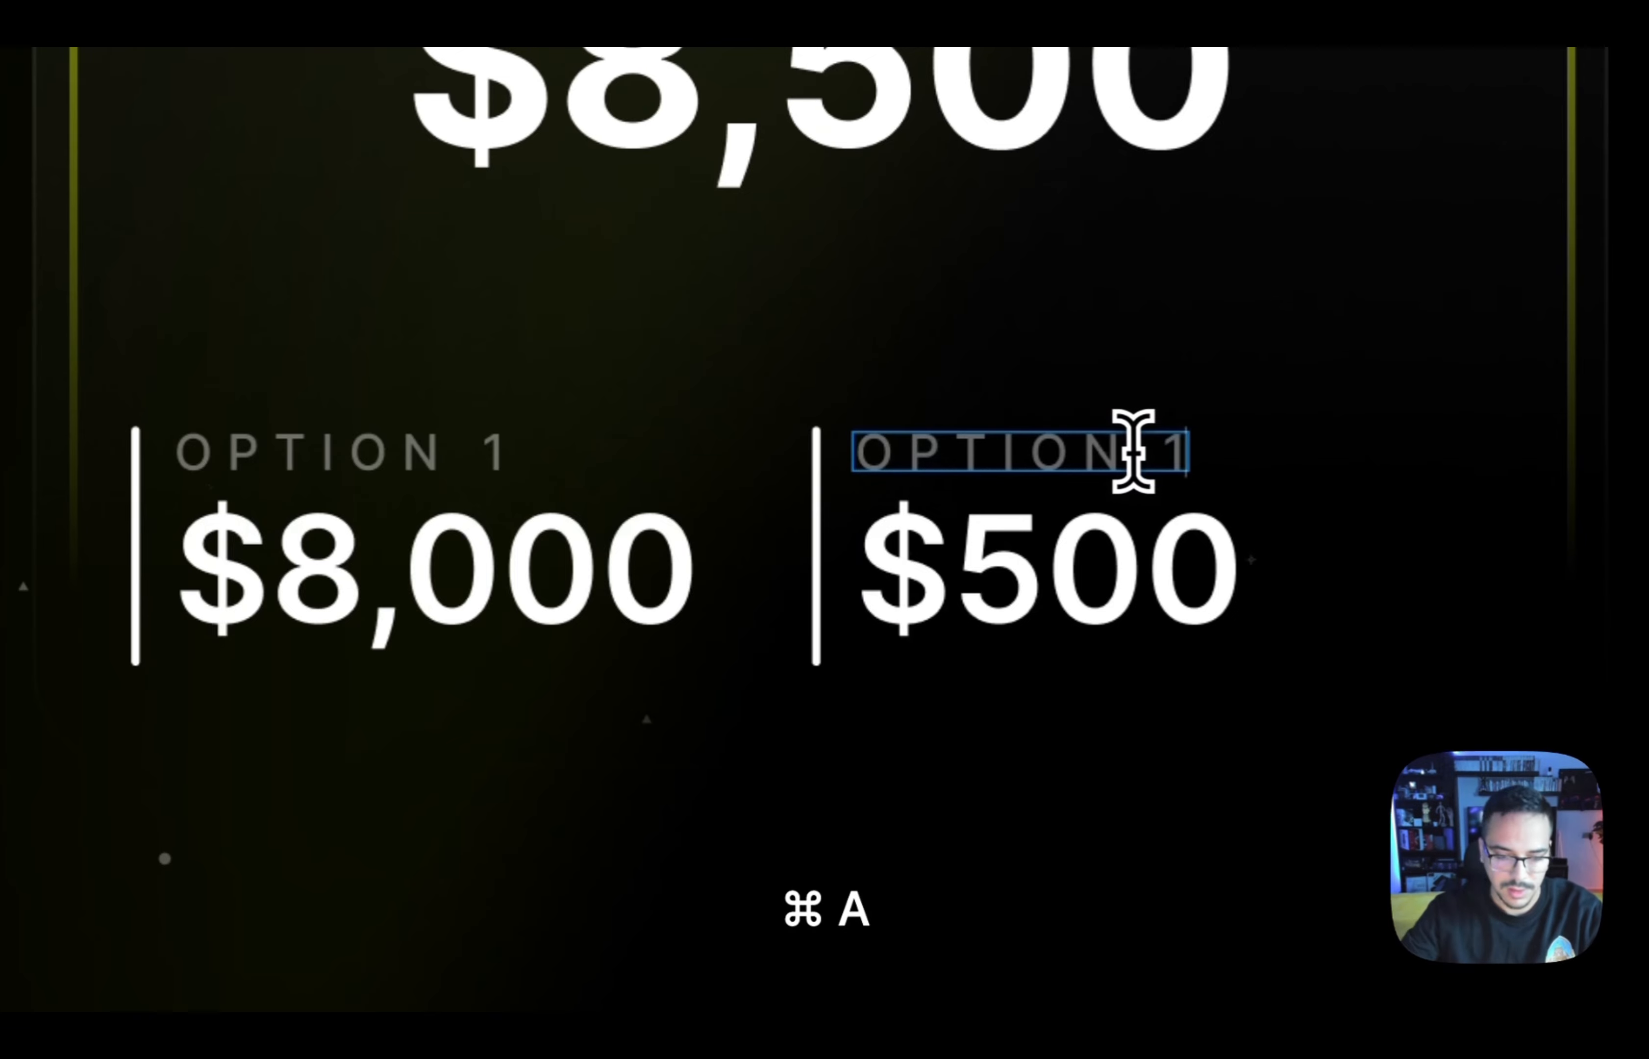
click(1366, 313)
click(1366, 313)
Shift the OPTION 2 block horizontally until it sits 40 px from the OPTION 1 block
double_click(996, 575)
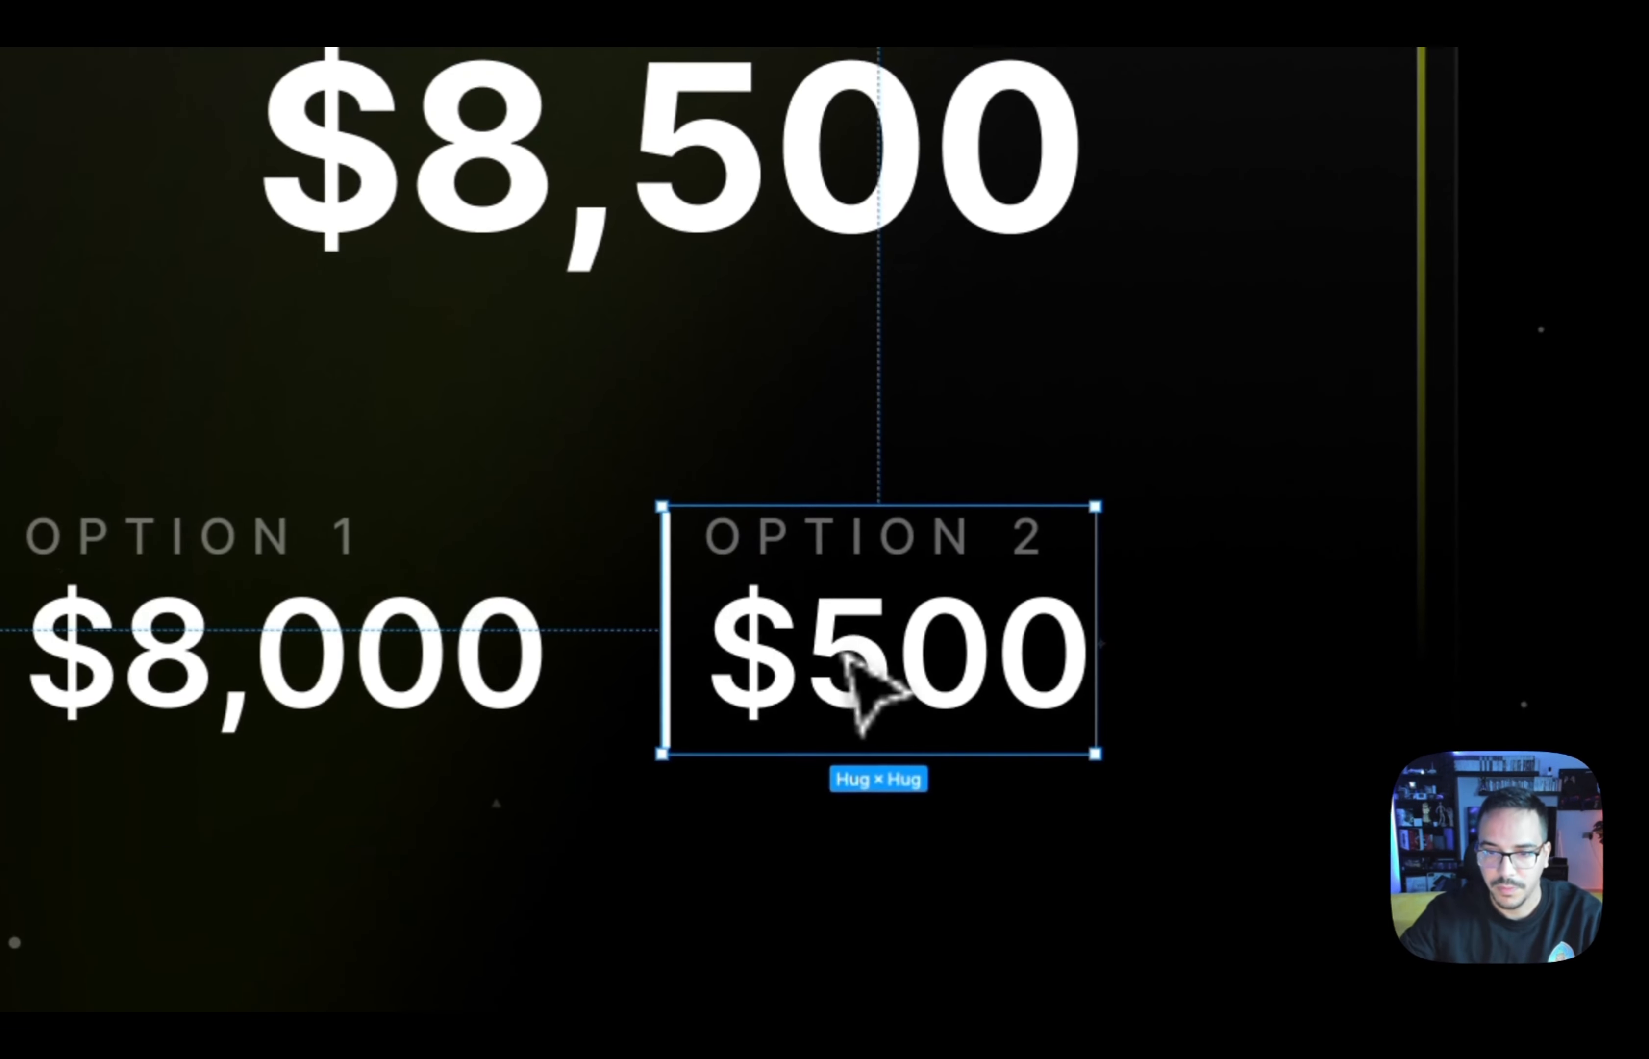
key(shift+alt+Right)
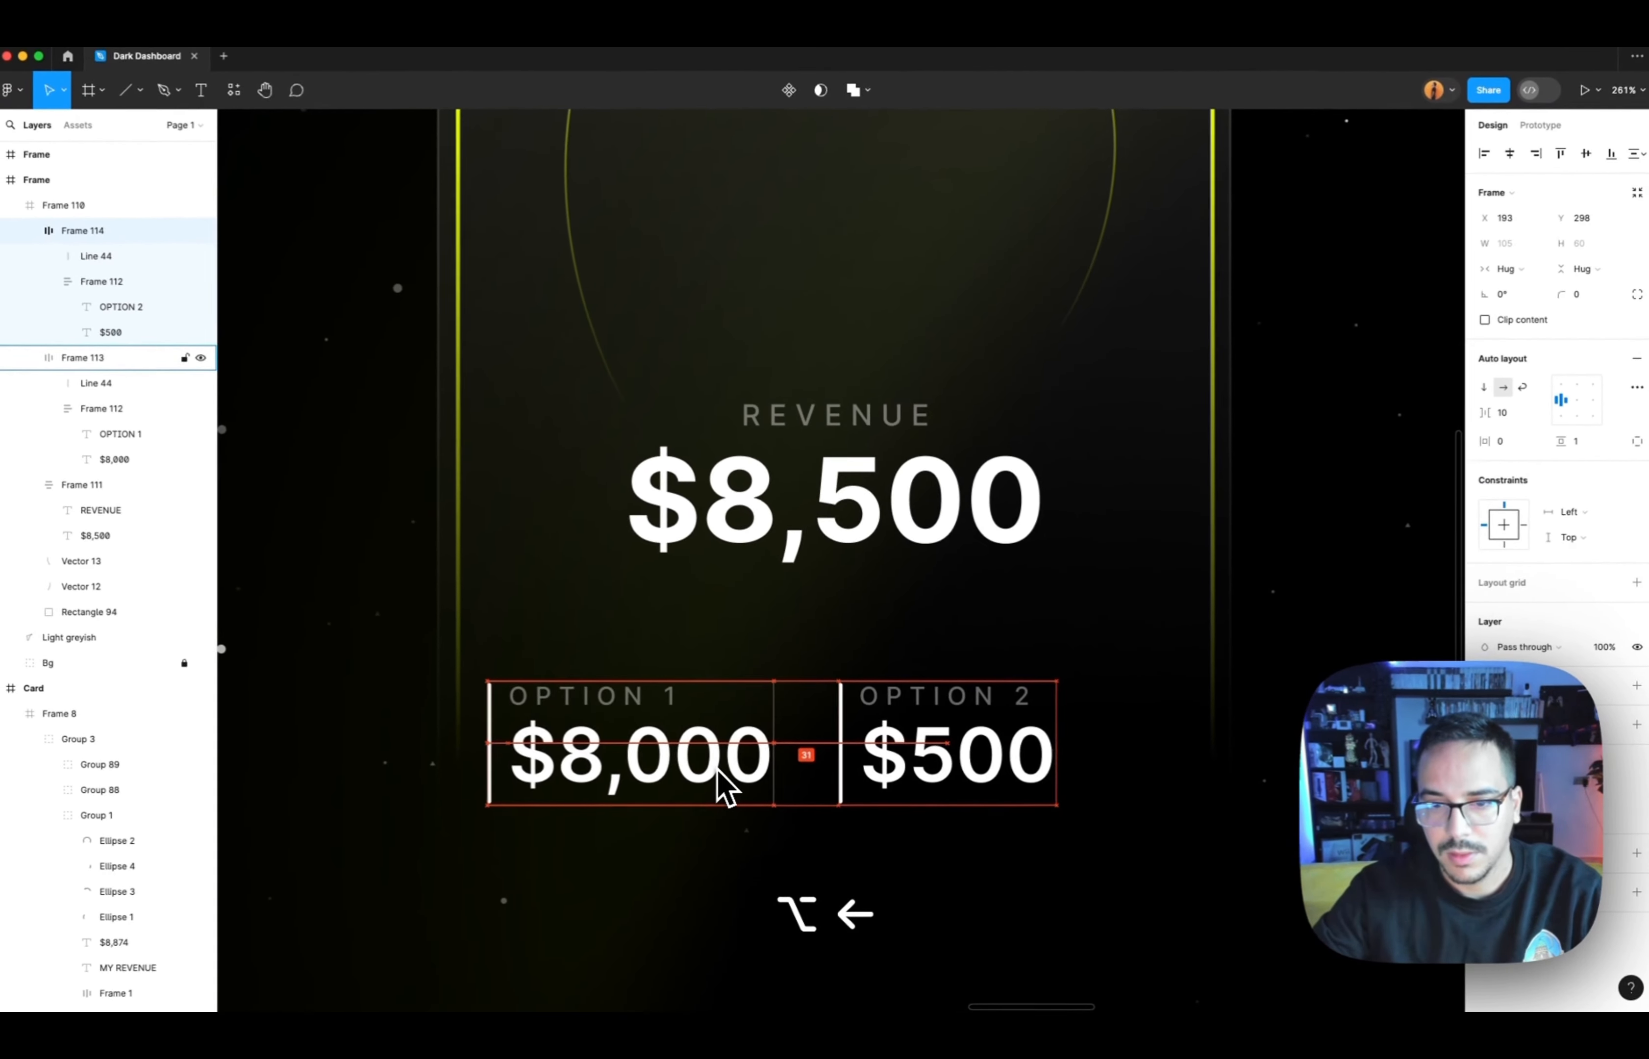
key(shift+alt+Right)
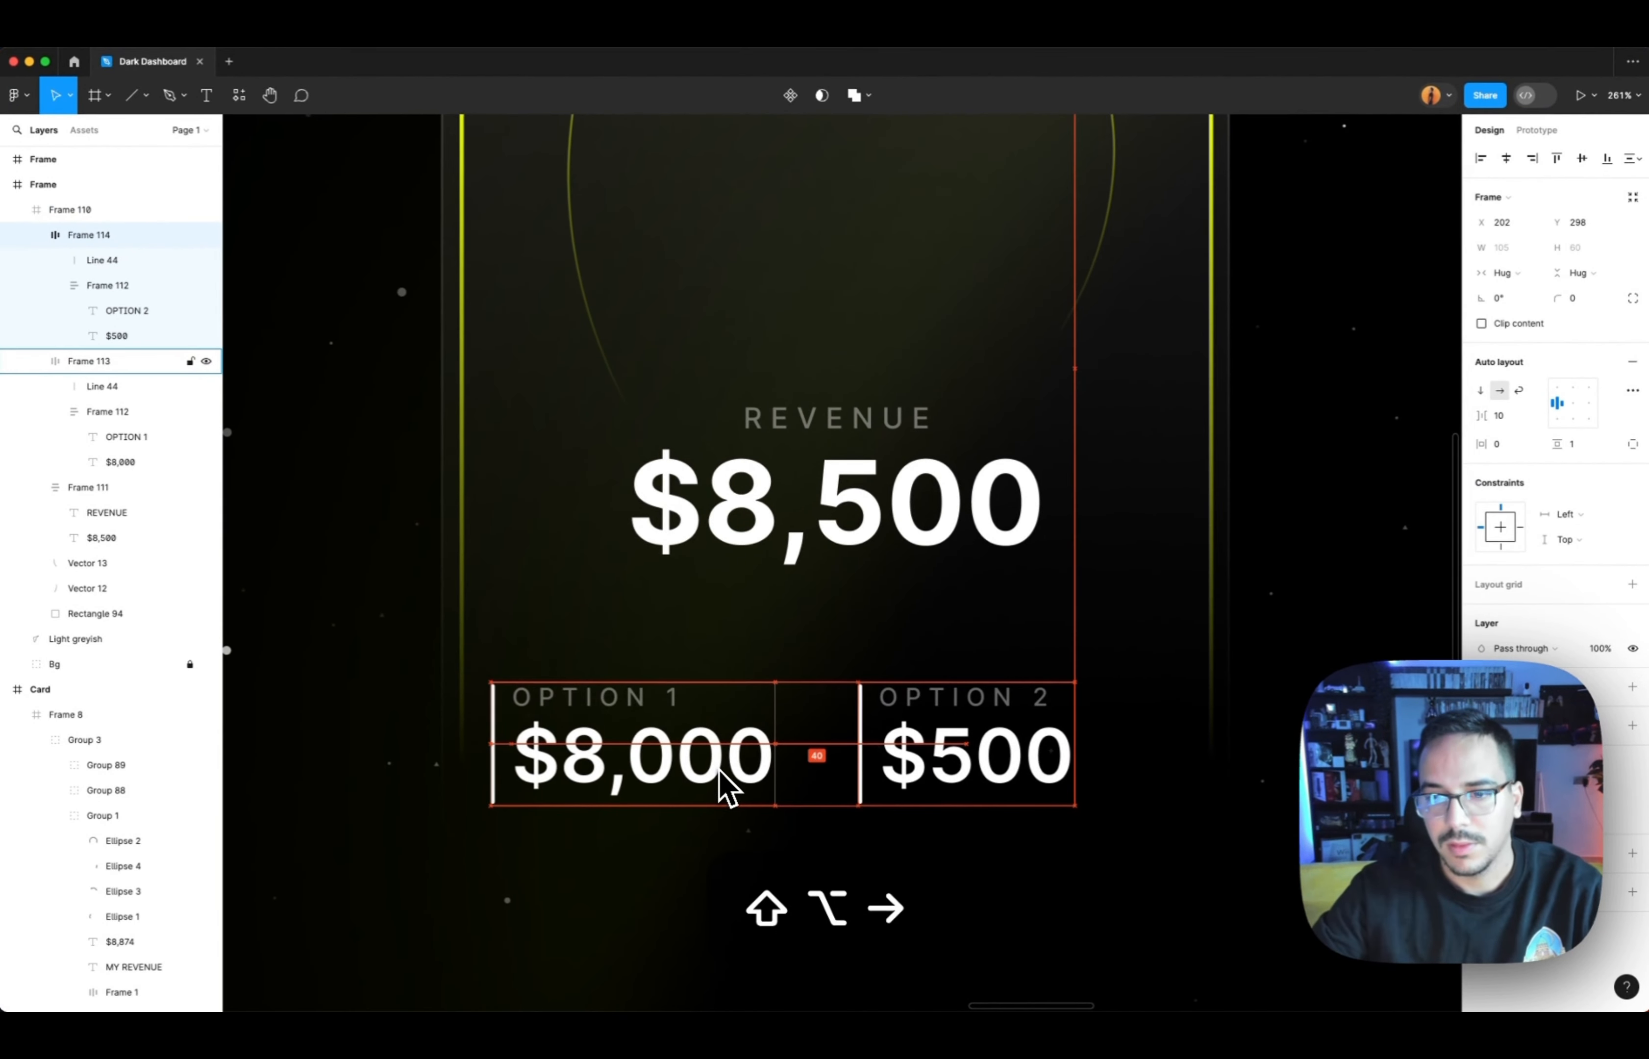
Change the OPTION 2 amount to $1,500 and the OPTION 1 amount to $7,000
shift+click(762, 749)
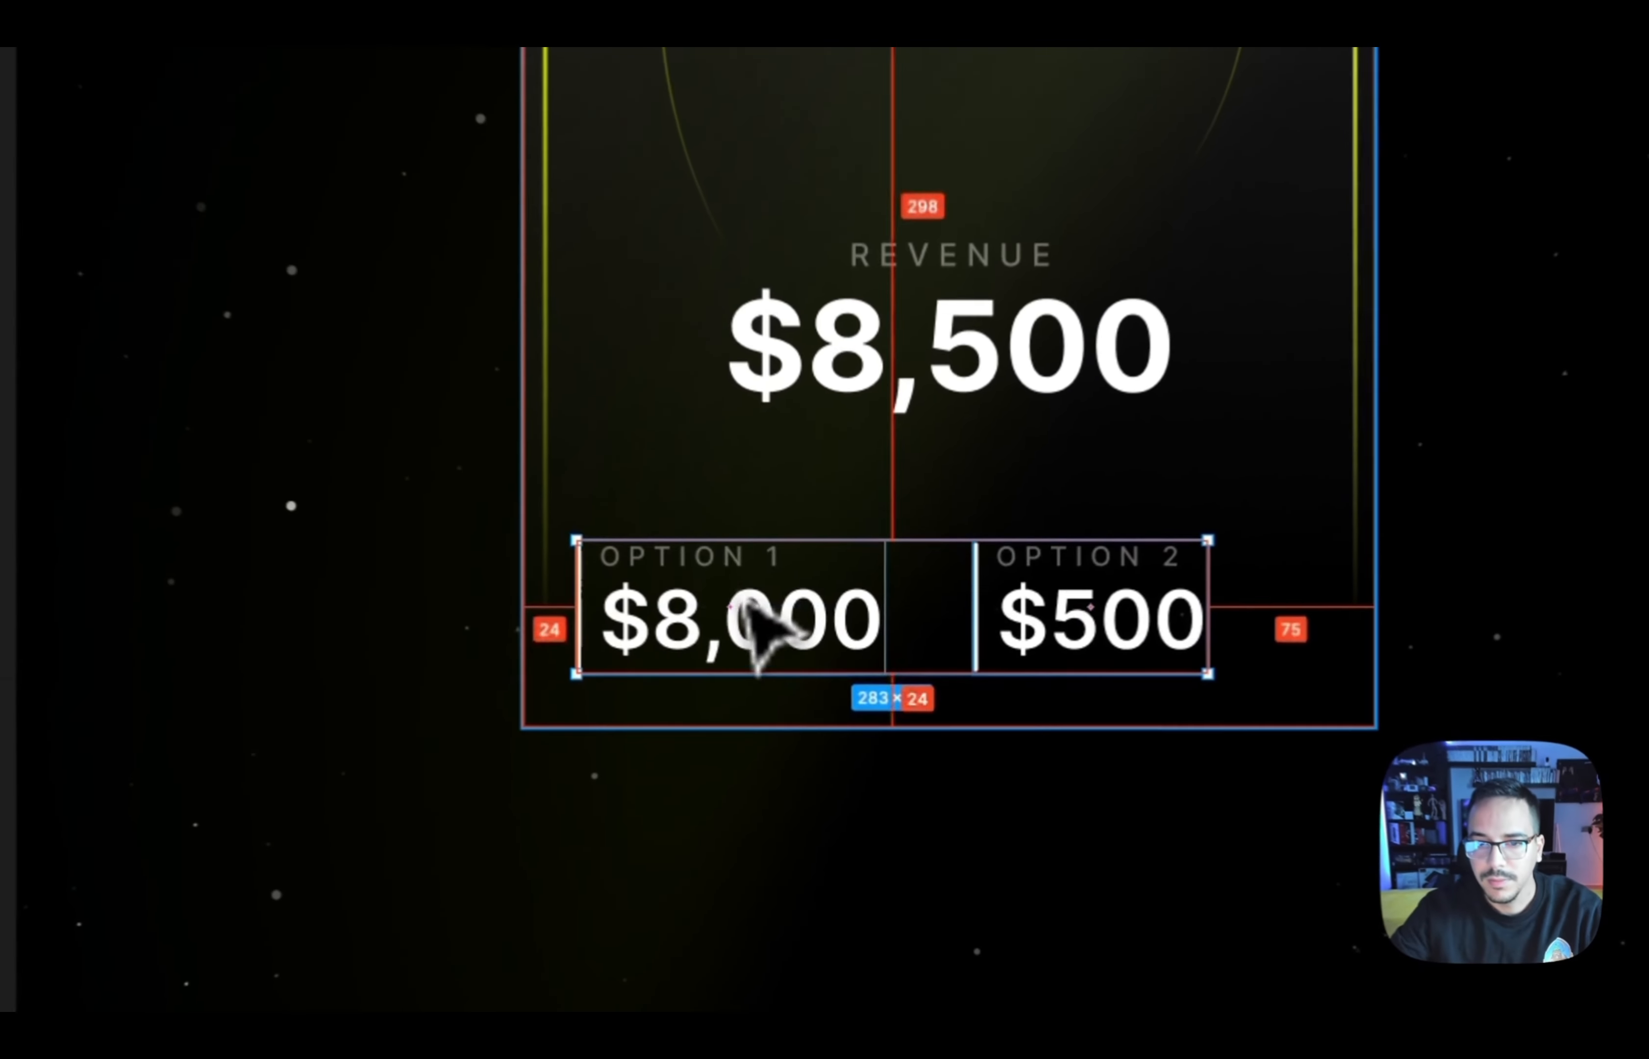
key(Escape)
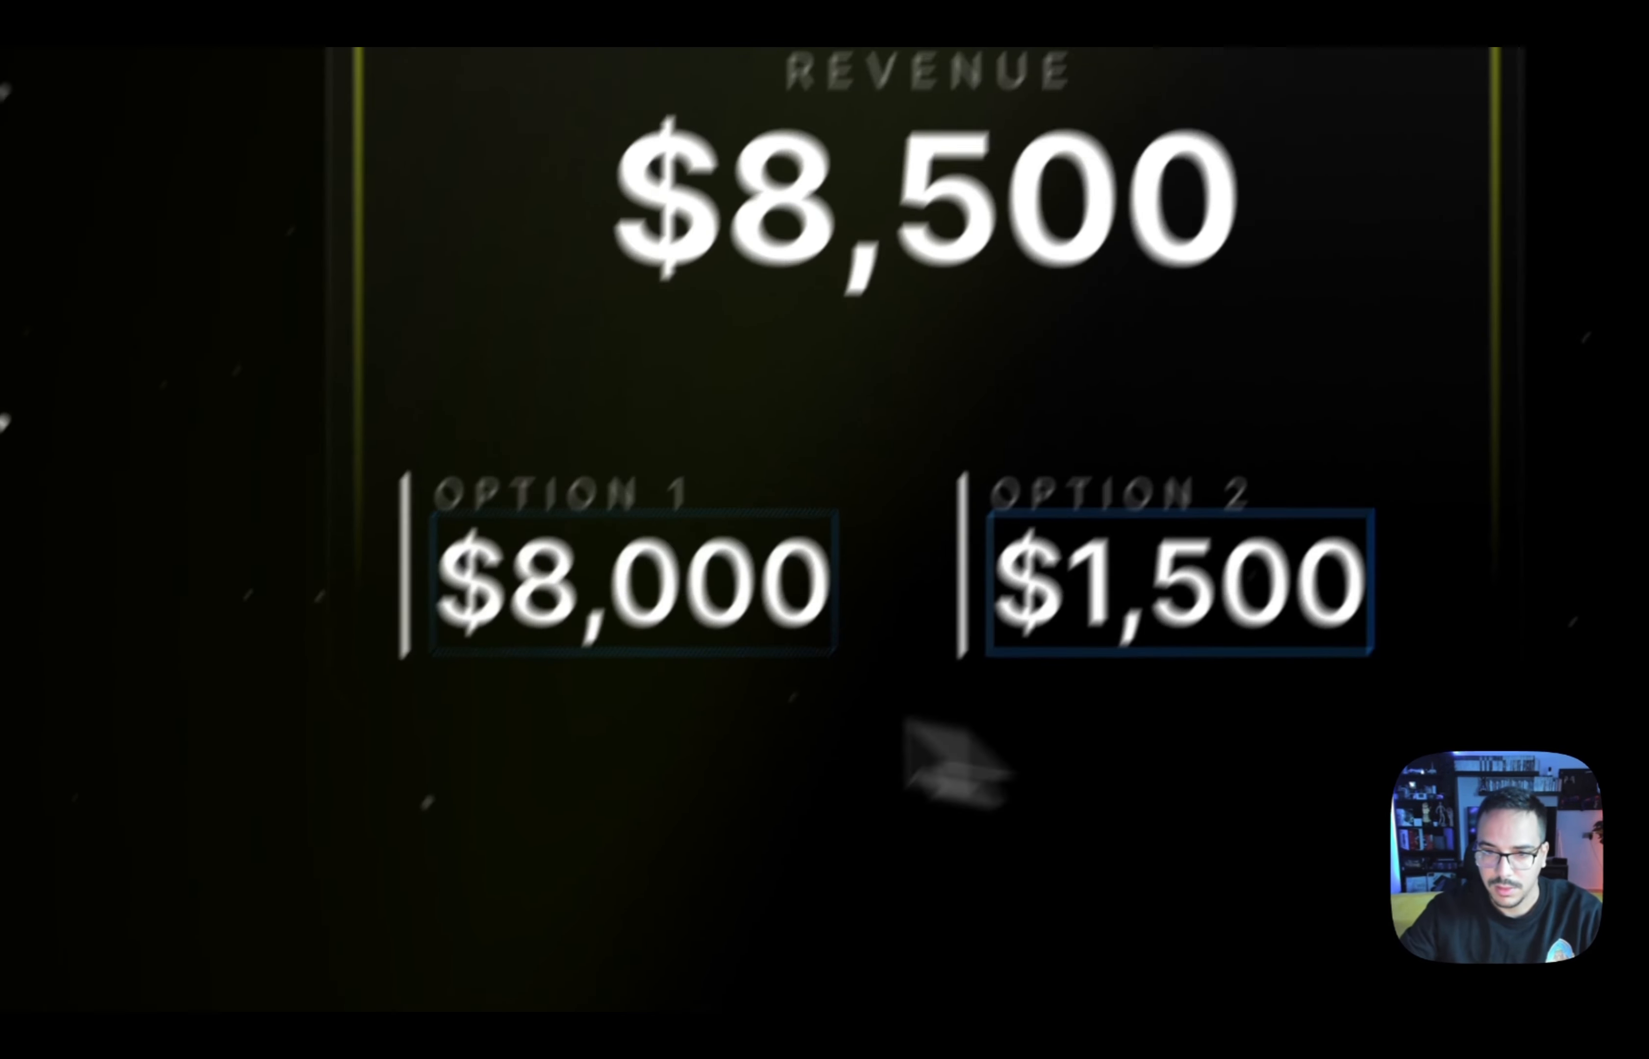
double_click(481, 644)
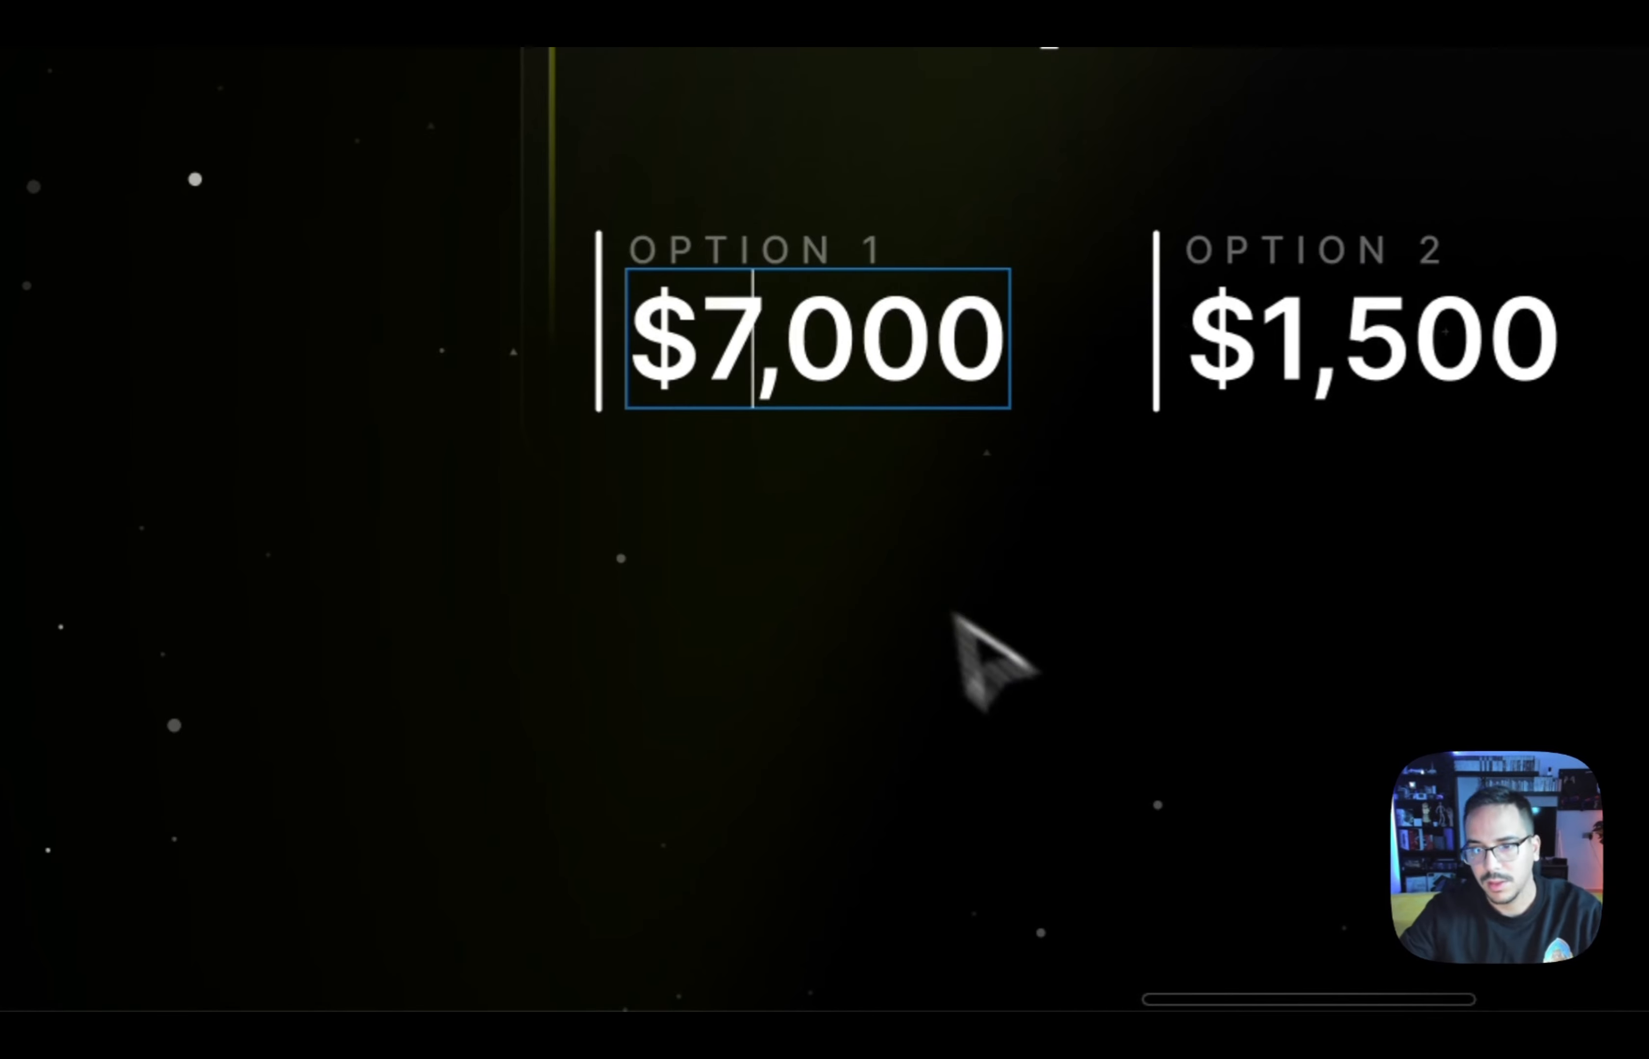
click(1344, 340)
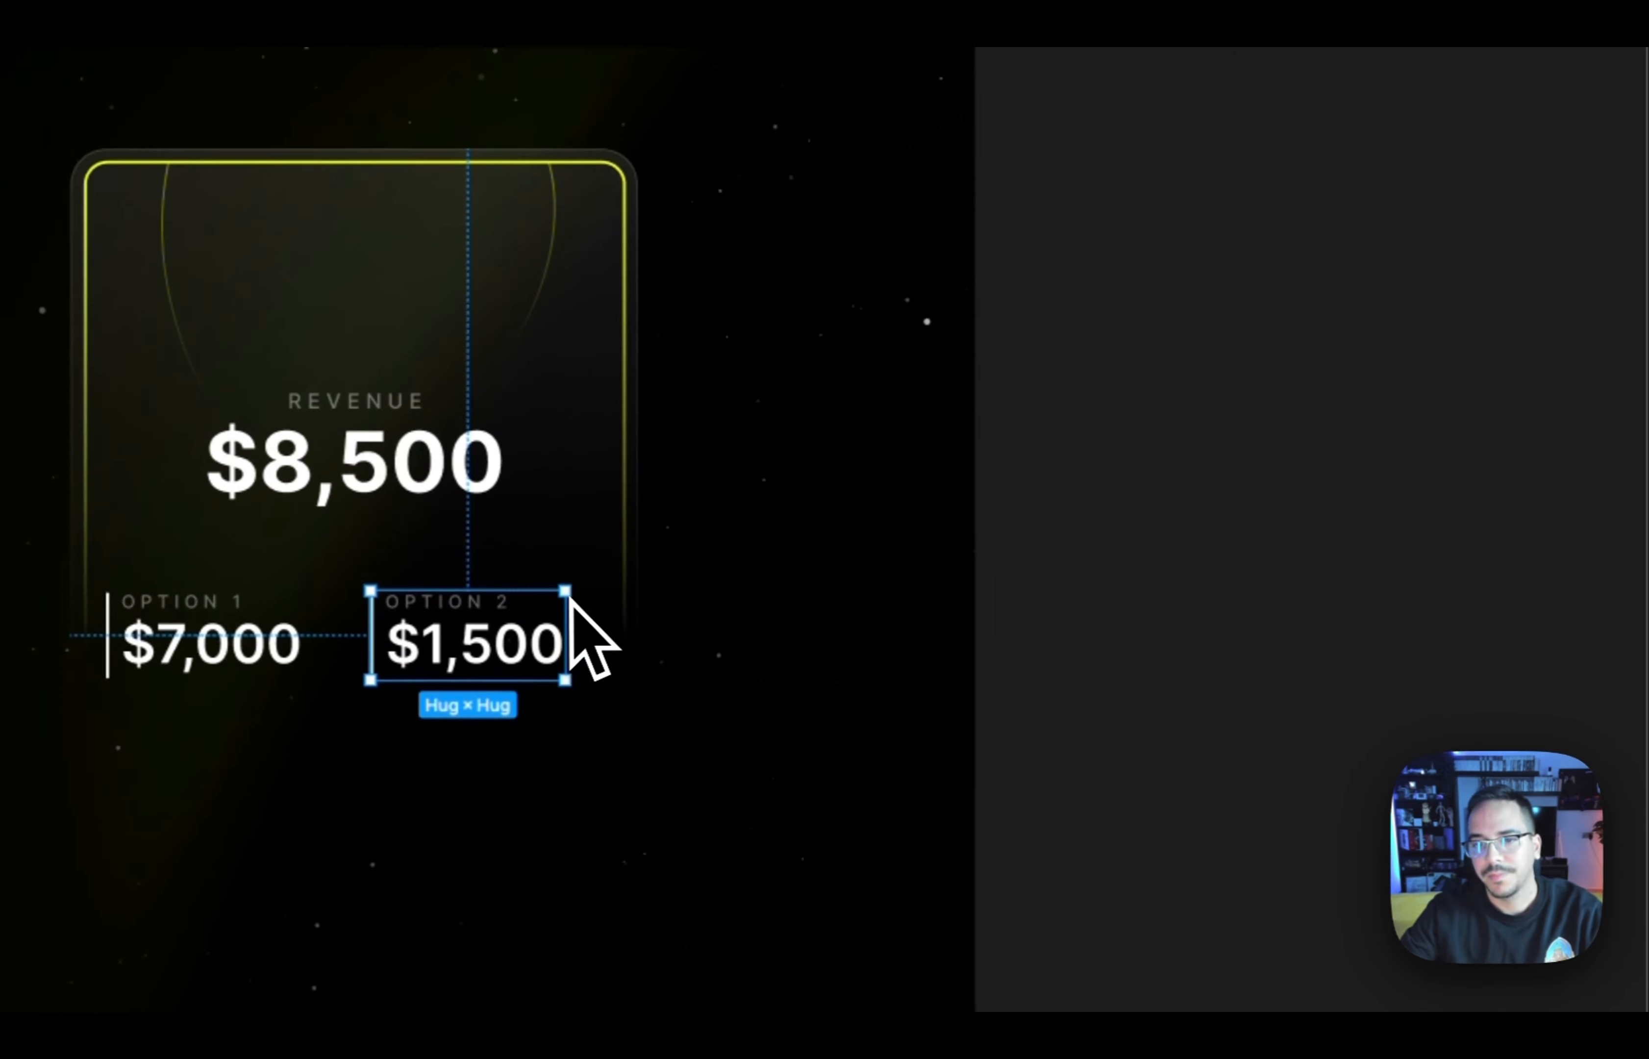
Move the REVENUE block down 20 px and compare the layout with the finished reference card
click(381, 454)
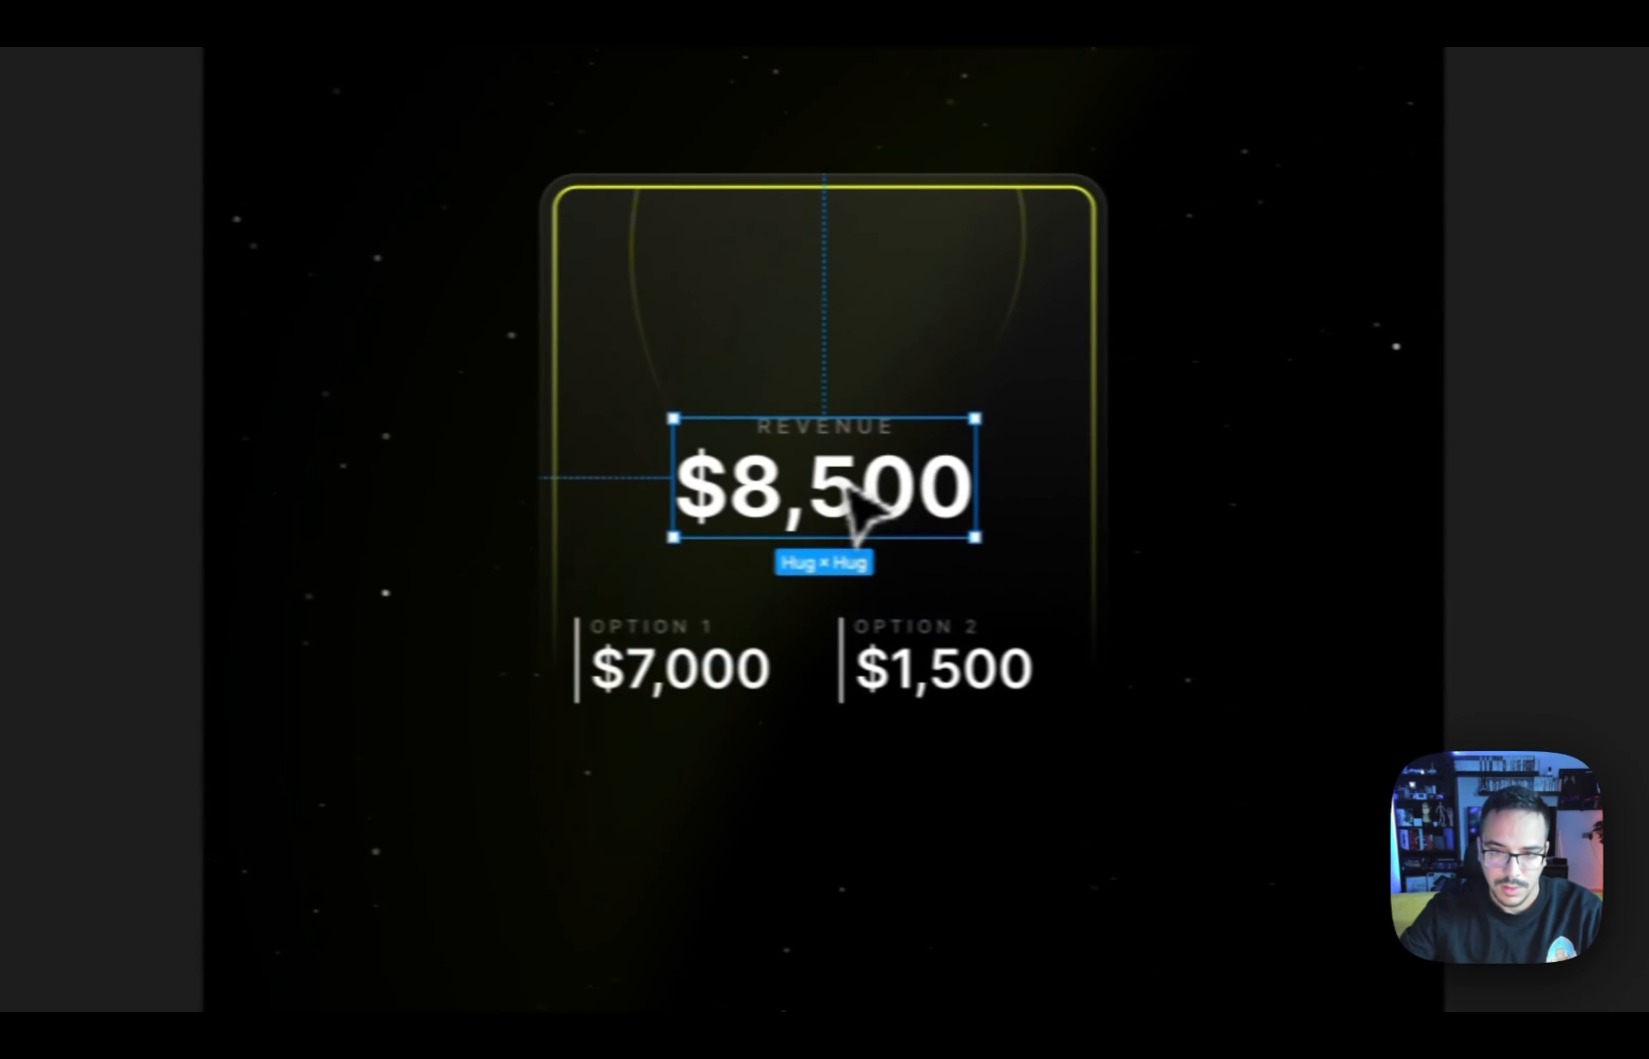
key(shift+Down)
key(shift+Down)
scroll(925, 480, left, 10)
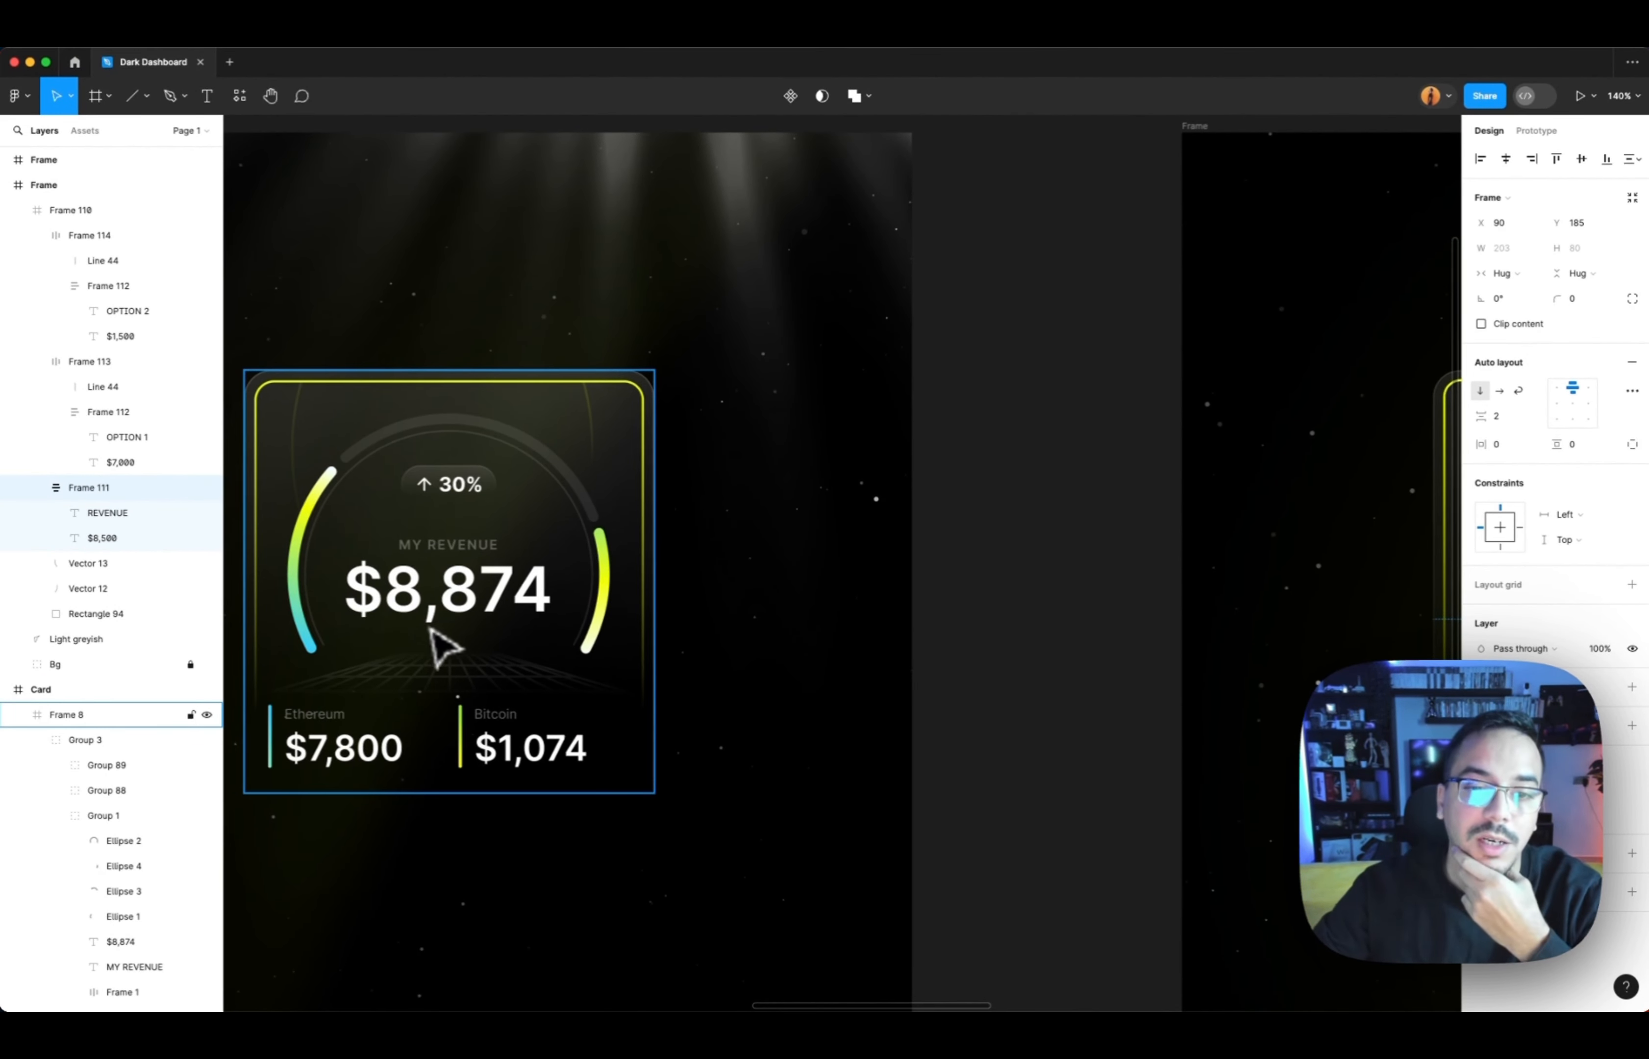
scroll(488, 679, right, 10)
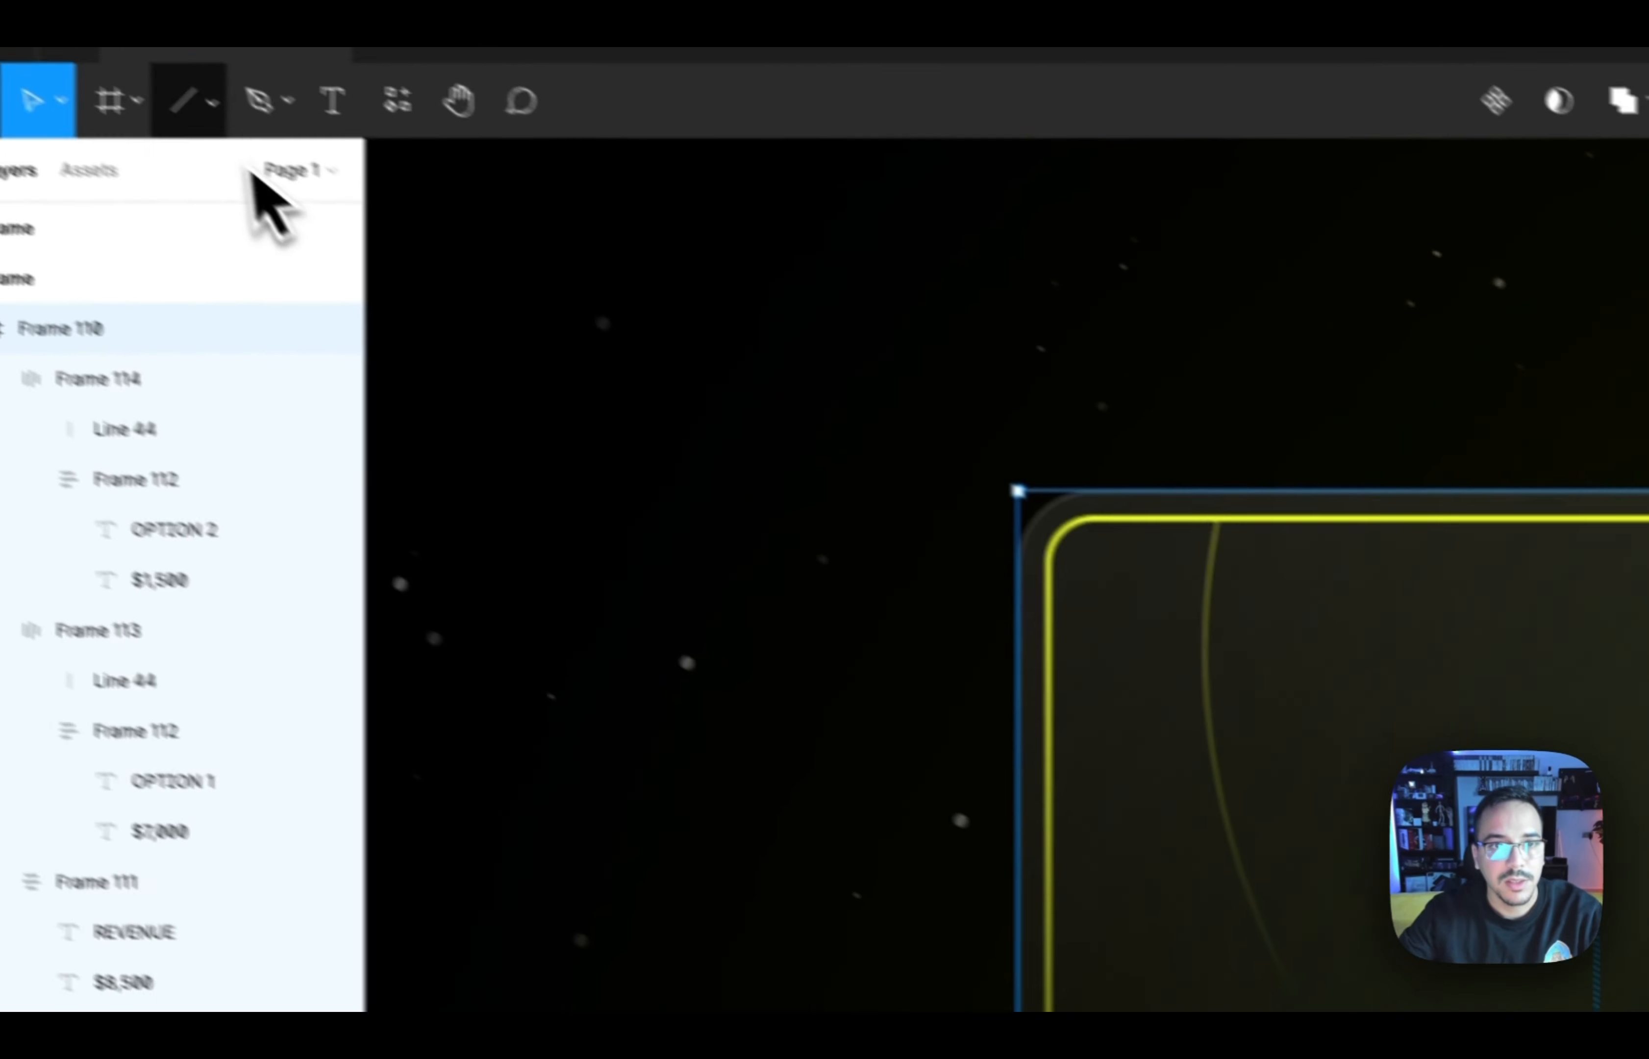
Draw a circle of 307 × 307 px on the card and center it horizontally and vertically
click(210, 101)
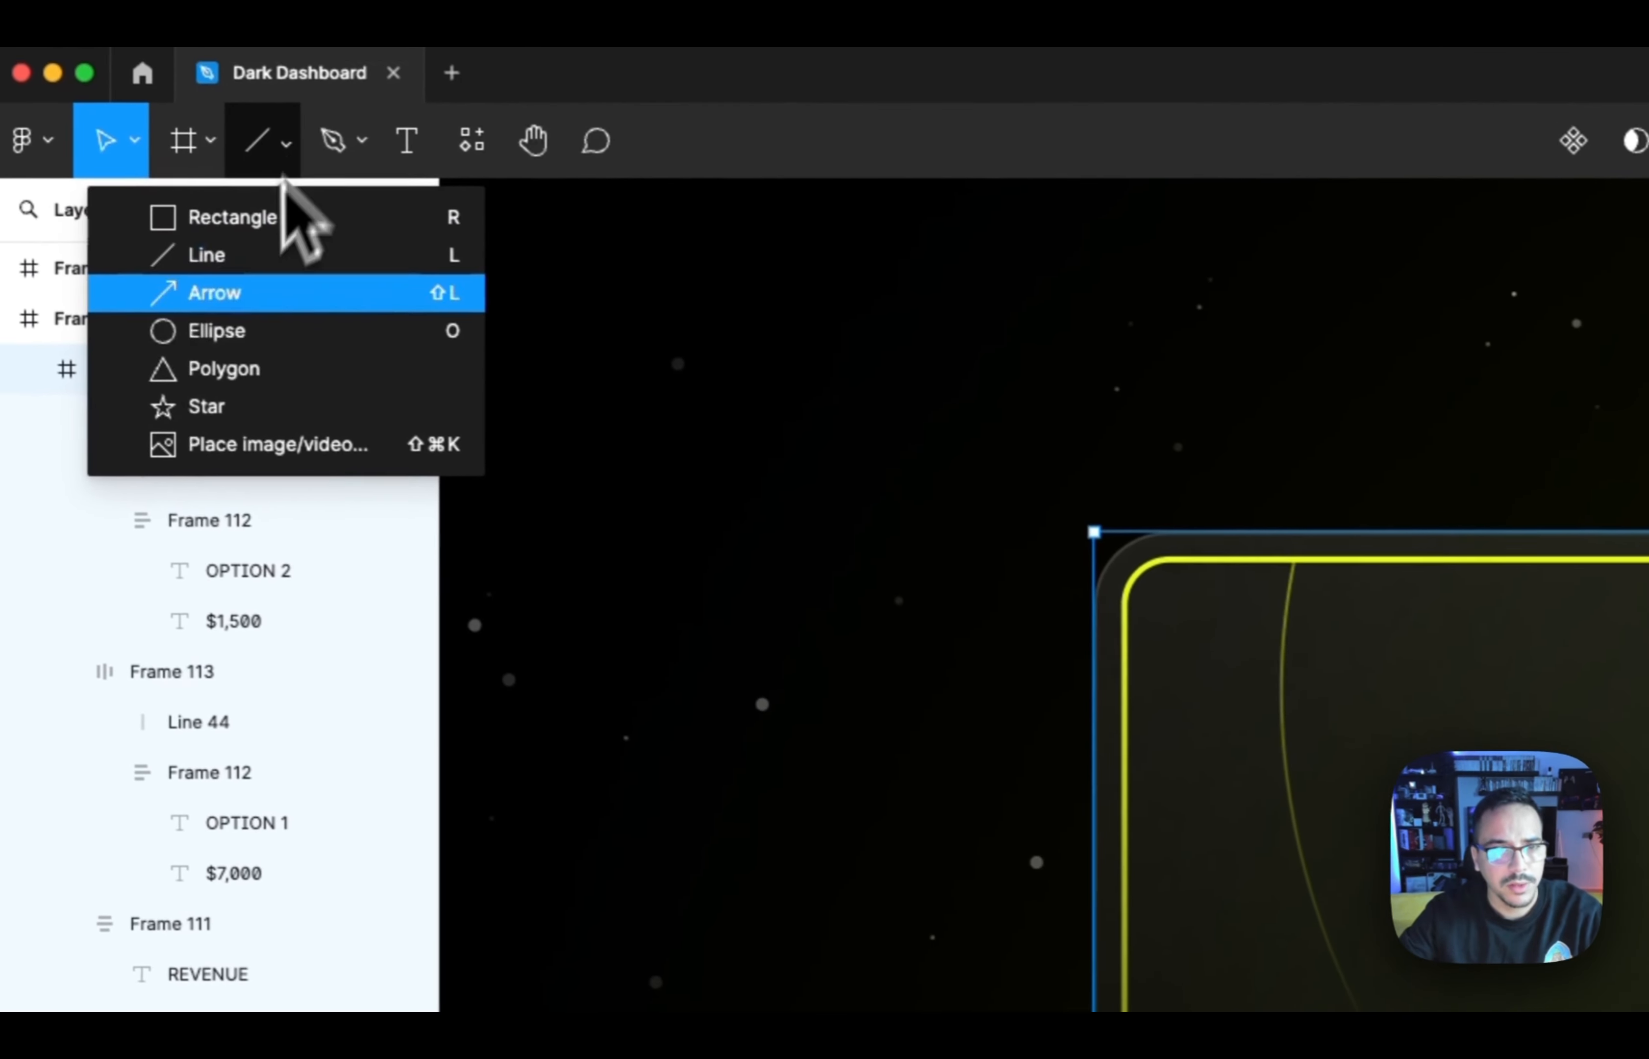
click(223, 337)
mouse_move(970, 495)
mouse_down()
mouse_move(1296, 1005)
mouse_move(943, 679)
mouse_up()
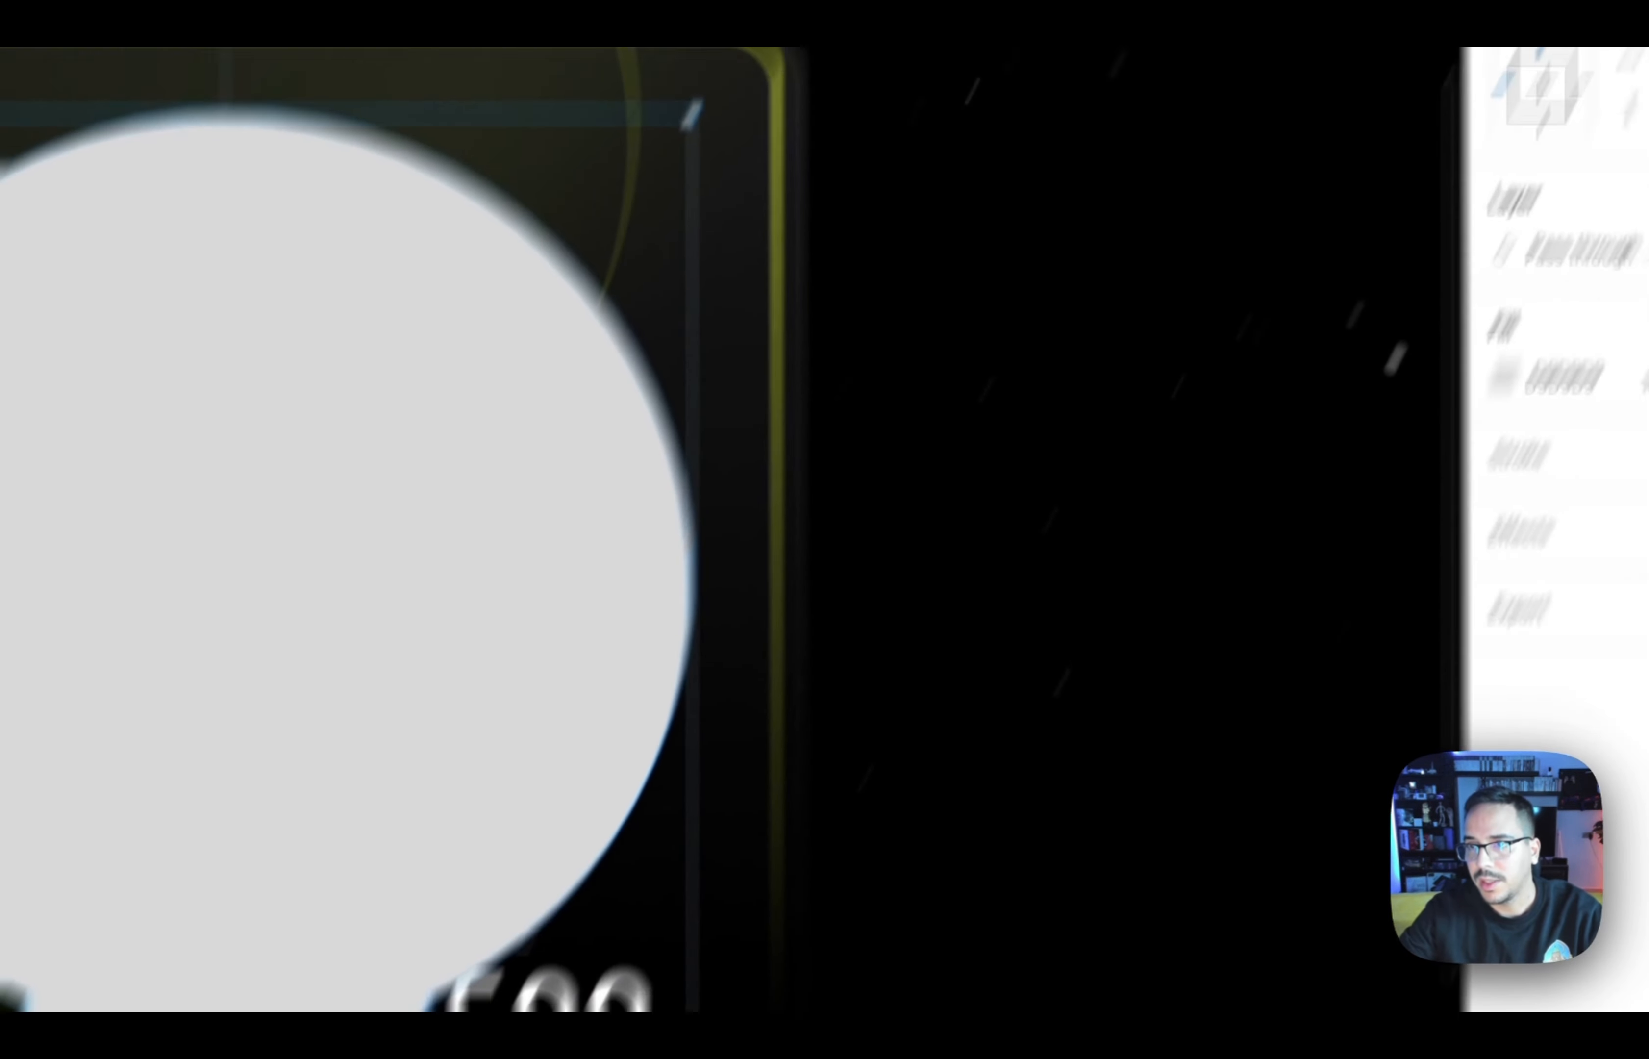
click(1364, 259)
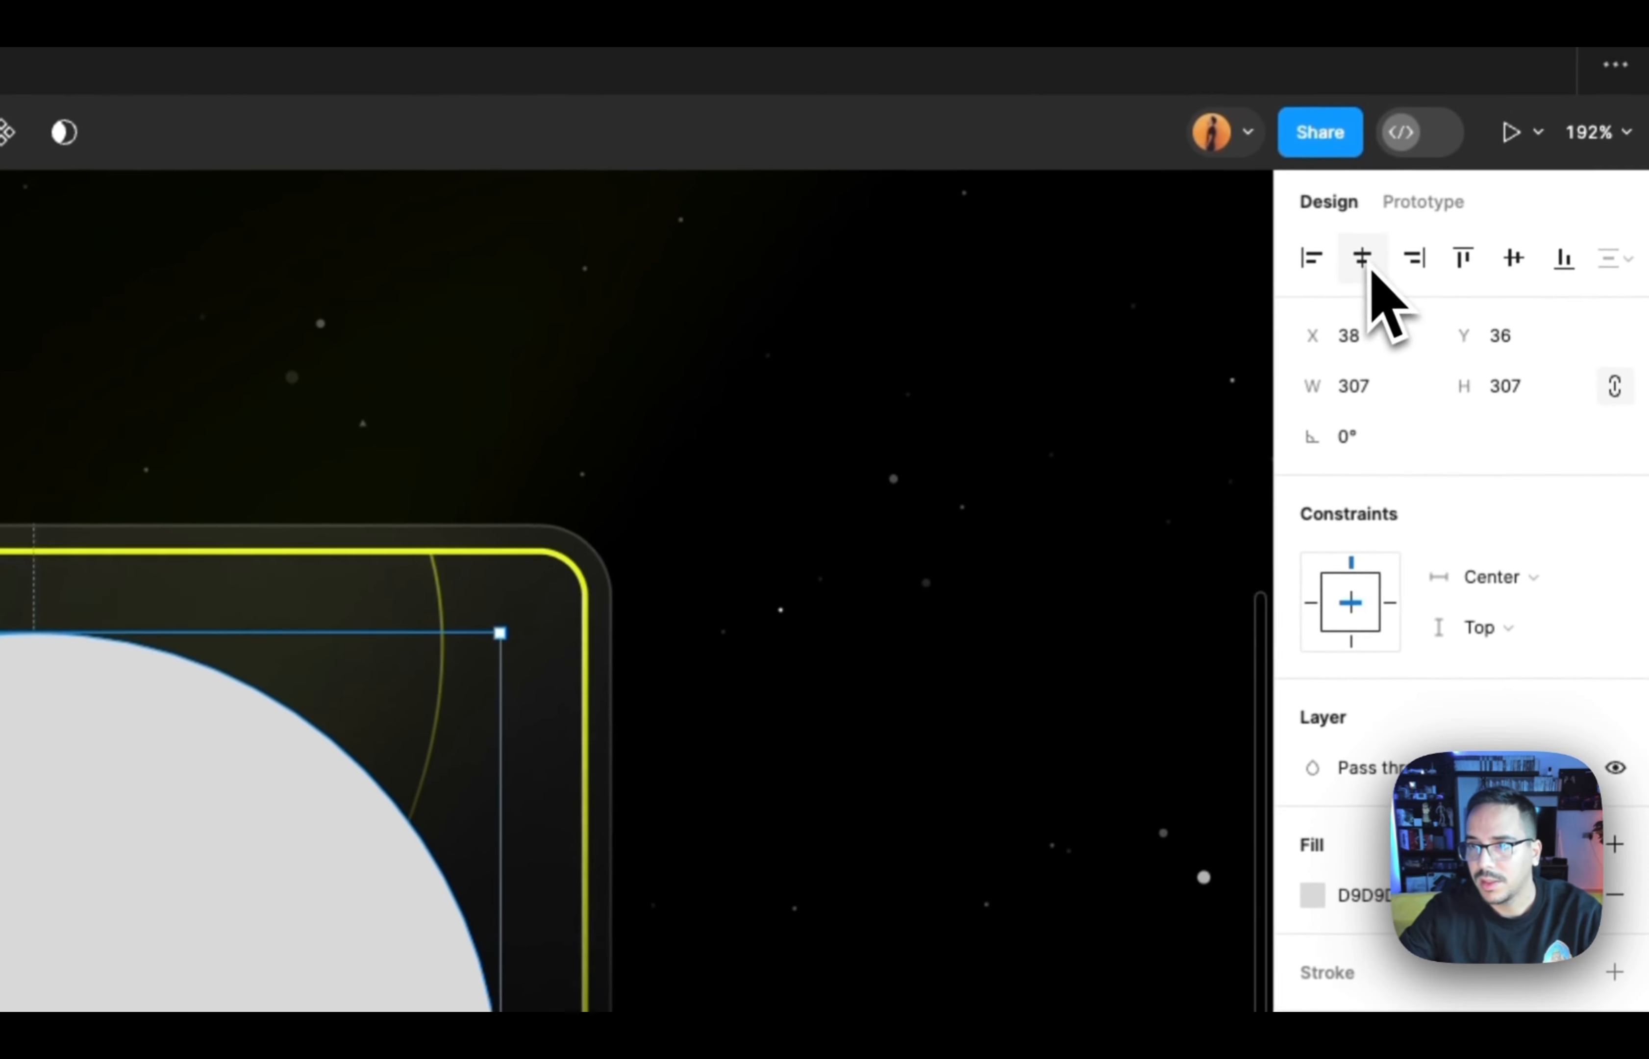
click(1513, 266)
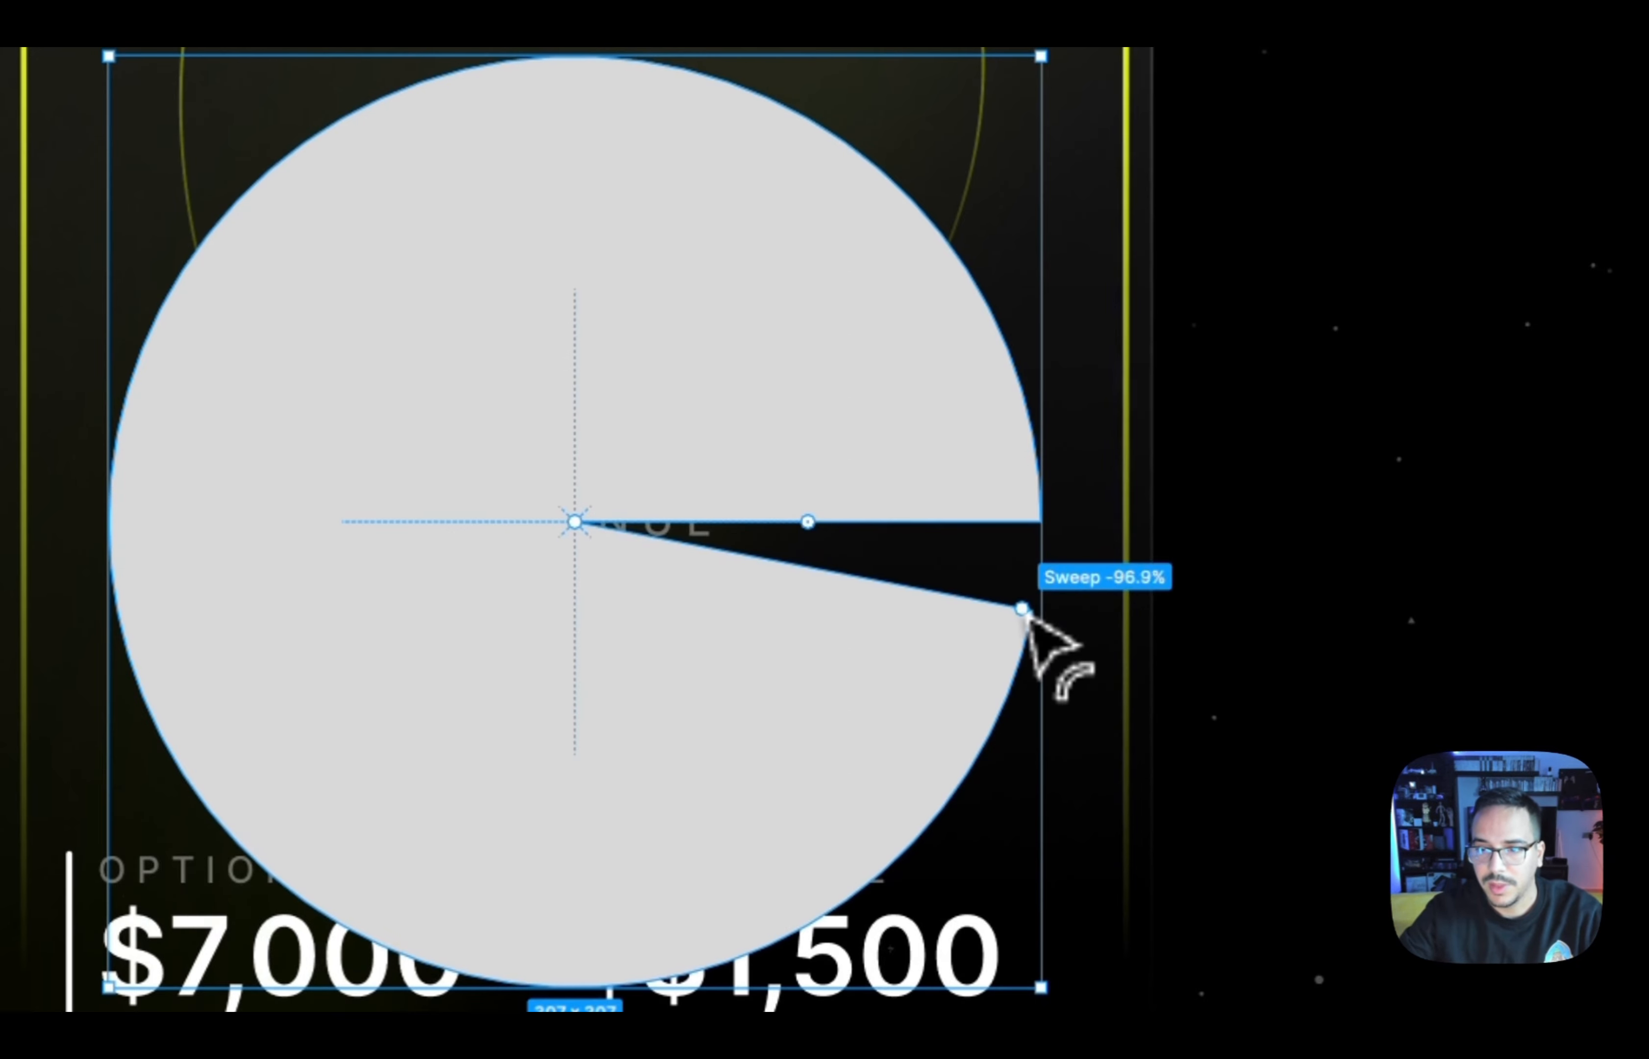
Reshape the circle into a thin arc on the card's left side, with a 93.84% ratio and a corner radius of 20
drag(808, 521, 478, 668)
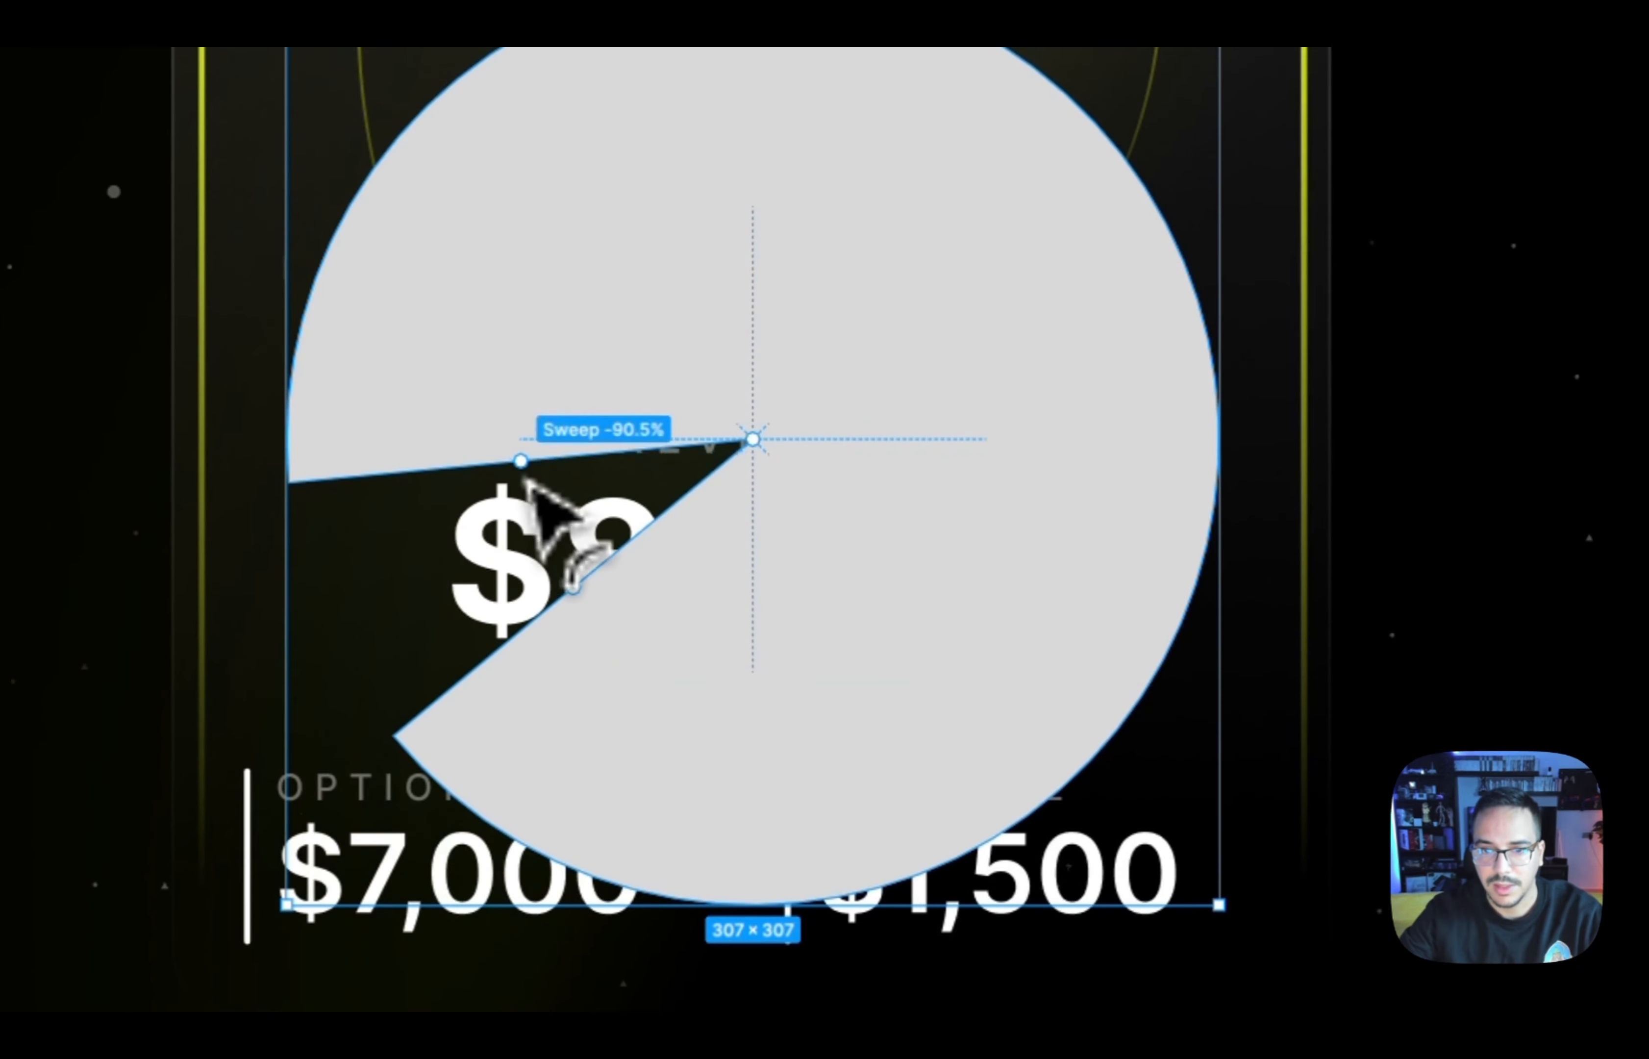
drag(533, 485, 1105, 552)
key(super+z)
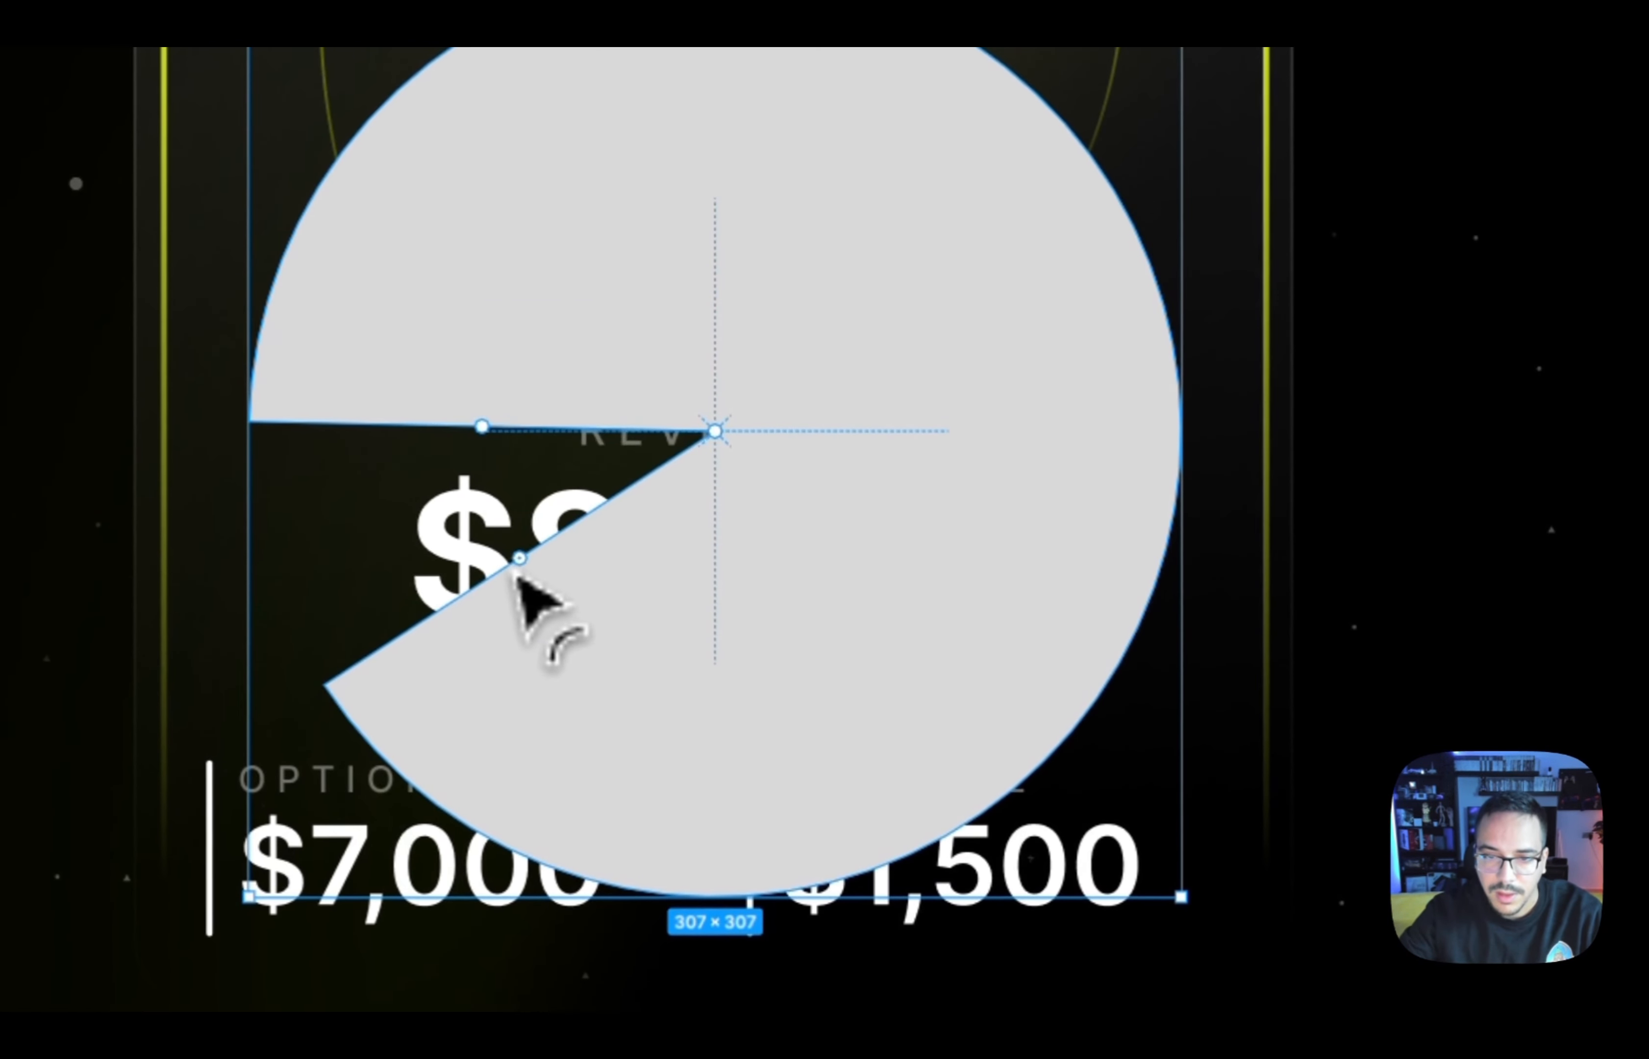
drag(491, 429, 658, 451)
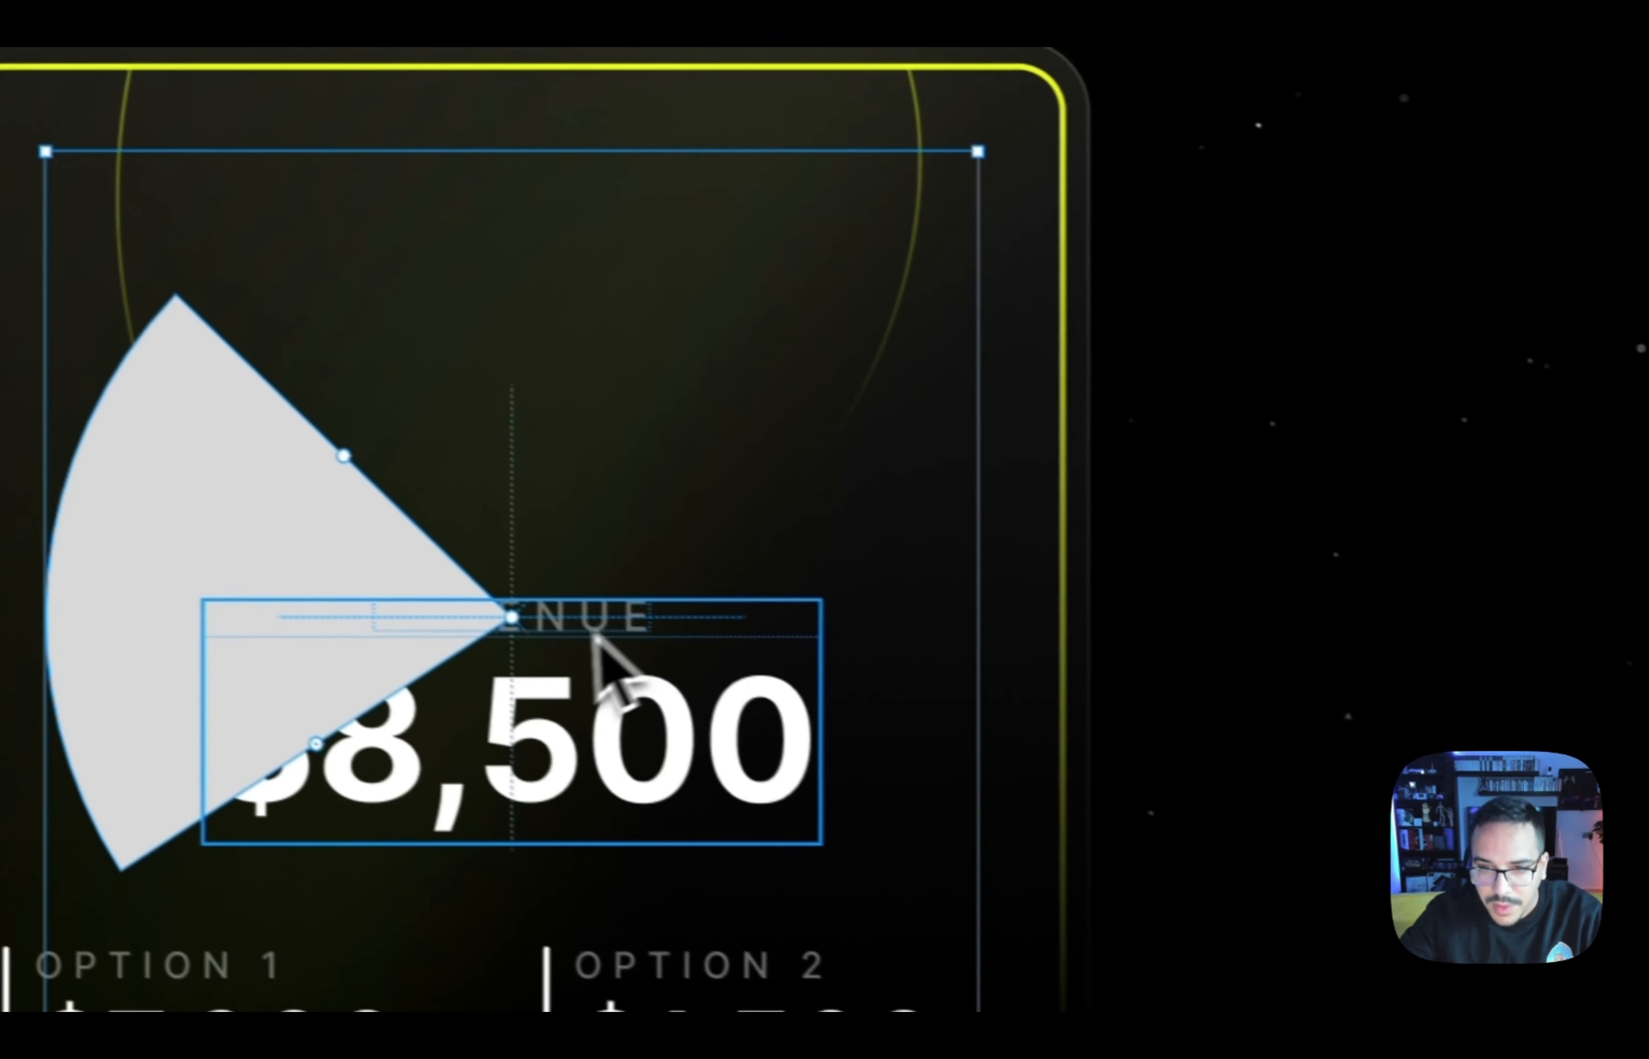
drag(470, 605, 514, 541)
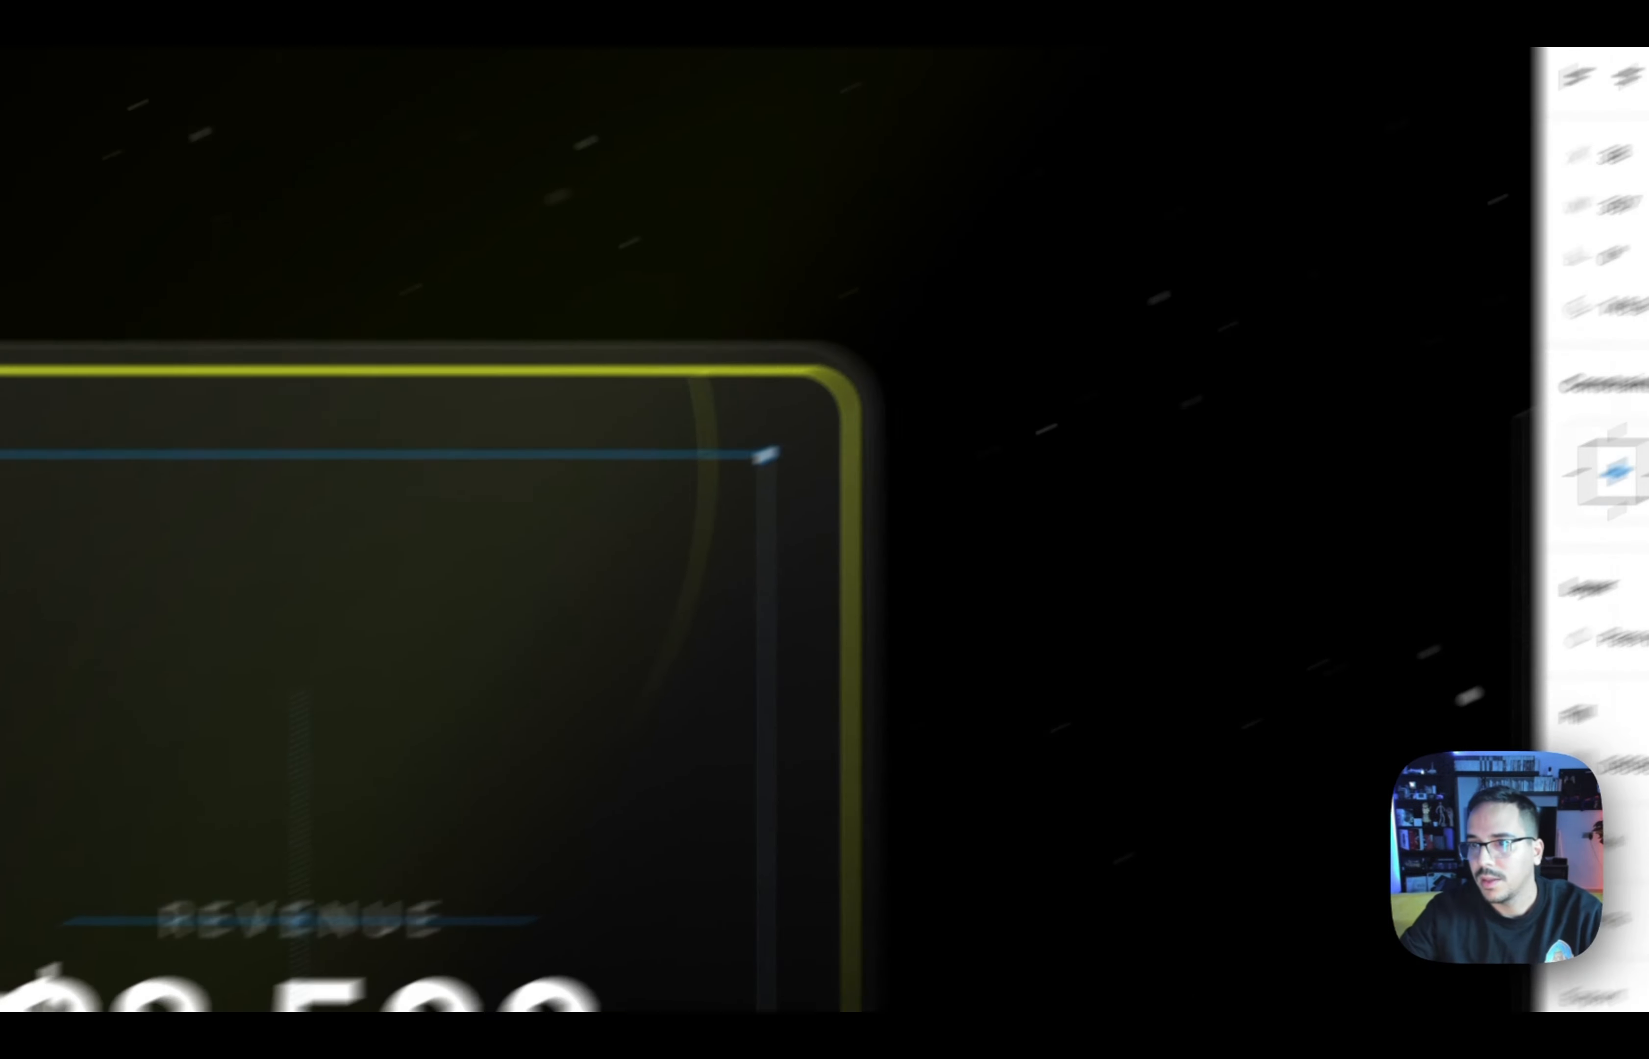
click(1510, 377)
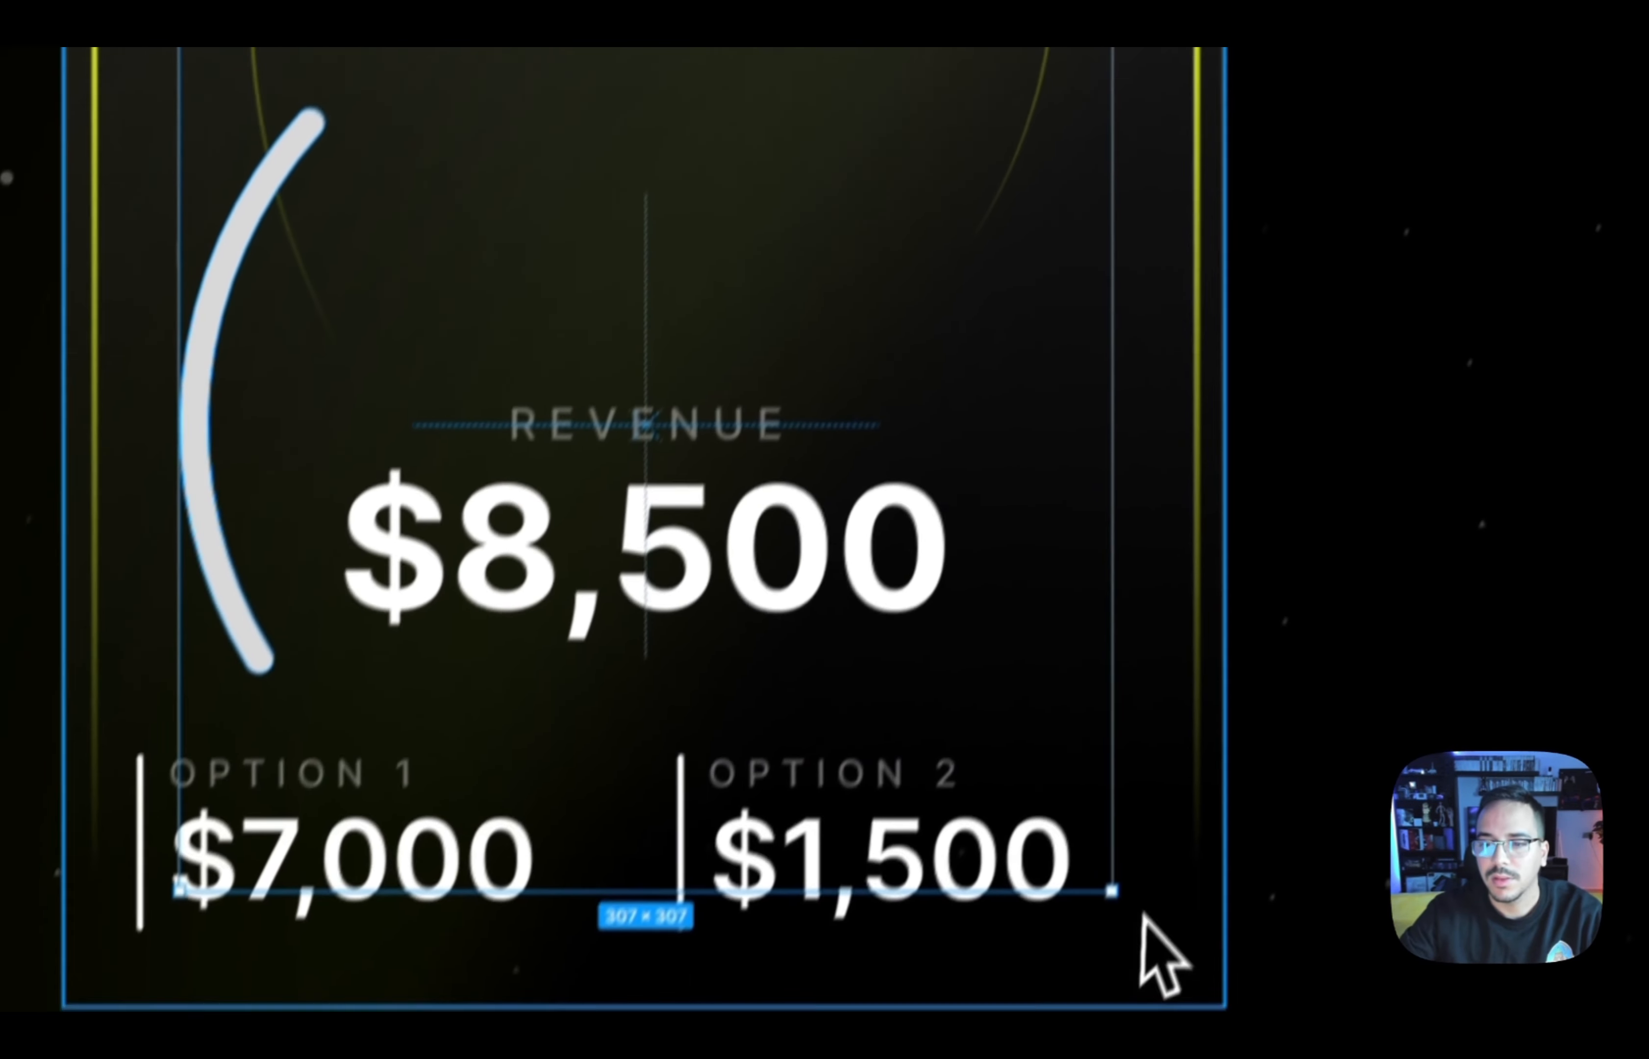
Resize the arc's ellipse to 289 × 289 px and duplicate it into a long top arc and a short right arc around the revenue figure
drag(1092, 782, 1117, 792)
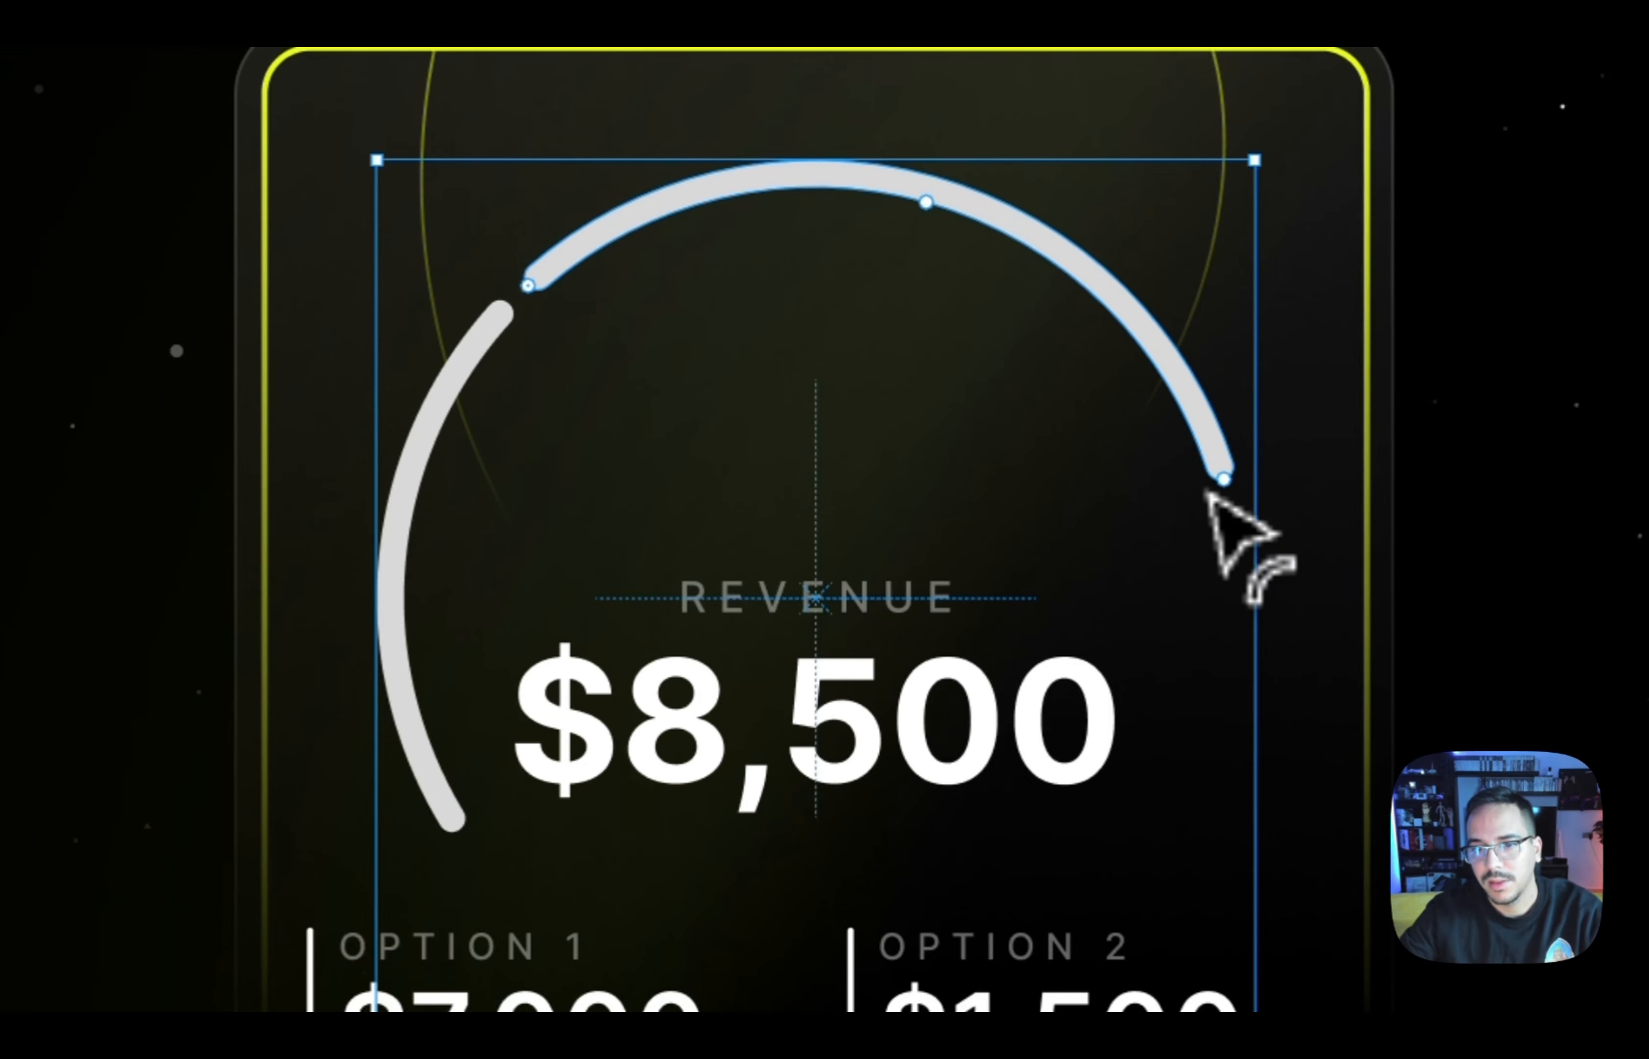
drag(585, 277, 1391, 467)
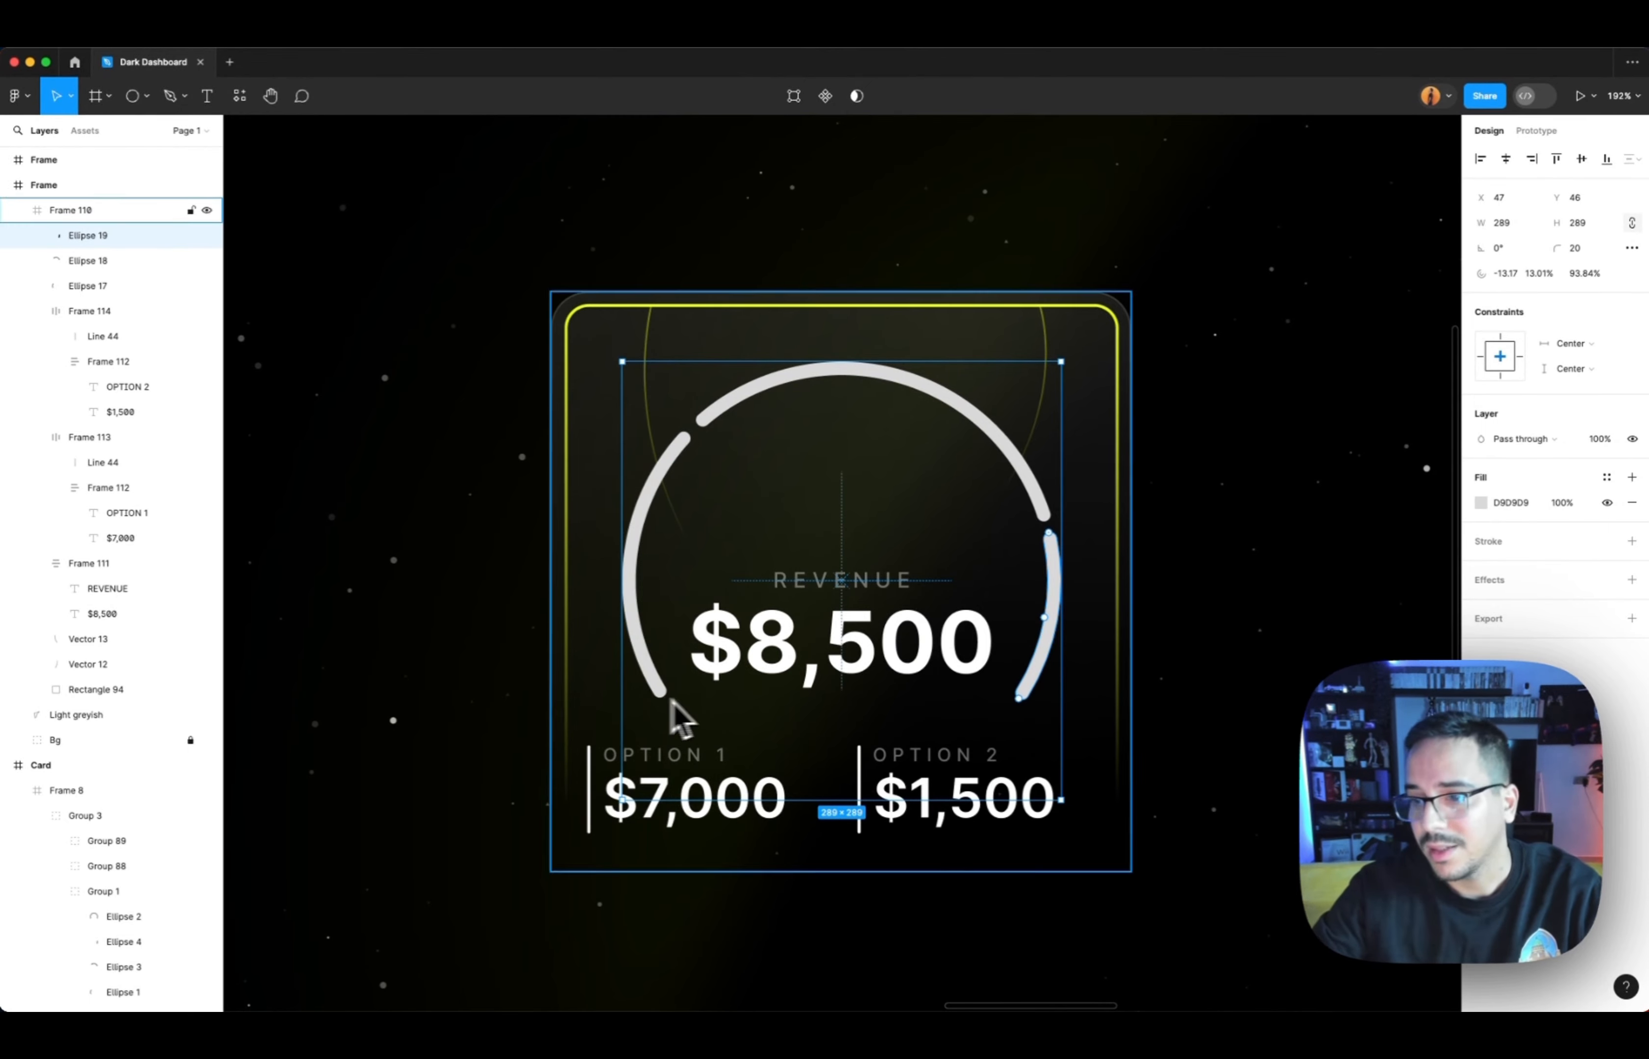
Set the right arc's fill to white FFFFFF at 10% opacity
scroll(762, 747, up, 3)
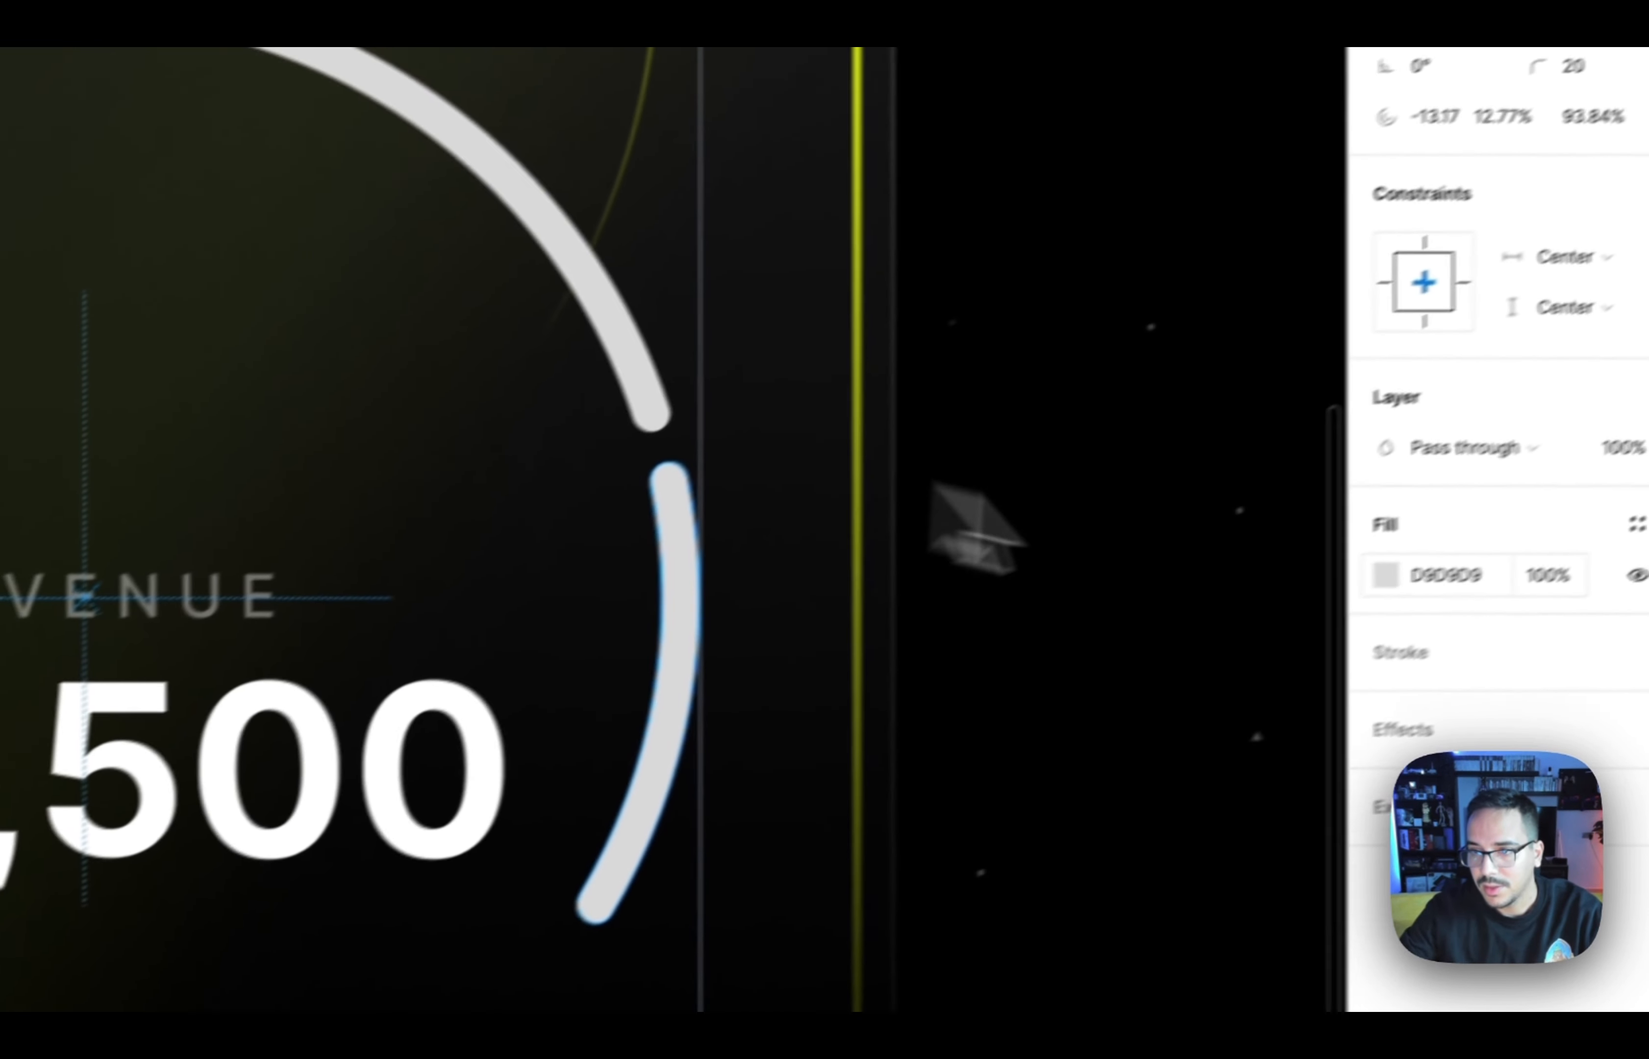
click(1565, 493)
drag(1198, 641, 1139, 590)
click(1470, 503)
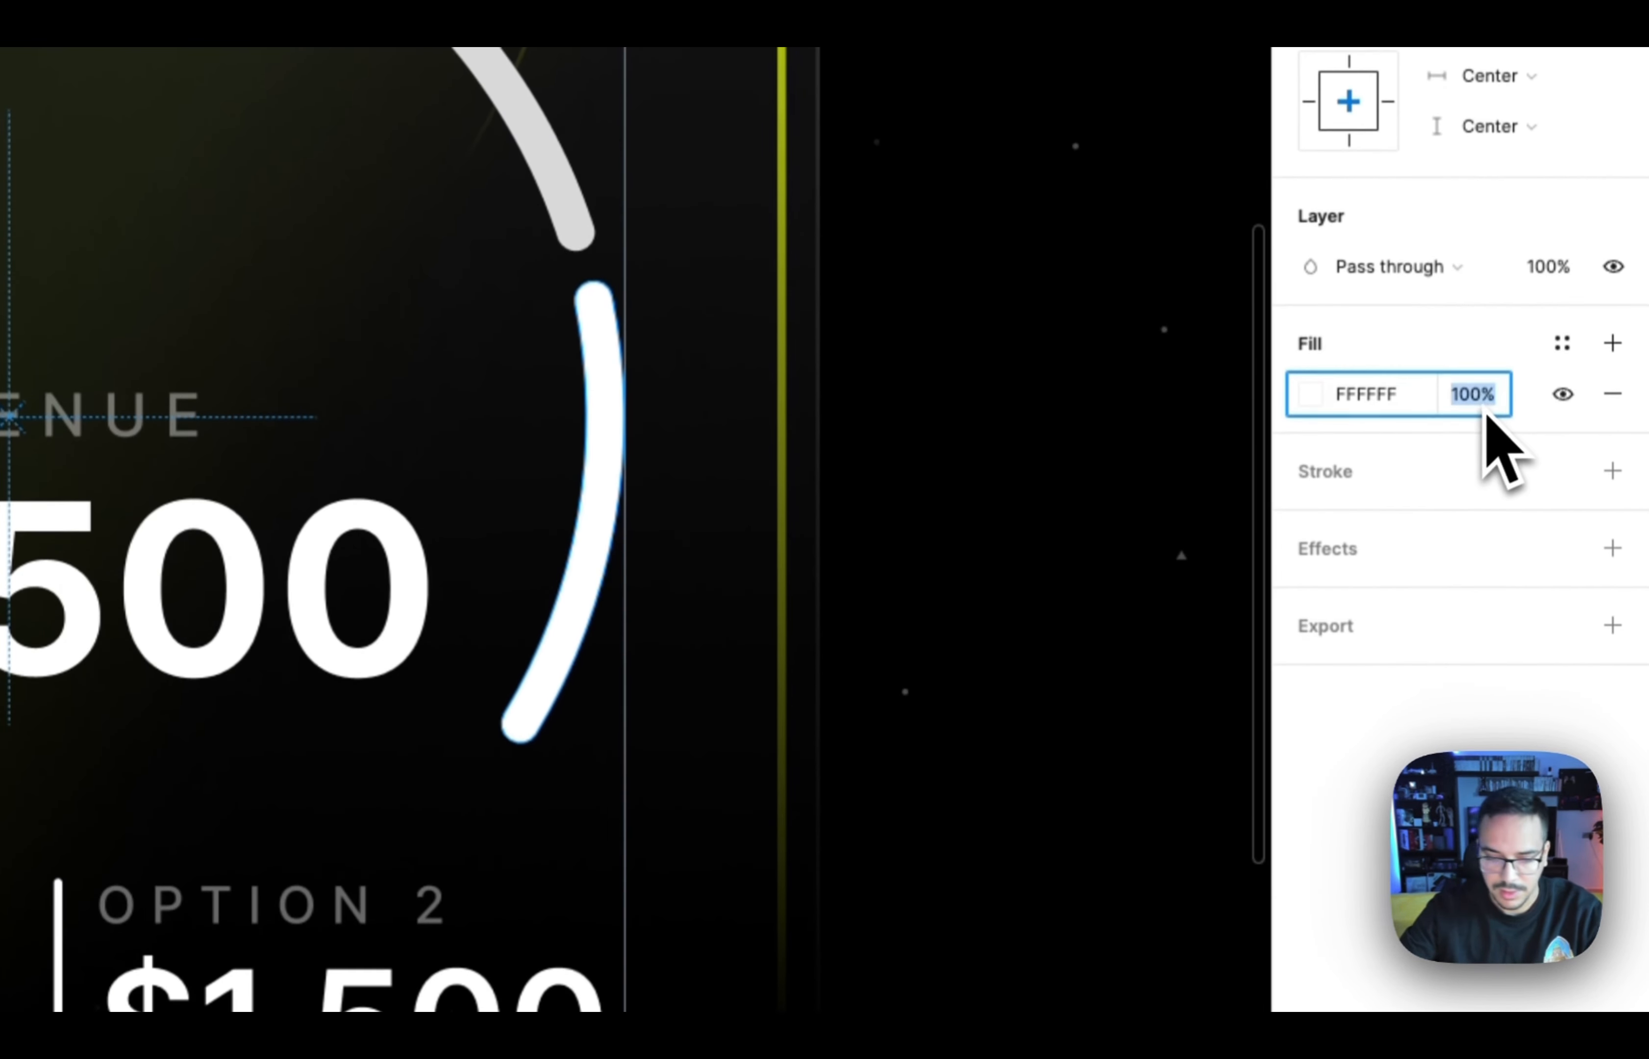
text(10)
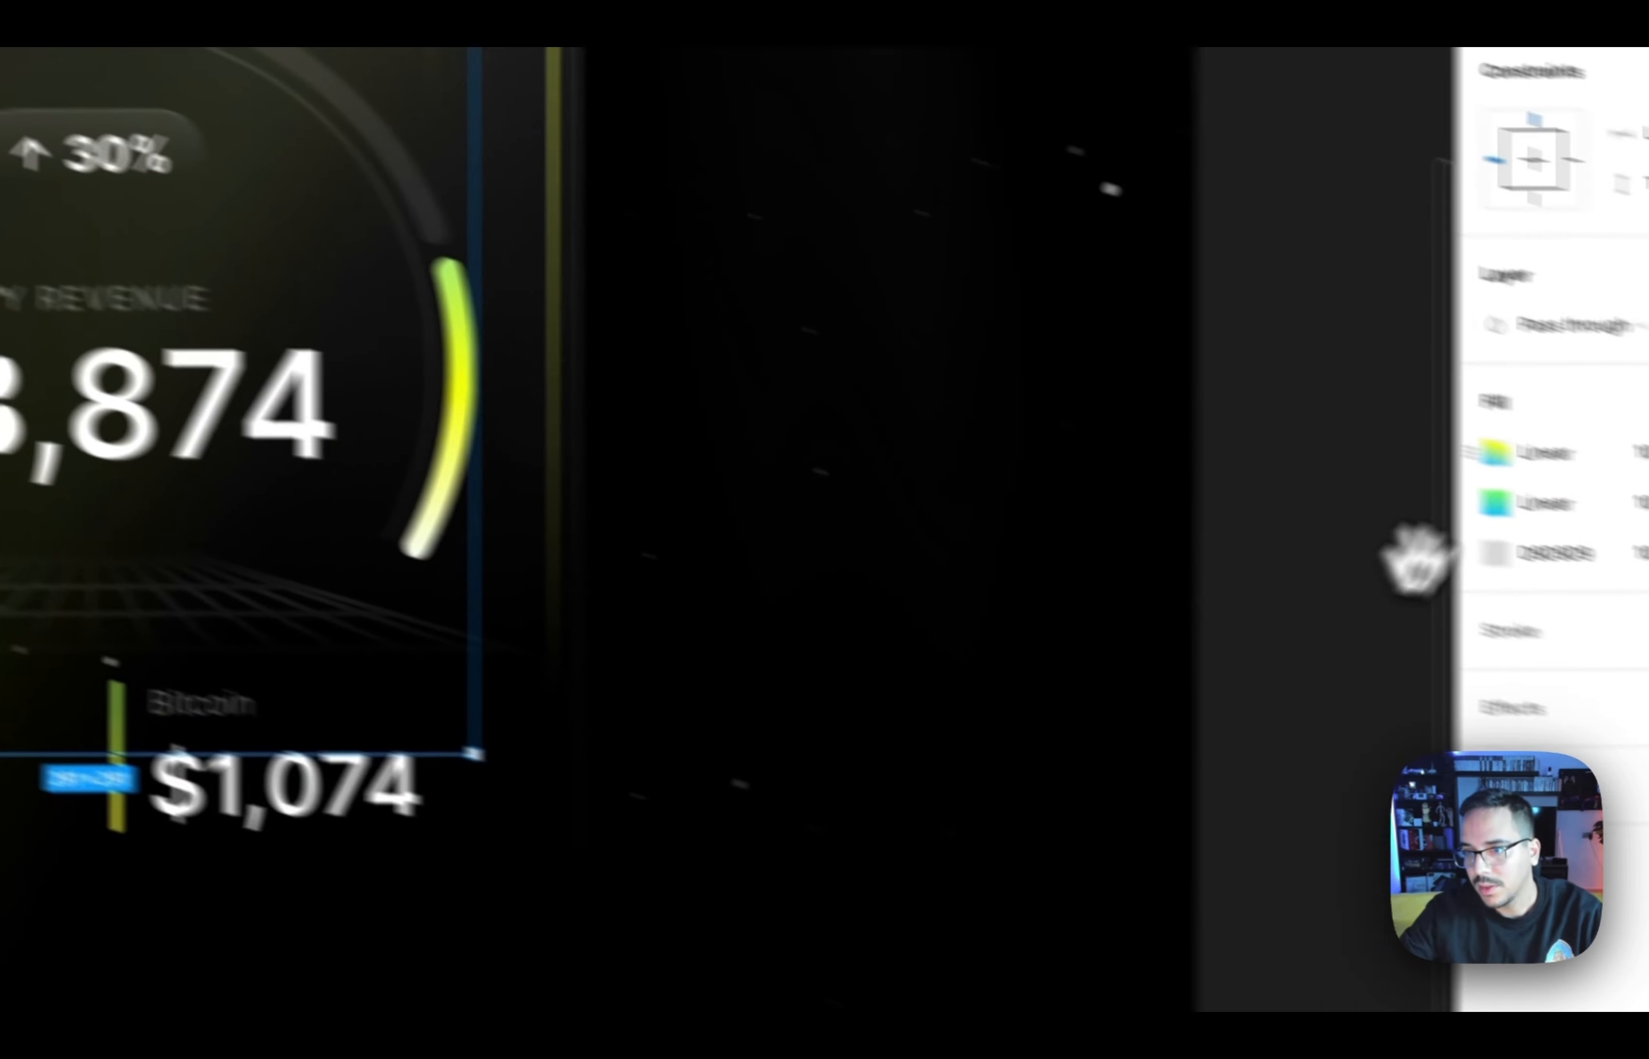
Copy the linear gradient fill from the reference card's arc and paste it onto the left and top arcs
click(1471, 452)
key(super+c)
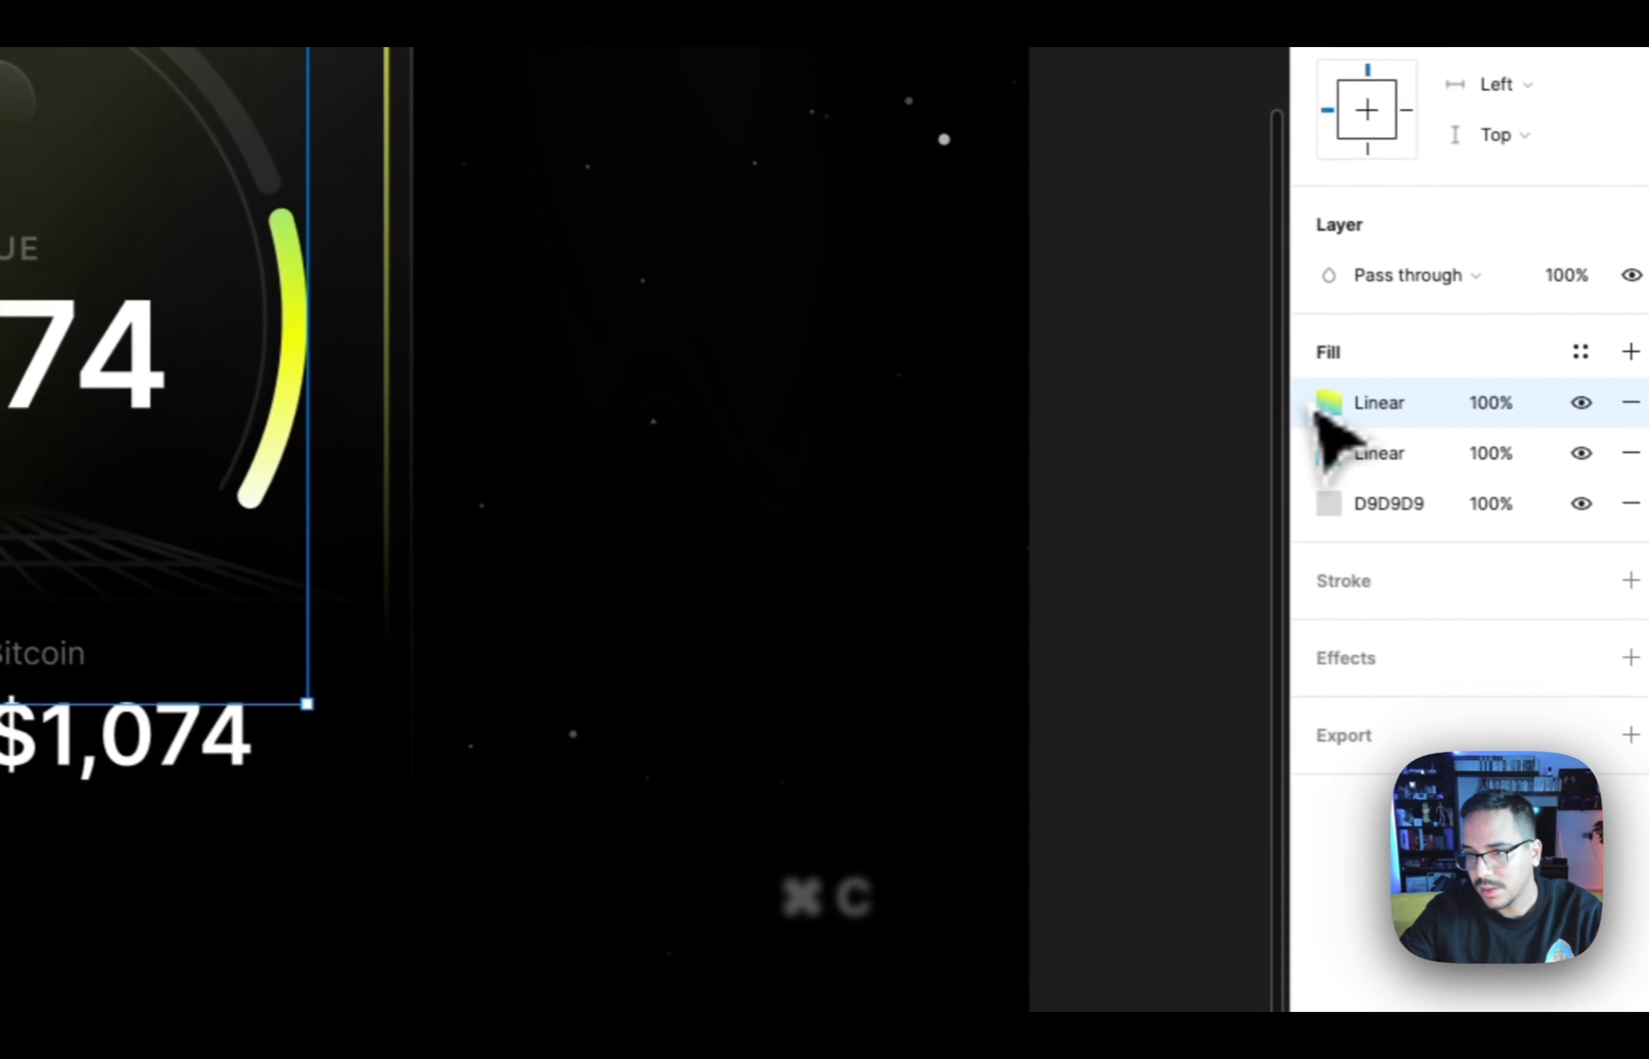
scroll(894, 508, right, 10)
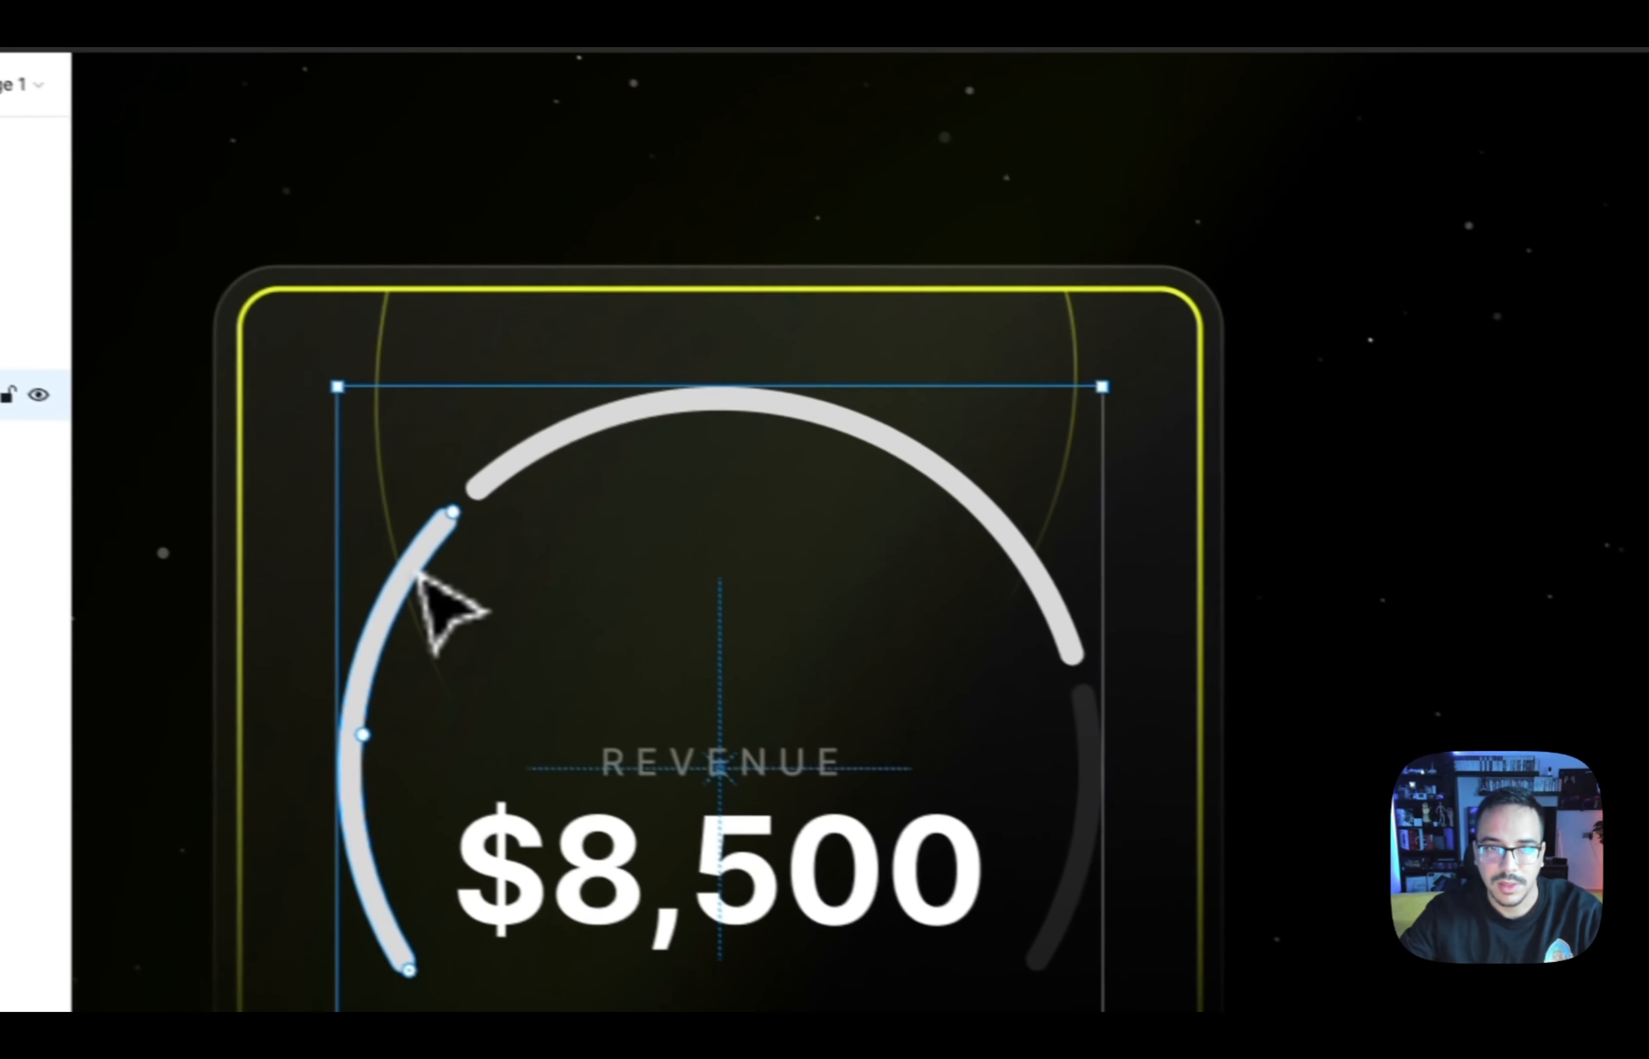
key(super+v)
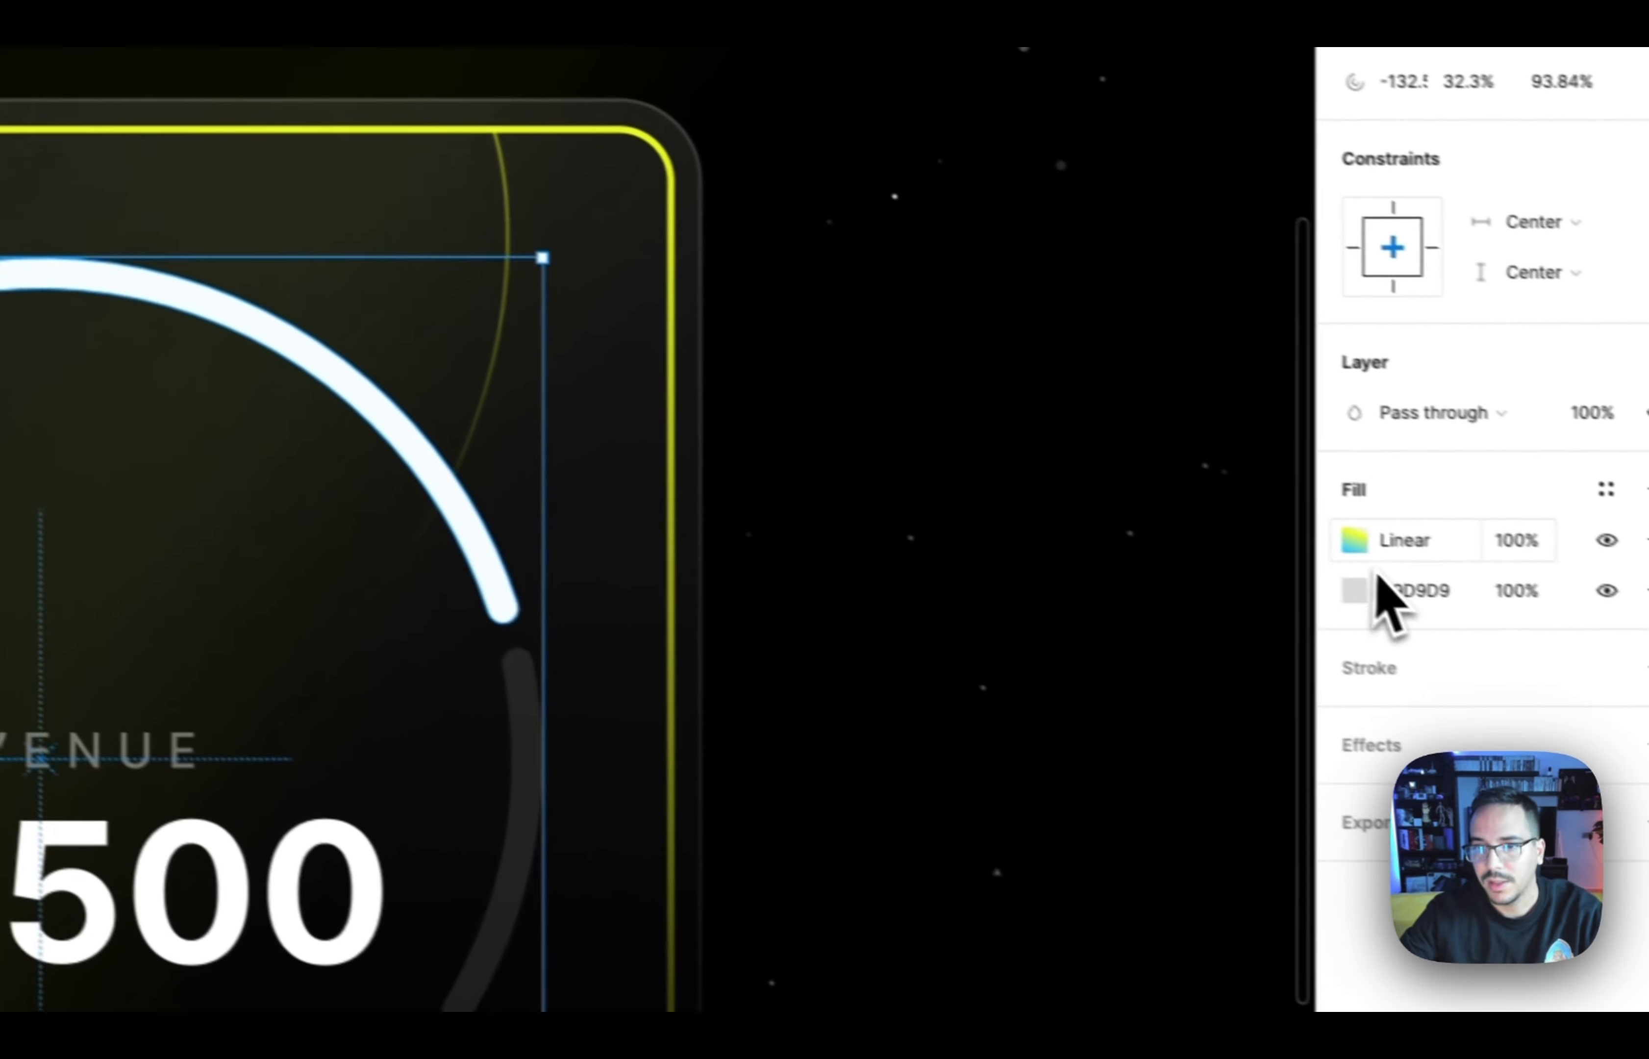
Realign the top arc's gradient along its curve and remove the blue stop, leaving yellow to white
click(1354, 539)
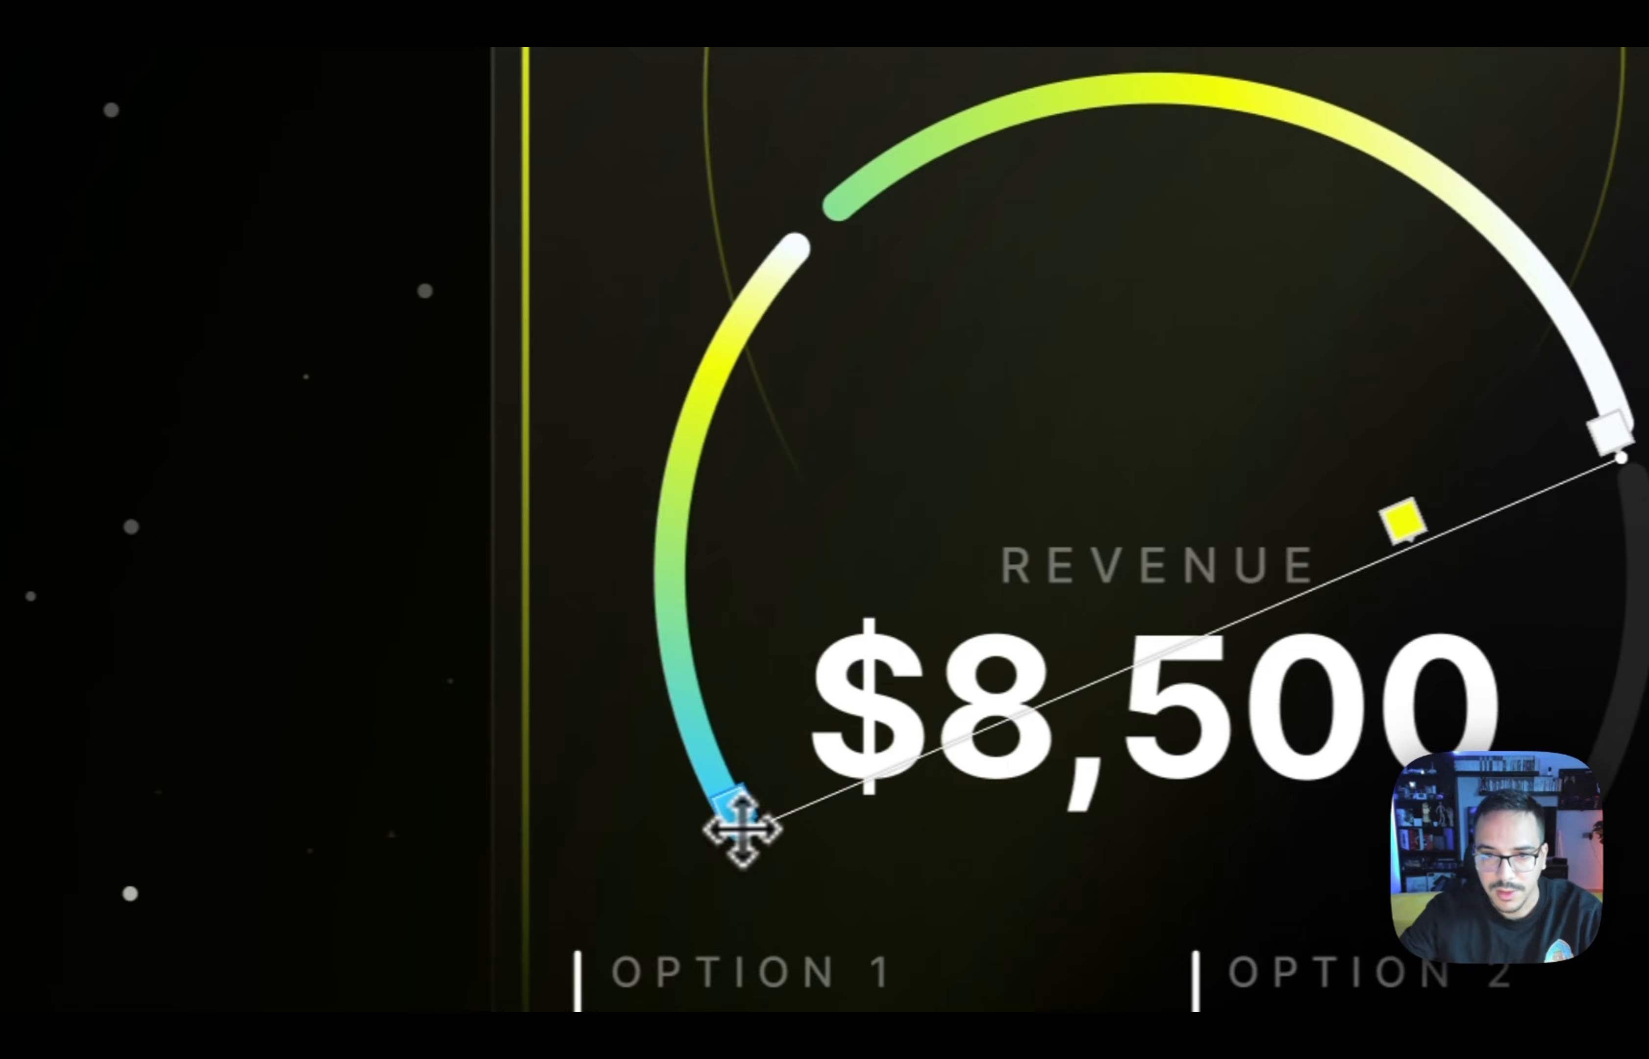
drag(270, 826, 391, 240)
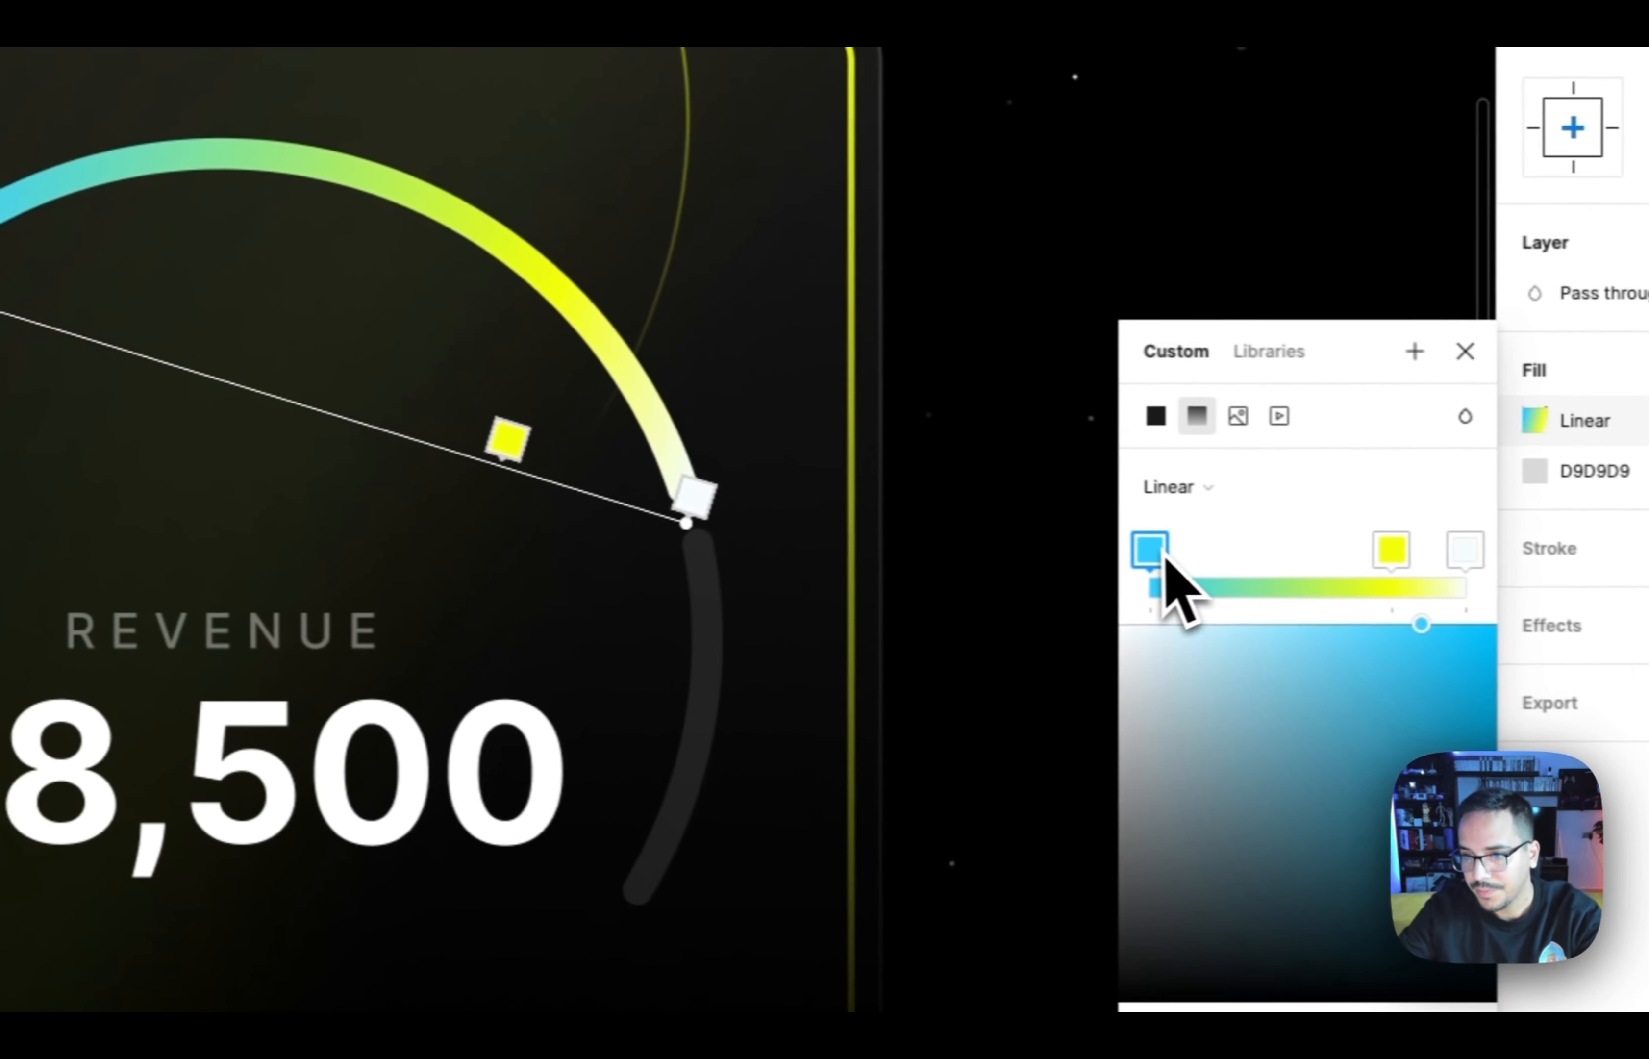
drag(516, 477, 434, 434)
click(1442, 350)
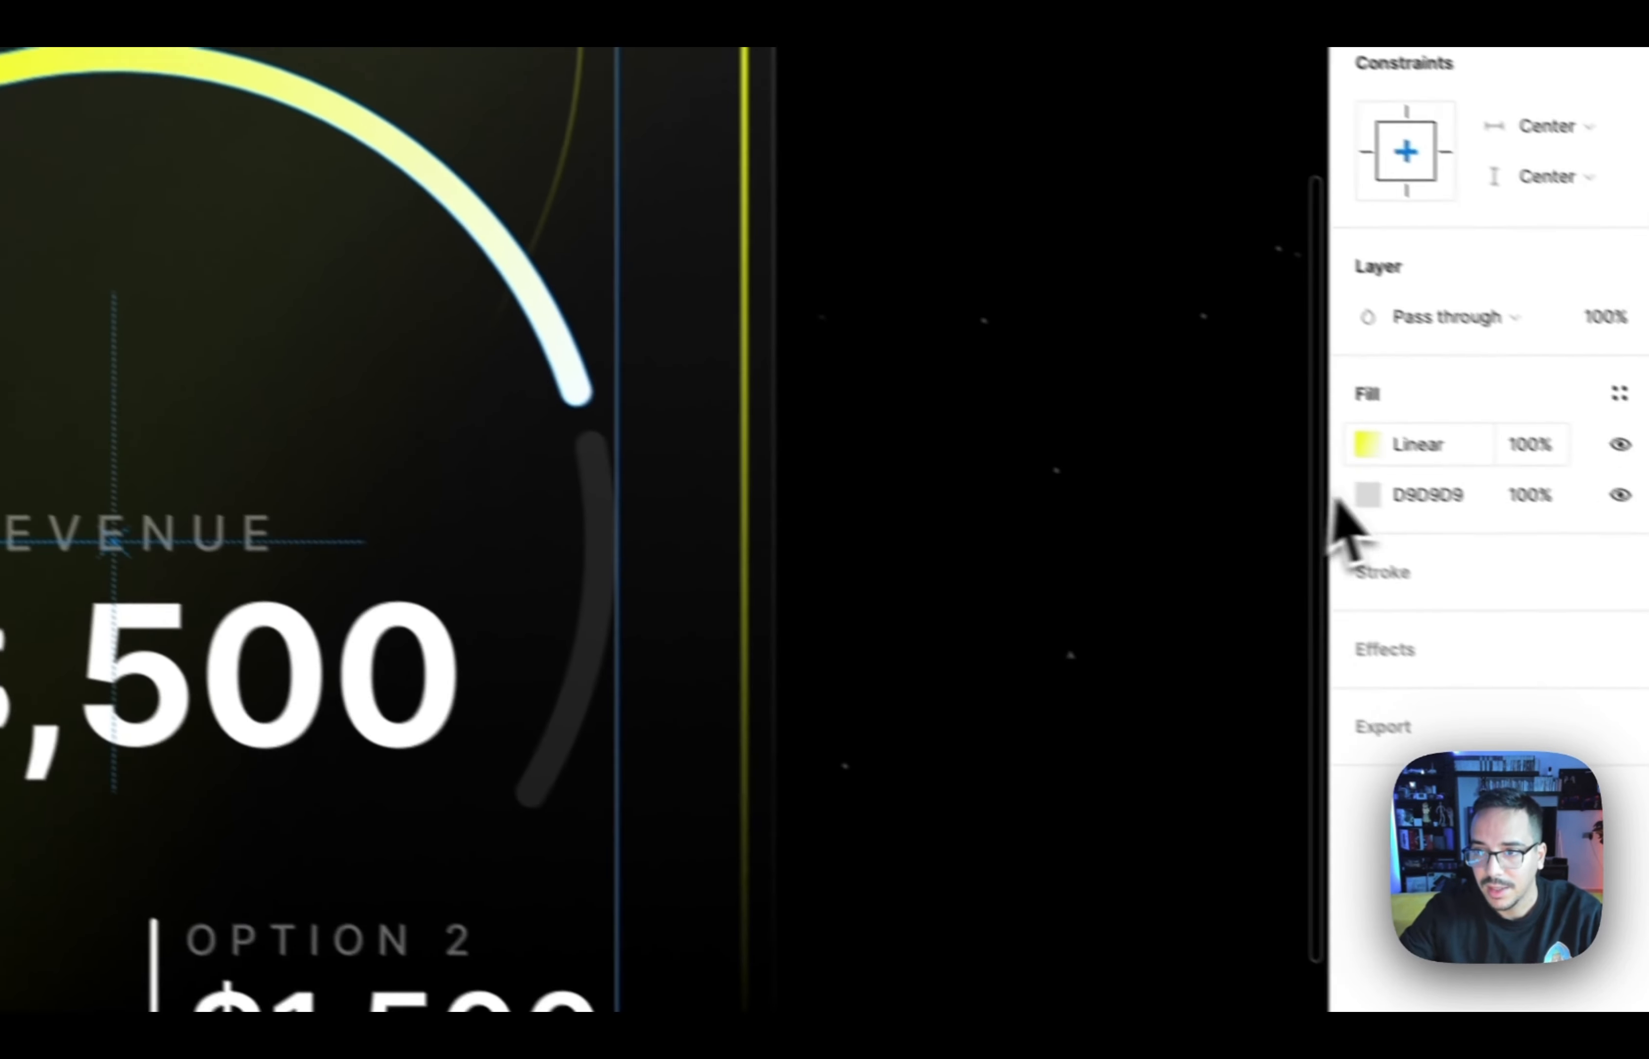
click(1364, 441)
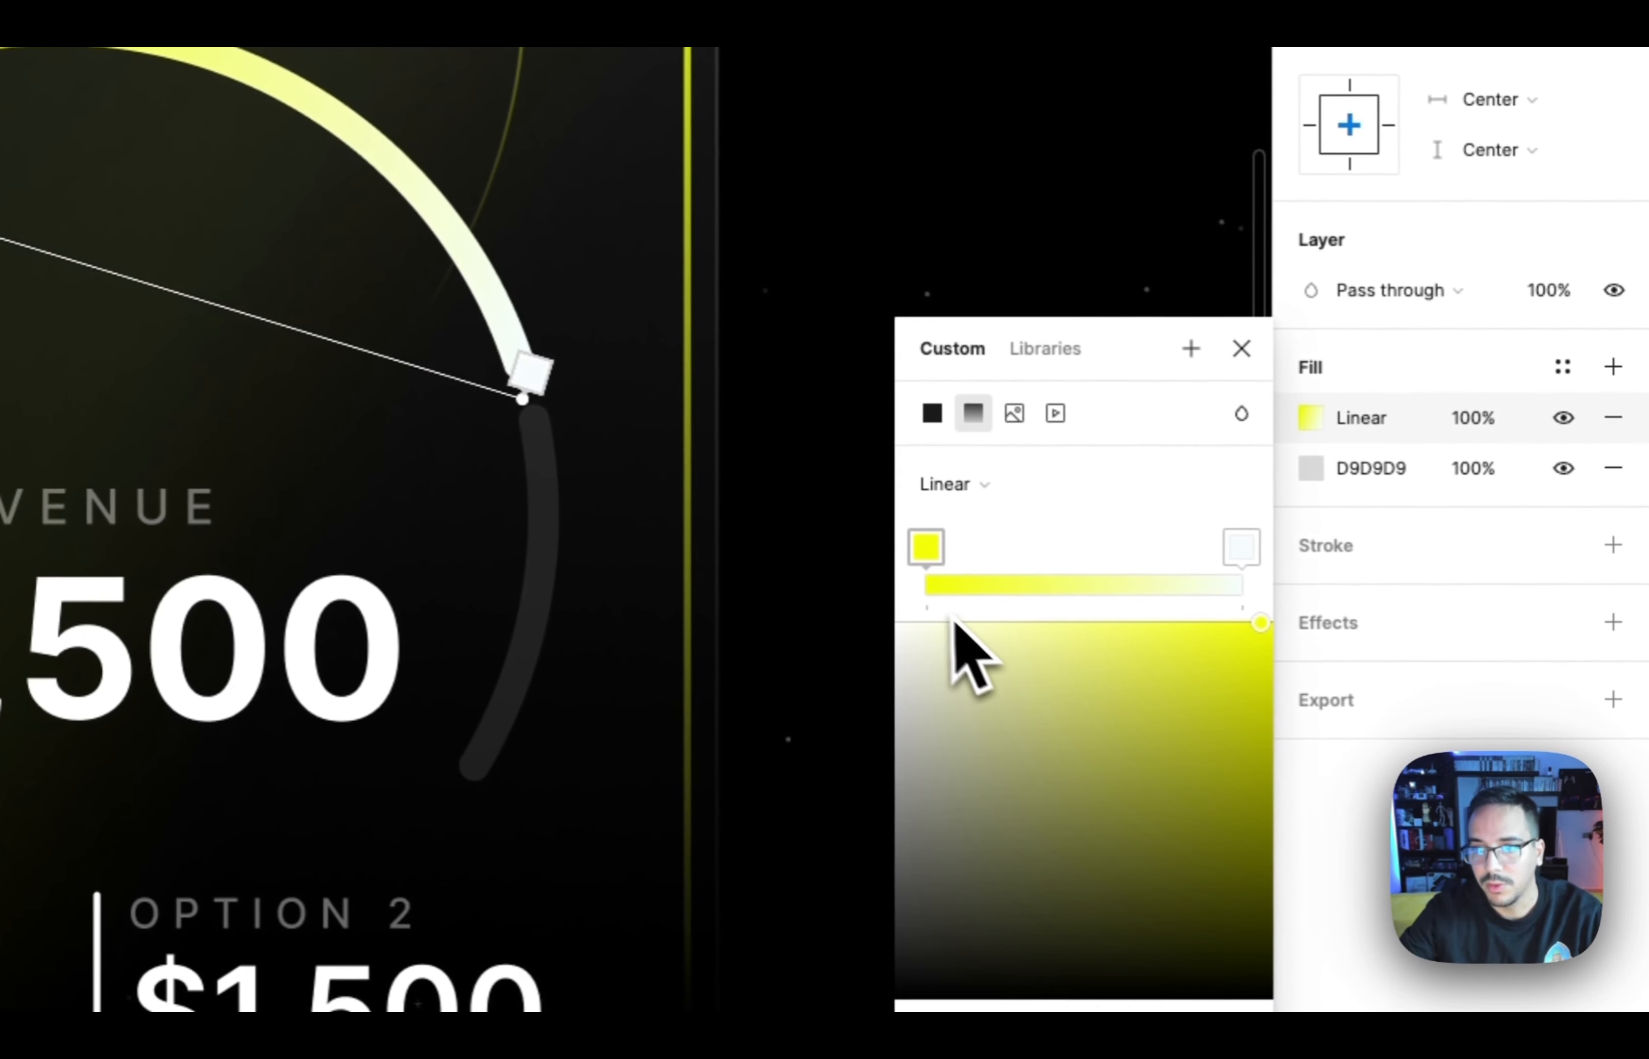
click(1240, 349)
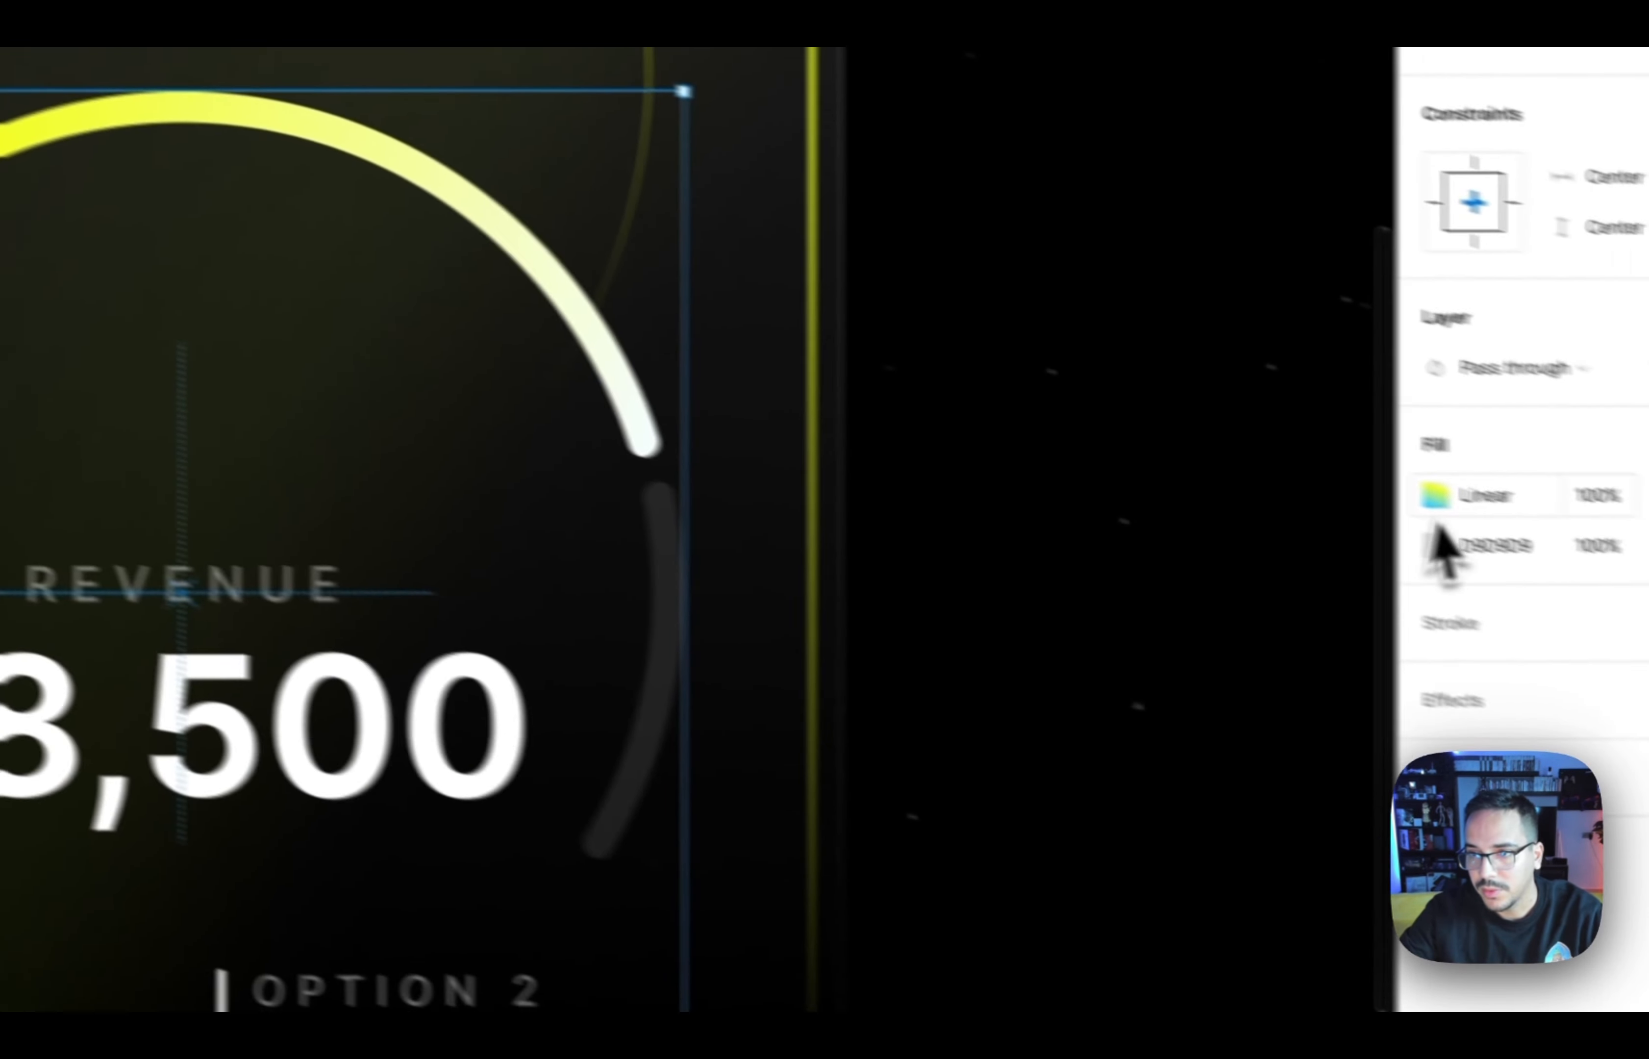
Reduce the left arc's gradient to blue and yellow stops and copy that fill
click(1434, 499)
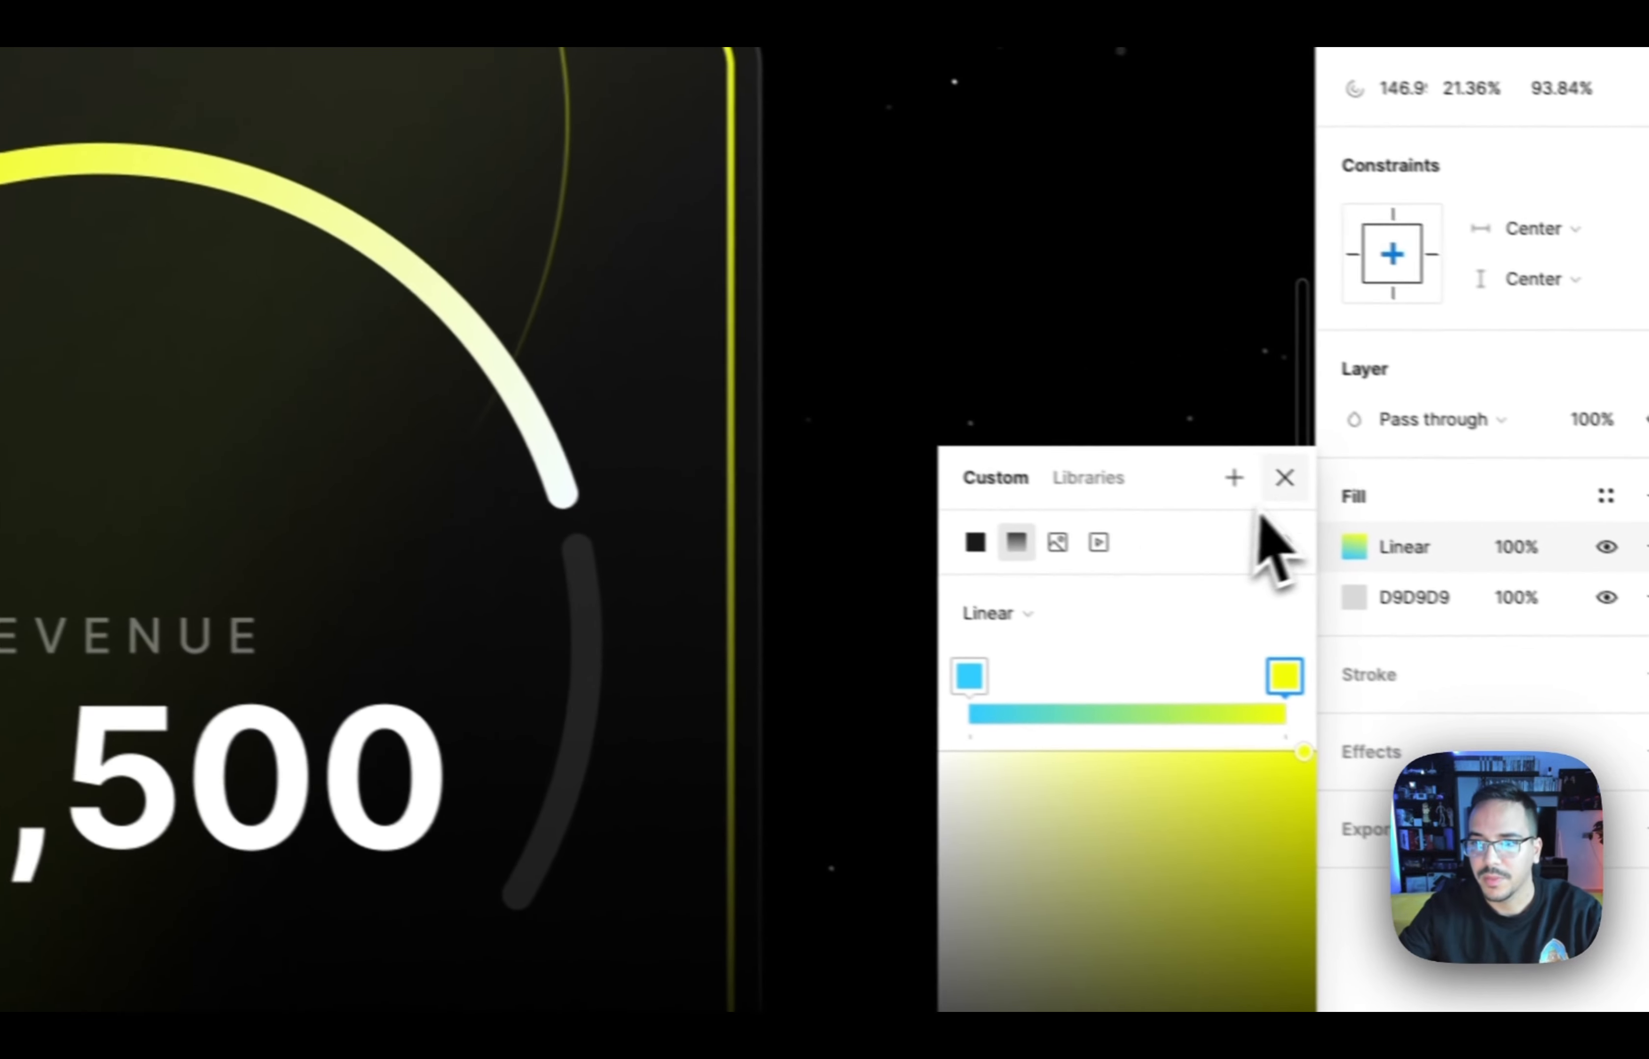
click(1284, 478)
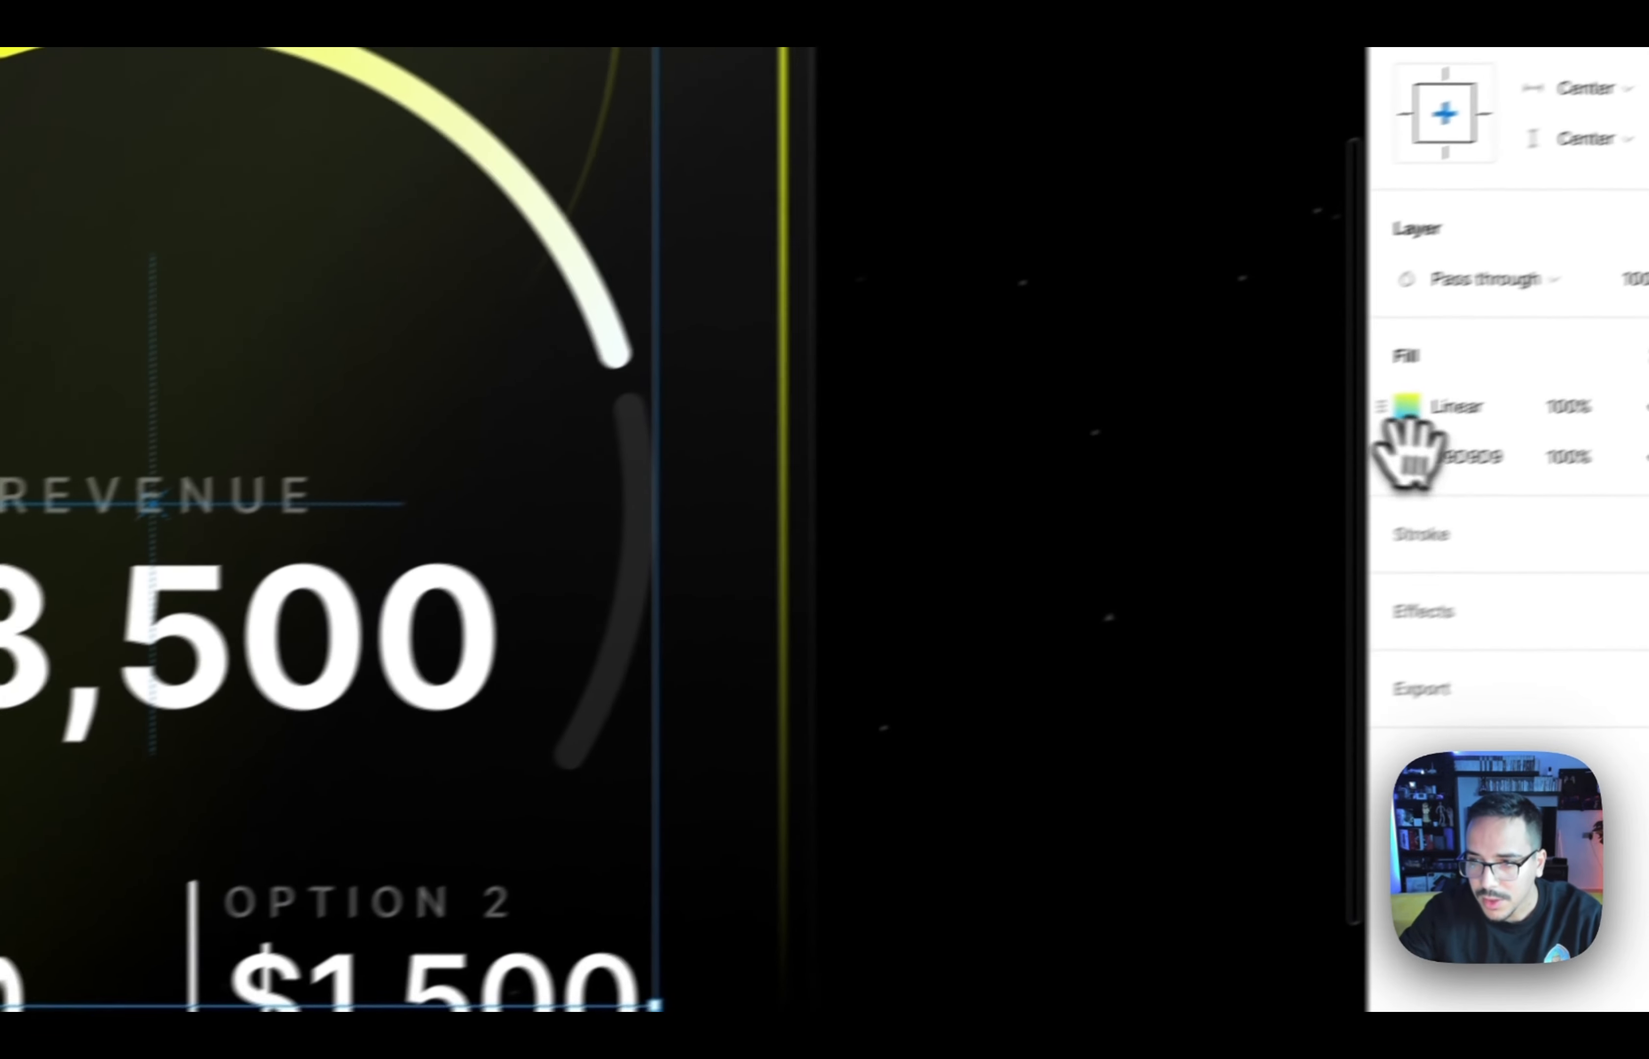
key(super+c)
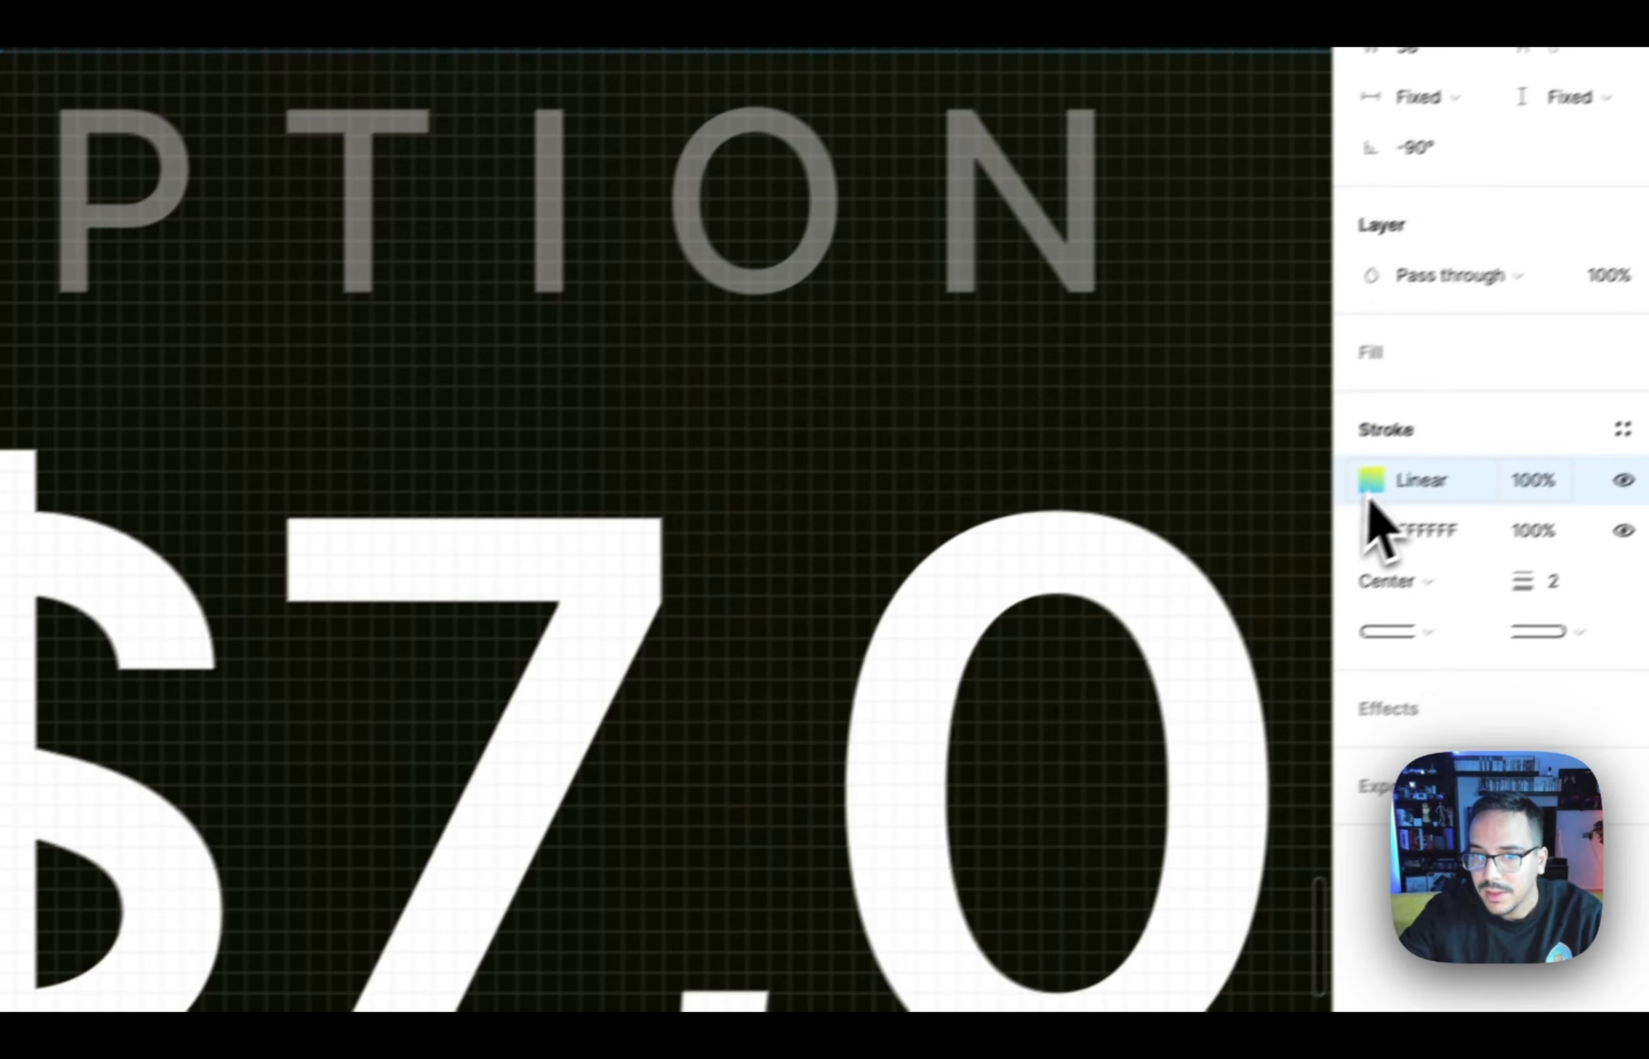
Realign the gradient handles on the vertical line beside Option 1 so its stroke blends along its length from yellow to blue
click(1323, 496)
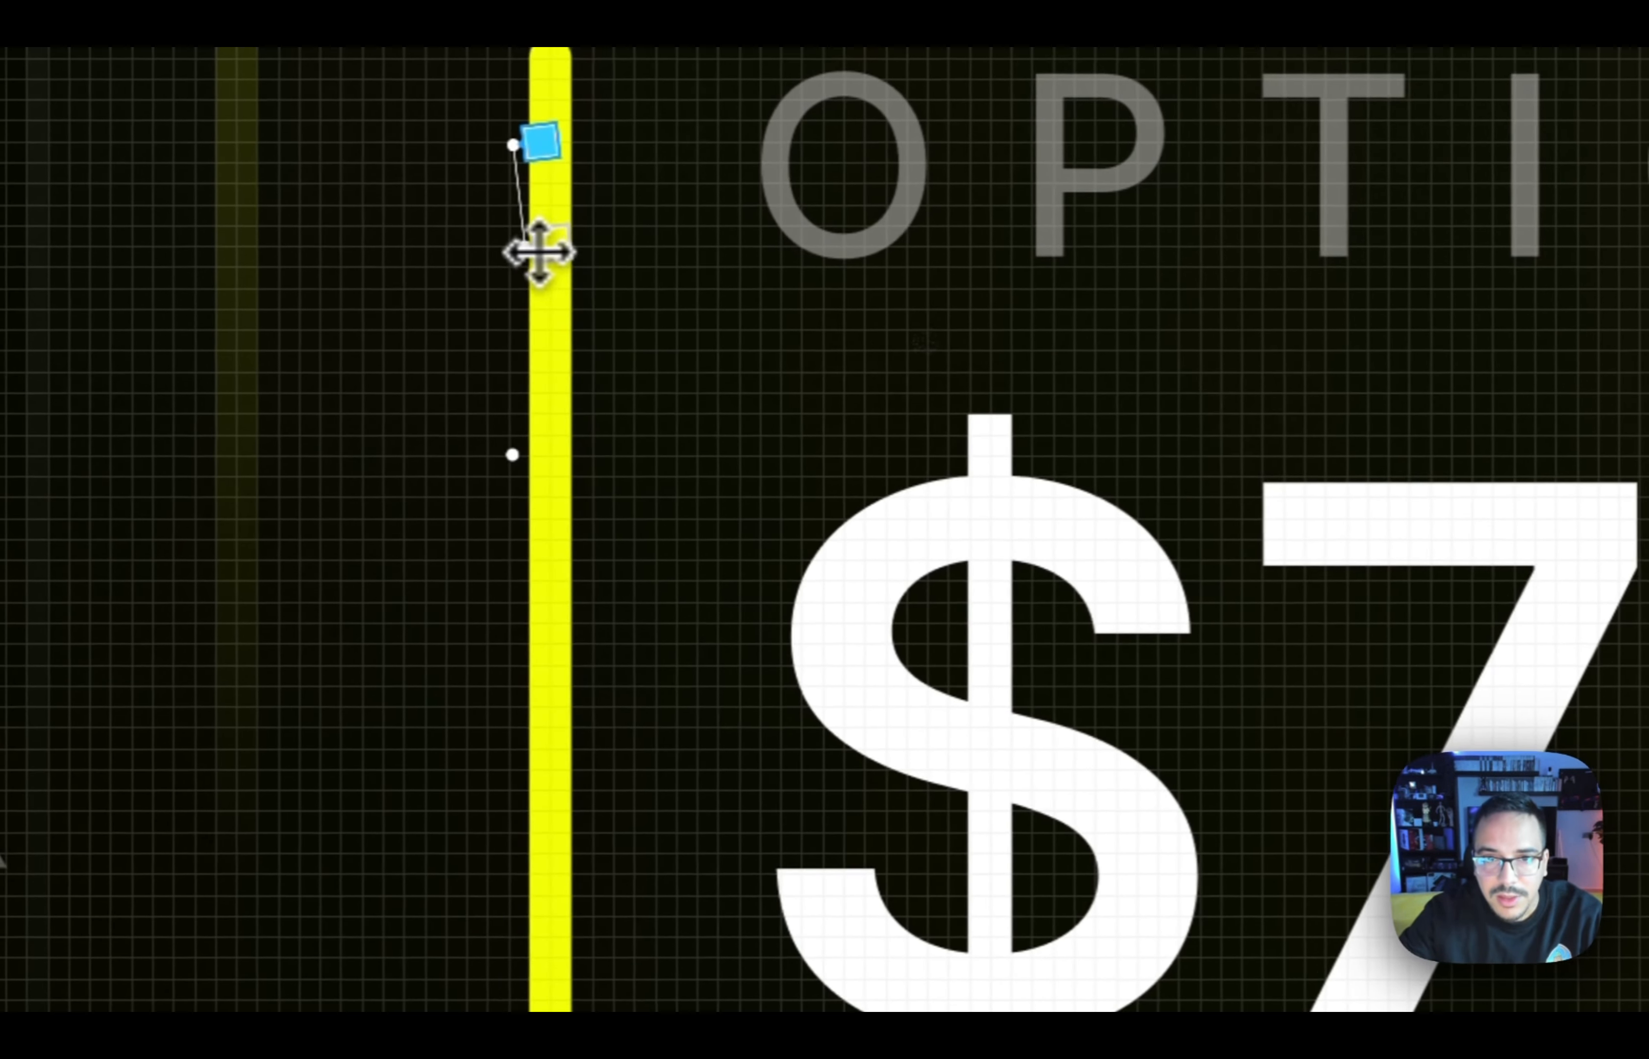
drag(539, 253, 669, 824)
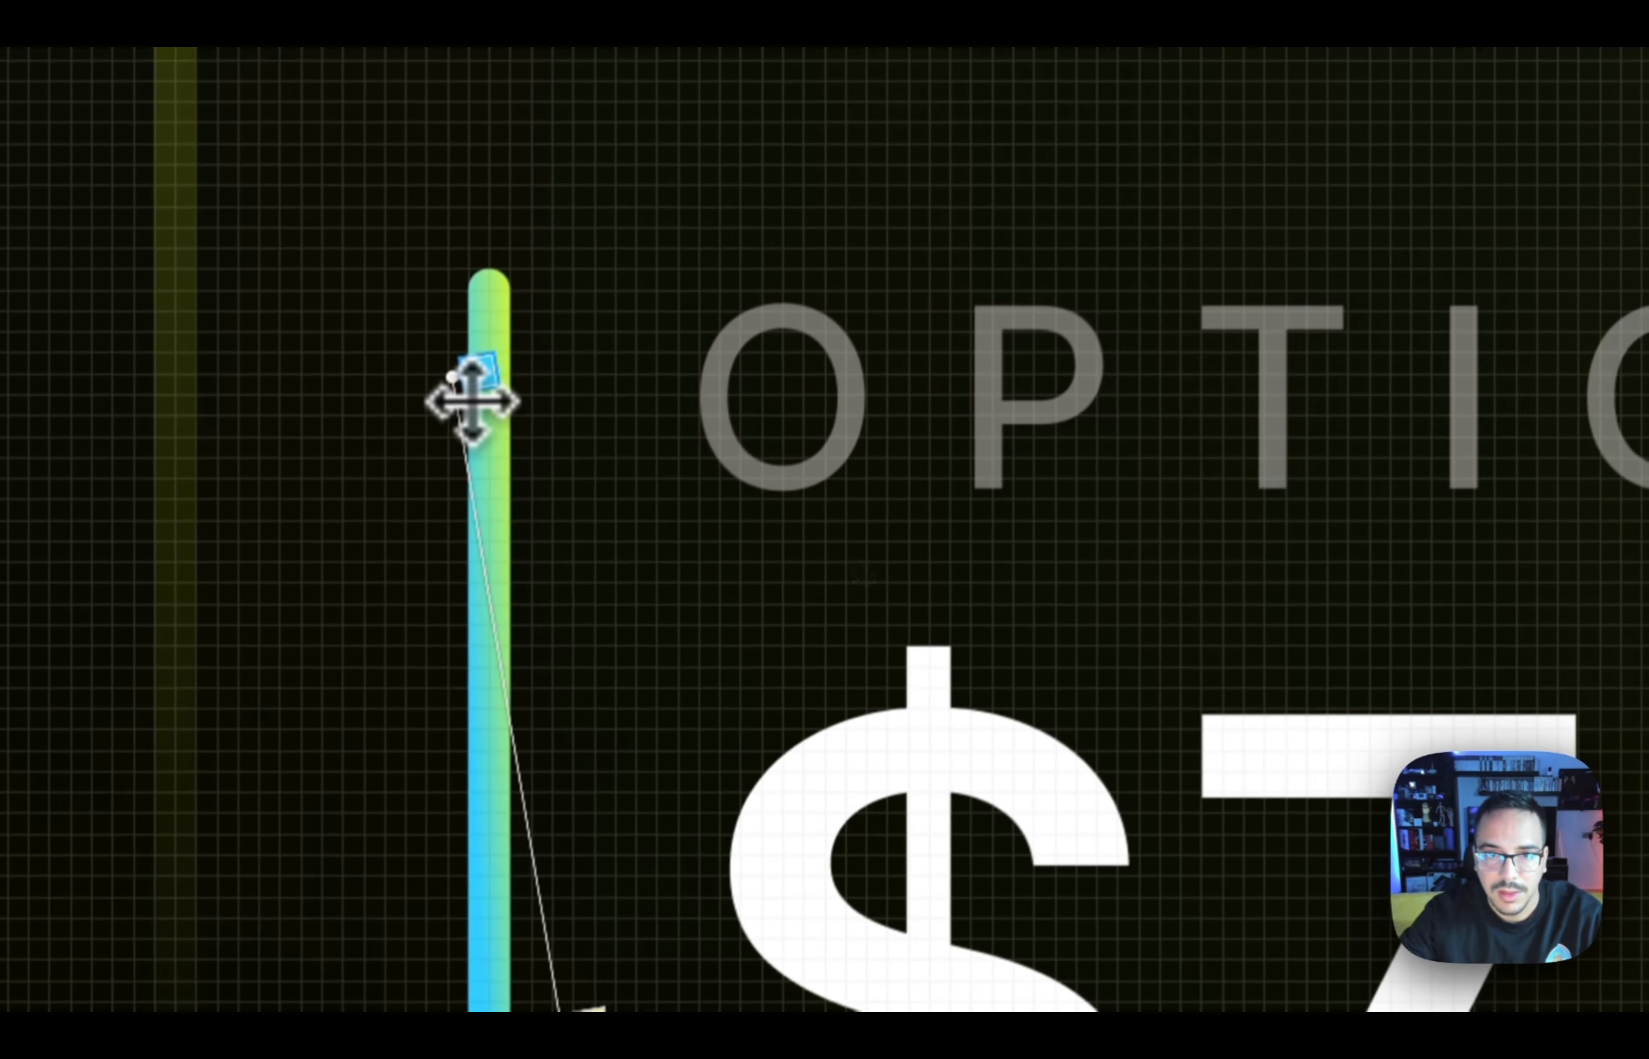
drag(551, 156, 424, 664)
scroll(437, 611, down, 3)
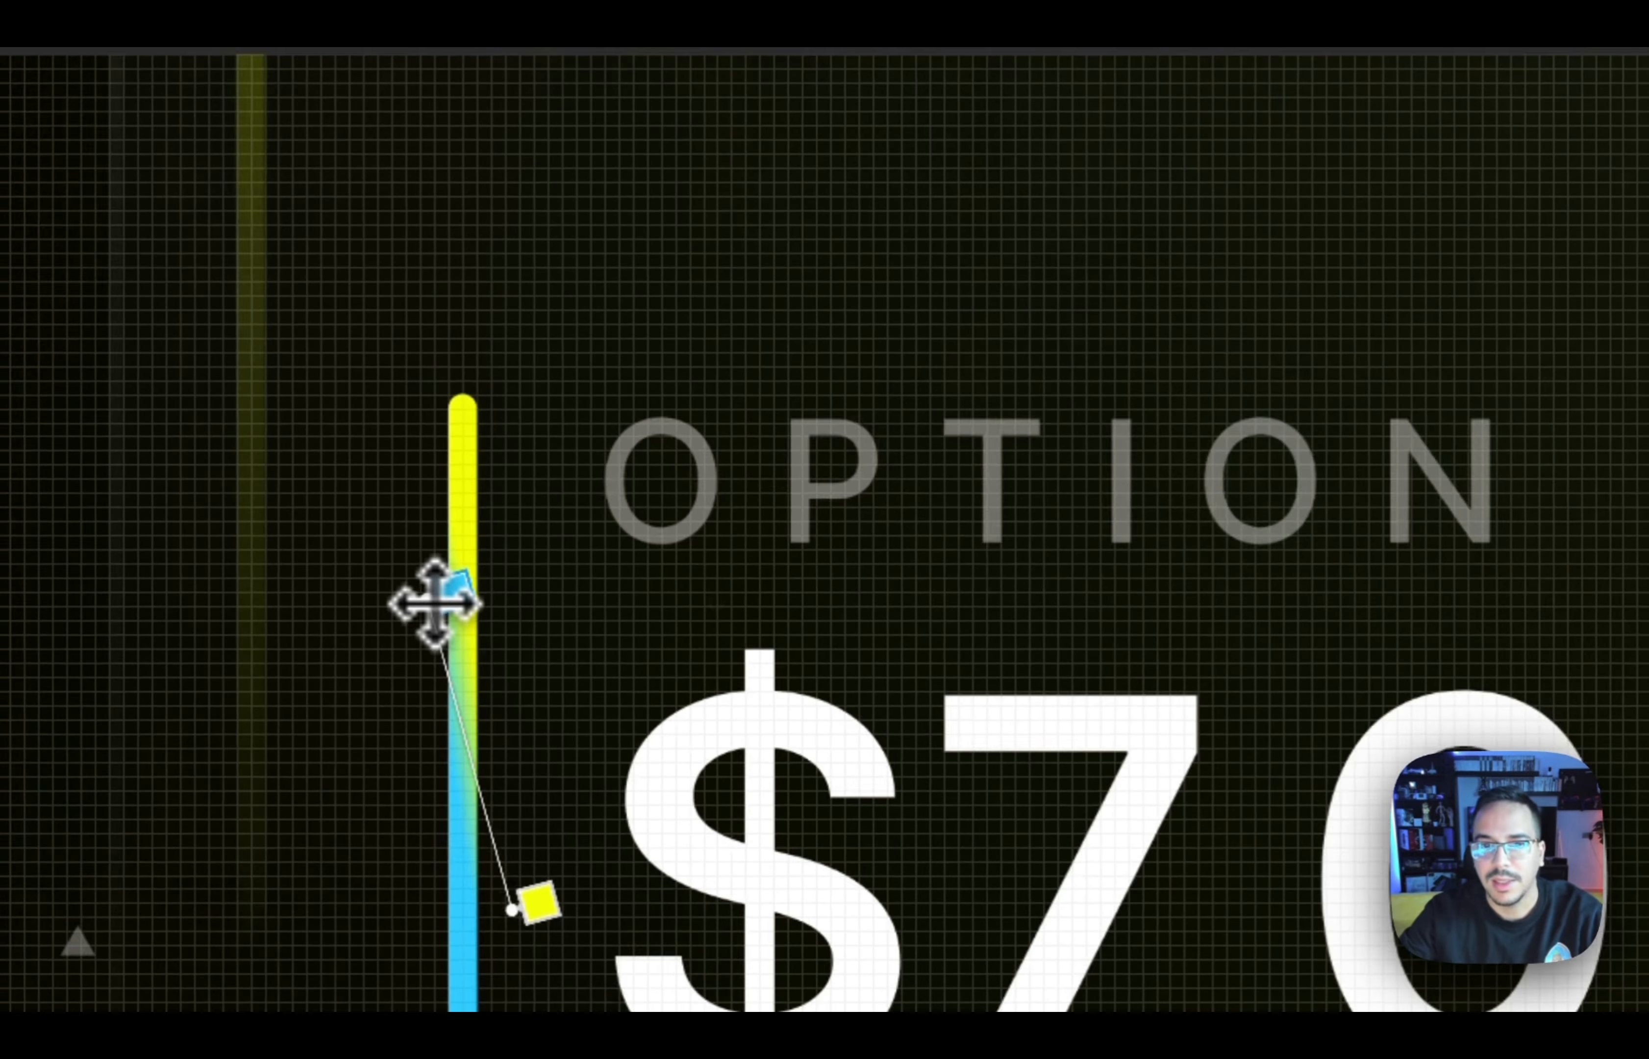
click(1473, 541)
Paste the blue-and-yellow linear gradient onto the stroke of the vertical line beside Option 2
scroll(713, 512, down, 4)
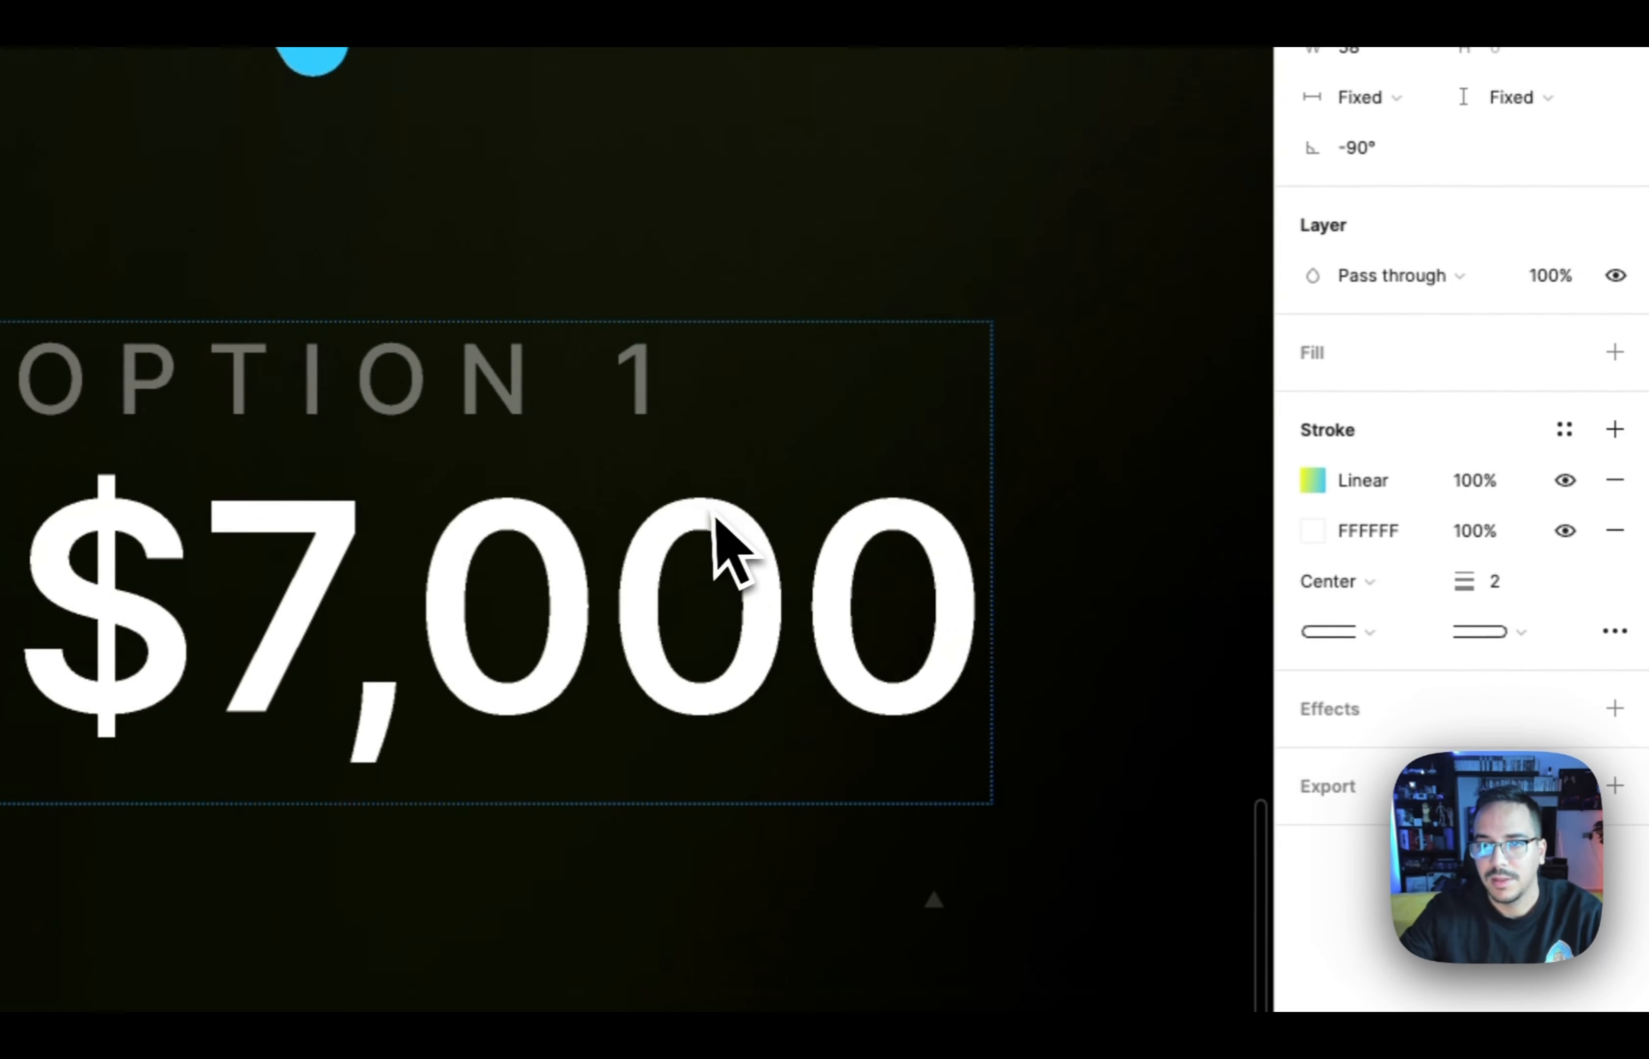
scroll(831, 554, right, 10)
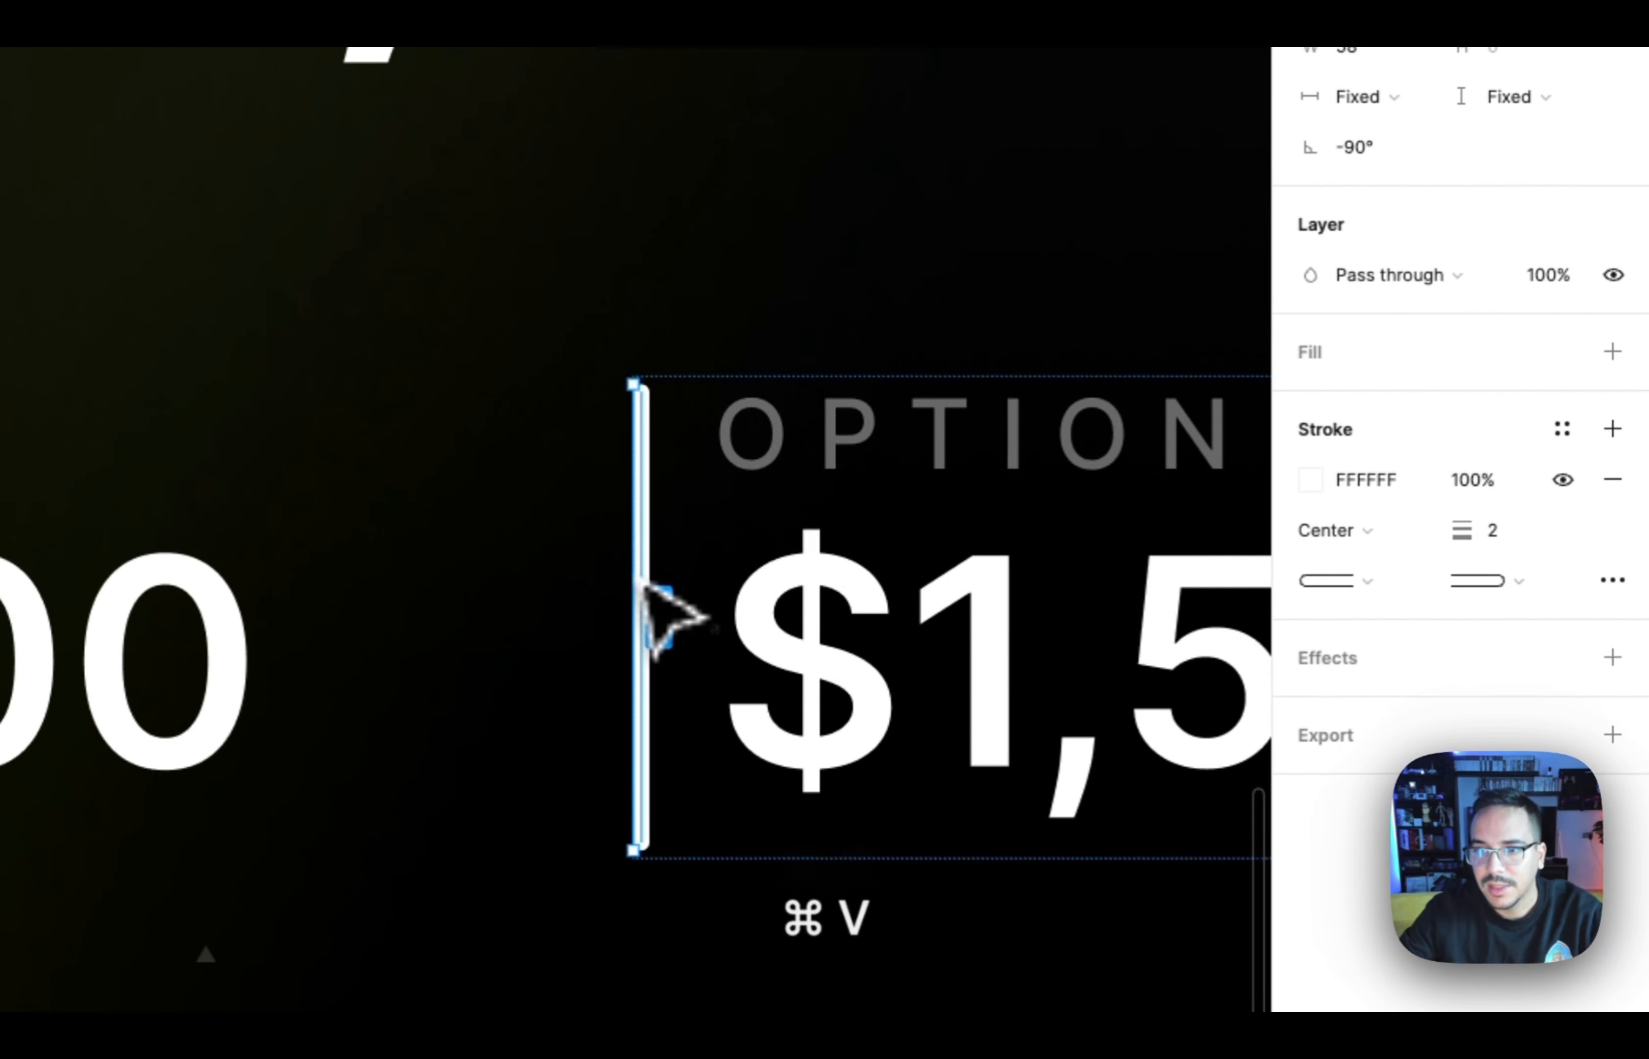
key(super+v)
scroll(659, 603, right, 10)
Reverse the stops of the Option 2 line's gradient and change the blue stop to white, giving a yellow-to-white stroke
click(1332, 482)
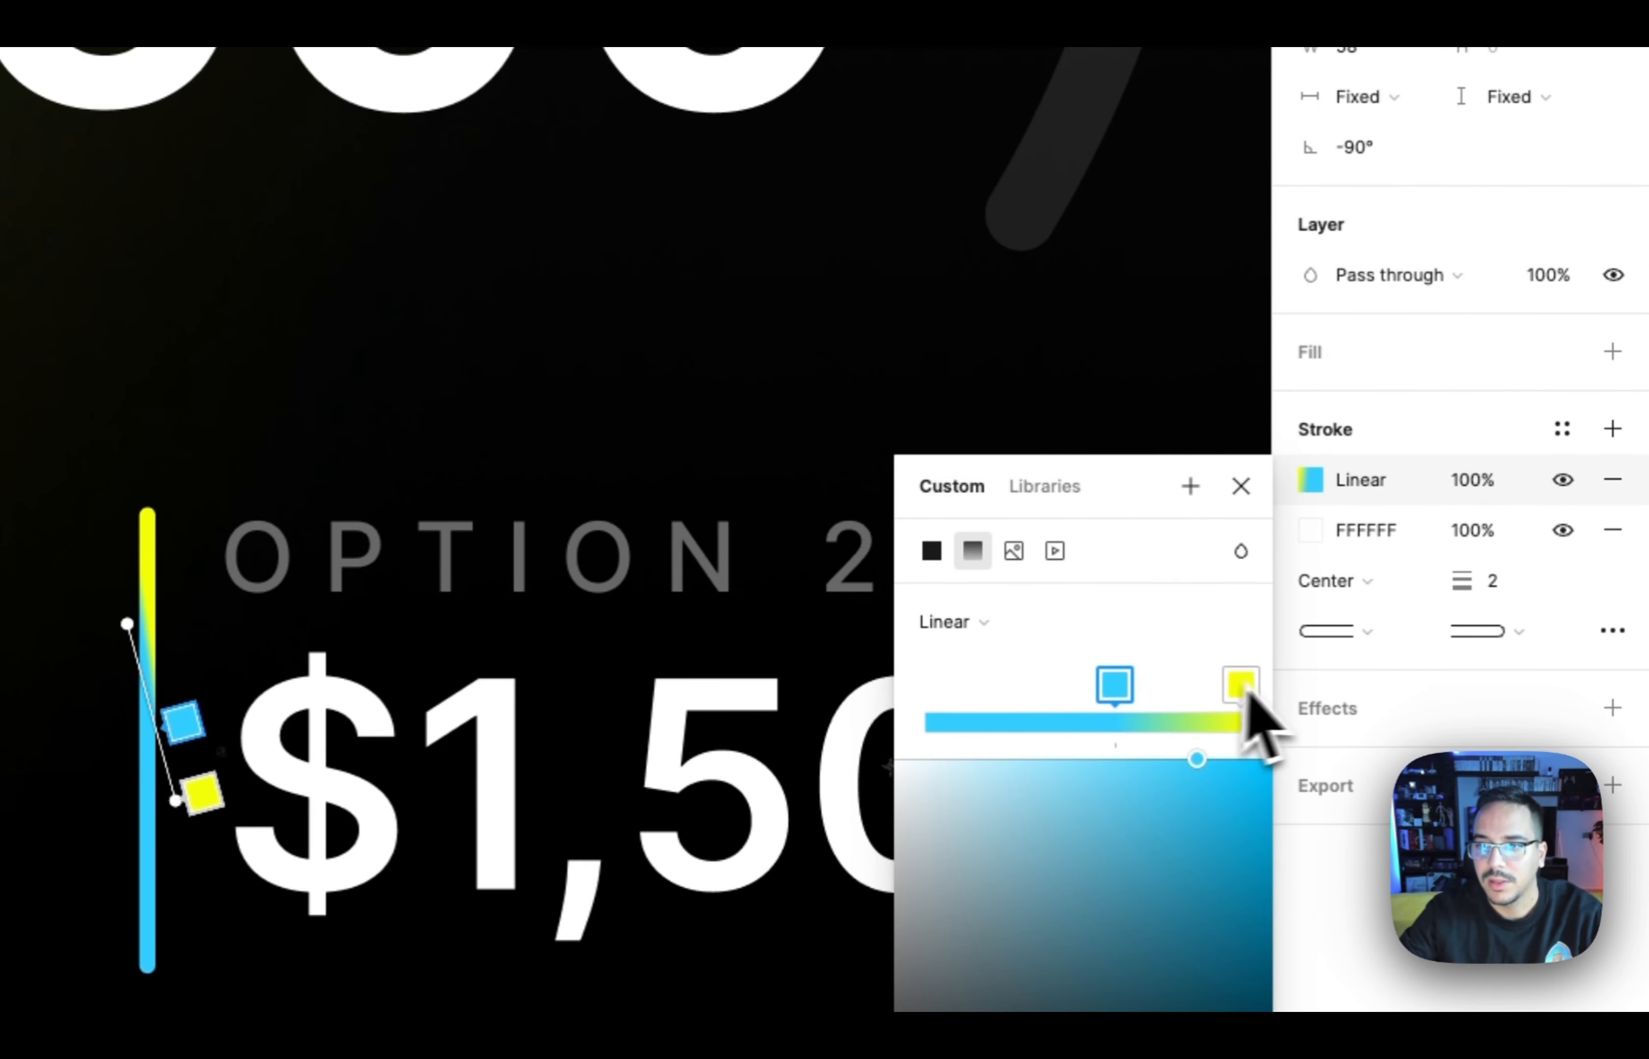
drag(1133, 693, 1334, 929)
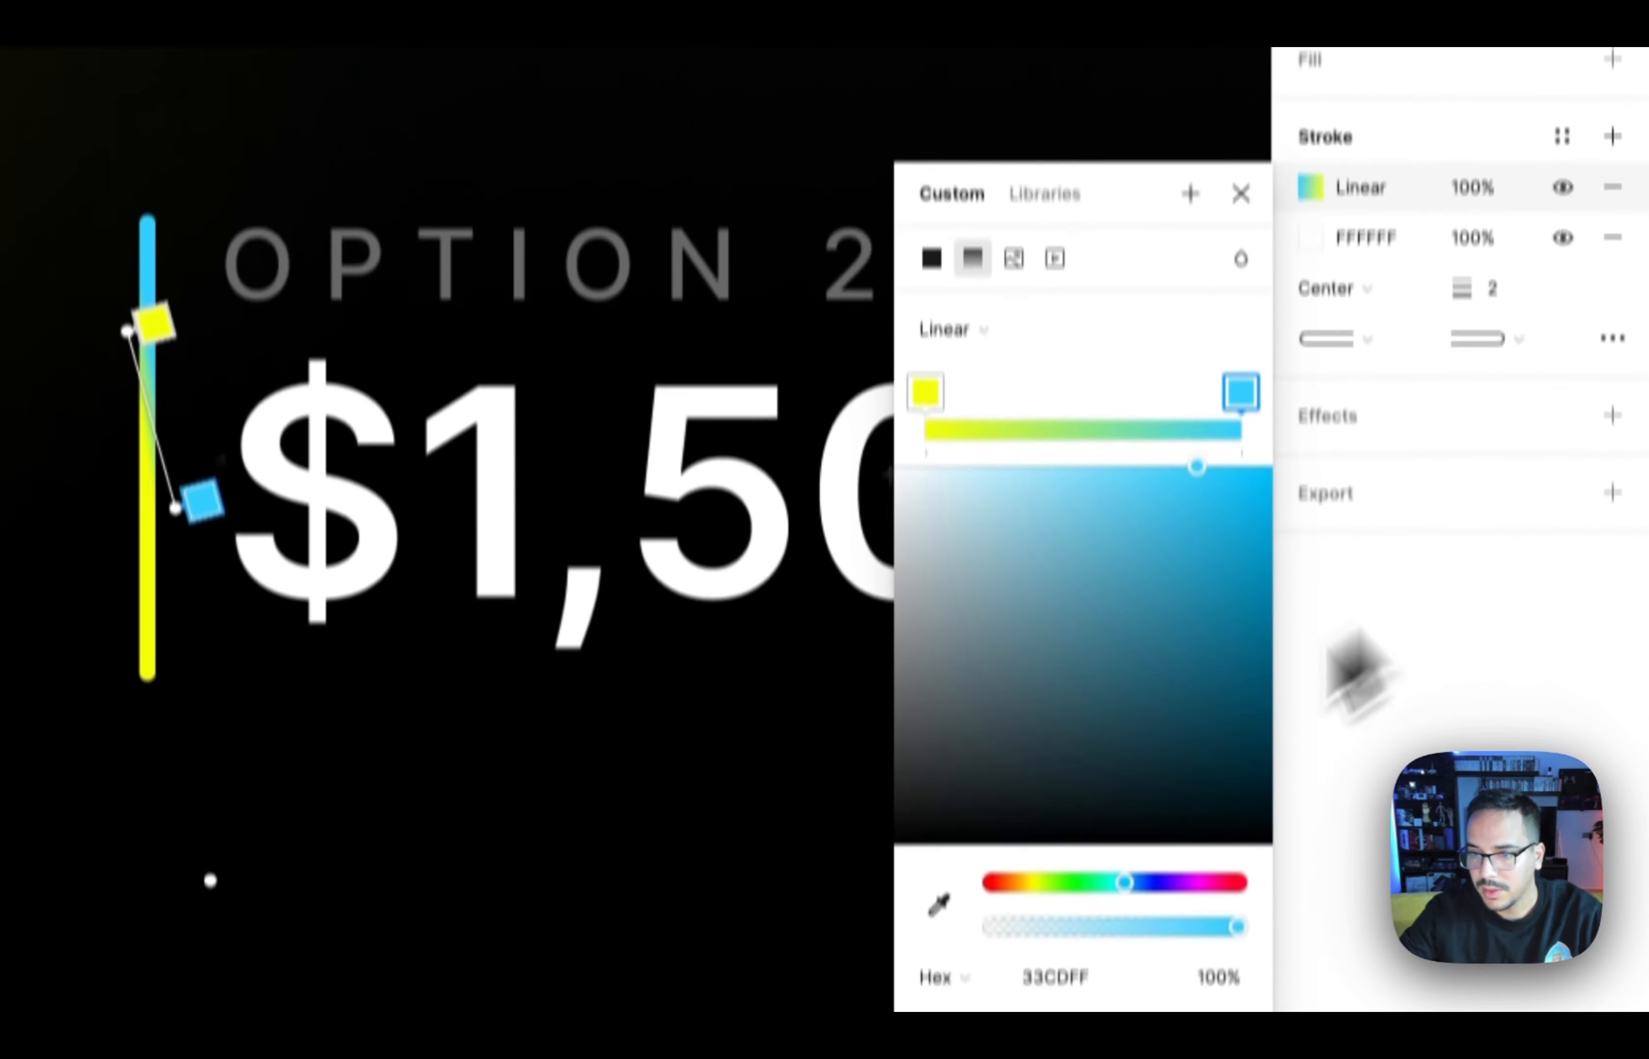
drag(1164, 922, 703, 236)
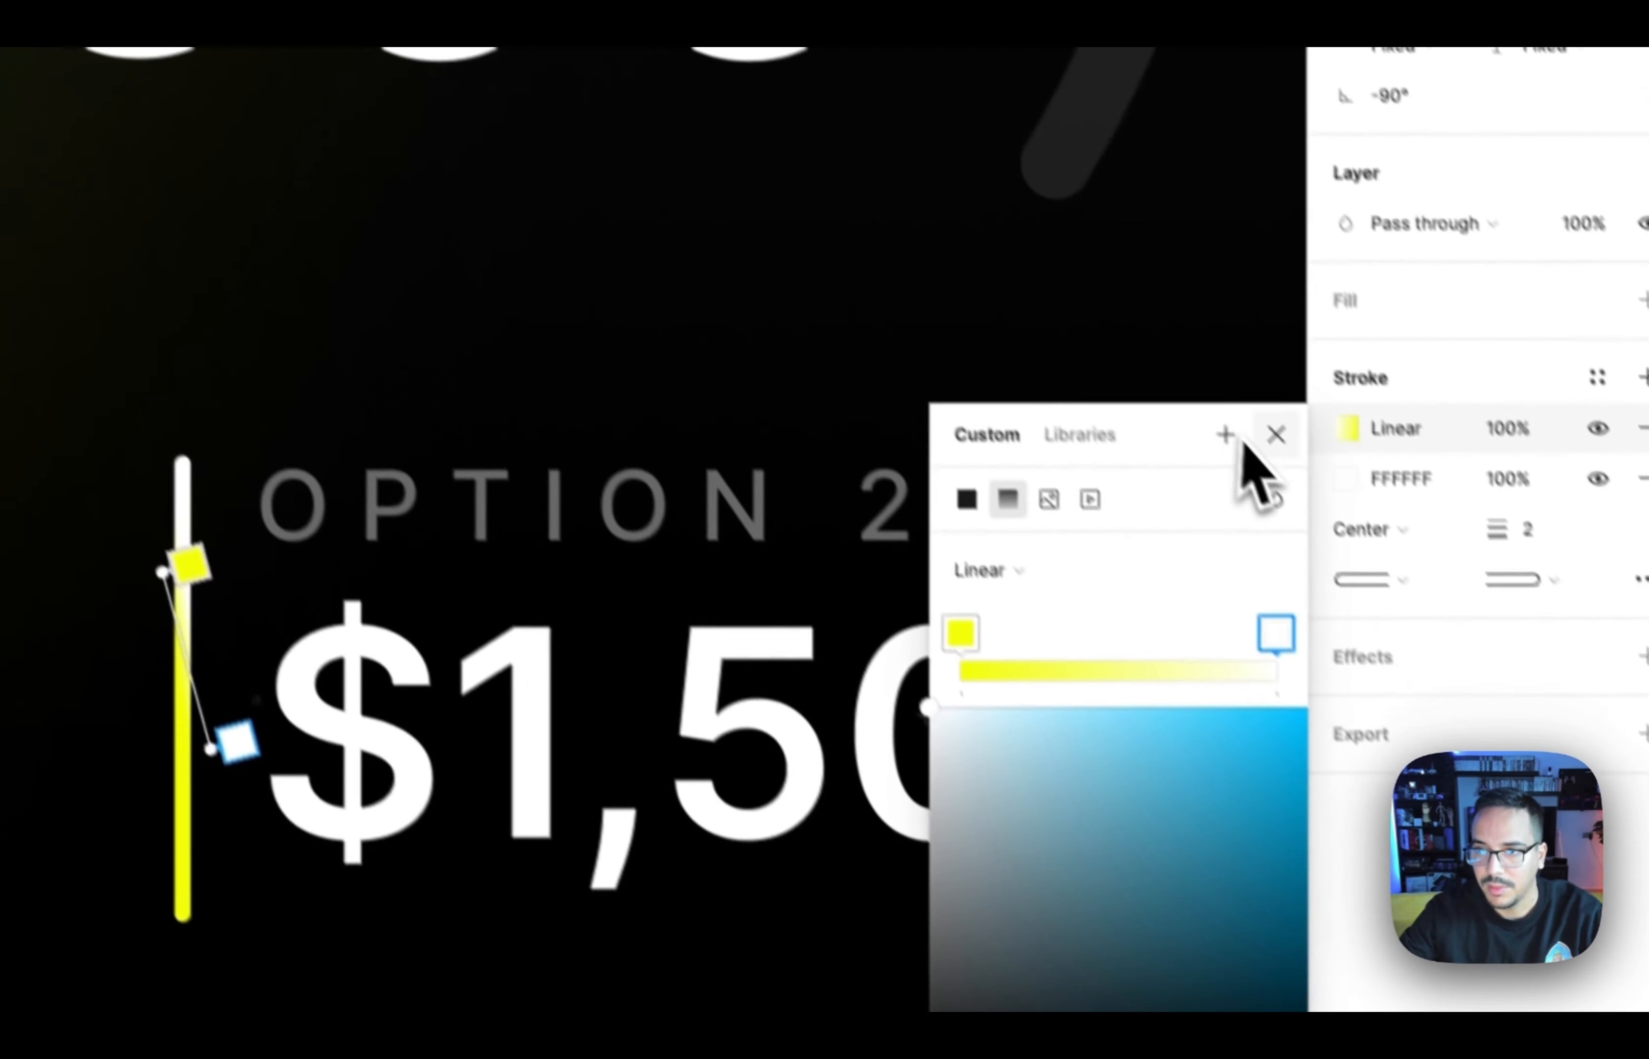
click(1275, 435)
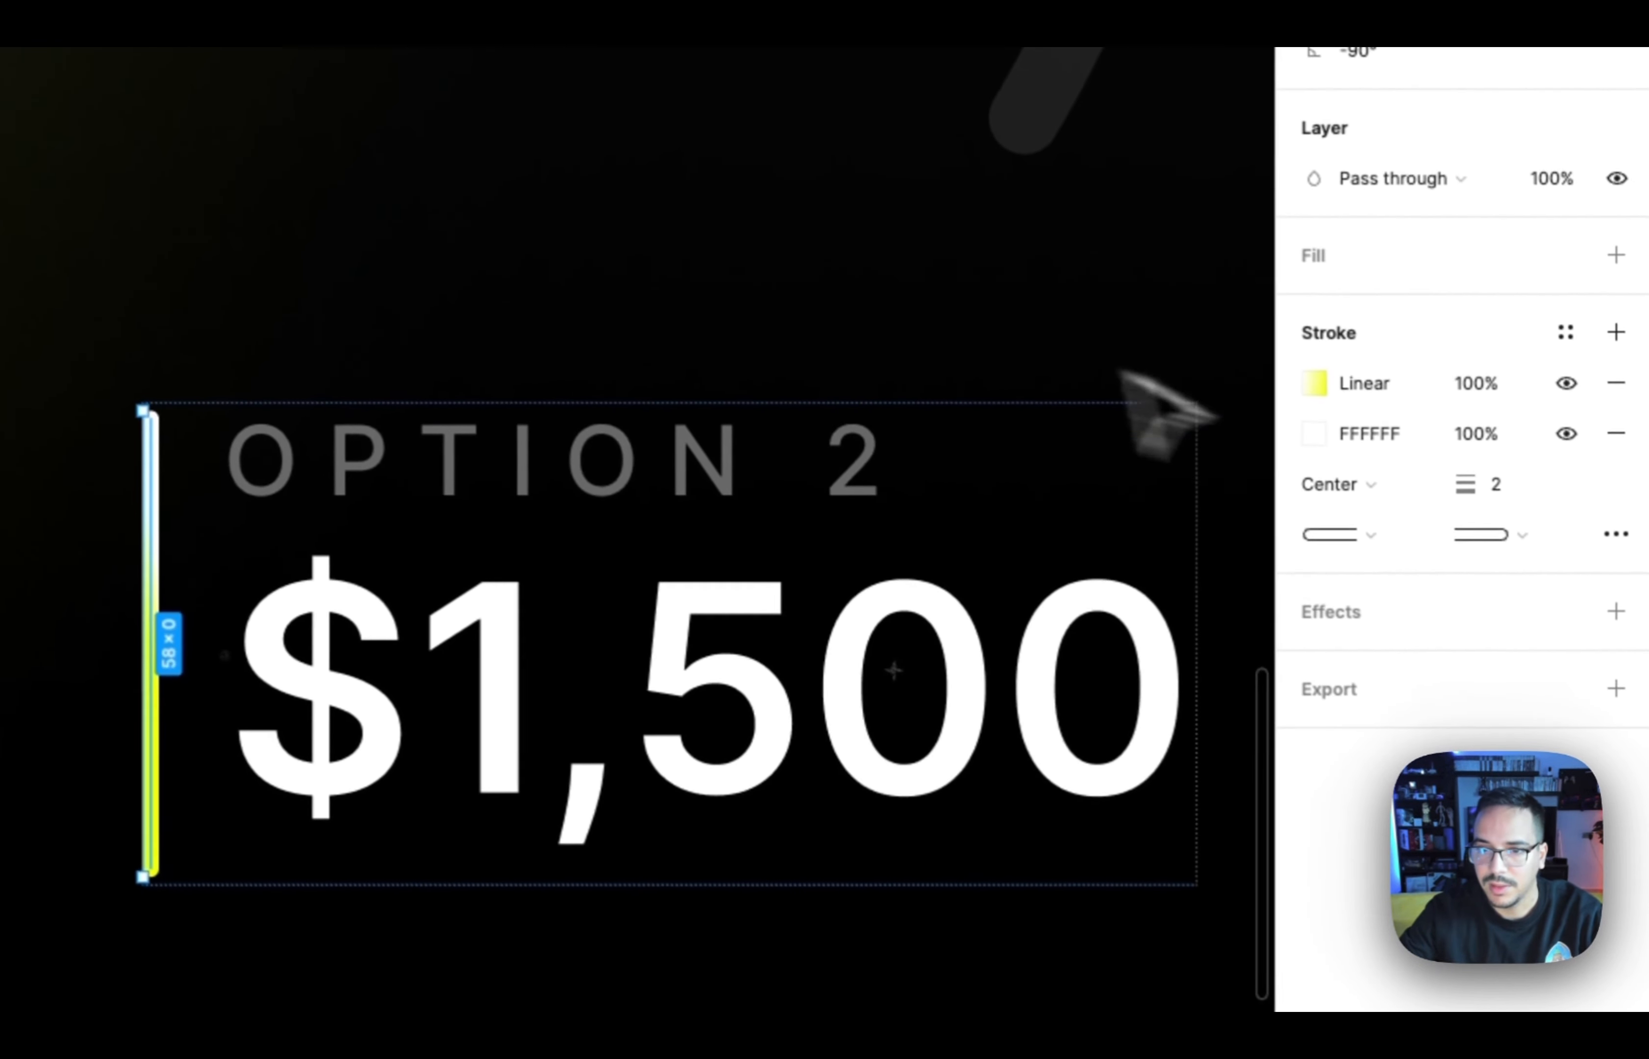